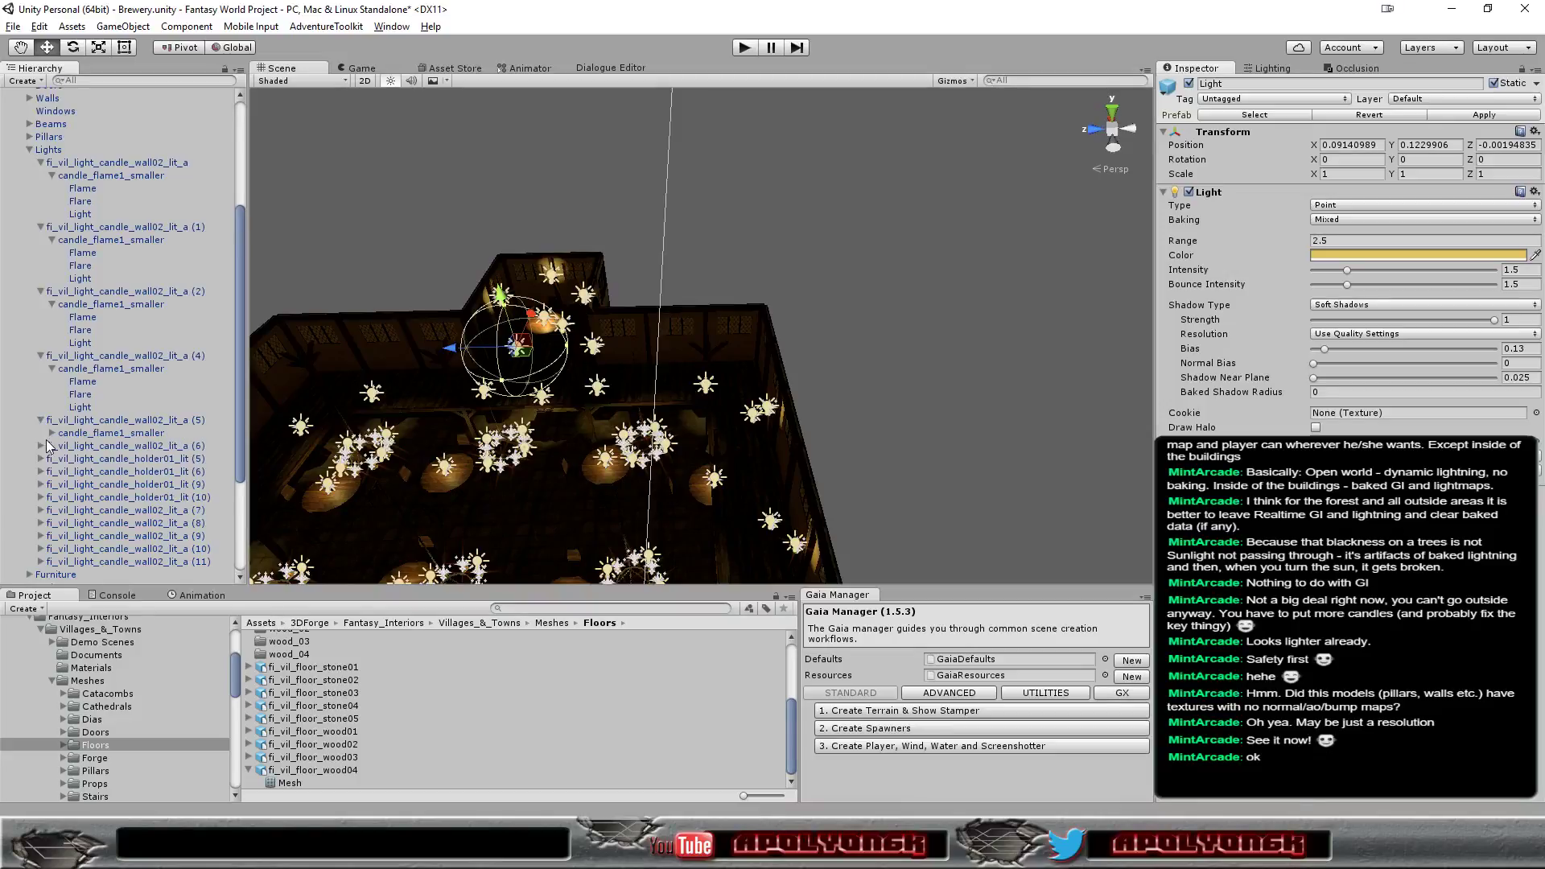
# Expand candle (5), wall candle (6) and candle holders (5), (6), (9), (10) down to their Lights
pyautogui.click(51, 433)
pyautogui.scroll(-5, 46, 452)
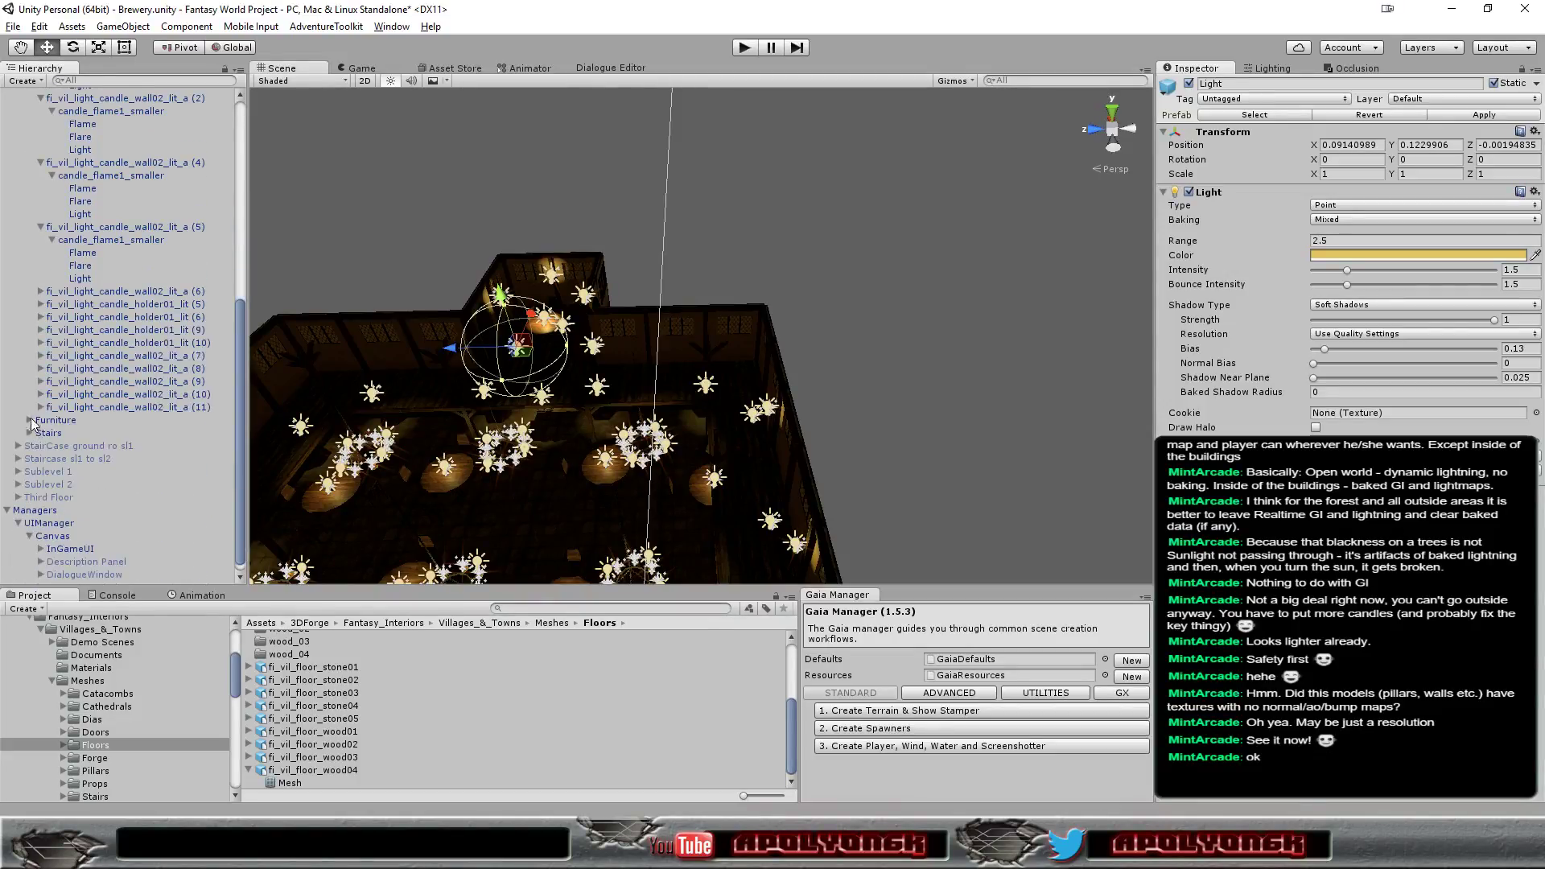
pyautogui.click(40, 291)
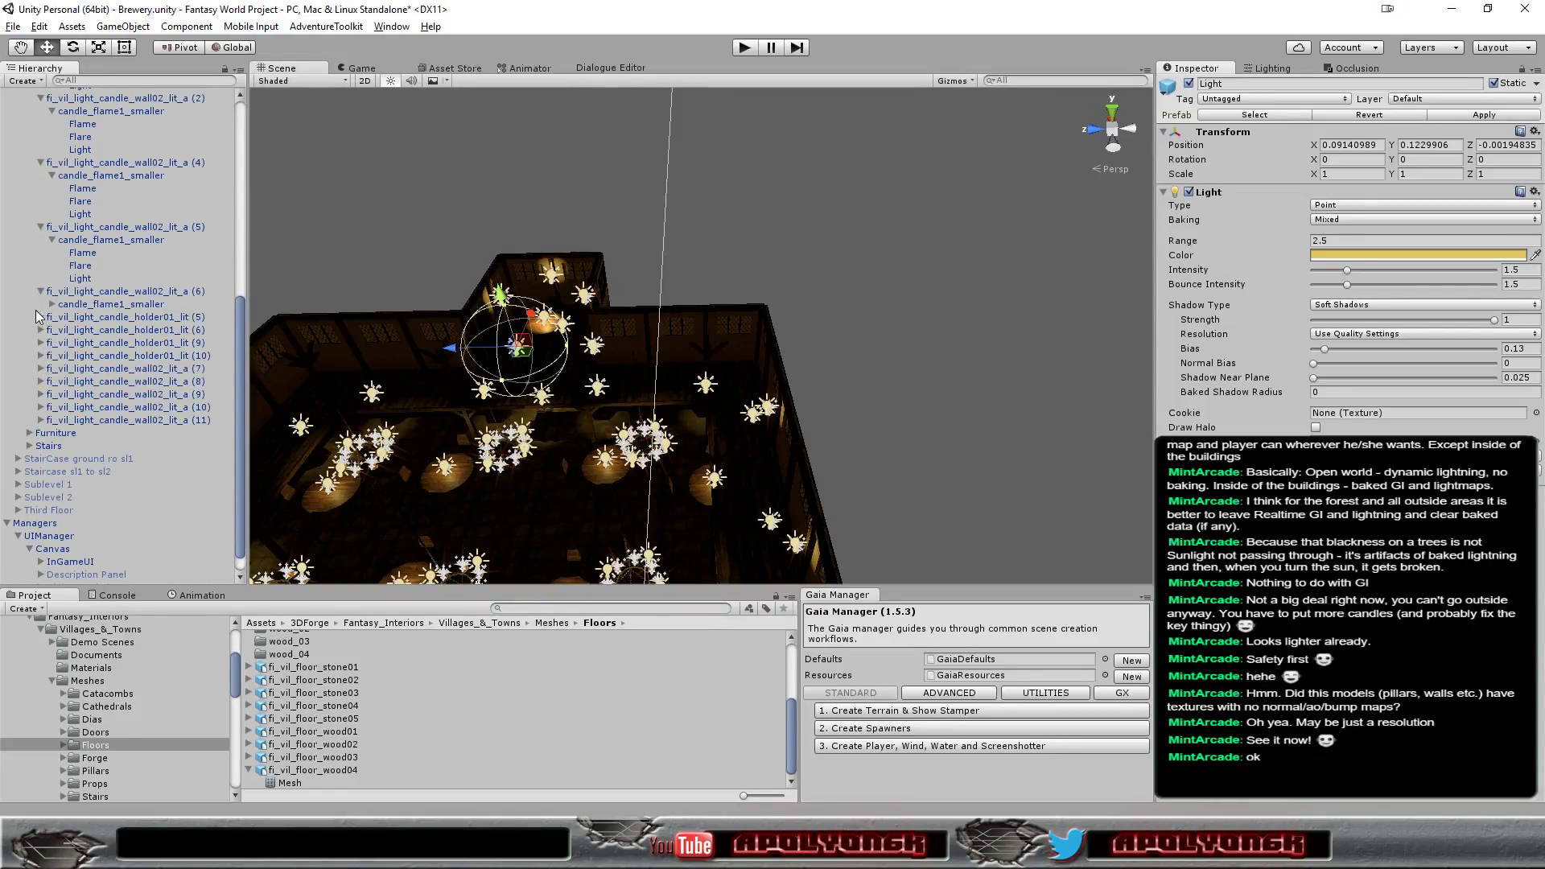
pyautogui.click(51, 305)
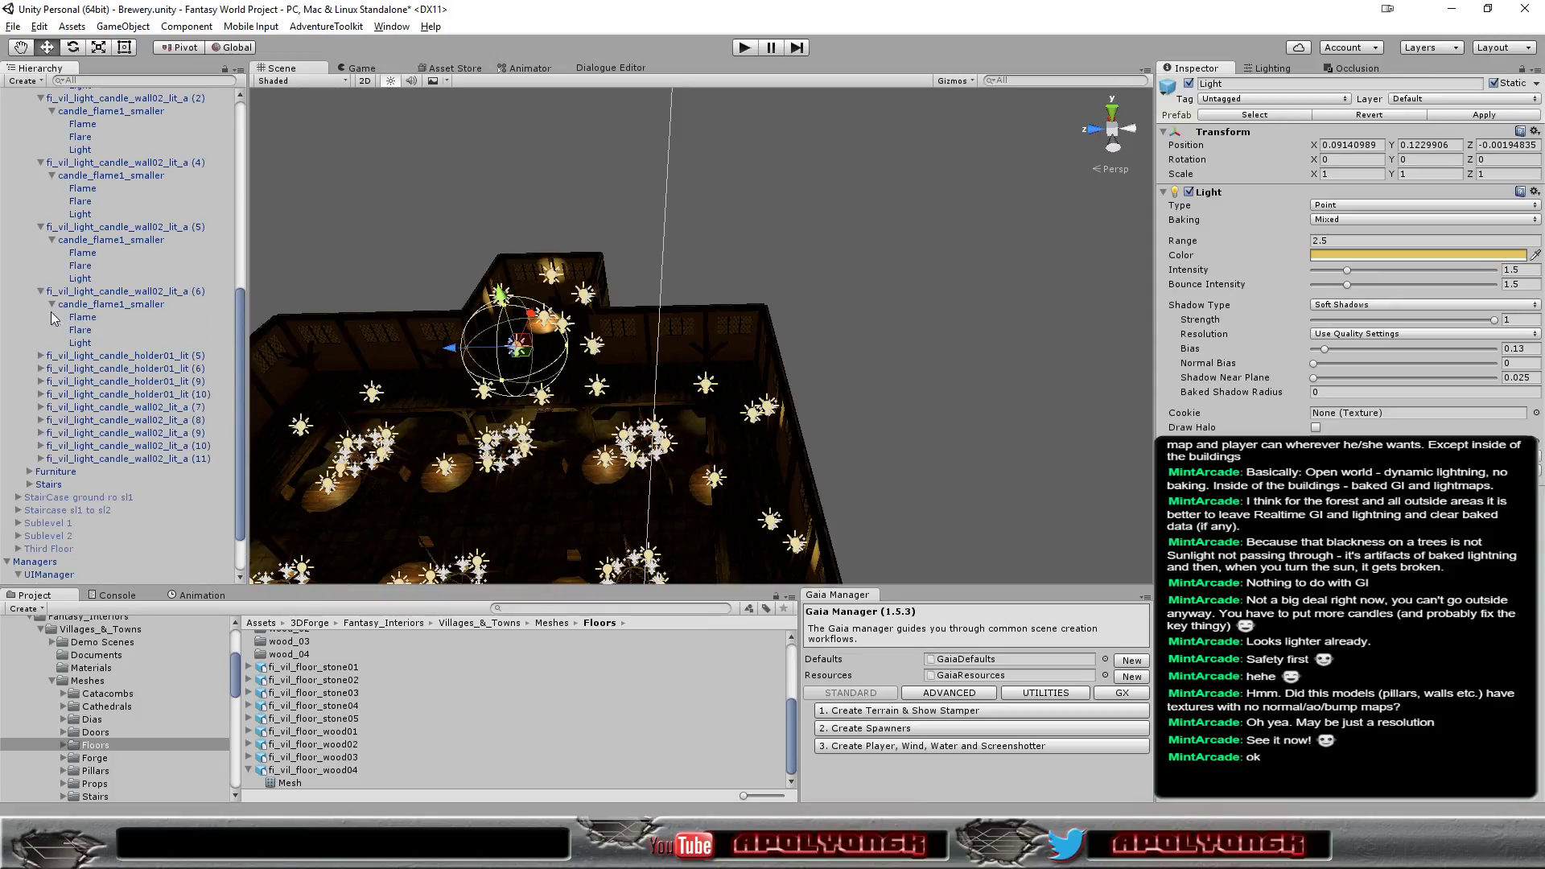
pyautogui.click(40, 356)
pyautogui.click(52, 368)
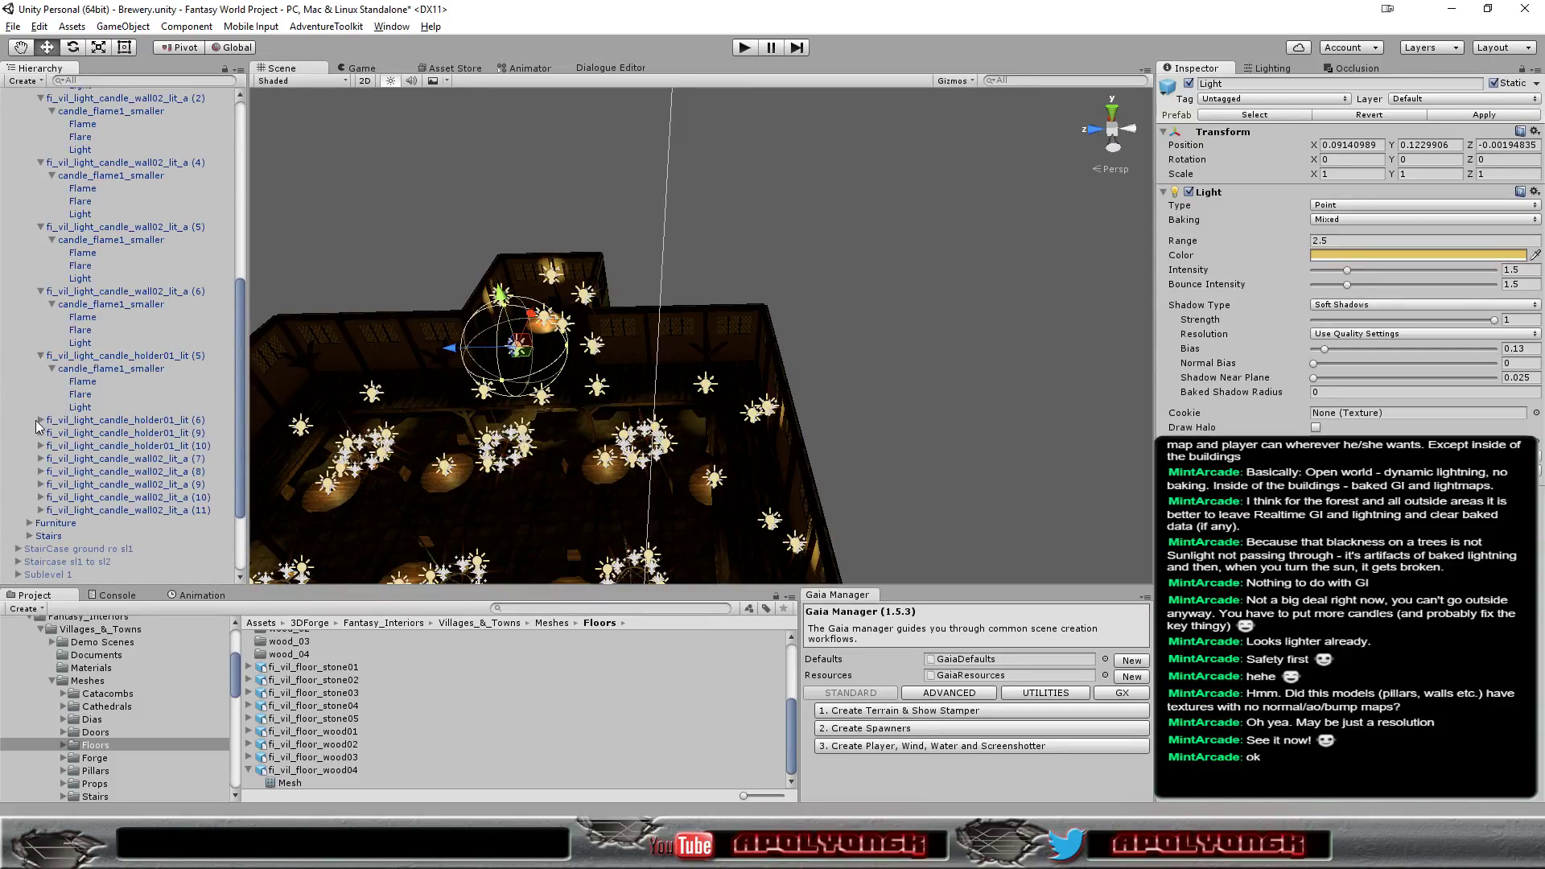
pyautogui.click(39, 422)
pyautogui.click(52, 433)
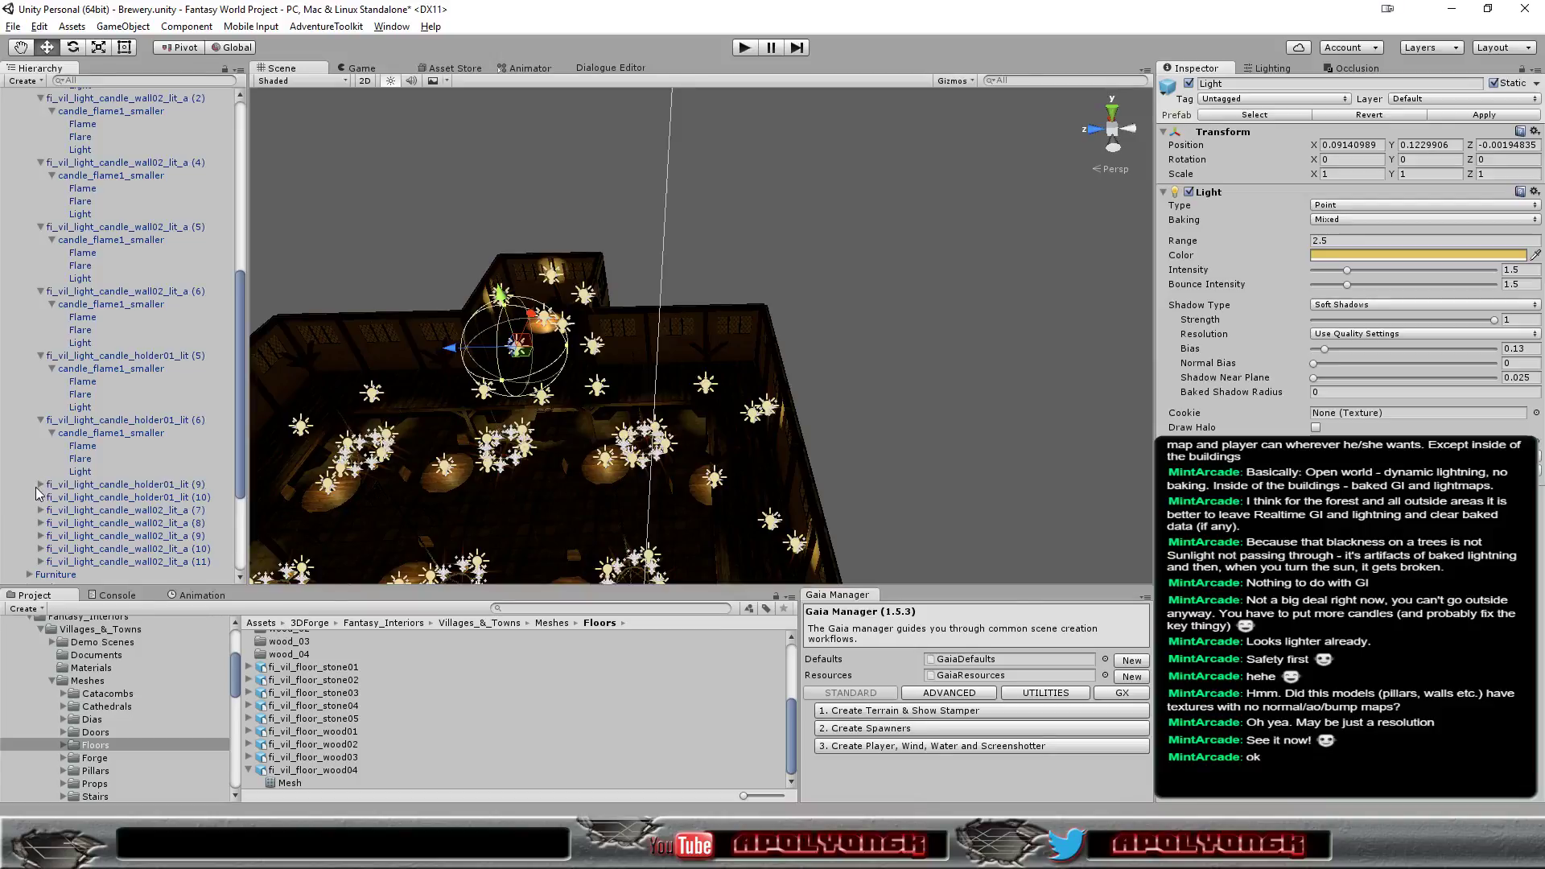
pyautogui.click(40, 484)
pyautogui.click(50, 499)
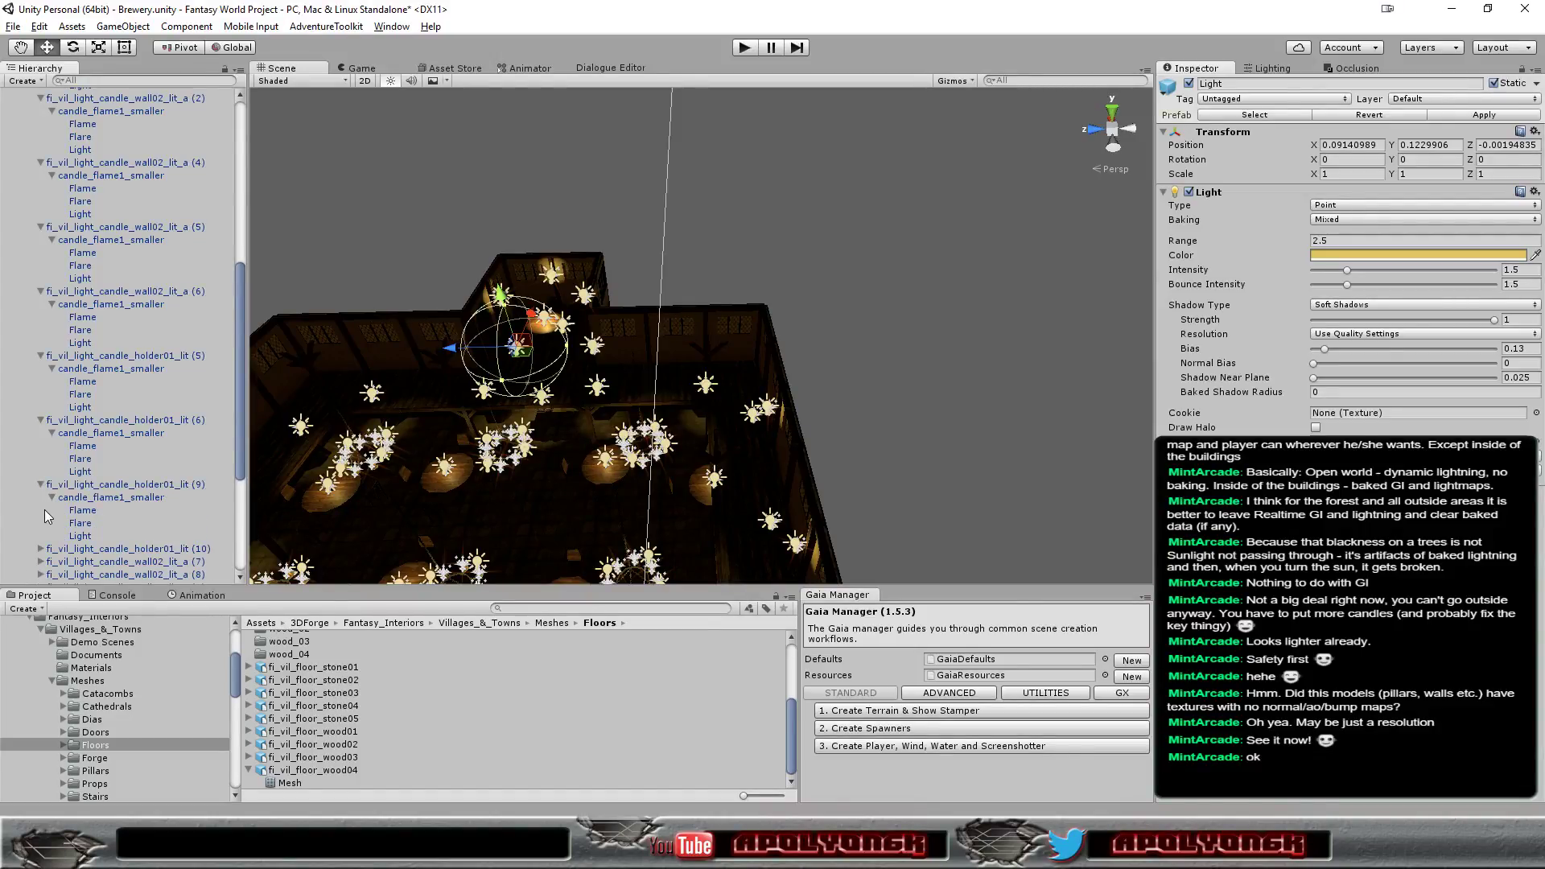
pyautogui.scroll(-5, 45, 499)
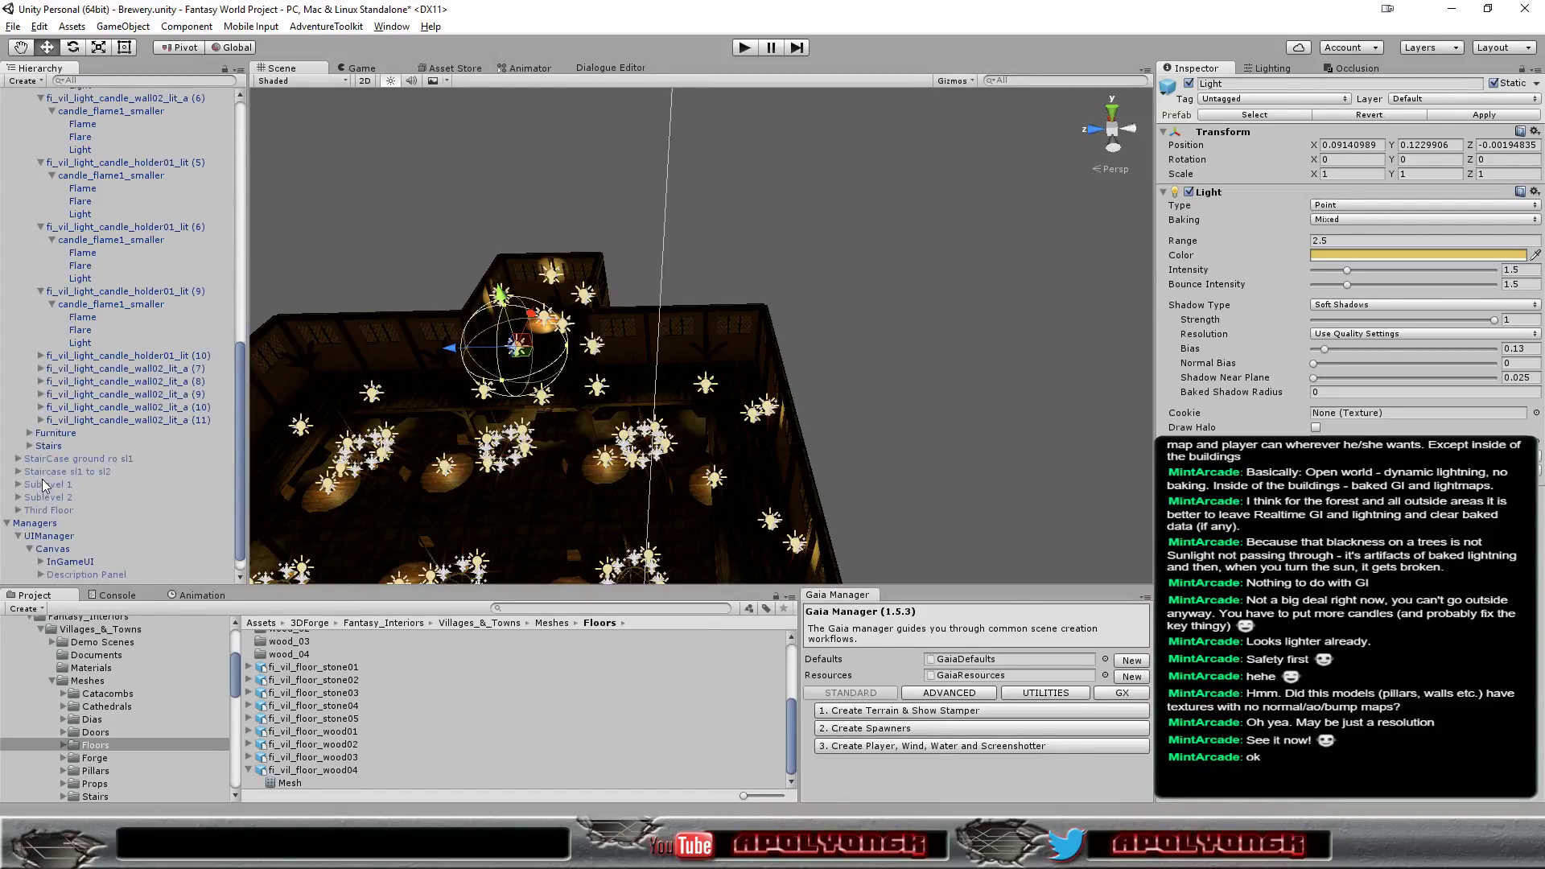
pyautogui.click(40, 356)
pyautogui.click(52, 368)
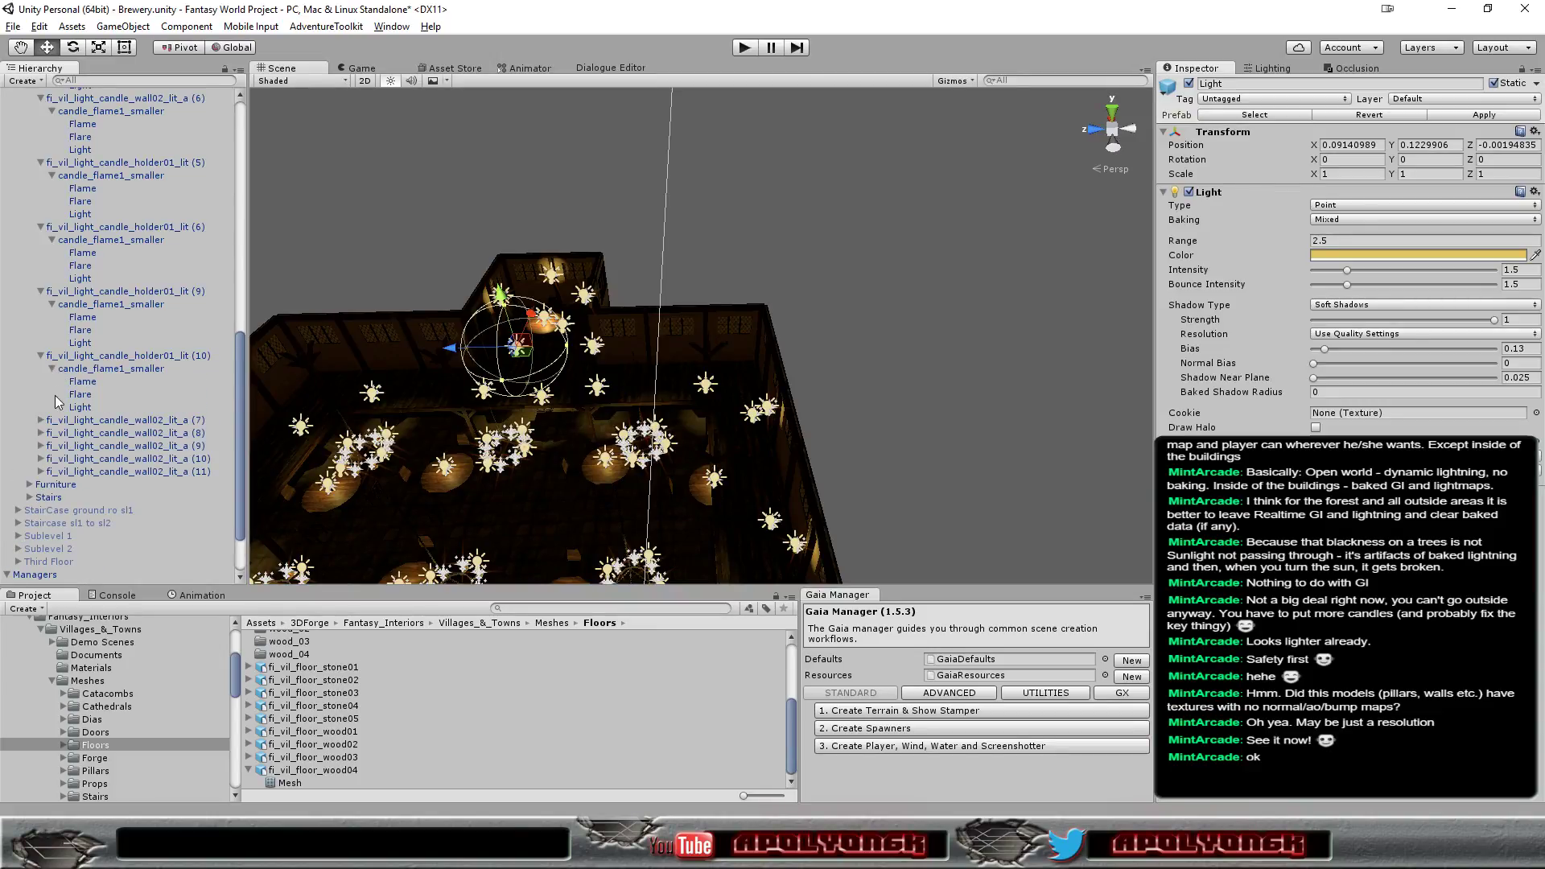
# Expand wall candles (7) through (11) to their Lights and select wall candle (11)'s Light
pyautogui.click(39, 421)
pyautogui.click(52, 433)
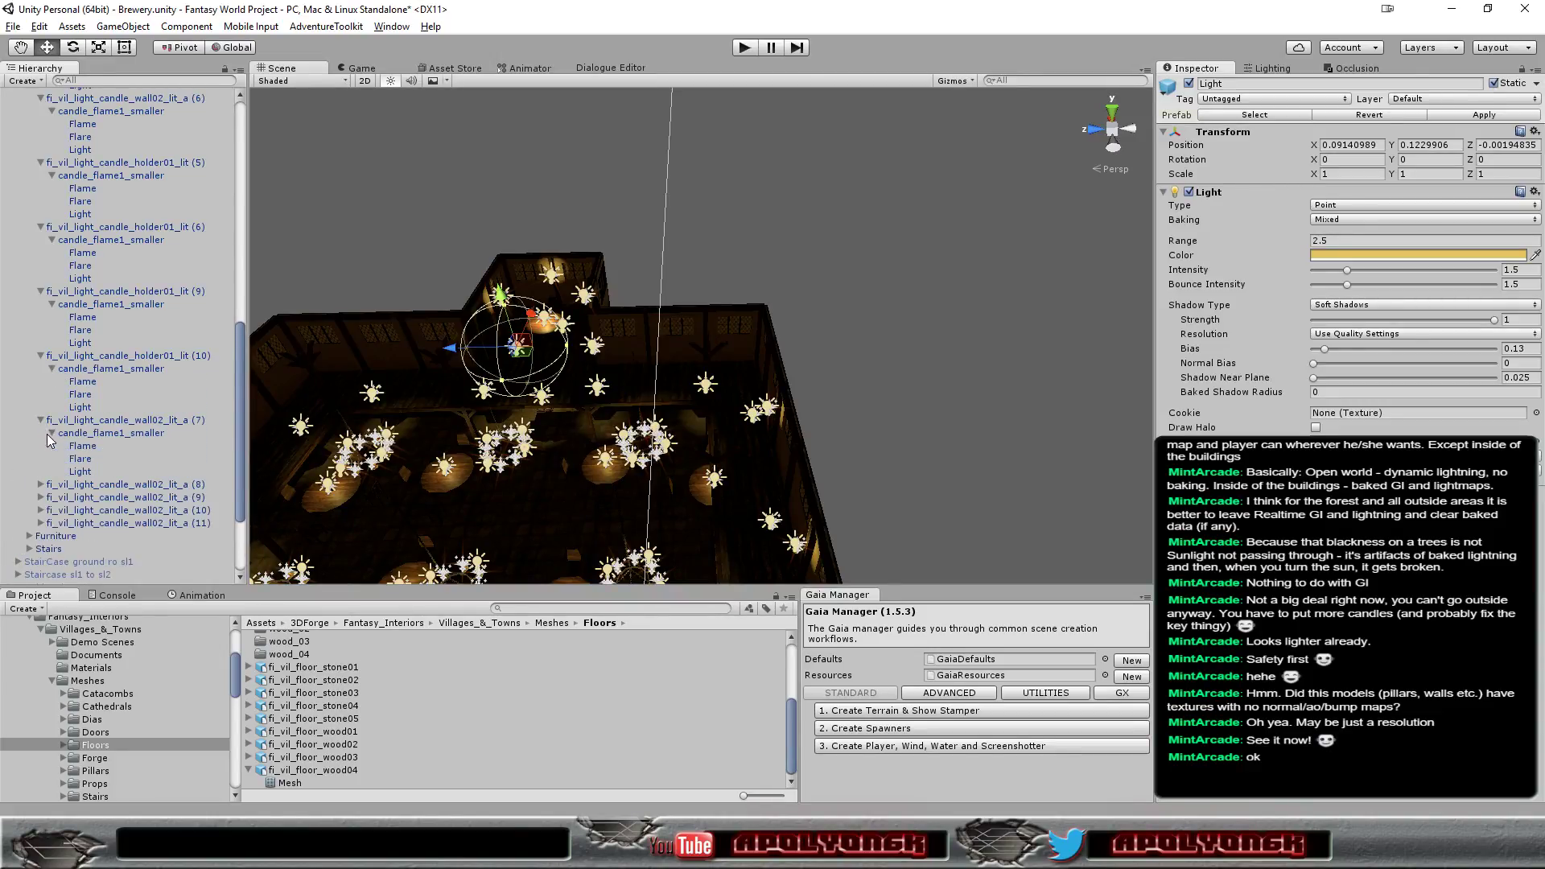
pyautogui.click(41, 485)
pyautogui.click(50, 499)
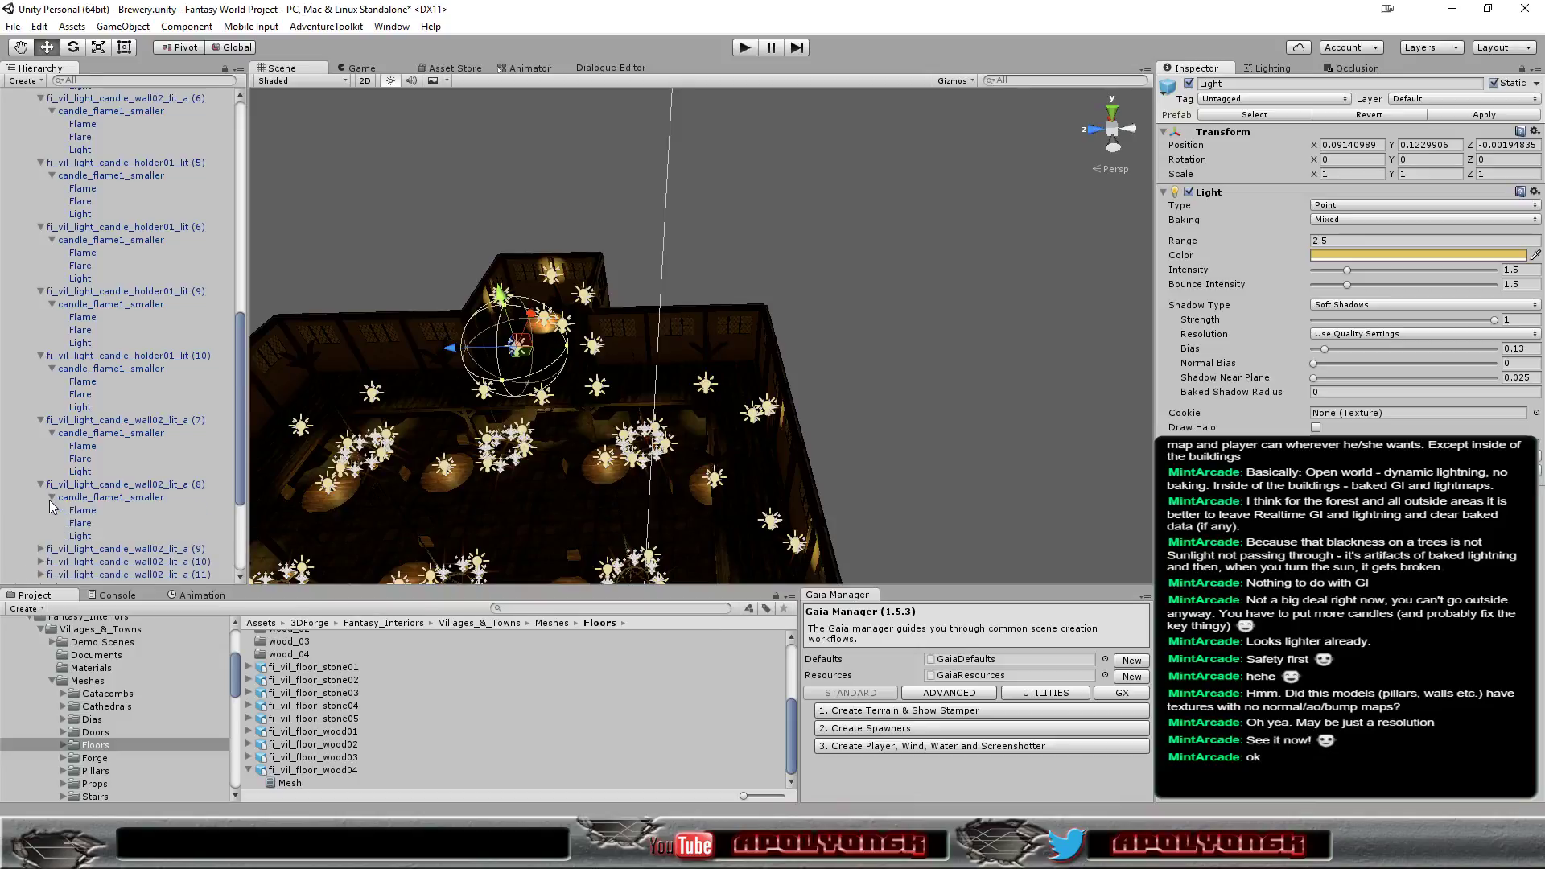
pyautogui.scroll(-4, 48, 510)
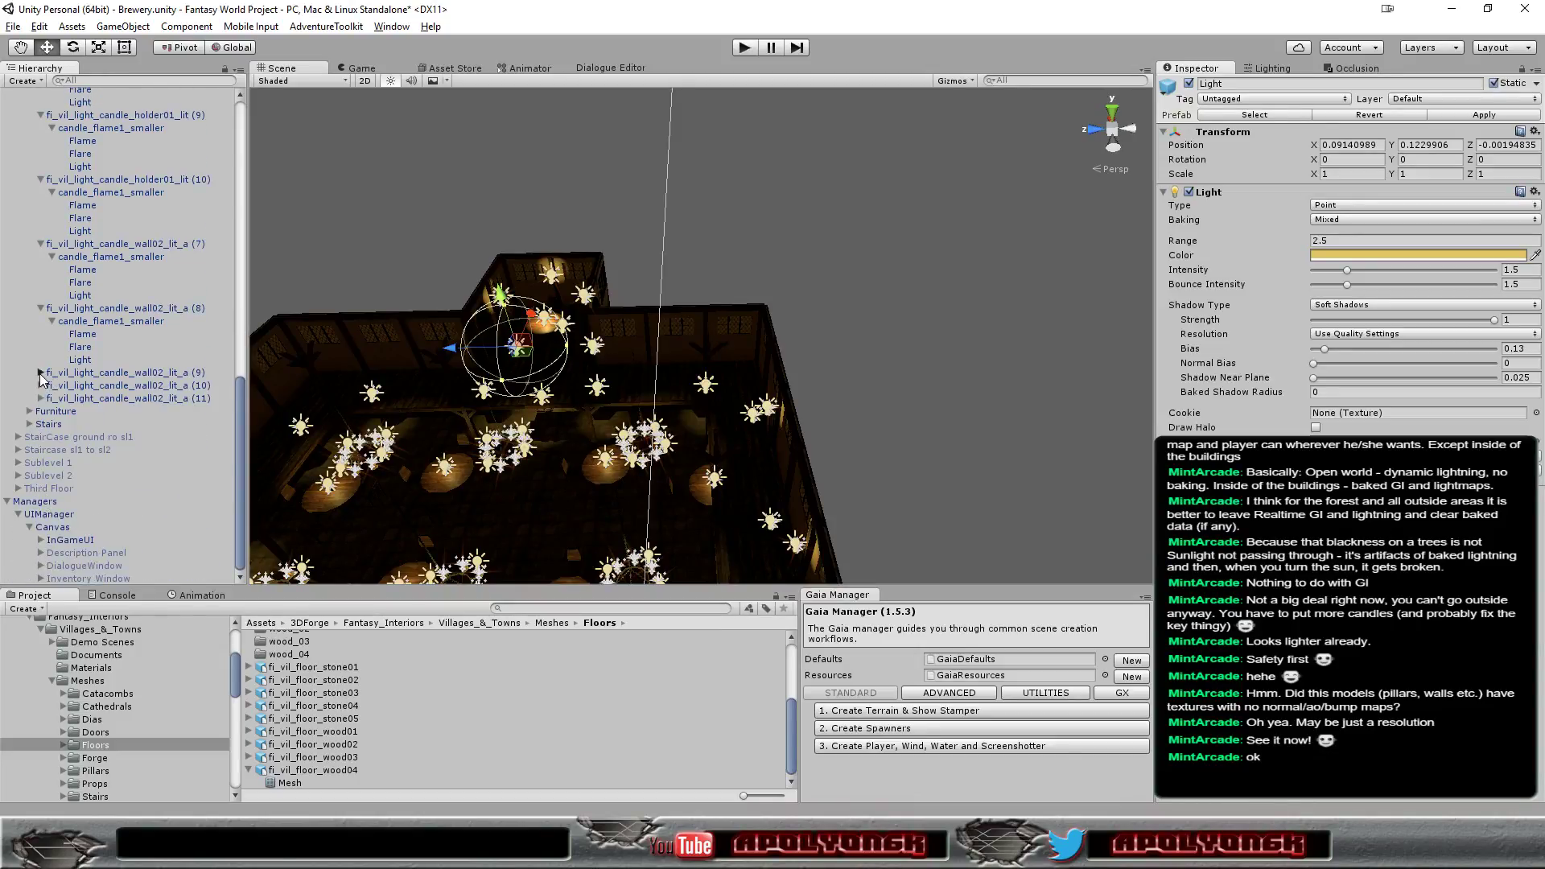
pyautogui.click(40, 372)
pyautogui.click(52, 386)
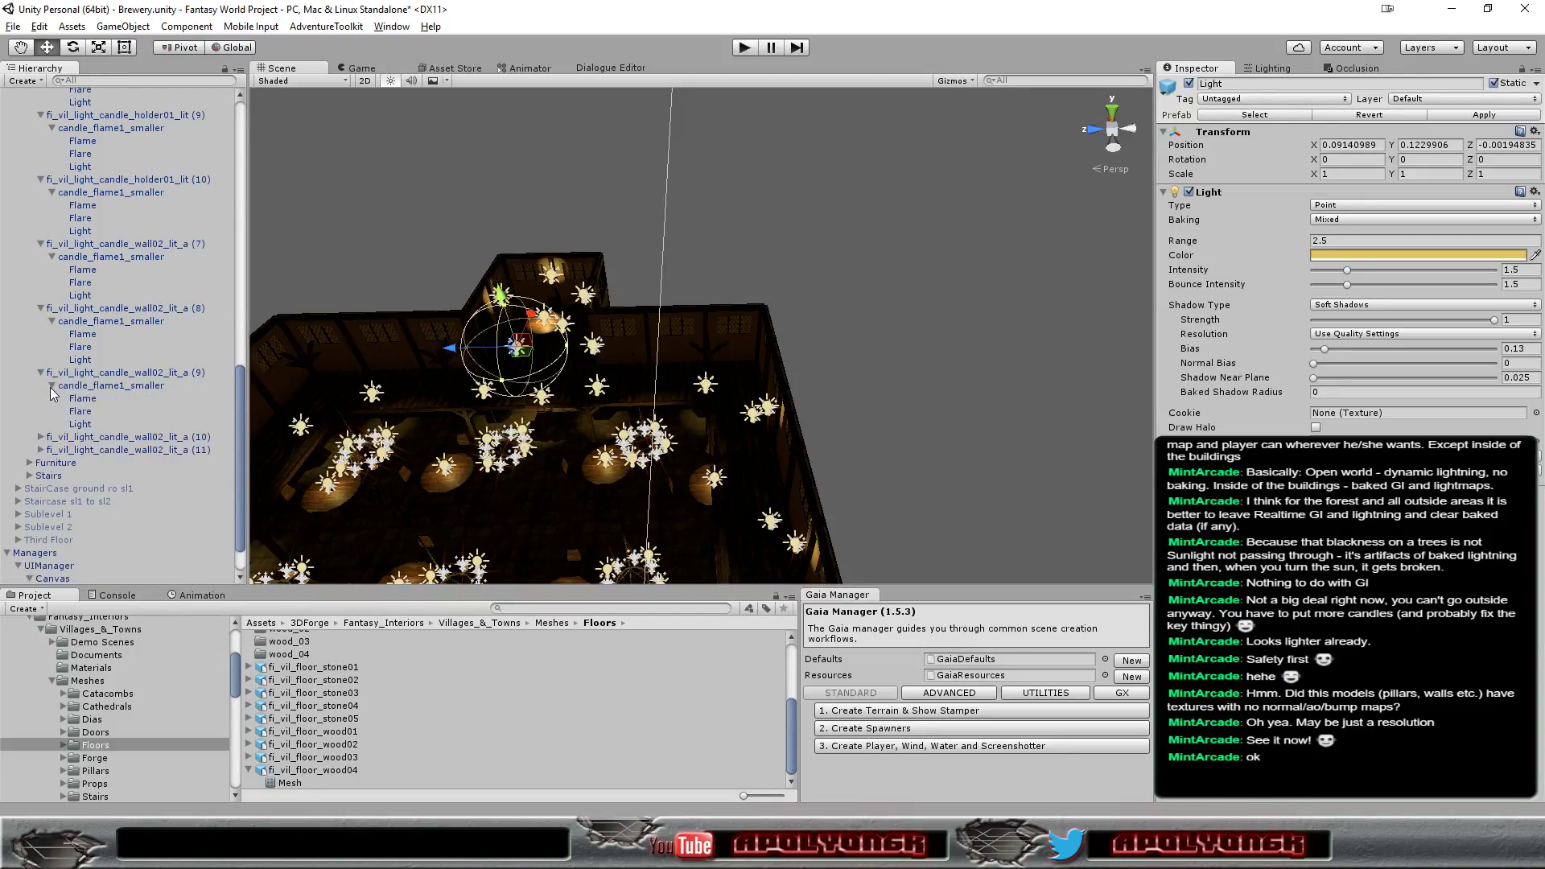
pyautogui.click(41, 437)
pyautogui.click(51, 450)
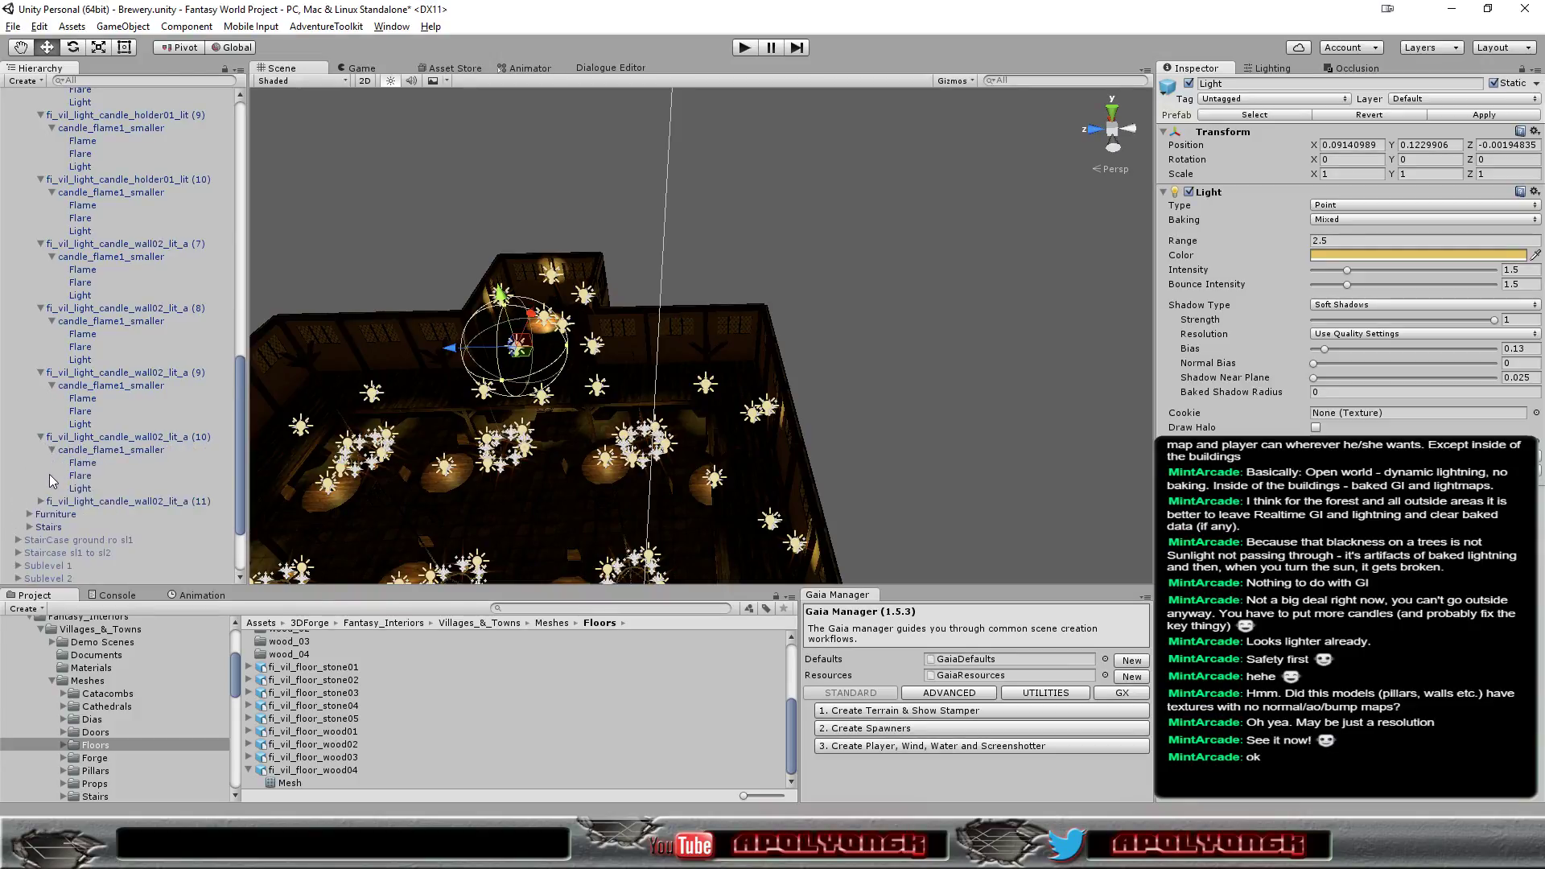
pyautogui.click(40, 501)
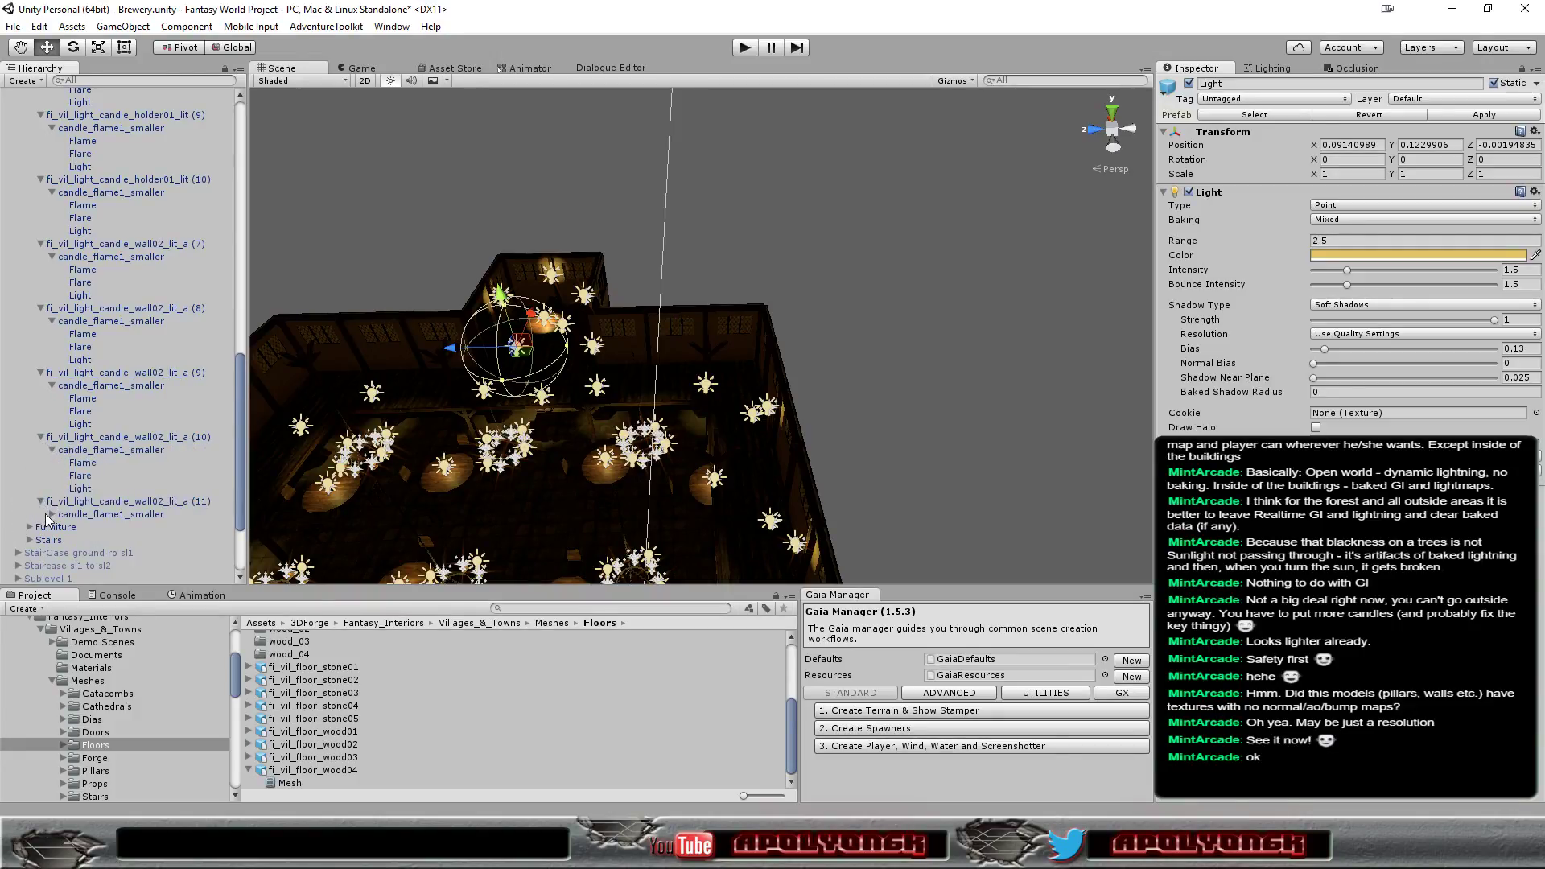
pyautogui.click(50, 516)
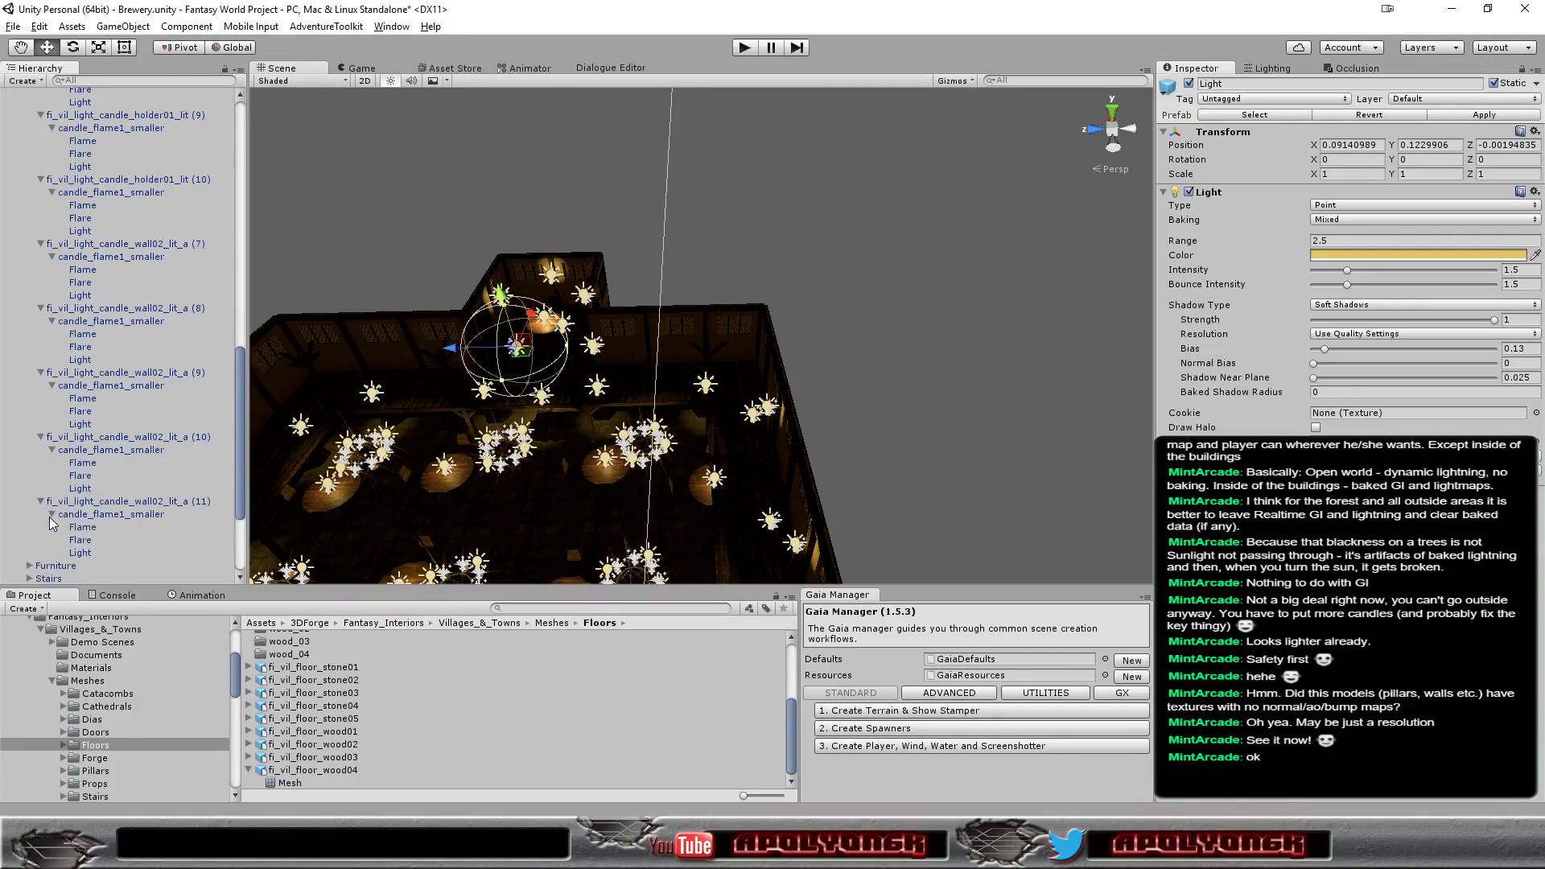
pyautogui.click(87, 553)
# Add the Lights of wall candles (10) to (7) and candle holders (10) and (9) to the selection
pyautogui.keyDown('ctrl'); pyautogui.click(82, 488); pyautogui.keyUp('ctrl')
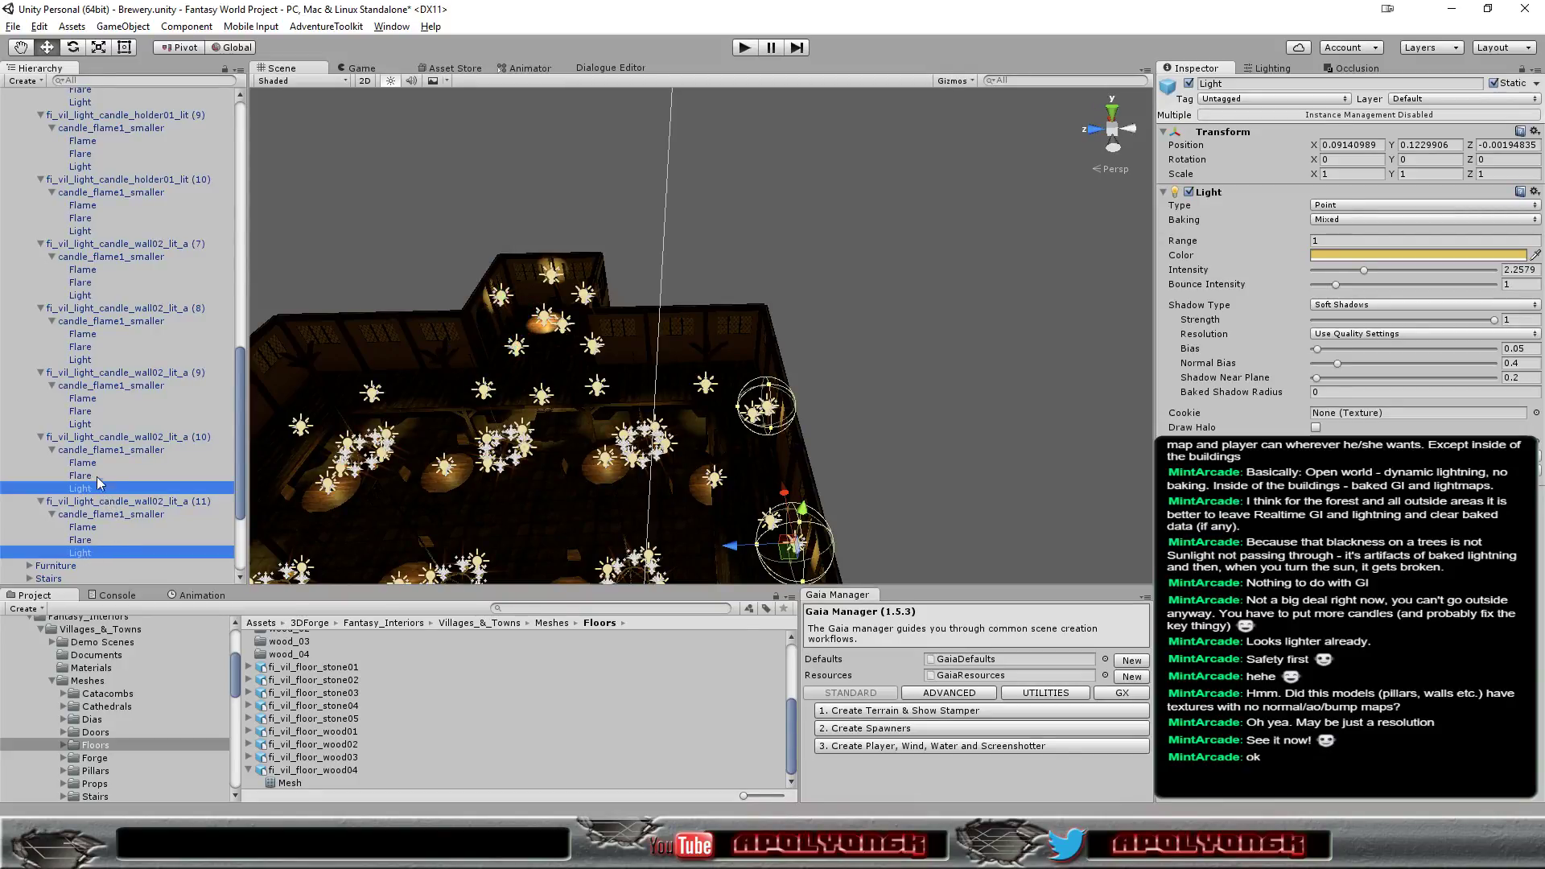
pyautogui.keyDown('ctrl'); pyautogui.click(94, 425); pyautogui.keyUp('ctrl')
pyautogui.keyDown('ctrl'); pyautogui.click(97, 358); pyautogui.keyUp('ctrl')
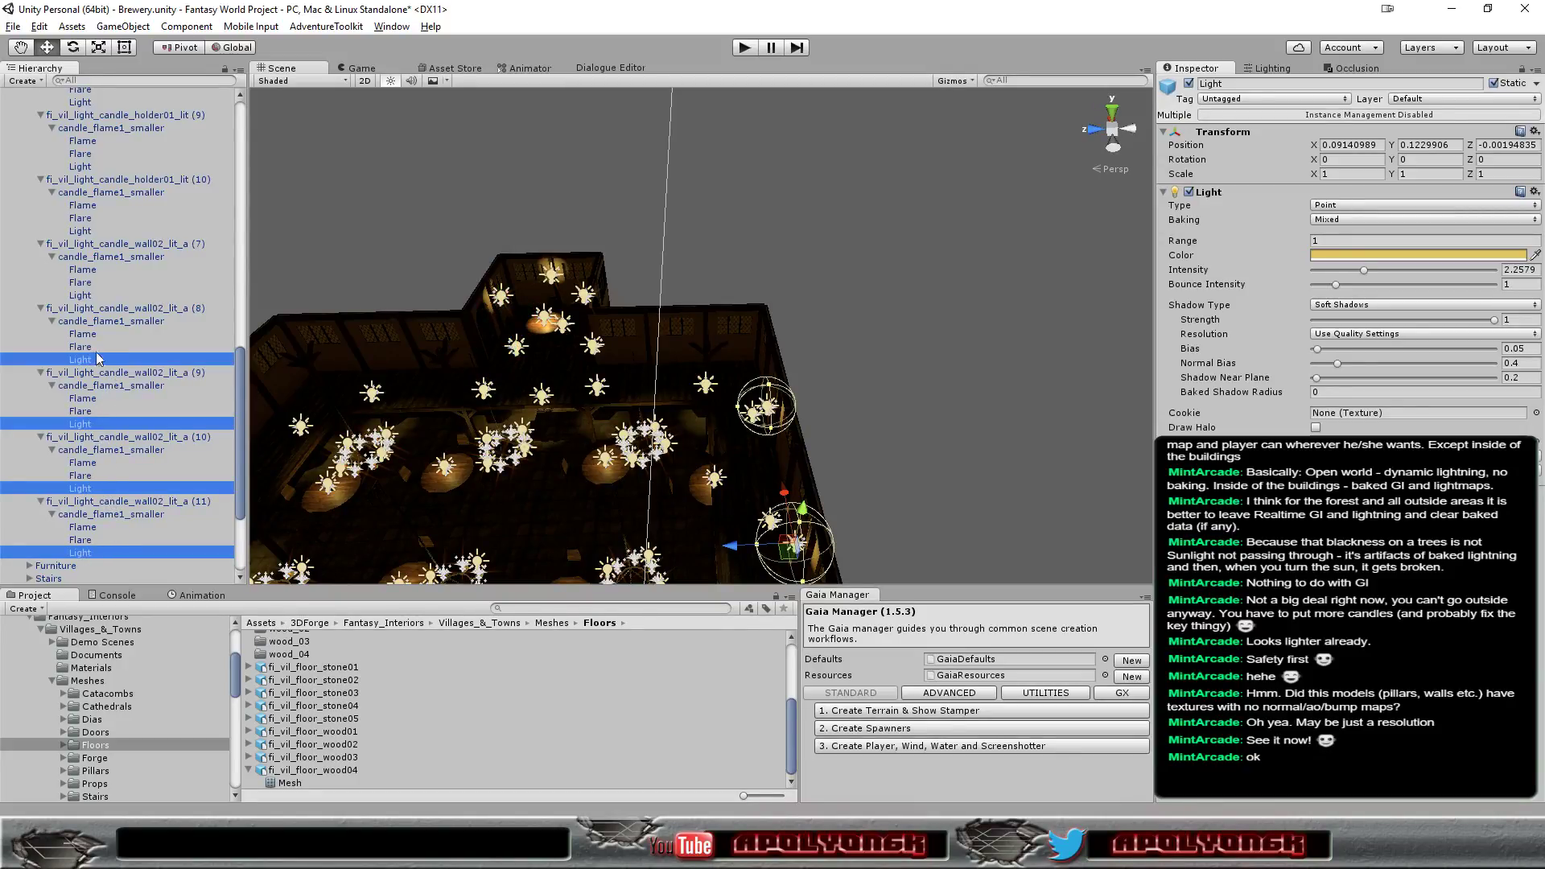
pyautogui.keyDown('ctrl'); pyautogui.click(92, 296); pyautogui.keyUp('ctrl')
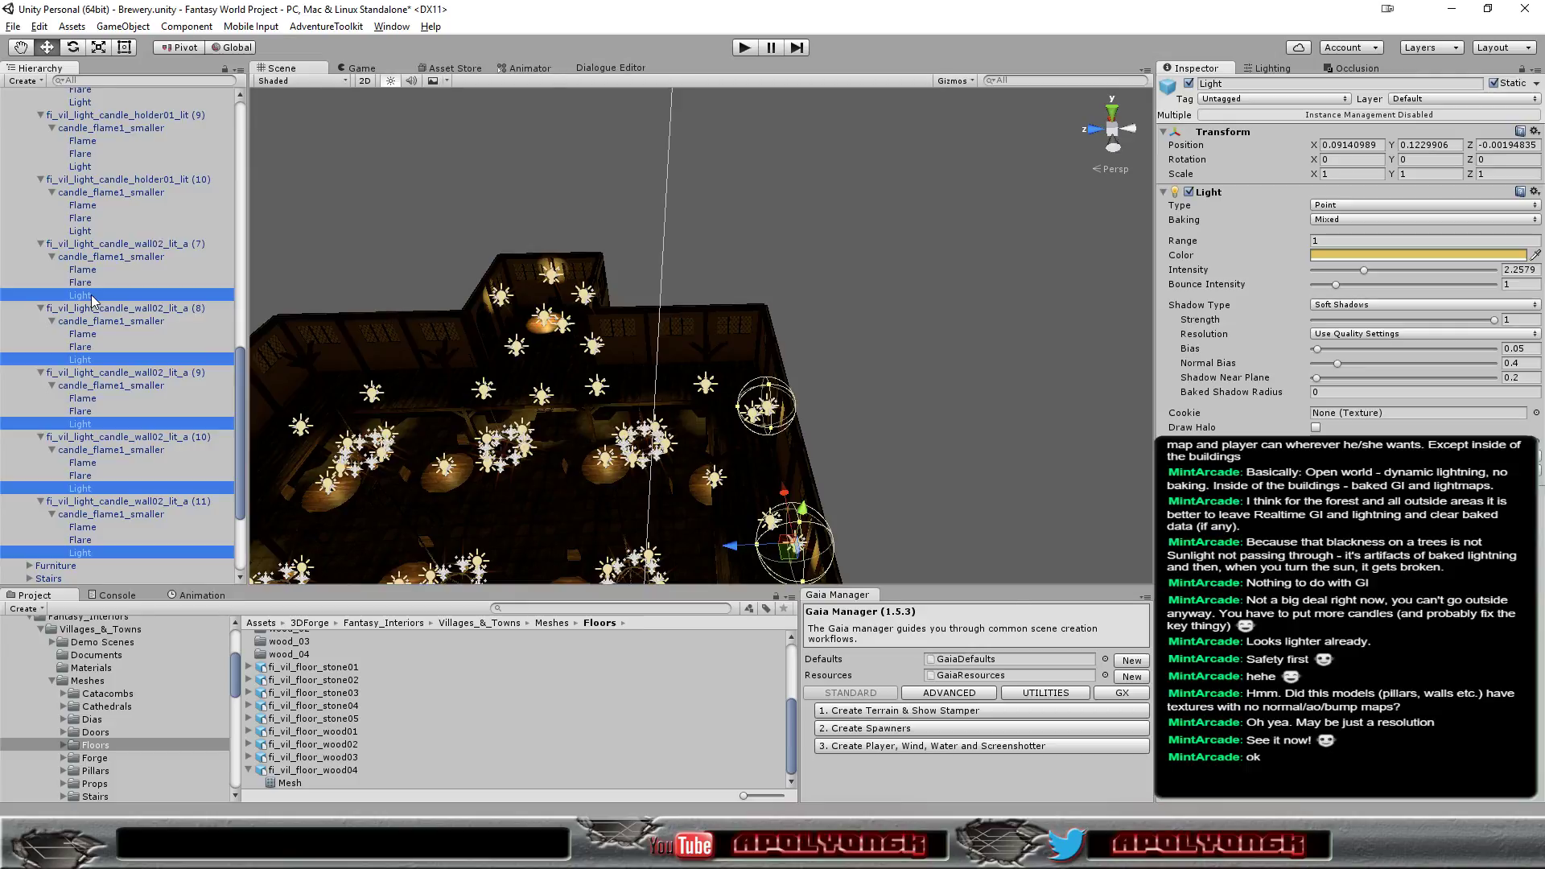
pyautogui.keyDown('ctrl'); pyautogui.click(90, 232); pyautogui.keyUp('ctrl')
pyautogui.keyDown('ctrl'); pyautogui.click(89, 167); pyautogui.keyUp('ctrl')
pyautogui.scroll(5, 134, 218)
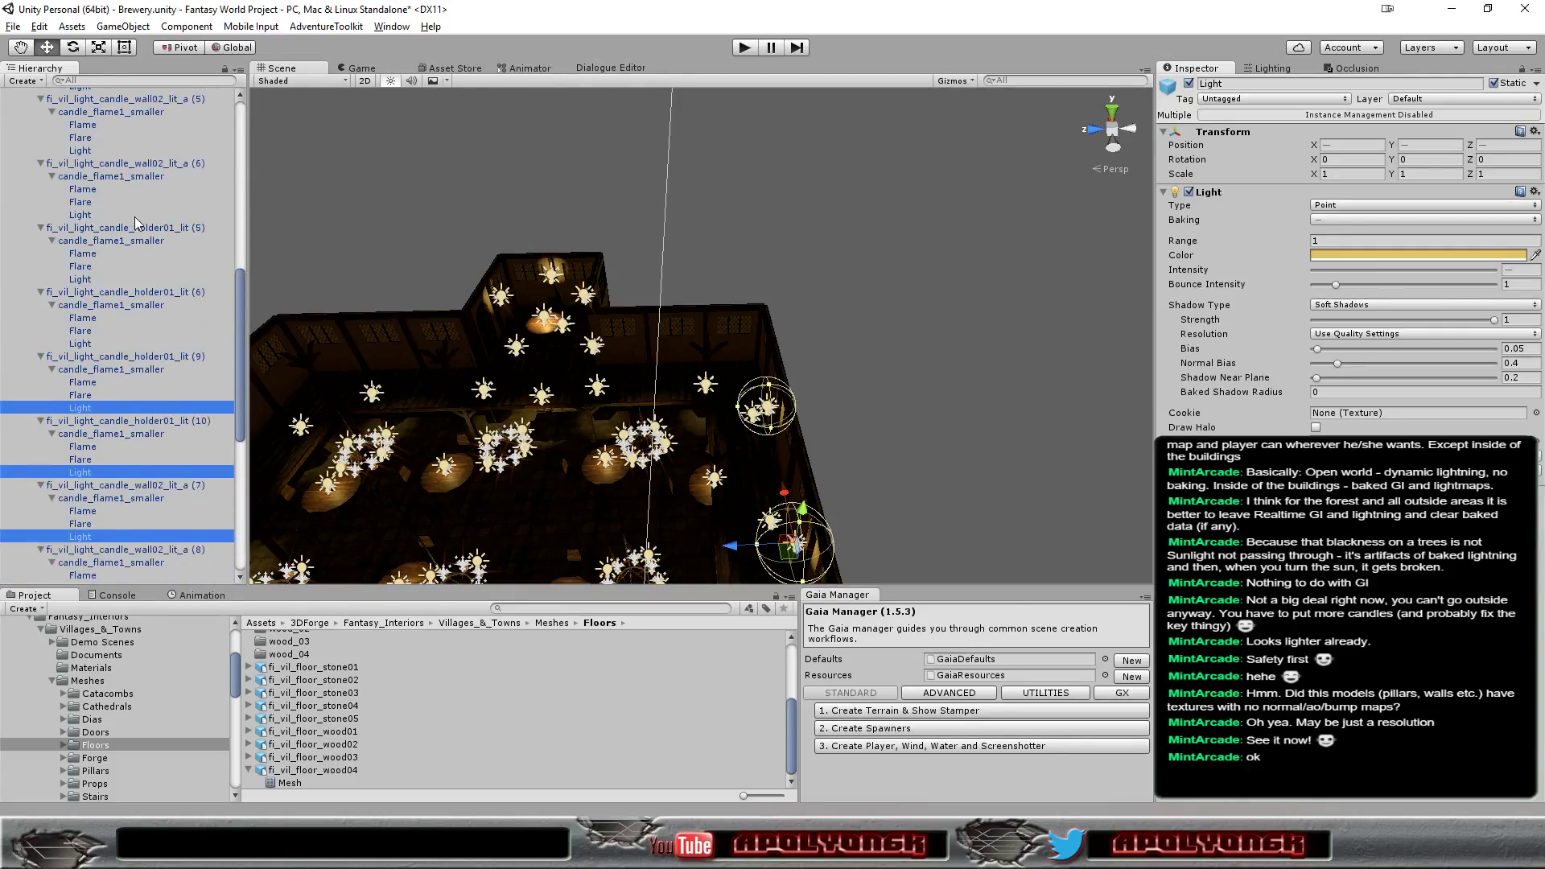
pyautogui.scroll(3, 134, 216)
# Add the Lights of candle holders (6), (5) and wall candles (6), (5), (4), (2), (1) and the first wall candle
pyautogui.keyDown('ctrl'); pyautogui.click(88, 489); pyautogui.keyUp('ctrl')
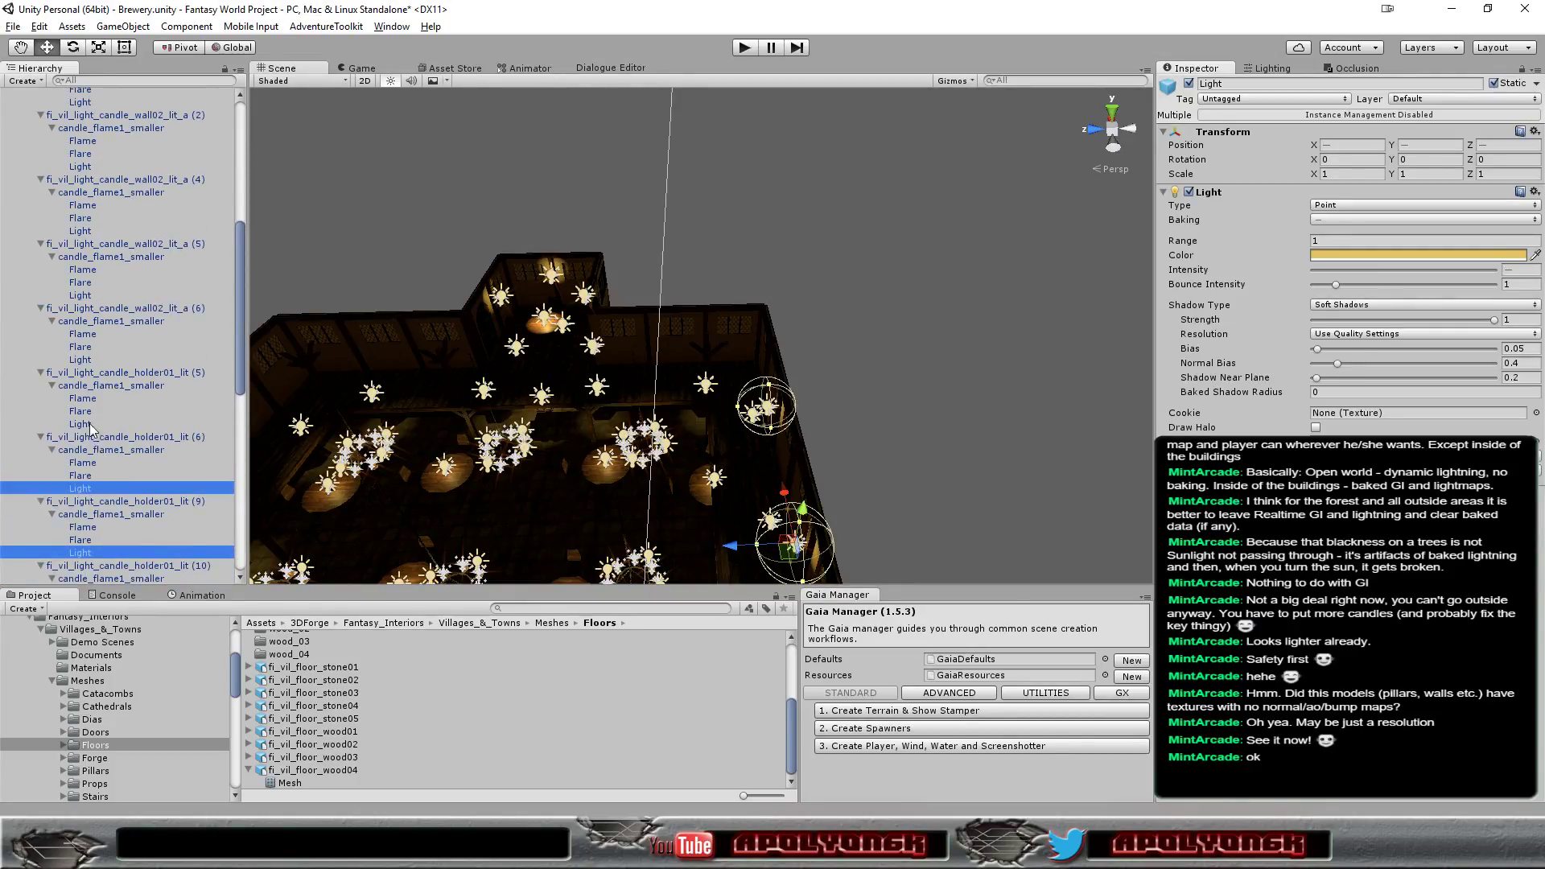
pyautogui.keyDown('ctrl'); pyautogui.click(89, 425); pyautogui.keyUp('ctrl')
pyautogui.keyDown('ctrl'); pyautogui.click(87, 360); pyautogui.keyUp('ctrl')
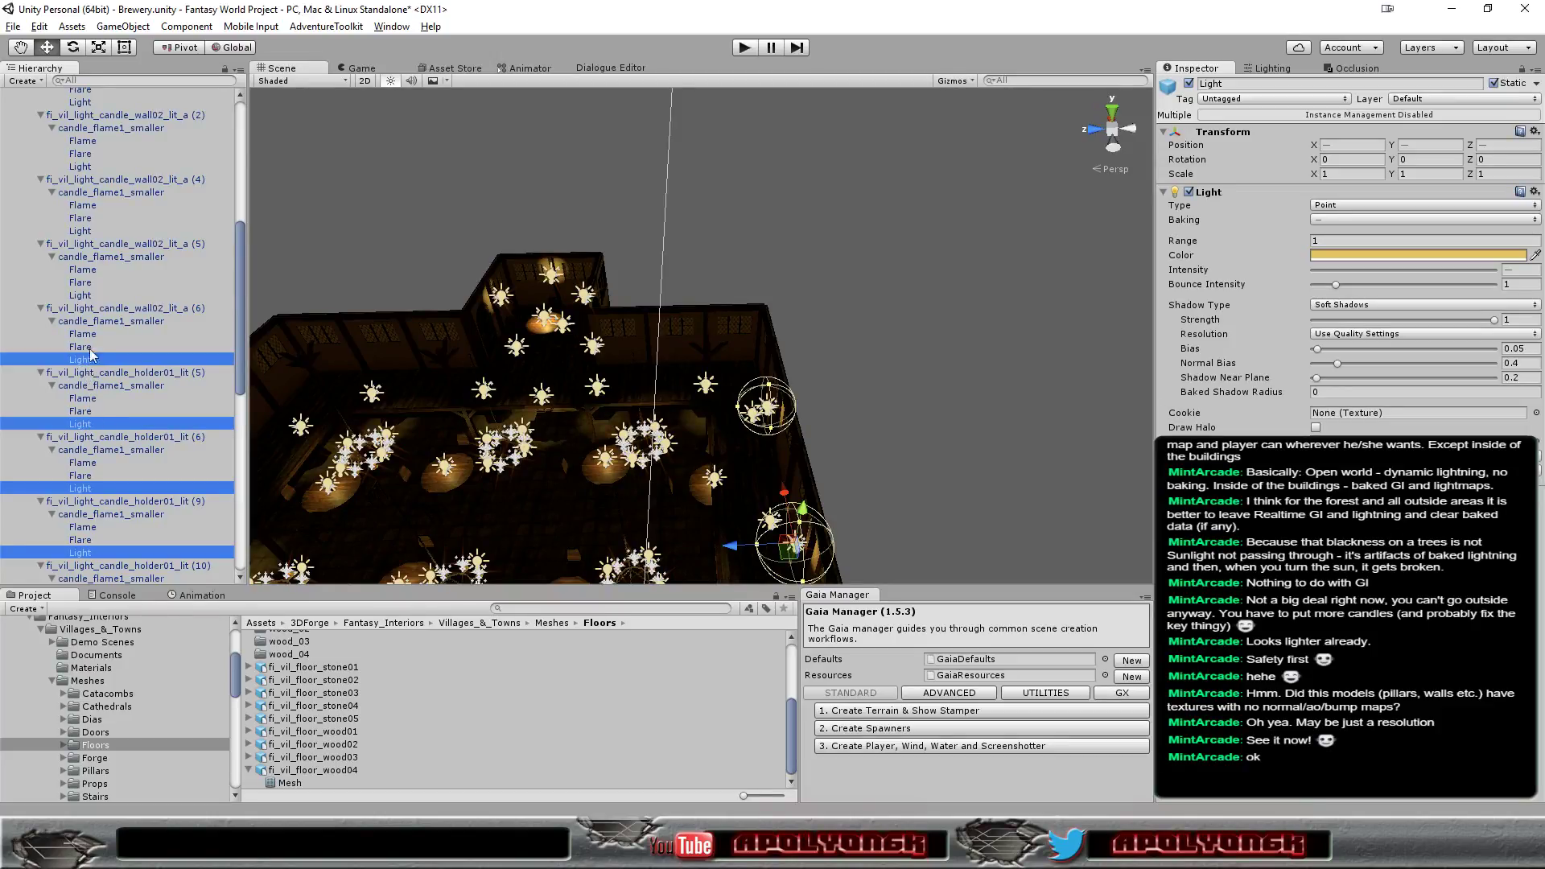
pyautogui.keyDown('ctrl'); pyautogui.click(92, 295); pyautogui.keyUp('ctrl')
pyautogui.keyDown('ctrl'); pyautogui.click(84, 232); pyautogui.keyUp('ctrl')
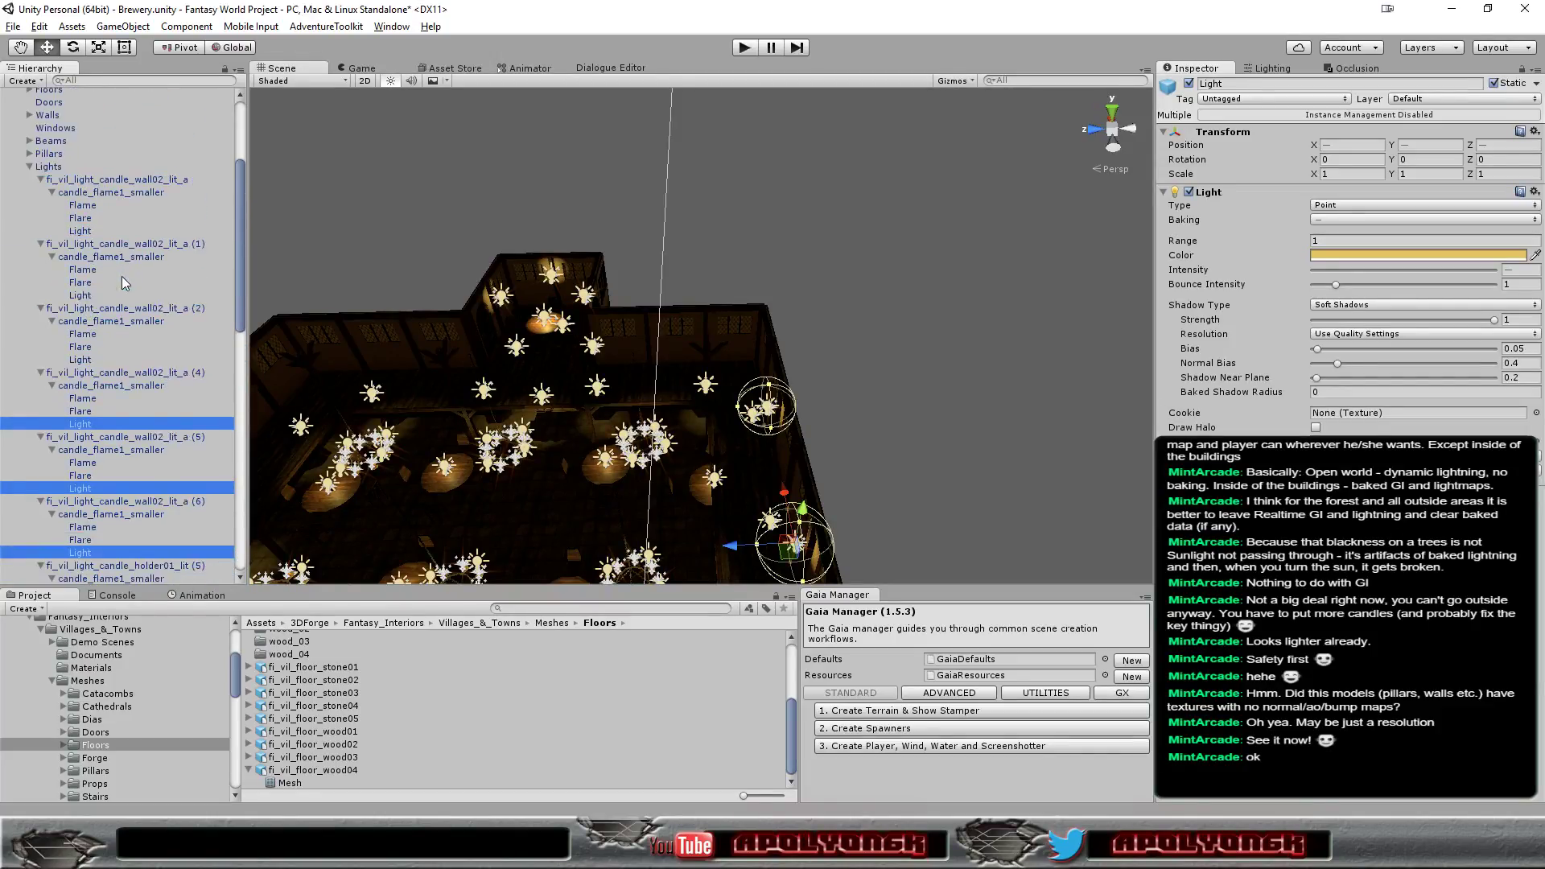
pyautogui.scroll(3, 126, 283)
pyautogui.keyDown('ctrl'); pyautogui.click(85, 360); pyautogui.keyUp('ctrl')
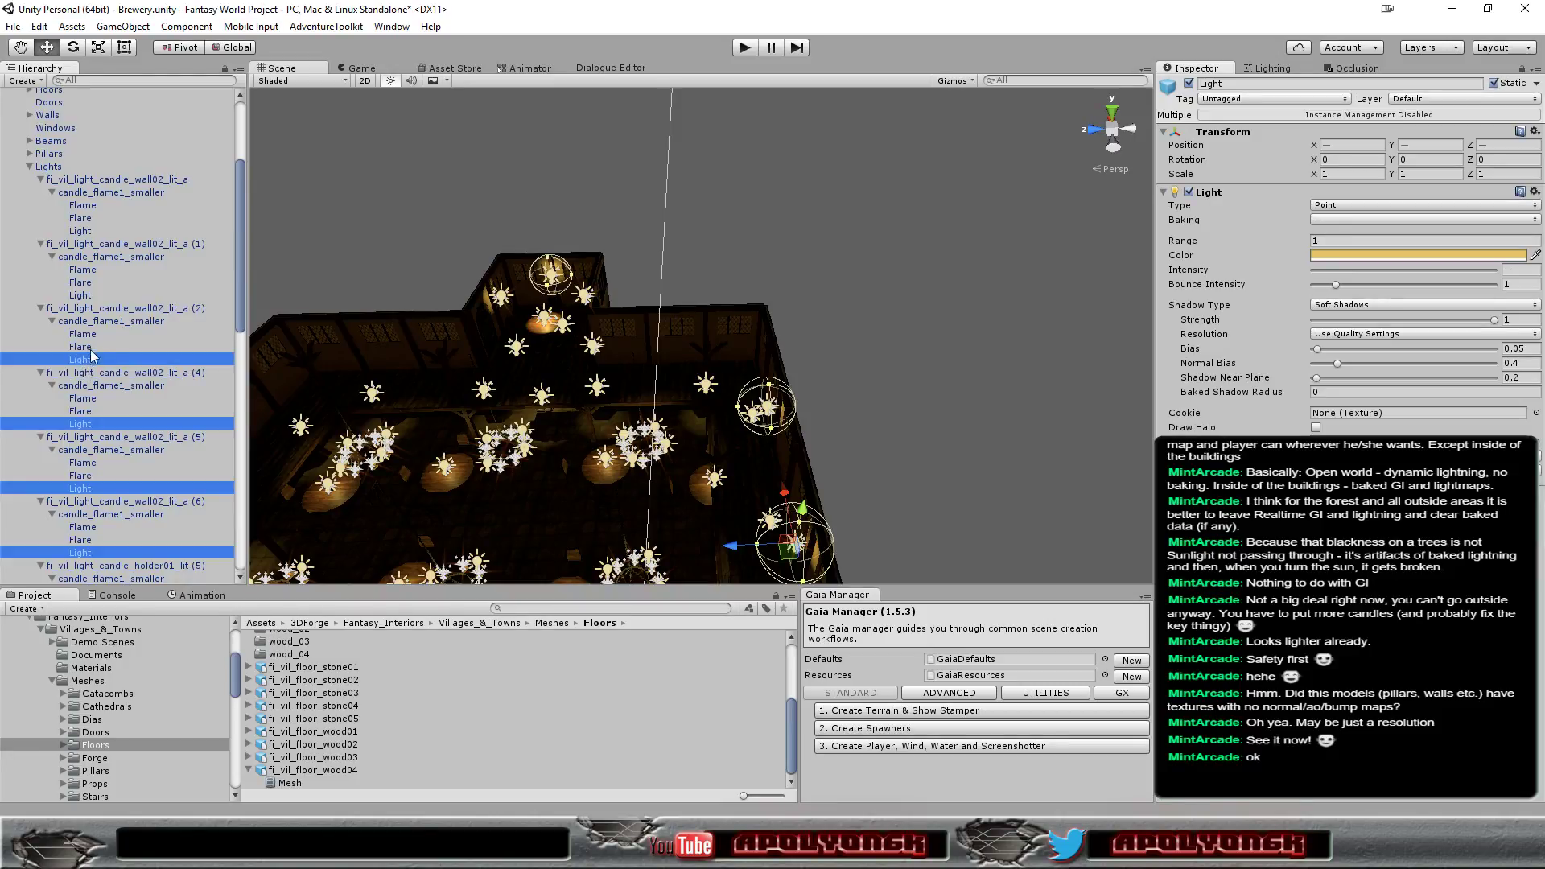
pyautogui.keyDown('ctrl'); pyautogui.click(89, 297); pyautogui.keyUp('ctrl')
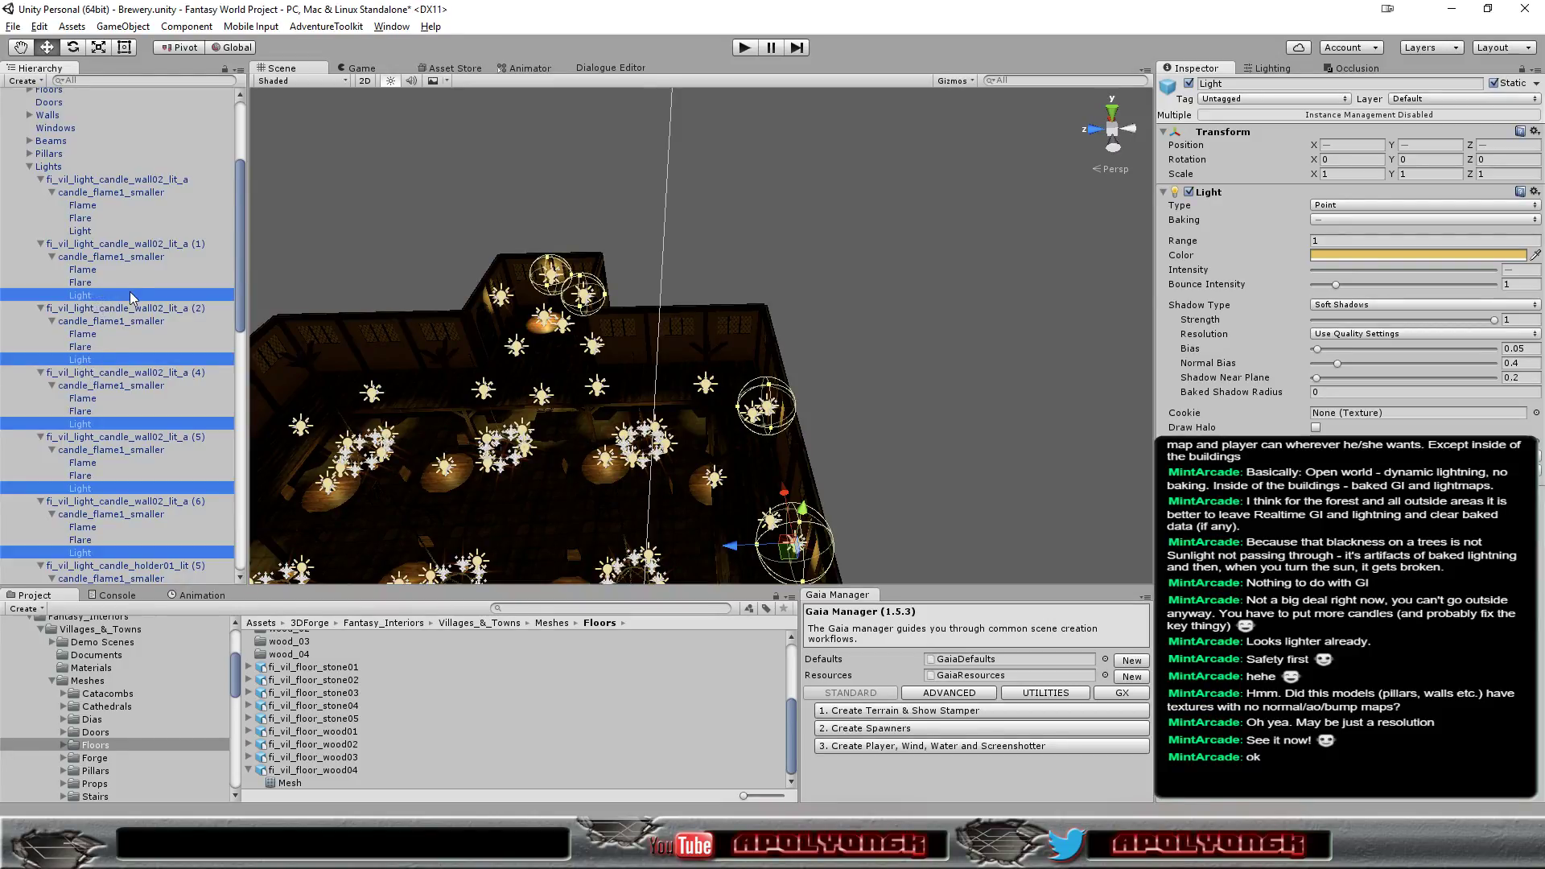
pyautogui.keyDown('ctrl'); pyautogui.click(82, 232); pyautogui.keyUp('ctrl')
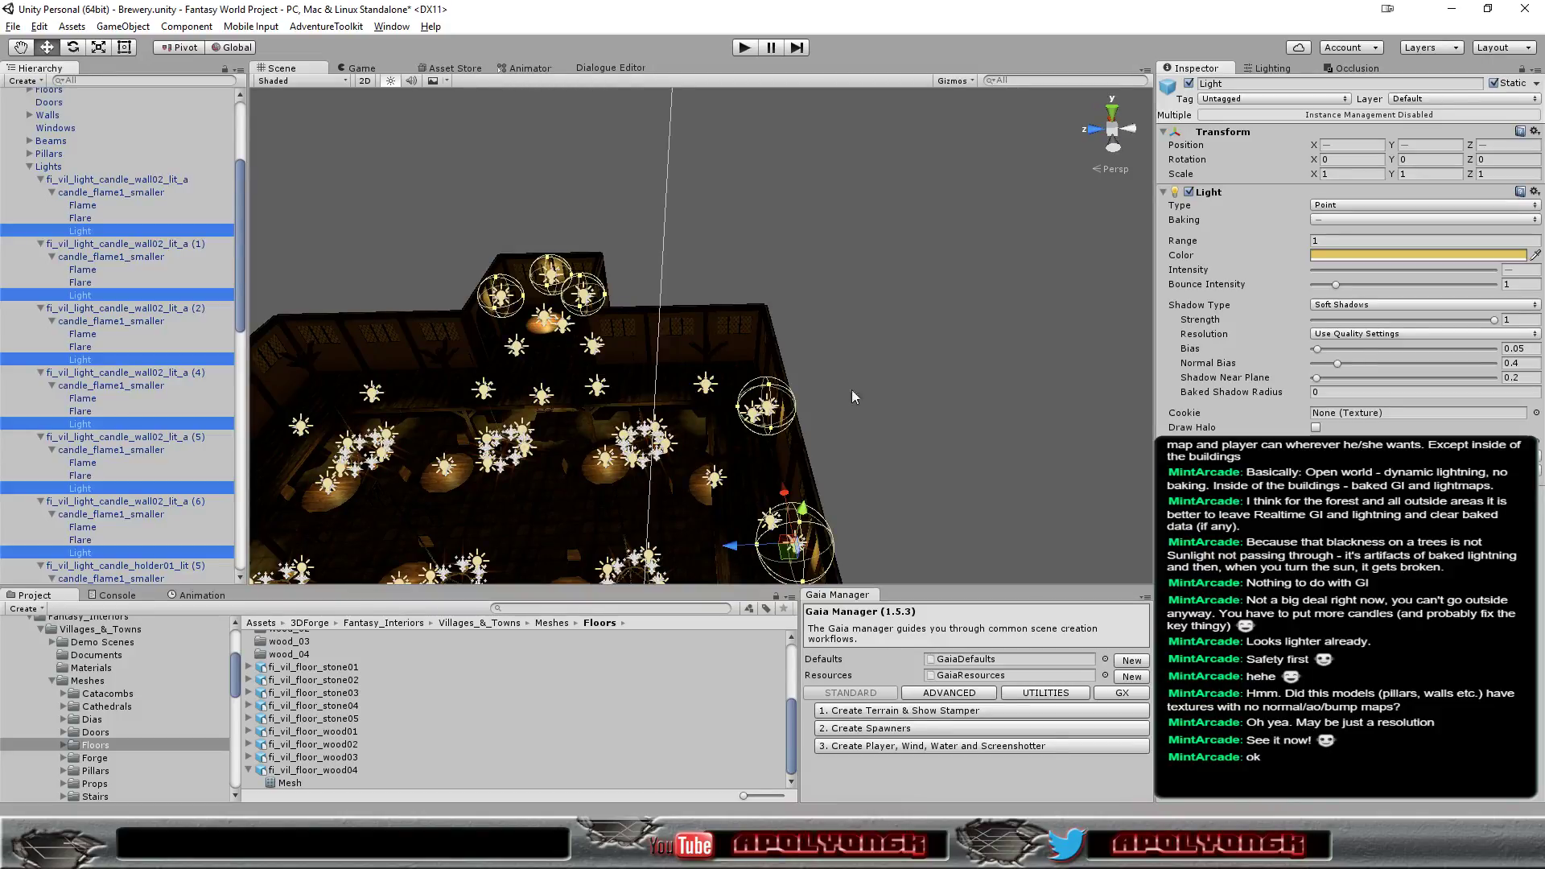
# Paste the copied Light values onto all selected candle Lights: range 2.5, intensity and bounce intensity 1.5
pyautogui.rightClick(1248, 193)
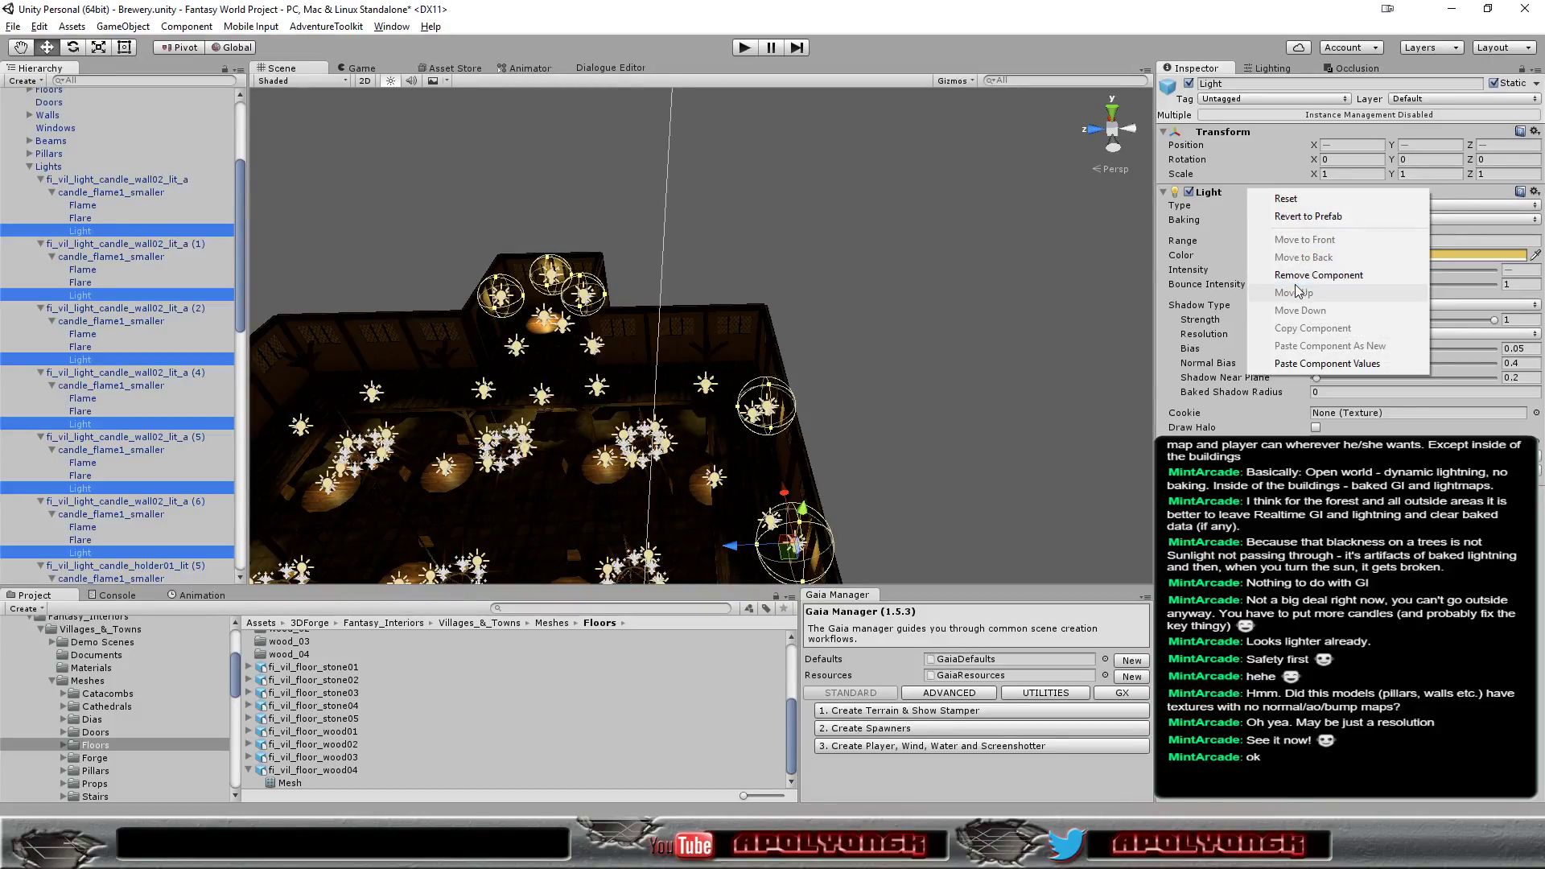
pyautogui.click(1332, 364)
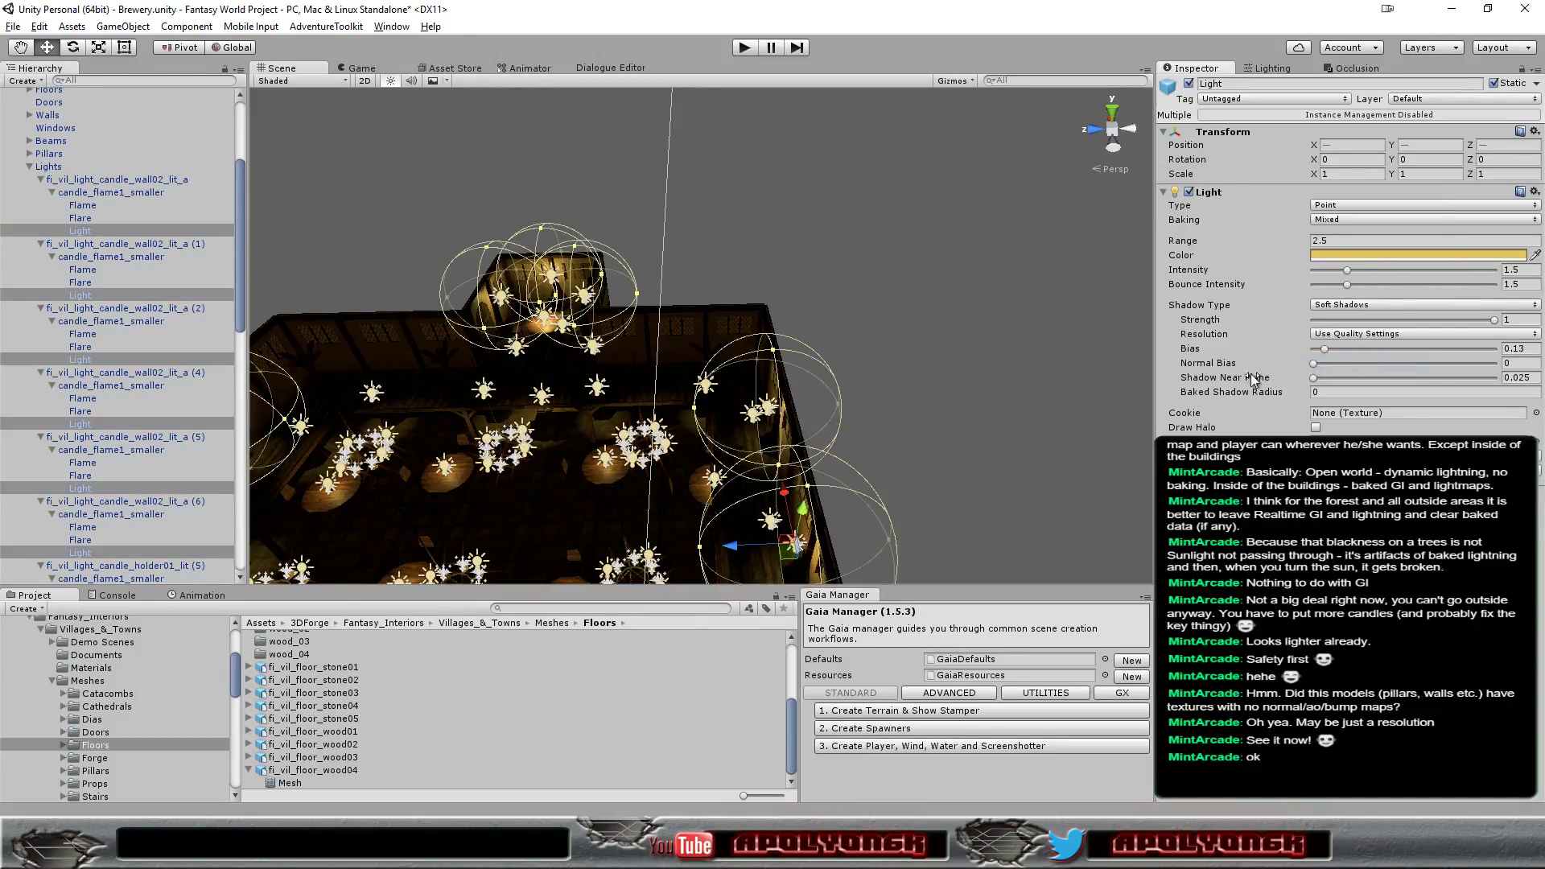
pyautogui.scroll(-2, 815, 403)
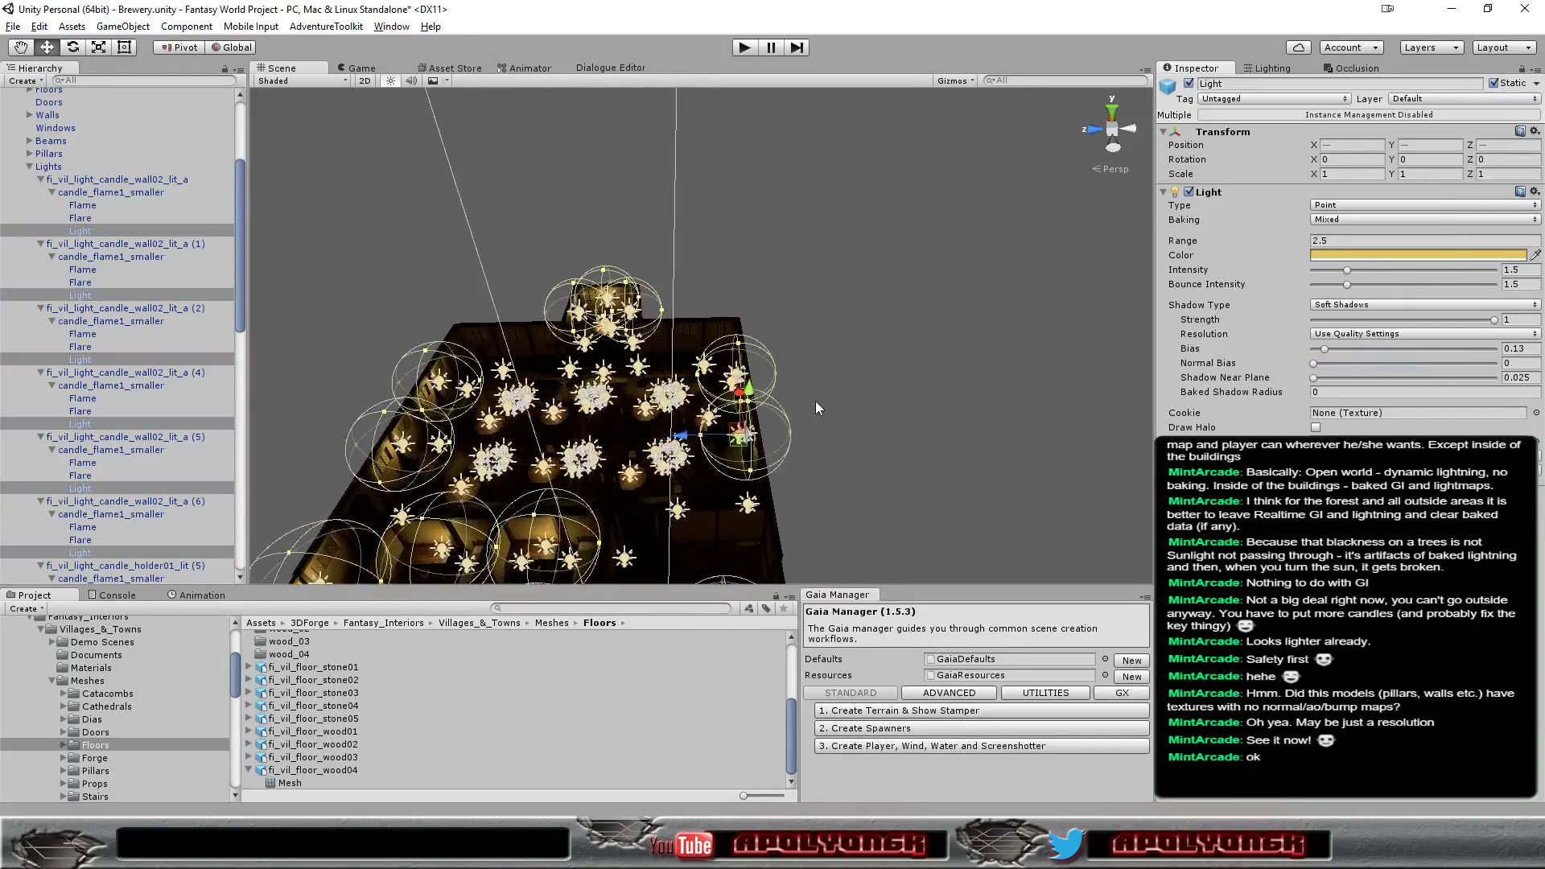
pyautogui.scroll(2, 814, 403)
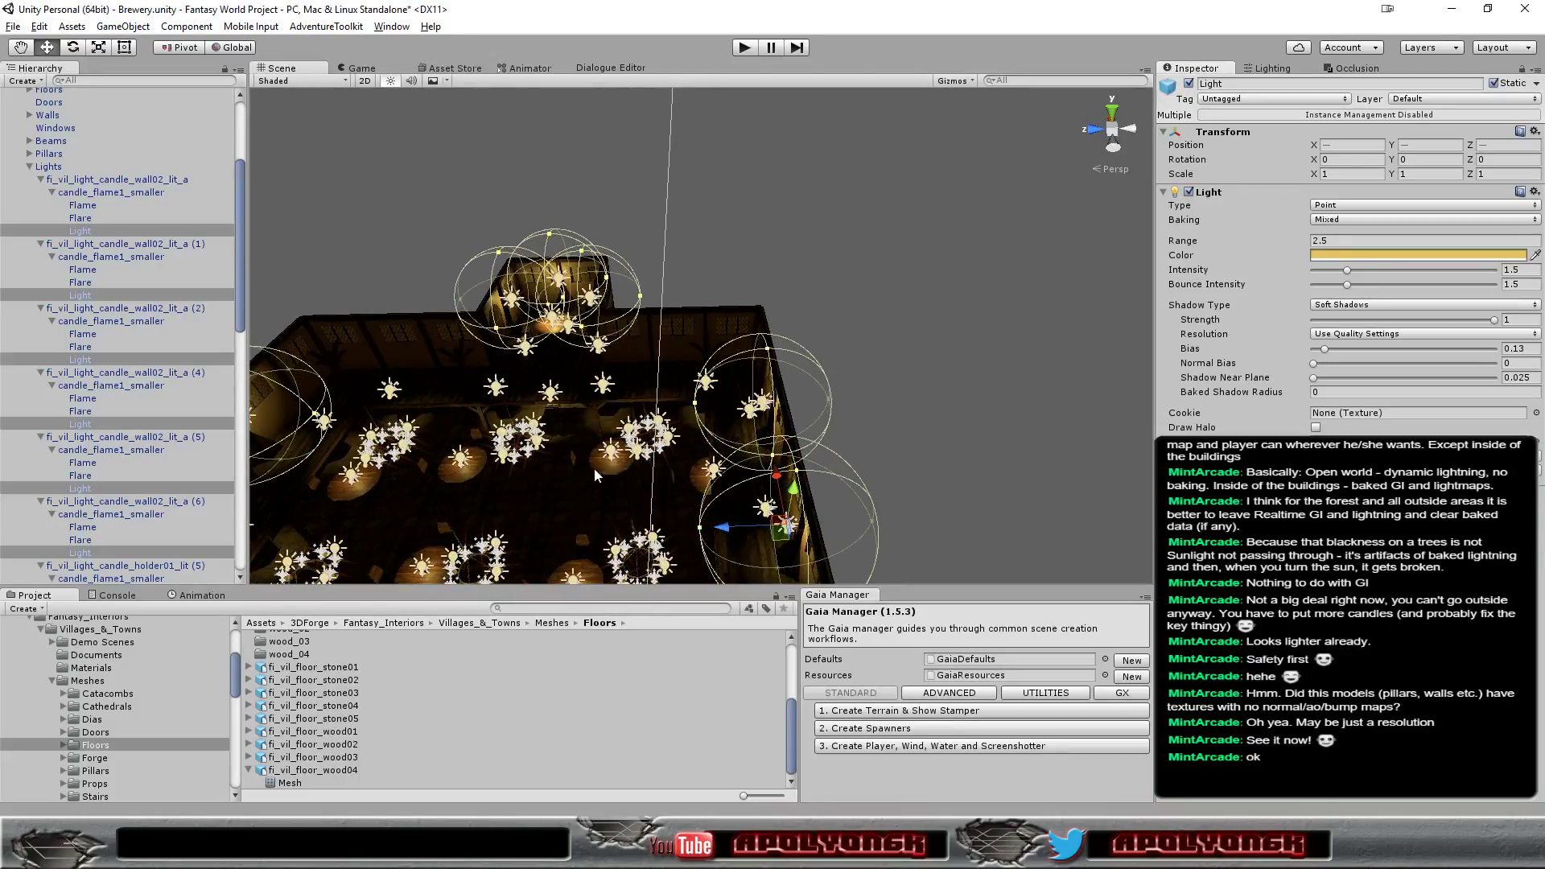
# Orbit and zoom onto the dark second-floor window wall, then select the Managers object
pyautogui.moveTo(594, 469)
pyautogui.keyDown('alt'); pyautogui.mouseDown()
pyautogui.moveTo(901, 385)
pyautogui.moveTo(730, 412)
pyautogui.moveTo(805, 437)
pyautogui.moveTo(687, 411)
pyautogui.moveTo(926, 433)
pyautogui.moveTo(611, 483)
pyautogui.moveTo(831, 413)
pyautogui.mouseUp(); pyautogui.keyUp('alt')
pyautogui.scroll(5, 837, 403)
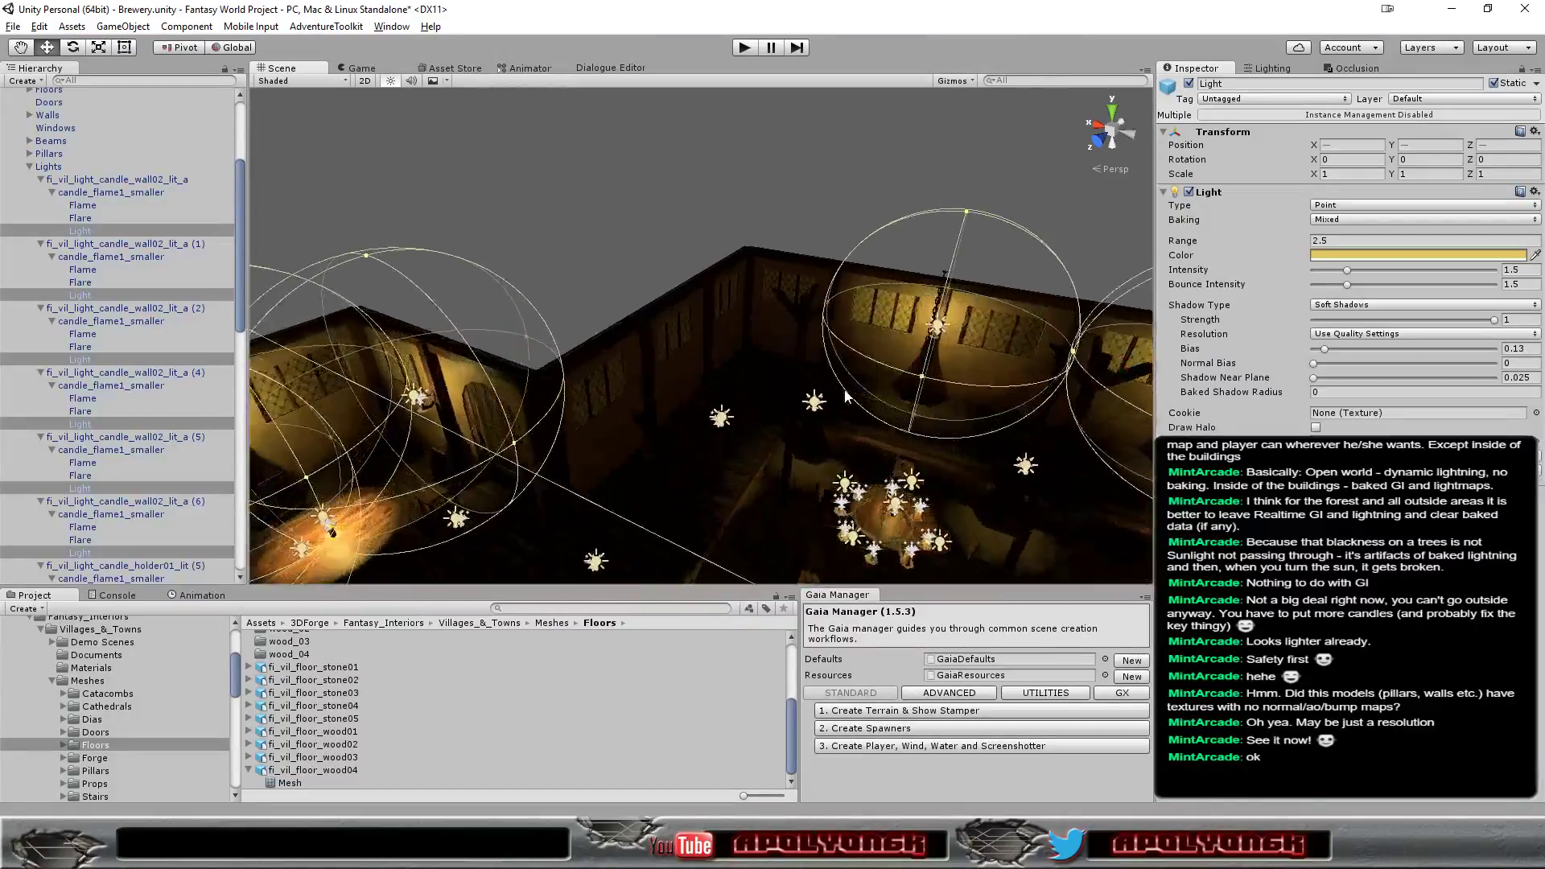
pyautogui.scroll(3, 844, 394)
pyautogui.scroll(3, 843, 395)
pyautogui.scroll(3, 725, 399)
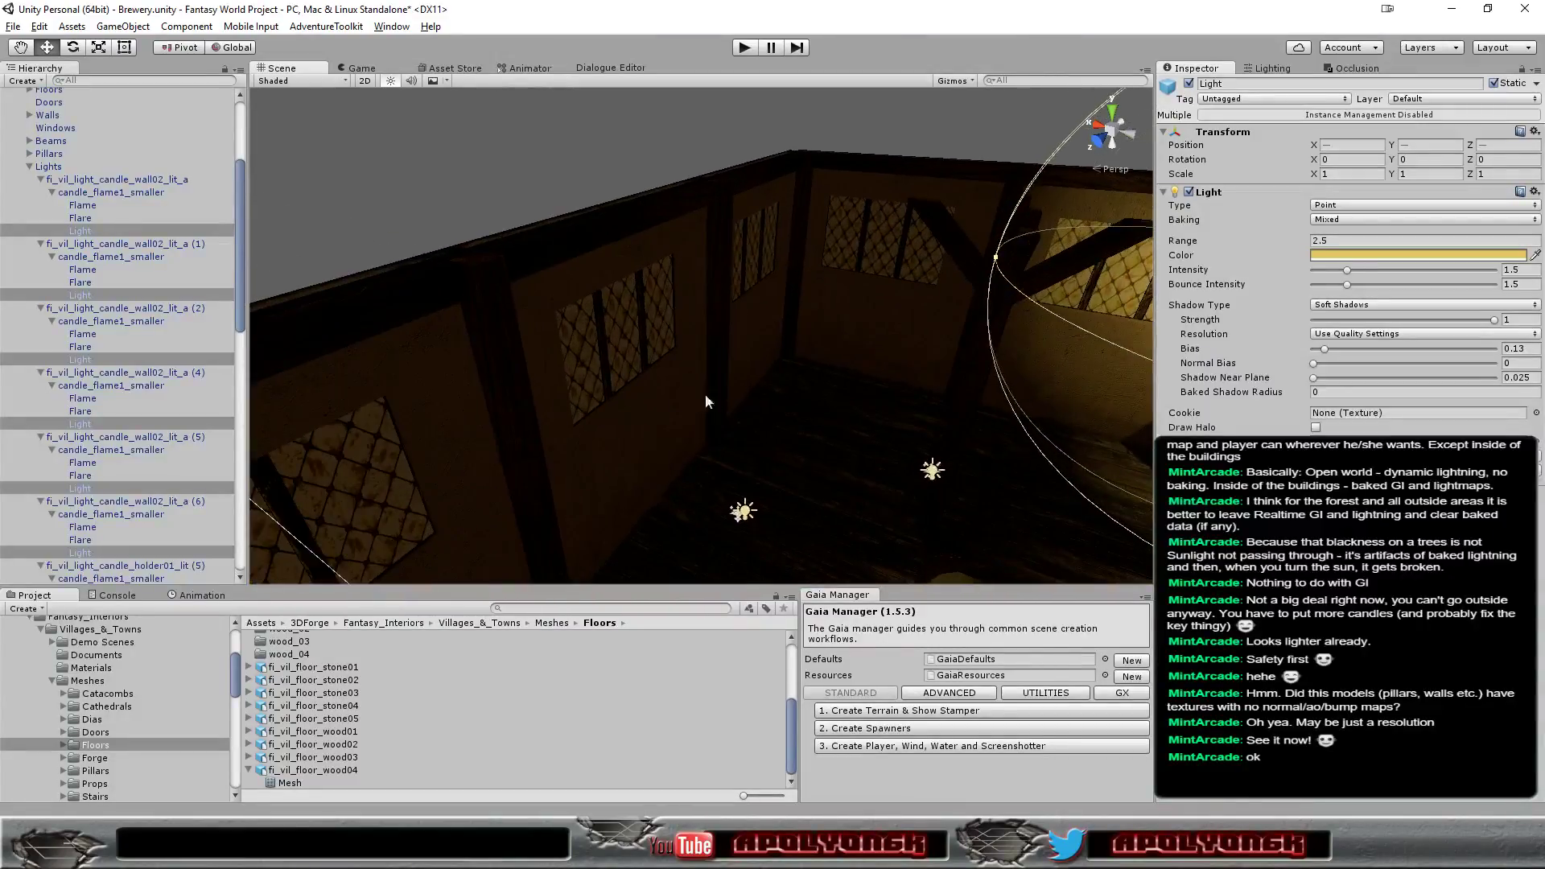
pyautogui.click(621, 341)
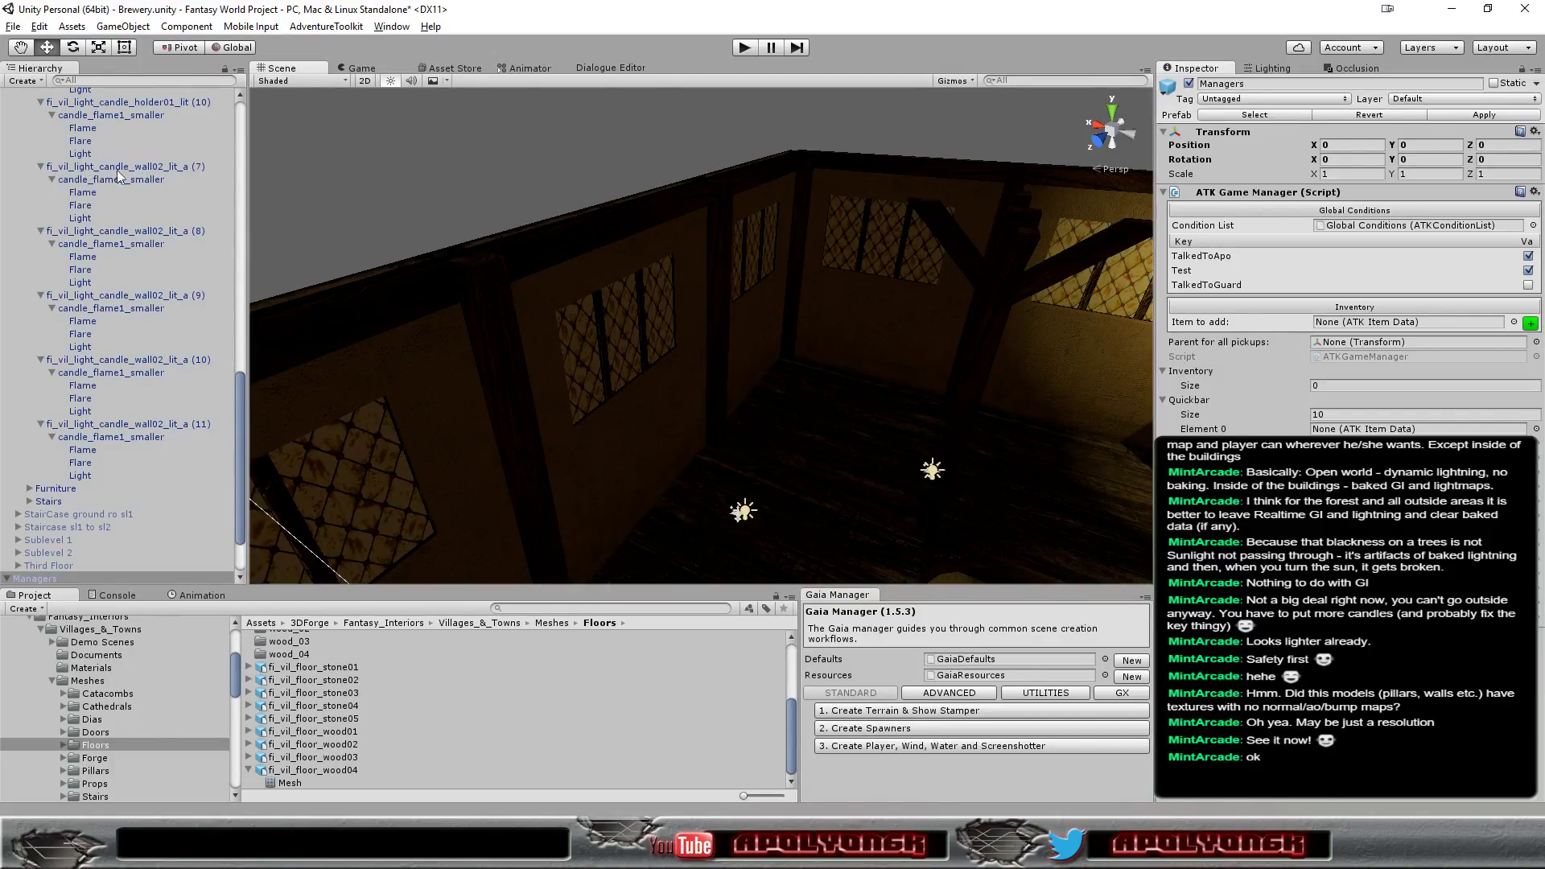
# Collapse the Lights group and create an Area Light via GameObject > Light > Area Light
pyautogui.scroll(10, 238, 123)
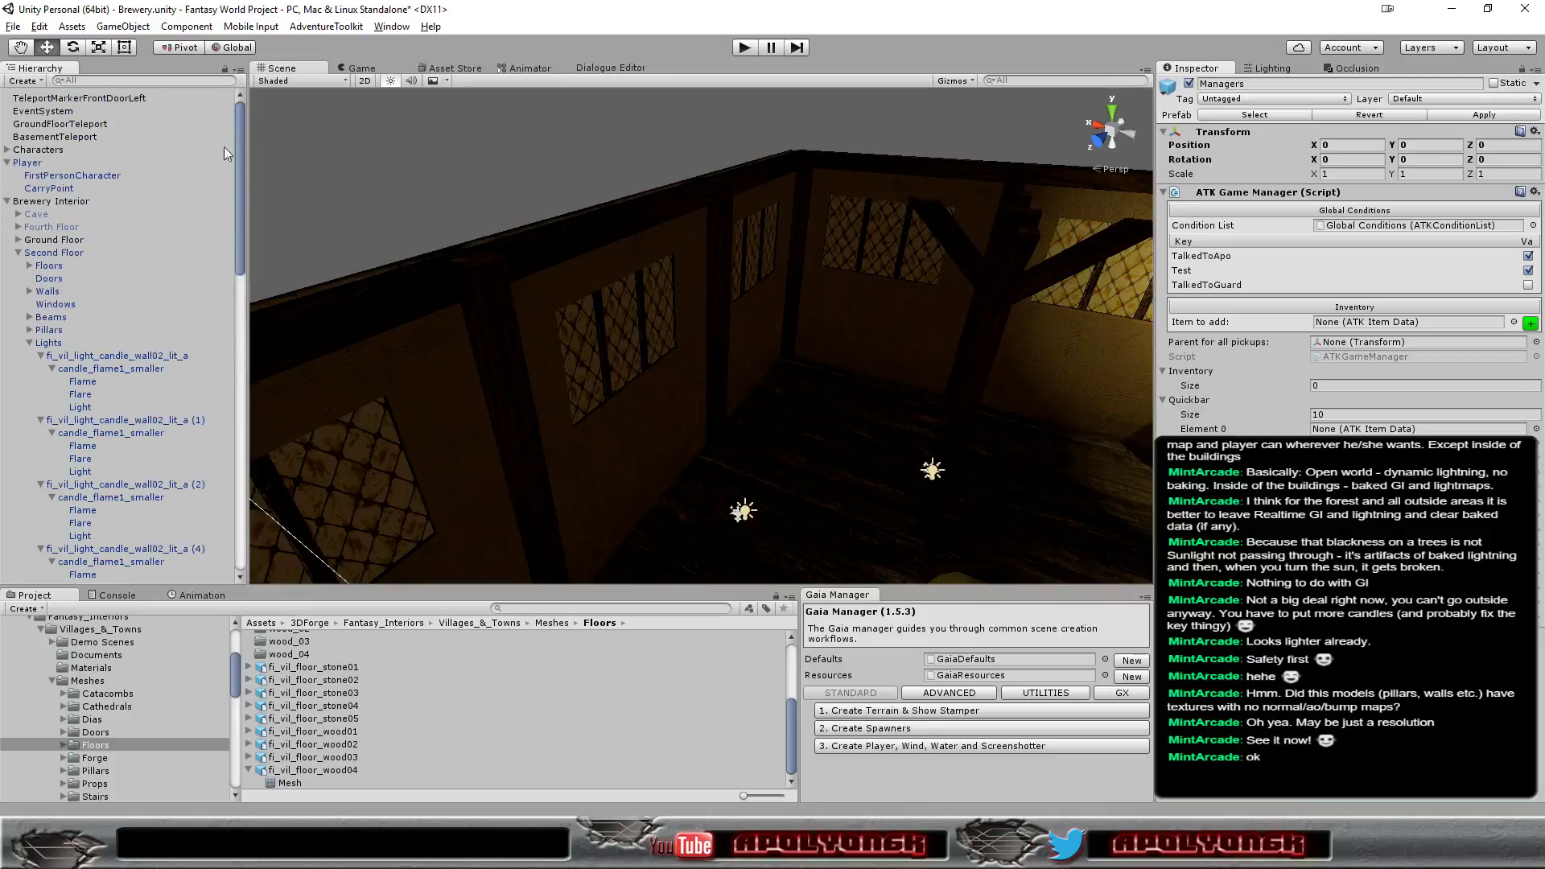
pyautogui.click(28, 343)
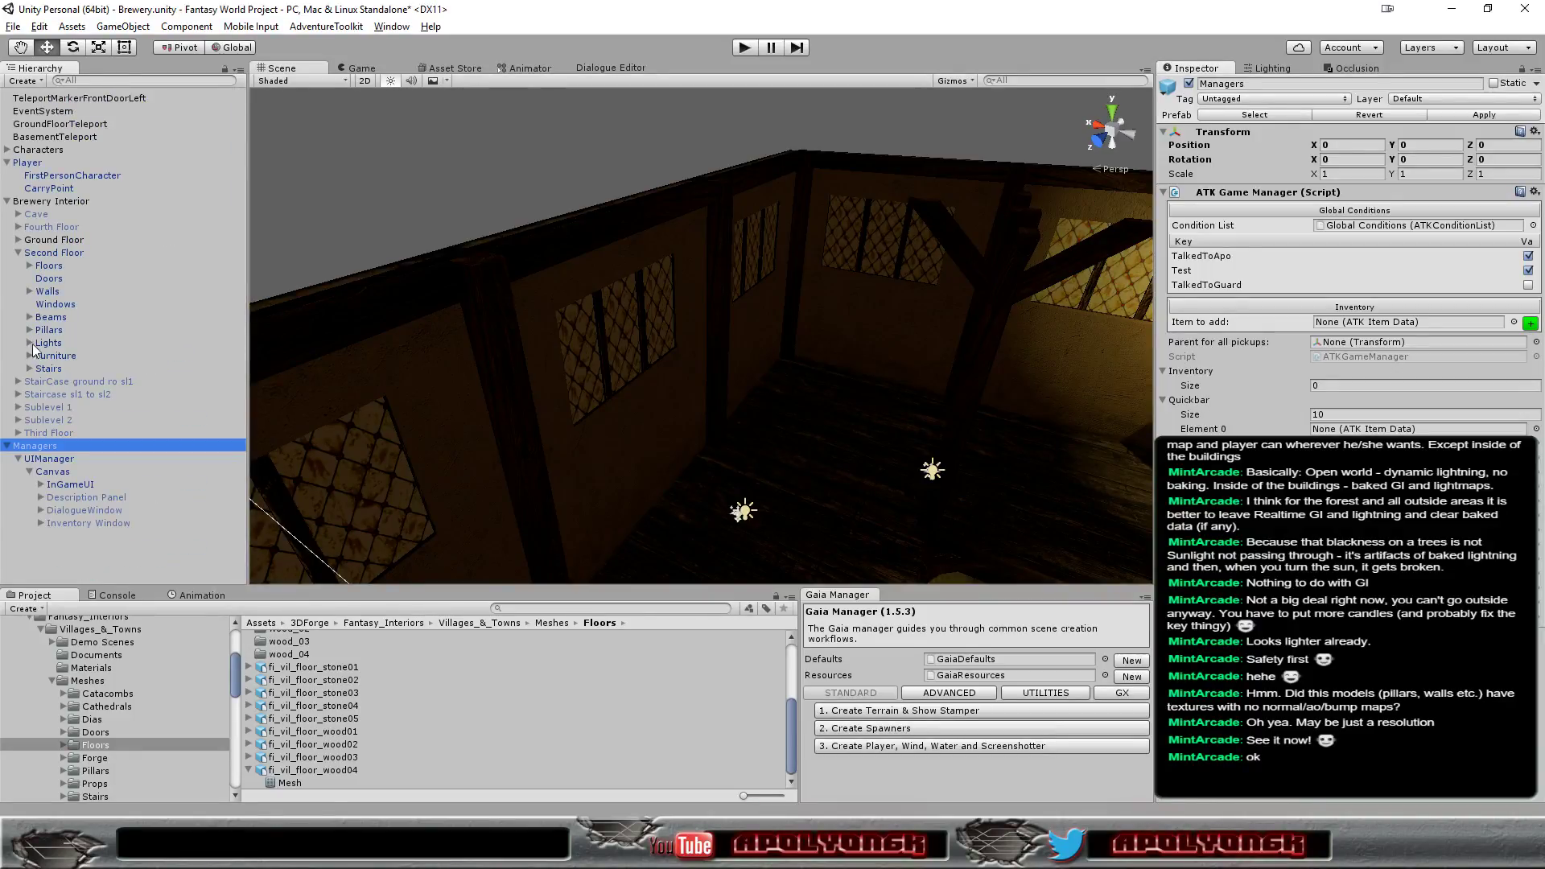
pyautogui.click(119, 27)
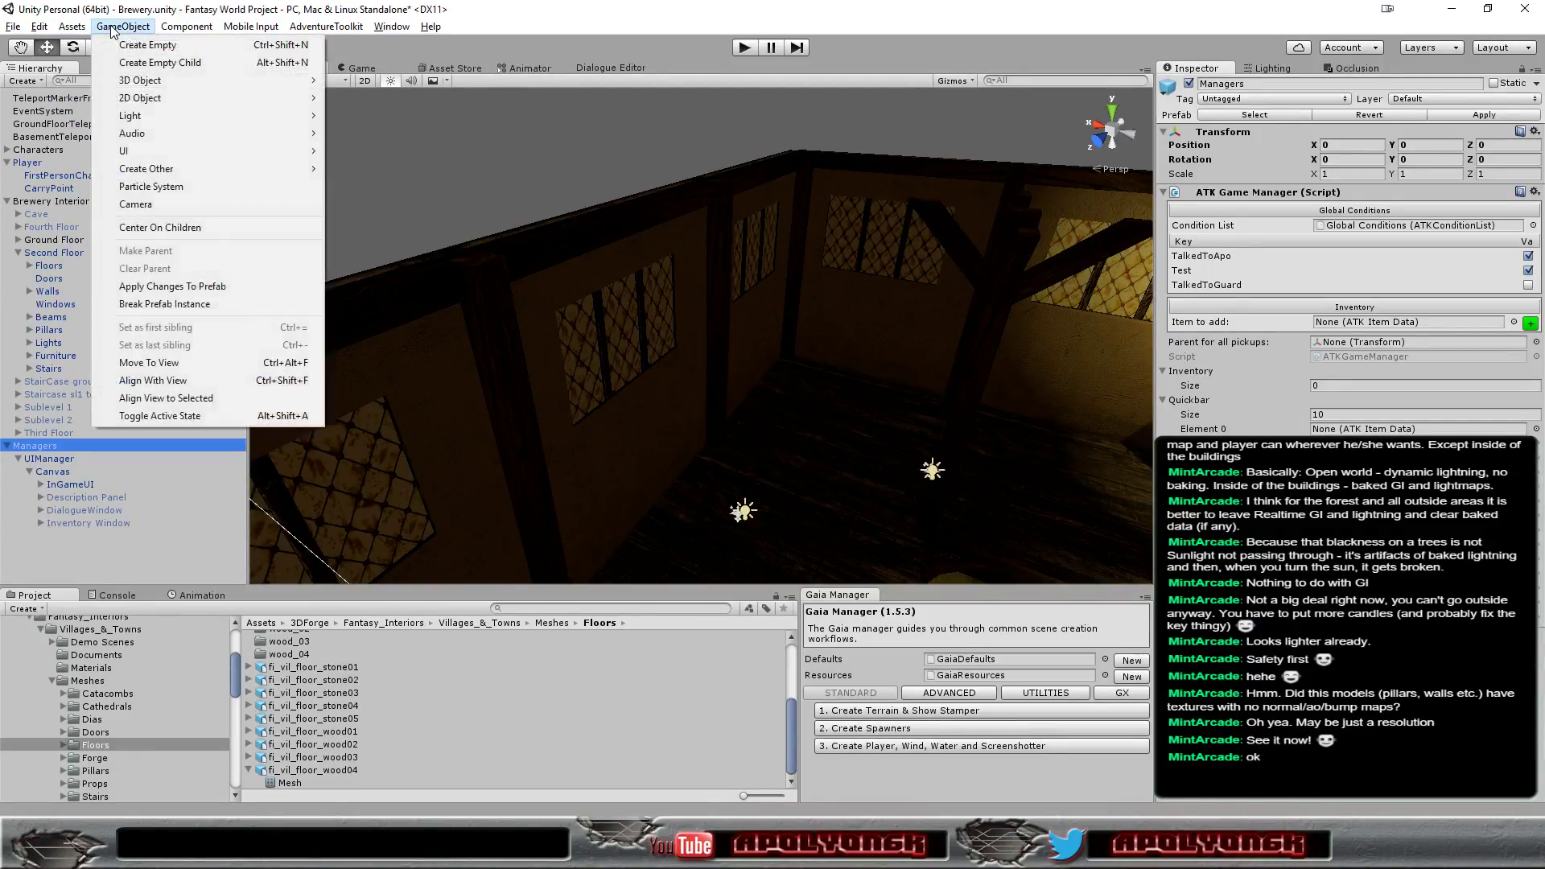
pyautogui.moveTo(132, 118)
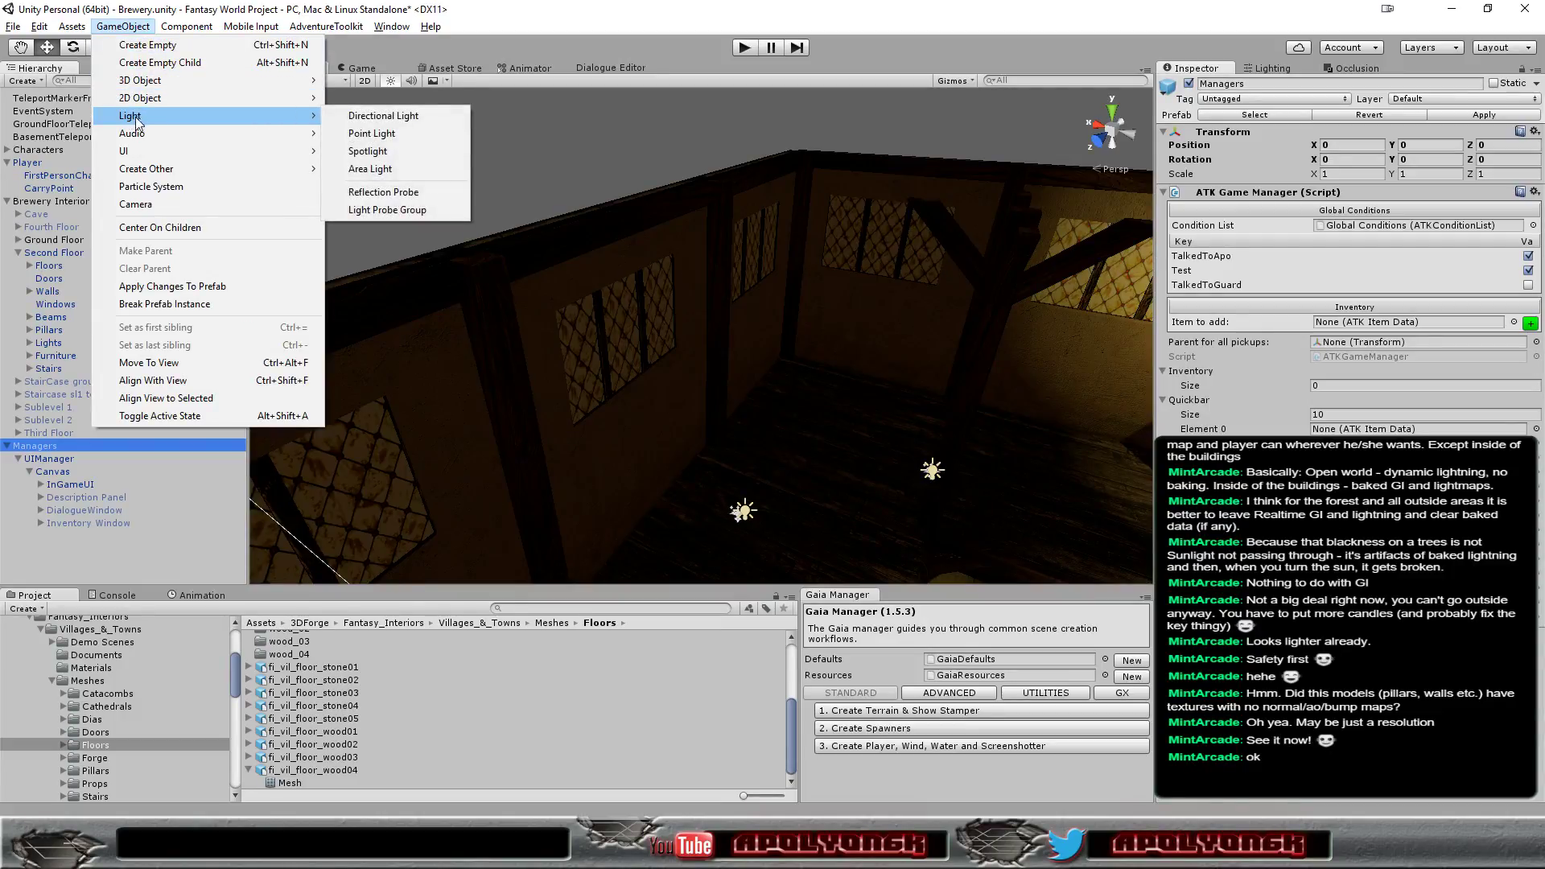
pyautogui.click(413, 169)
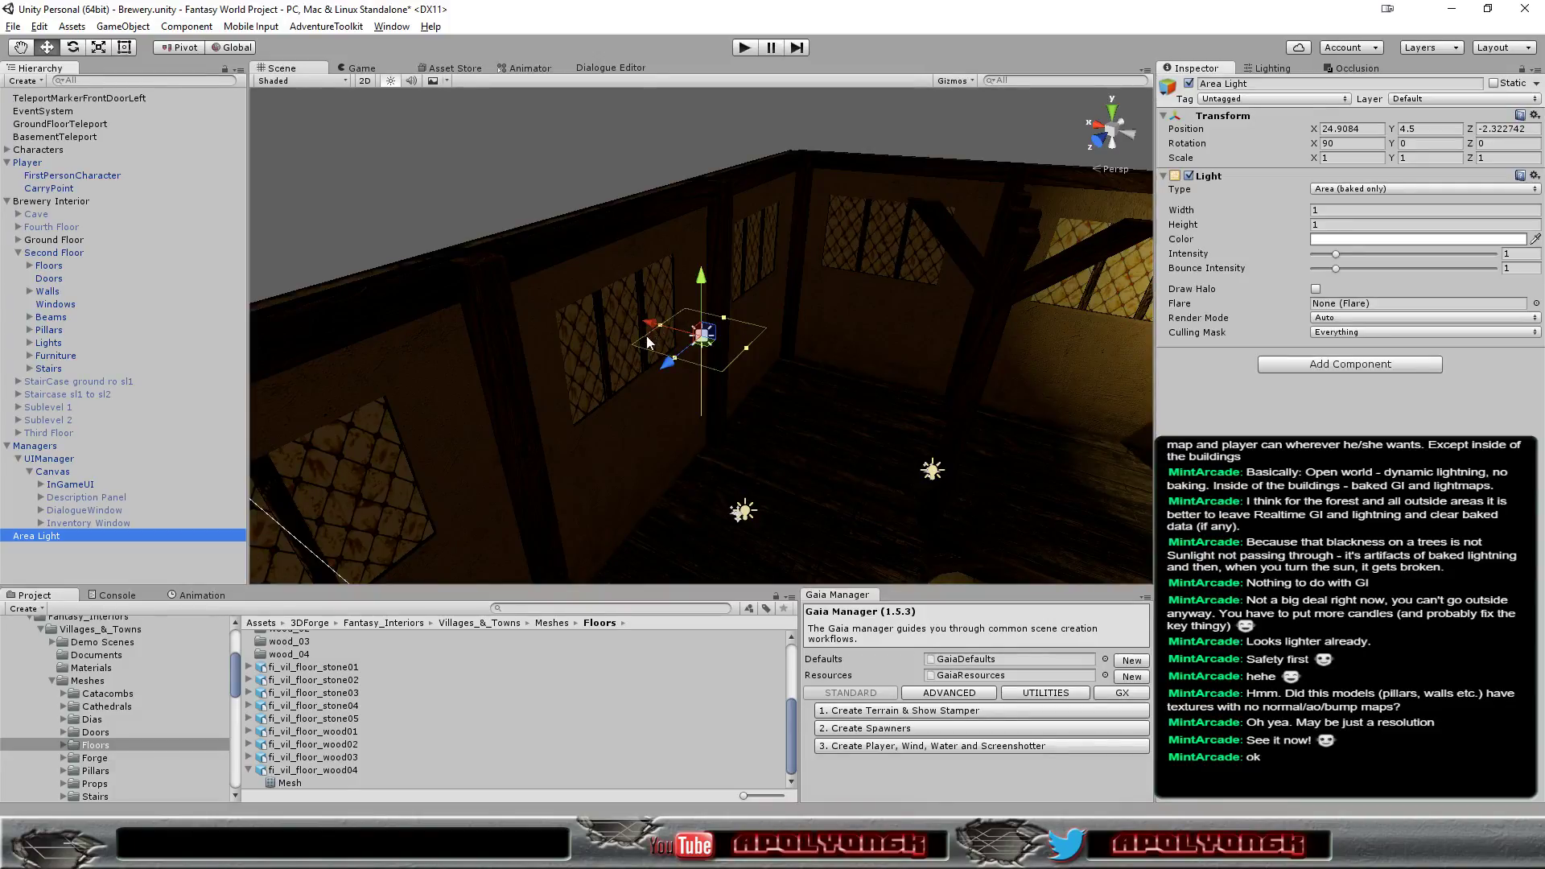
# Set the Area Light's X and Y rotation to 0 so it stands upright
pyautogui.scroll(-6, 776, 317)
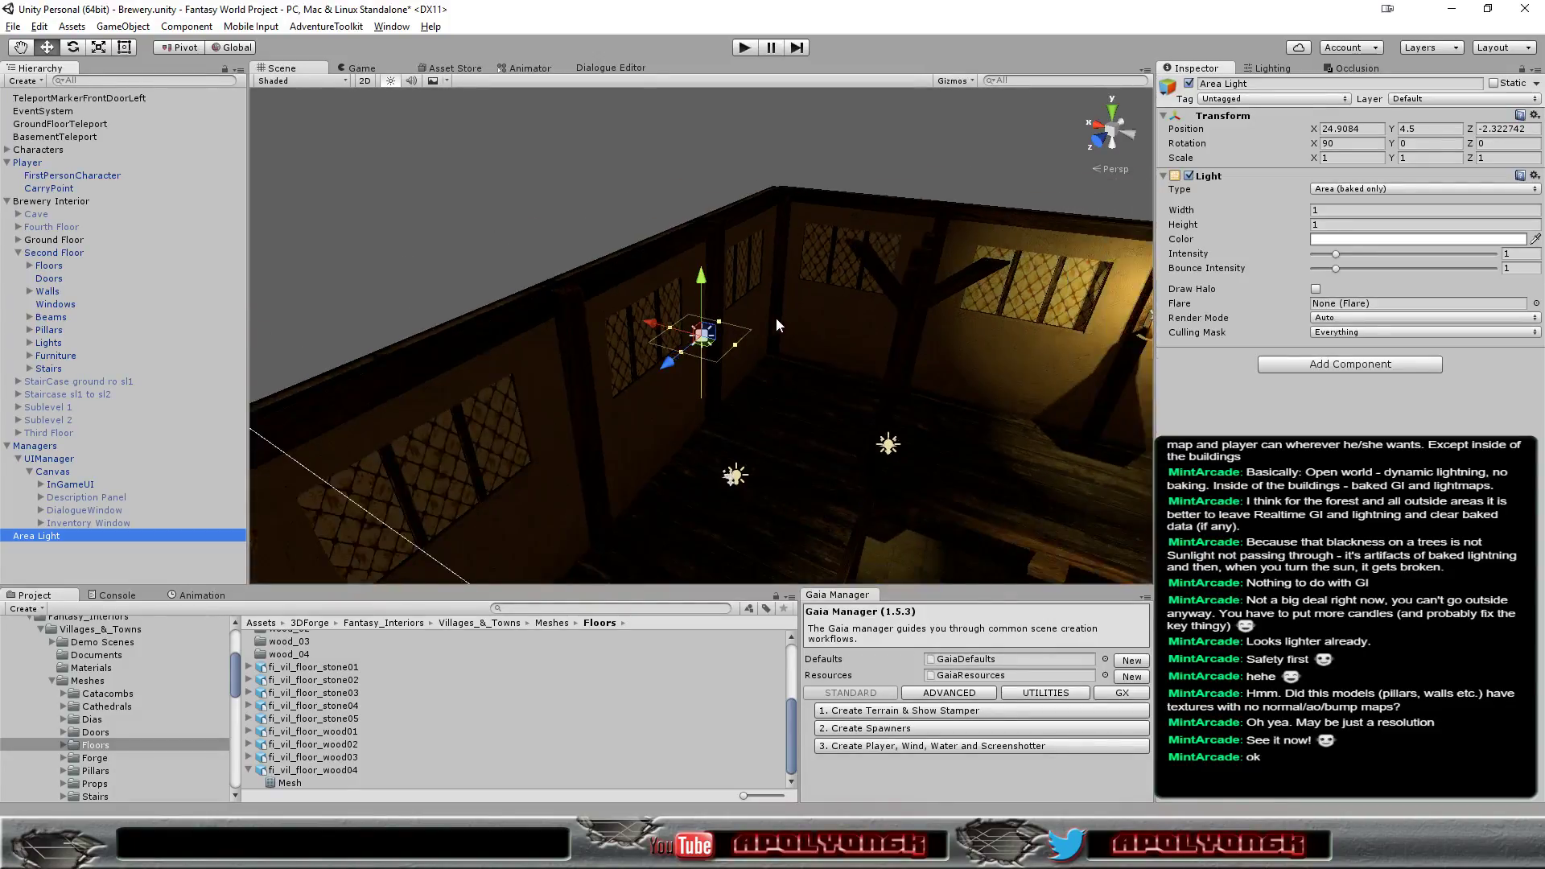
pyautogui.scroll(2, 776, 317)
pyautogui.scroll(2, 776, 317)
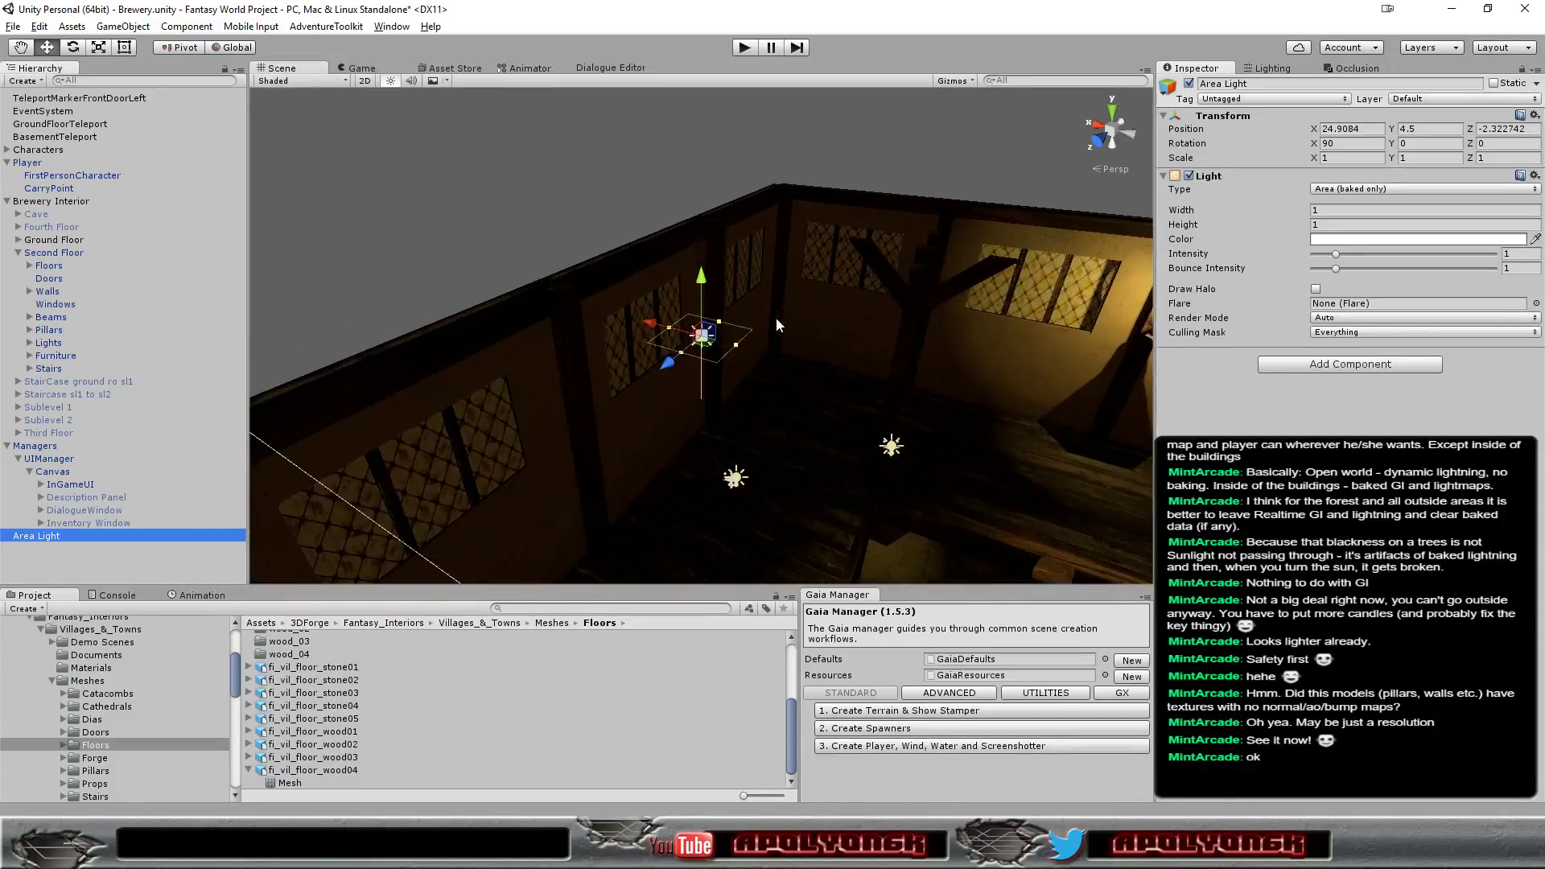
pyautogui.scroll(2, 776, 317)
pyautogui.scroll(2, 776, 317)
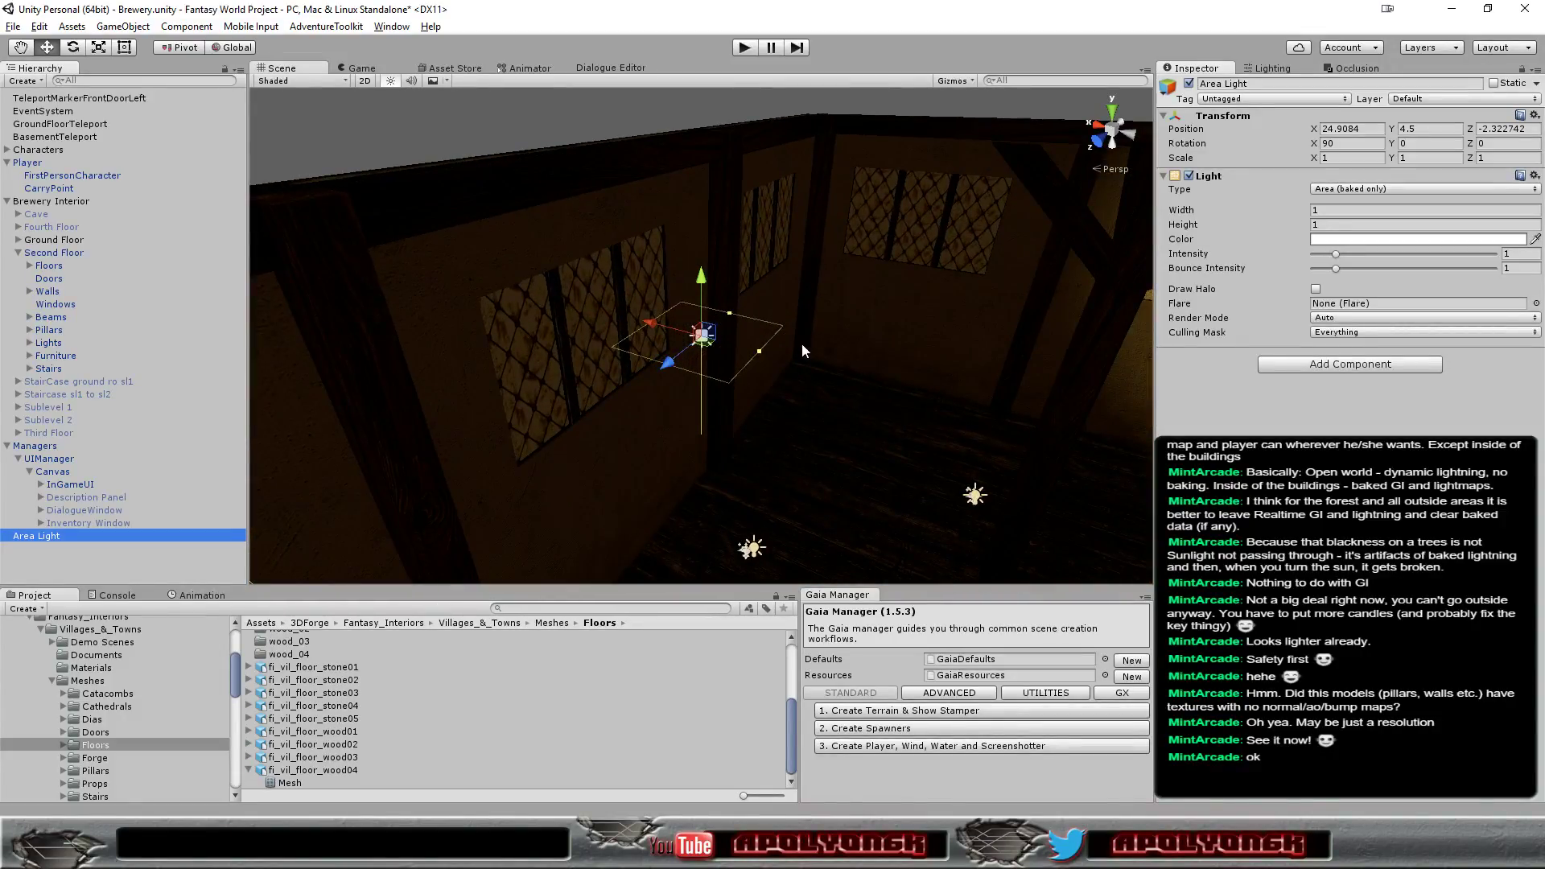
pyautogui.moveTo(834, 360)
pyautogui.keyDown('alt'); pyautogui.mouseDown()
pyautogui.moveTo(682, 342)
pyautogui.moveTo(1011, 444)
pyautogui.moveTo(798, 231)
pyautogui.moveTo(1001, 297)
pyautogui.mouseUp(); pyautogui.keyUp('alt')
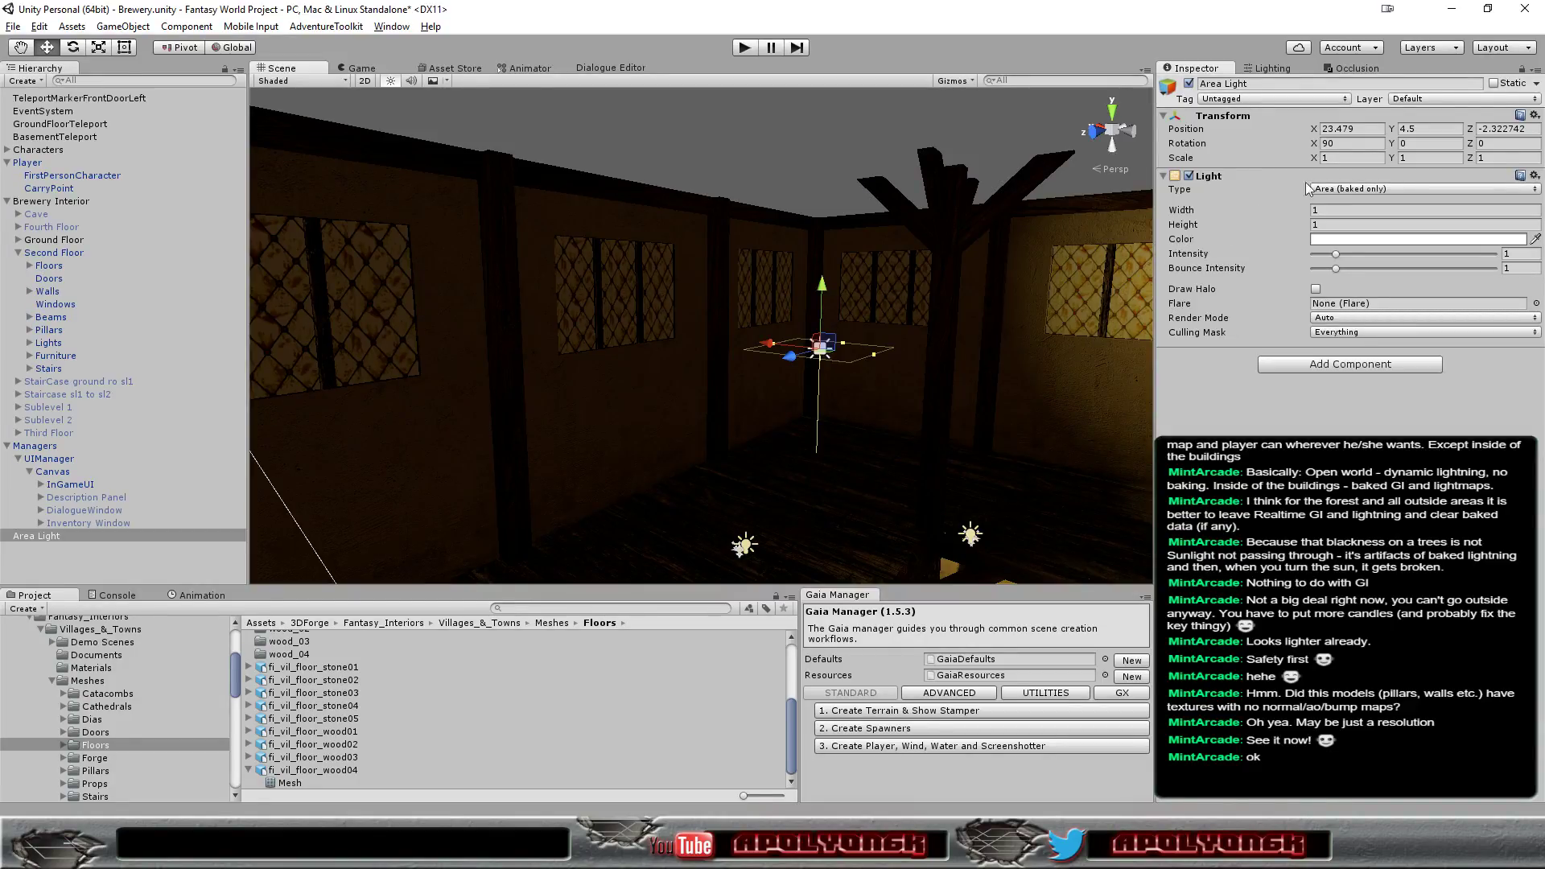
pyautogui.moveTo(1390, 146); pyautogui.dragTo(1291, 156)
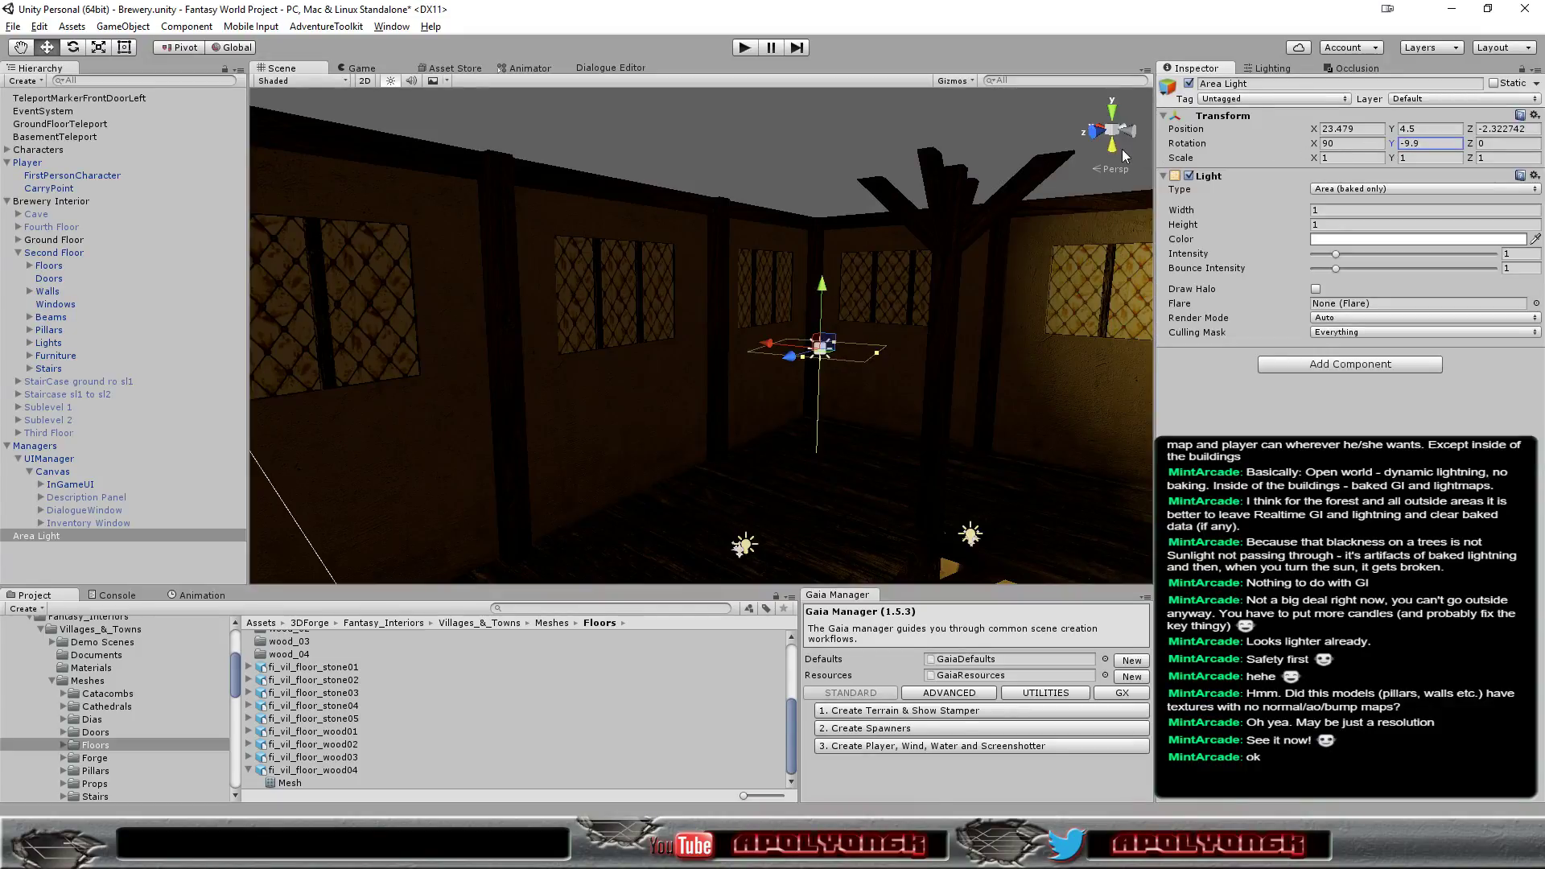
pyautogui.moveTo(1292, 156)
pyautogui.mouseDown()
pyautogui.moveTo(1305, 150)
pyautogui.moveTo(427, 211)
pyautogui.mouseUp()
pyautogui.click(1308, 147)
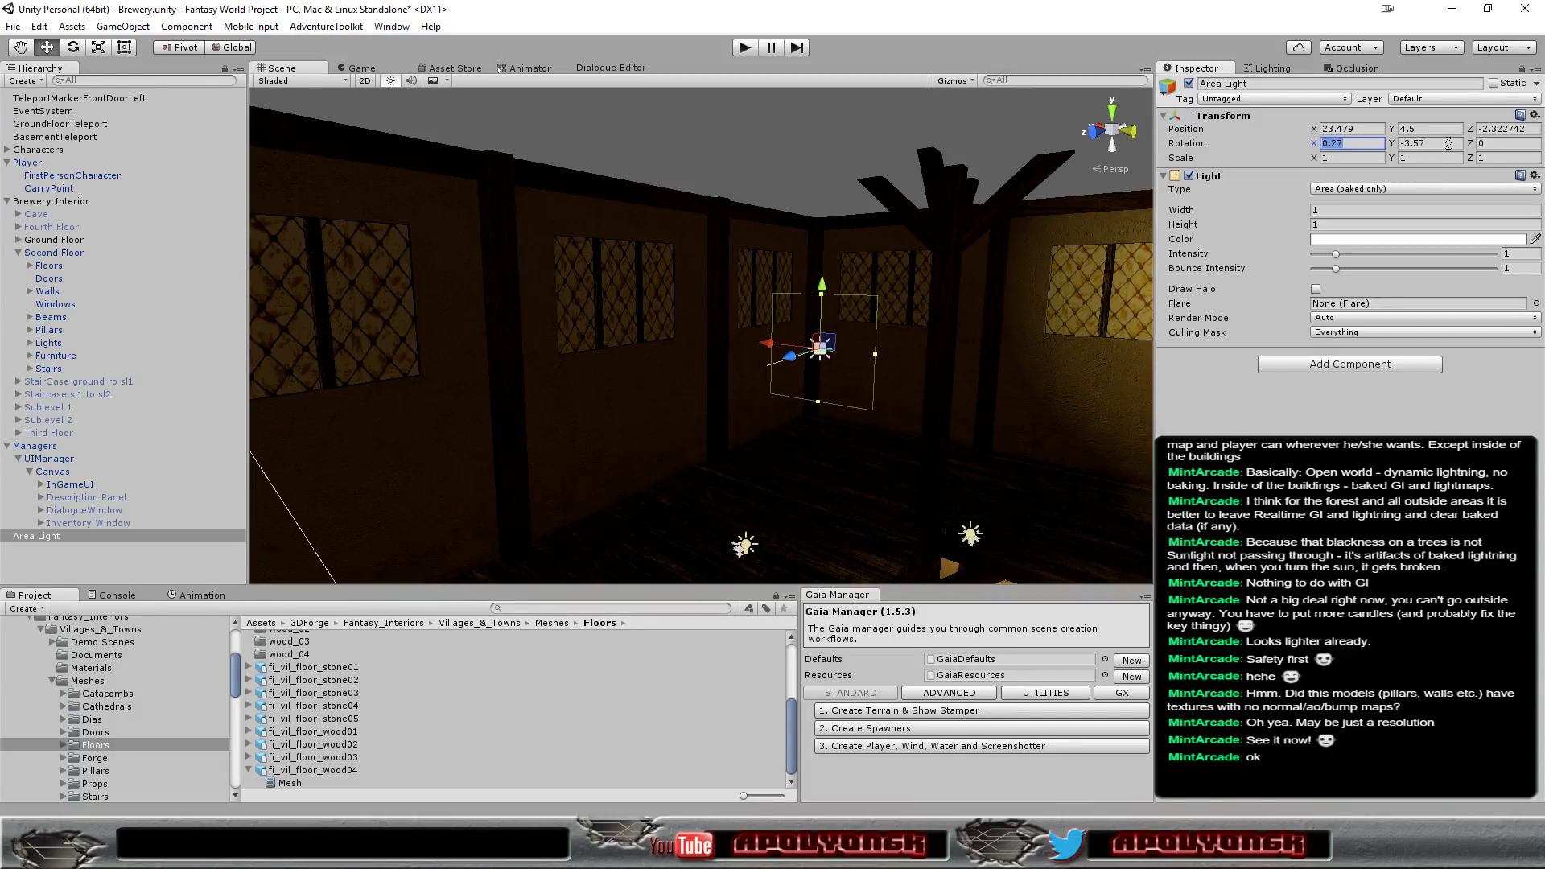
pyautogui.write('0')
pyautogui.click(1447, 143)
pyautogui.write('0')
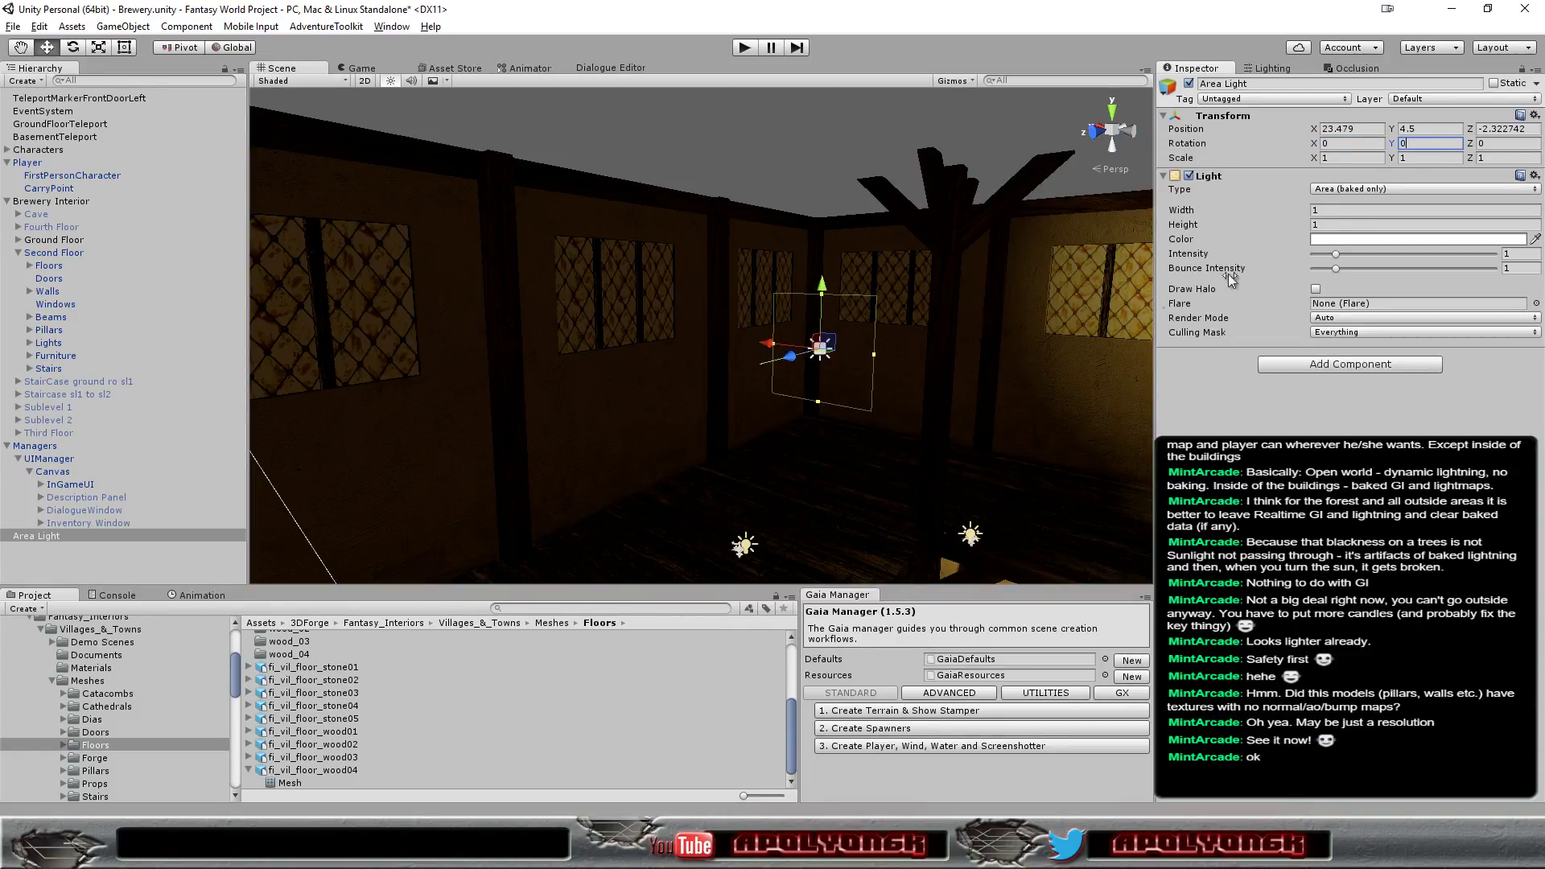
# Drag the Area Light along Z and upward to position 23.479, 5.064, -4.597 beside the window
pyautogui.moveTo(788, 361); pyautogui.dragTo(857, 339)
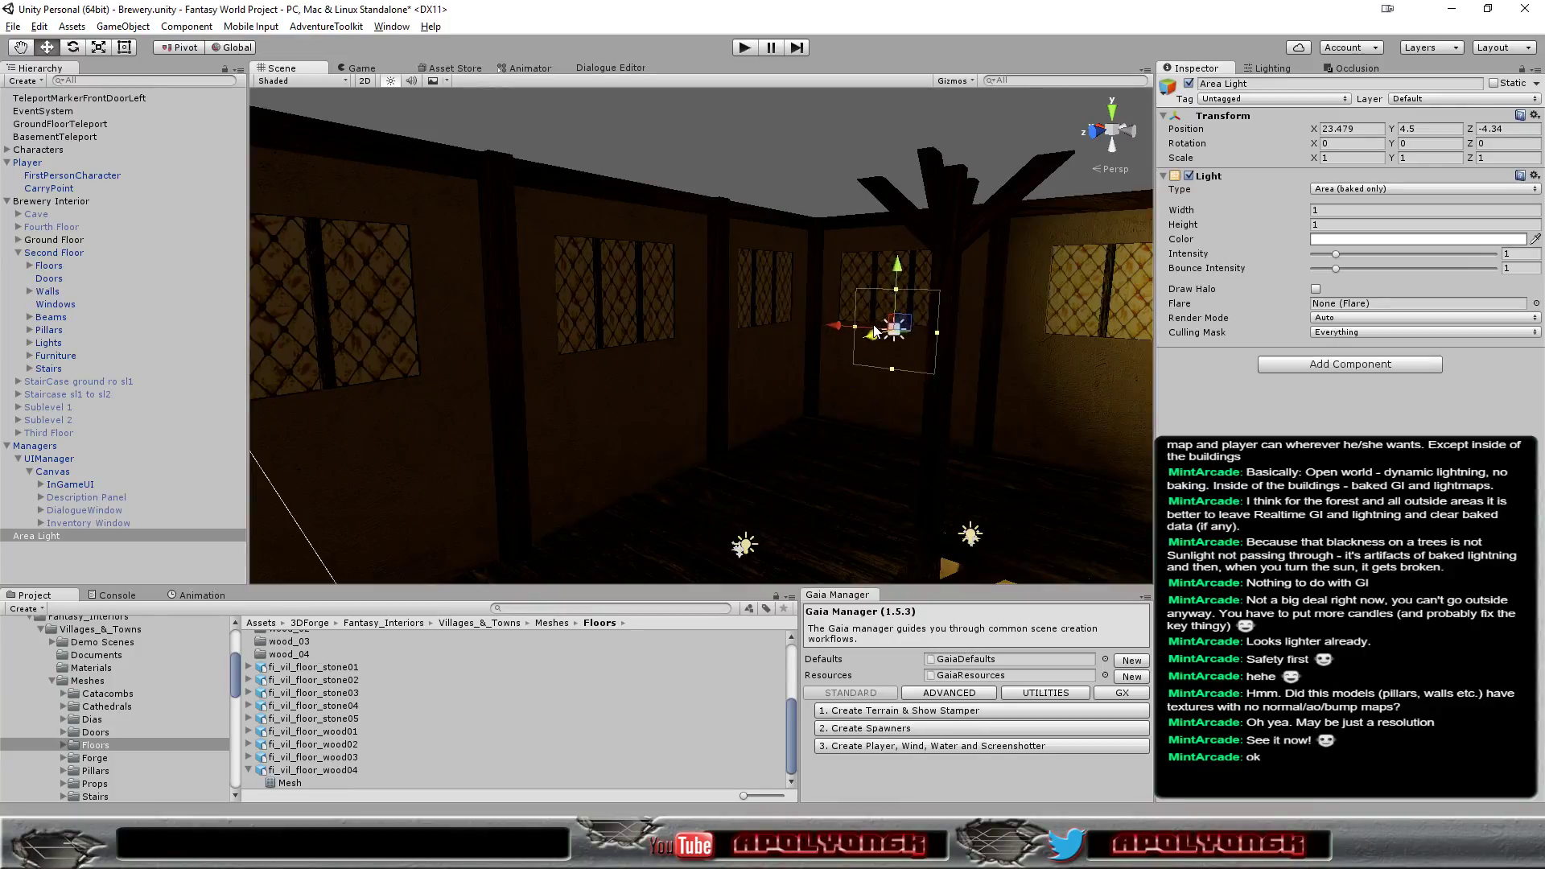
pyautogui.moveTo(884, 283); pyautogui.dragTo(887, 235)
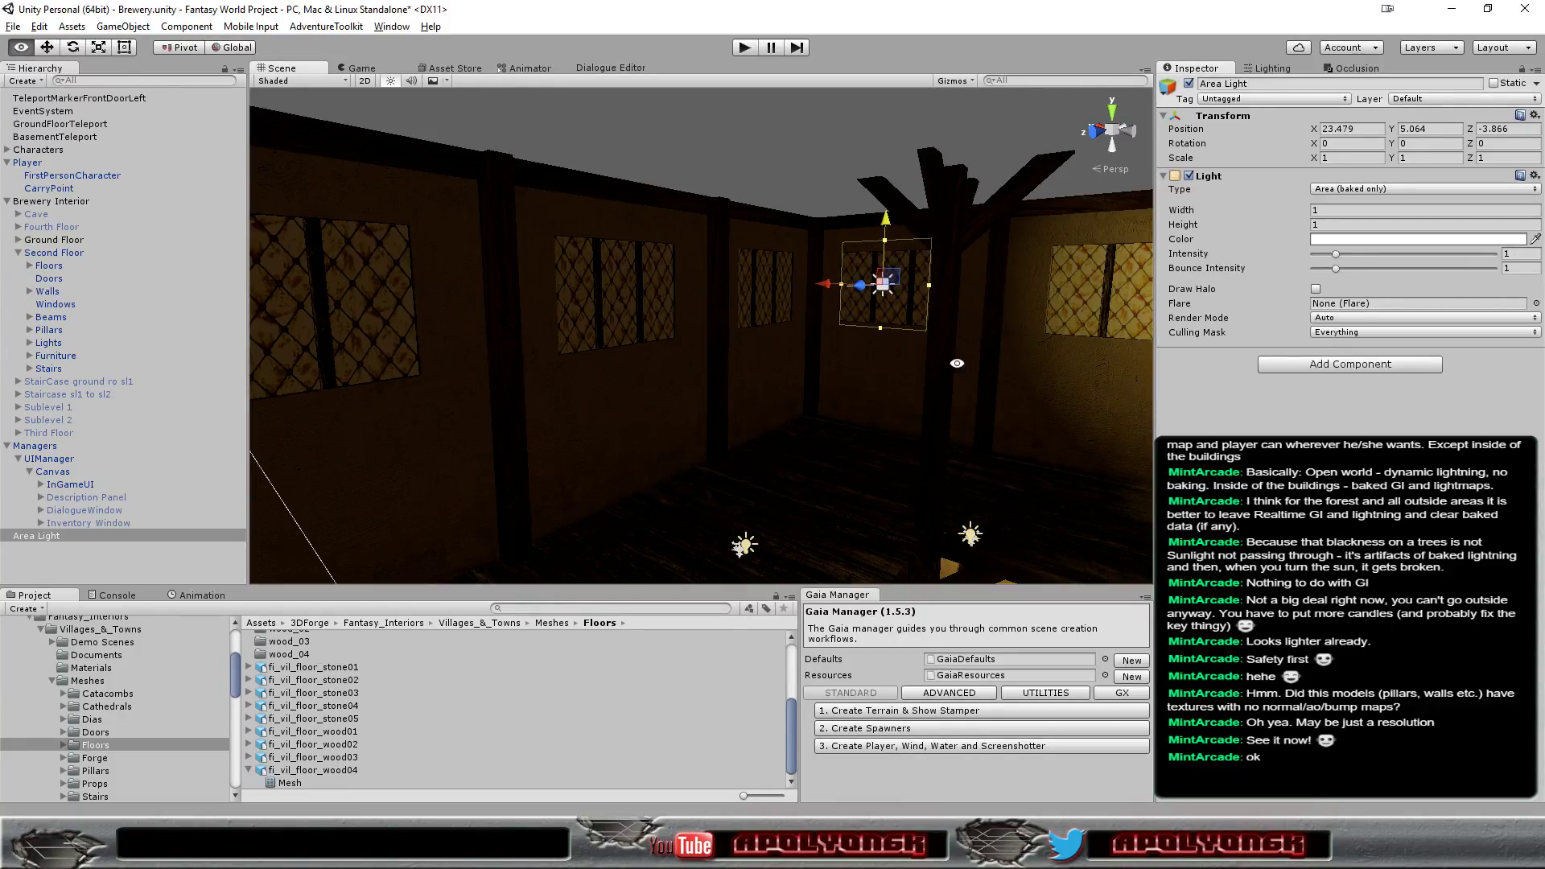
pyautogui.keyDown('alt'); pyautogui.moveTo(959, 336); pyautogui.dragTo(734, 597); pyautogui.keyUp('alt')
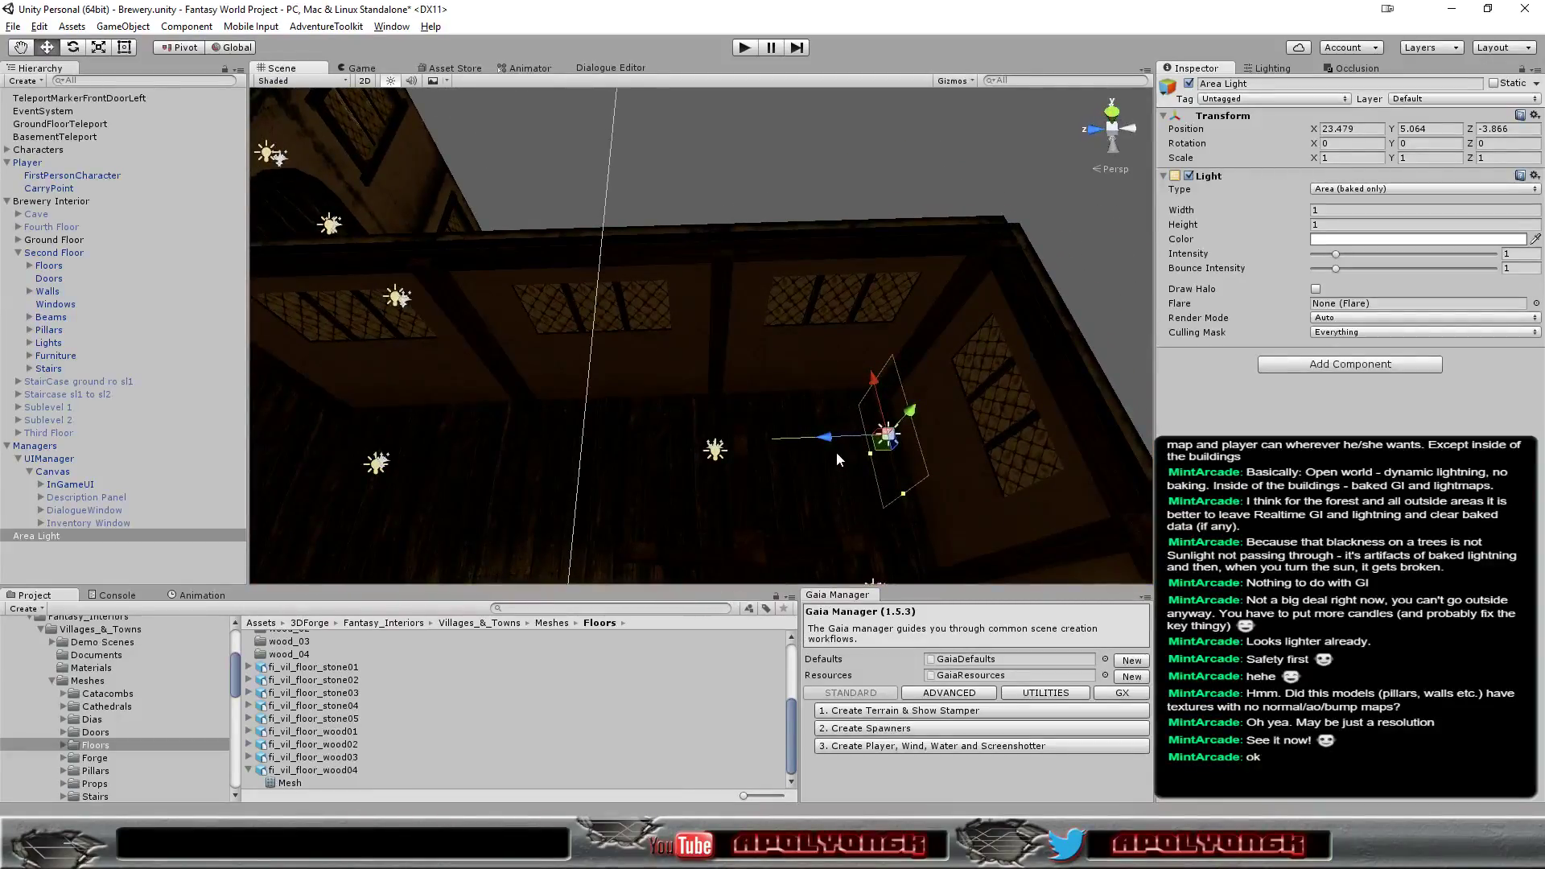
pyautogui.moveTo(827, 440); pyautogui.dragTo(928, 427)
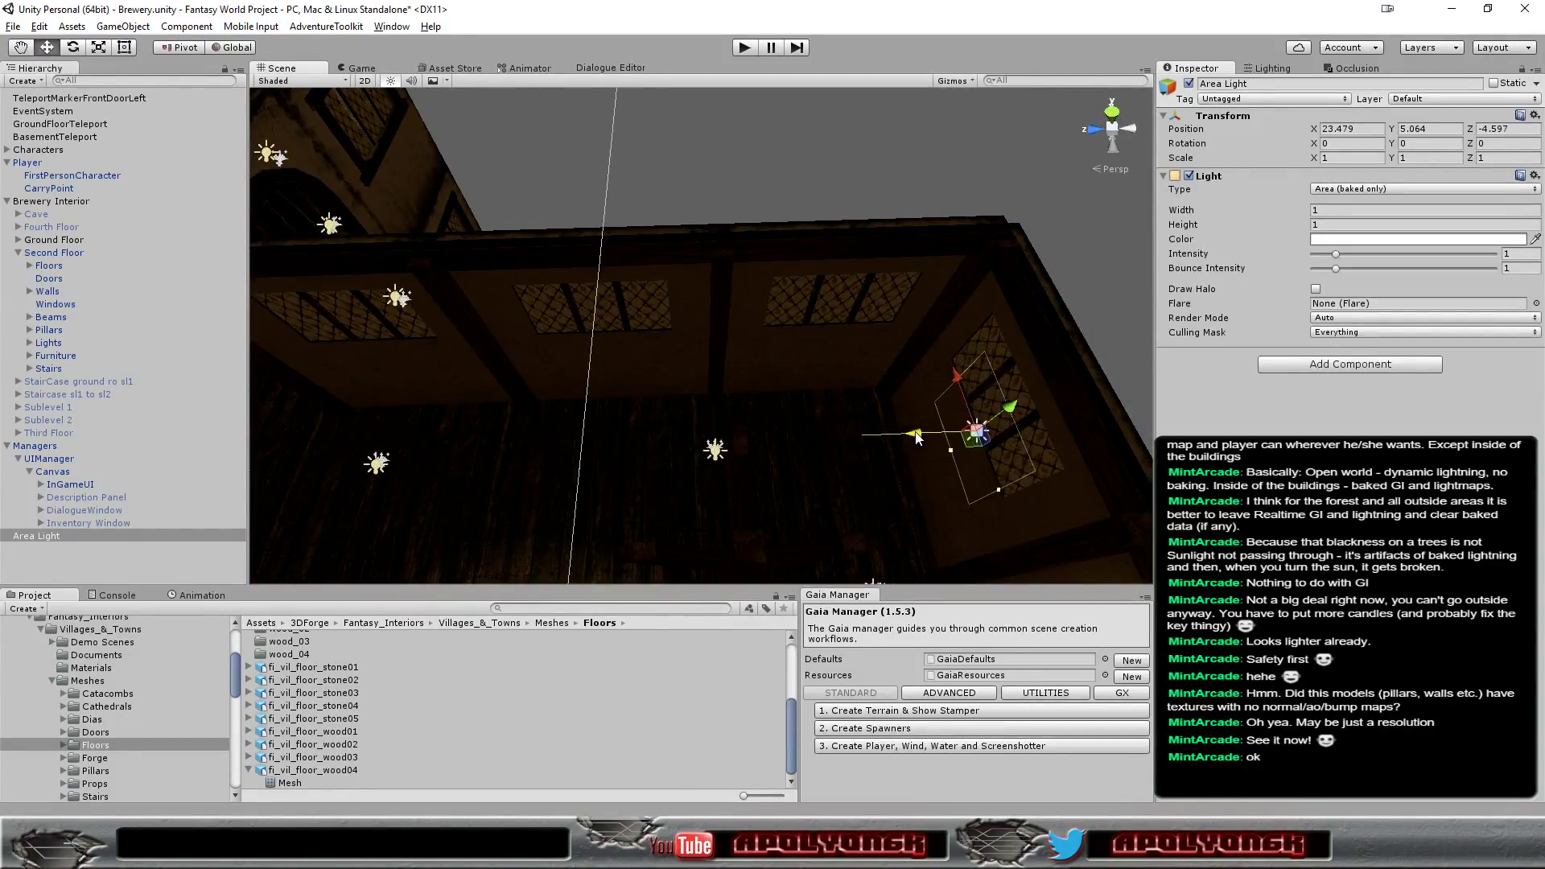
# Drag the Area Light along Z until Position Z reads -4.81 over the corner window
pyautogui.moveTo(928, 427); pyautogui.dragTo(936, 434)
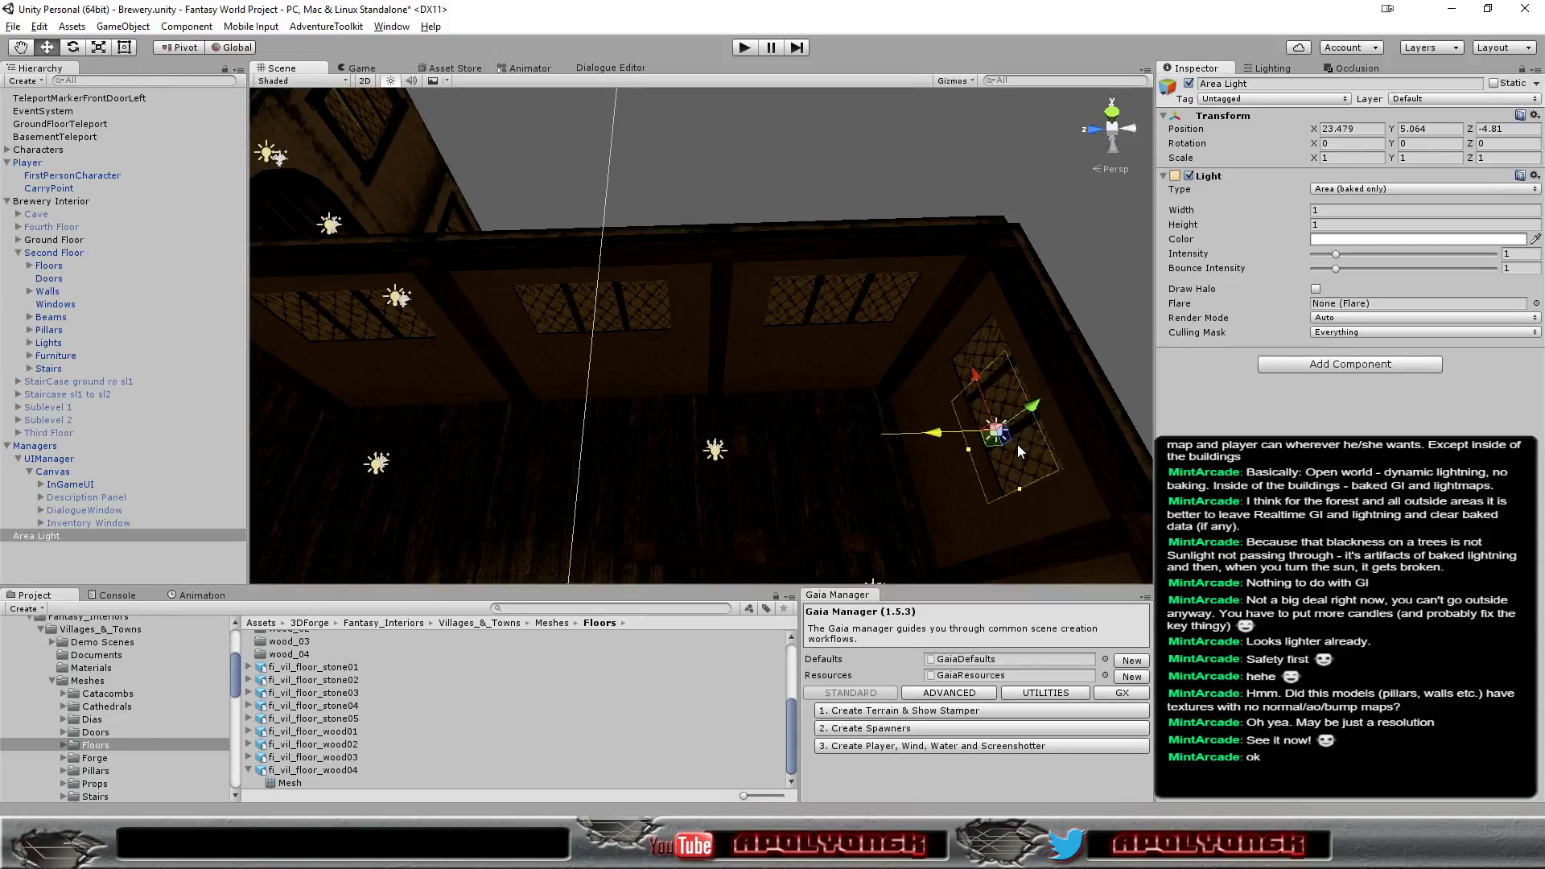
pyautogui.scroll(3, 1017, 444)
pyautogui.scroll(-3, 1017, 446)
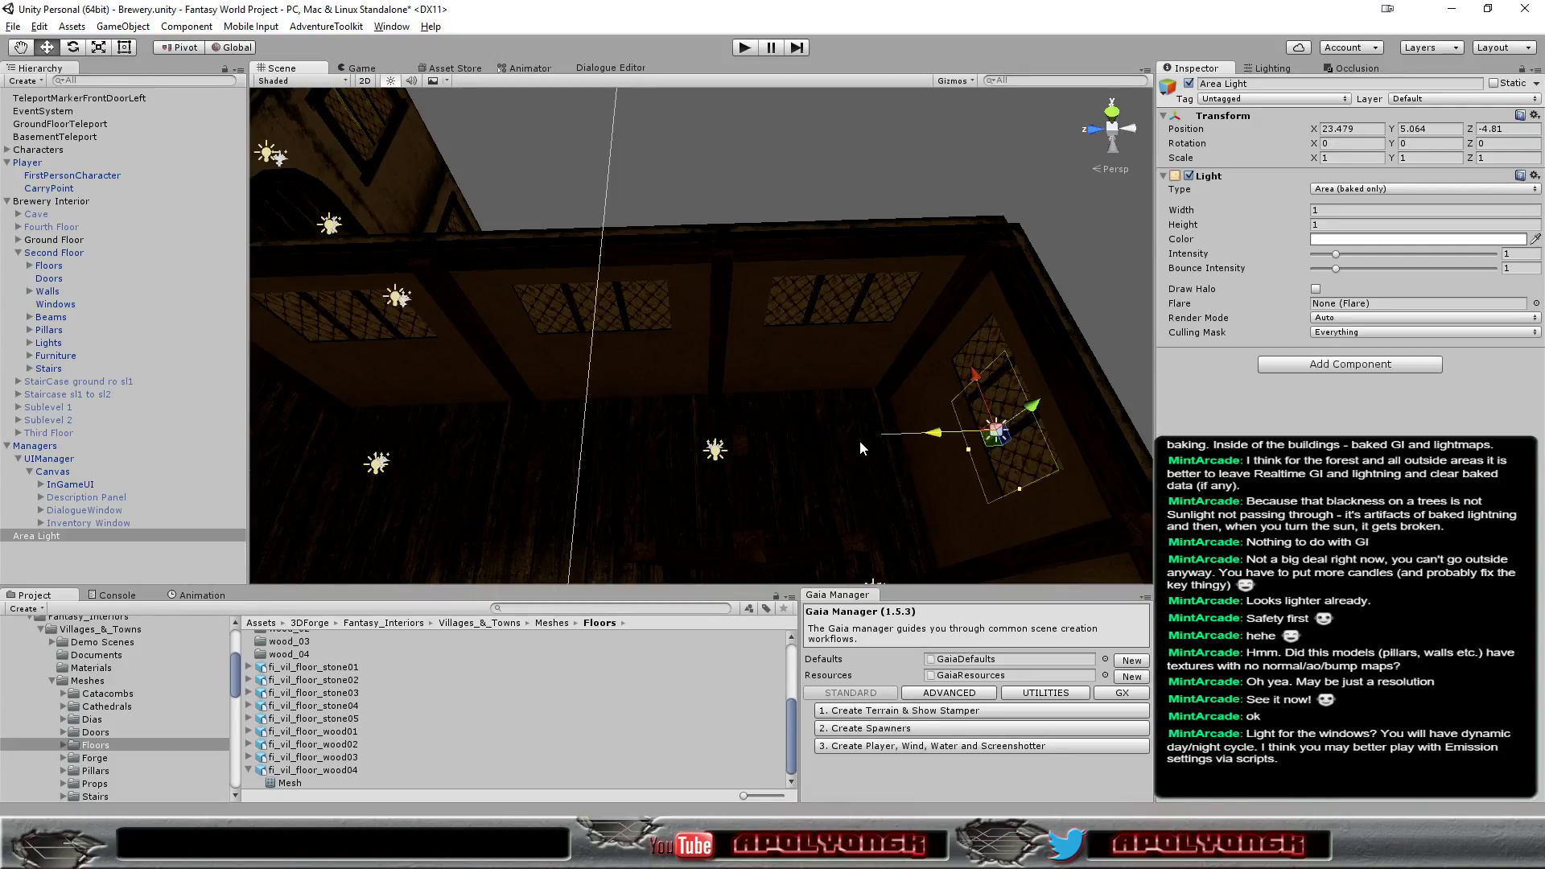
# Delete the Area Light and orbit the view to face the second-floor walls
pyautogui.click(56, 559)
pyautogui.click(50, 538)
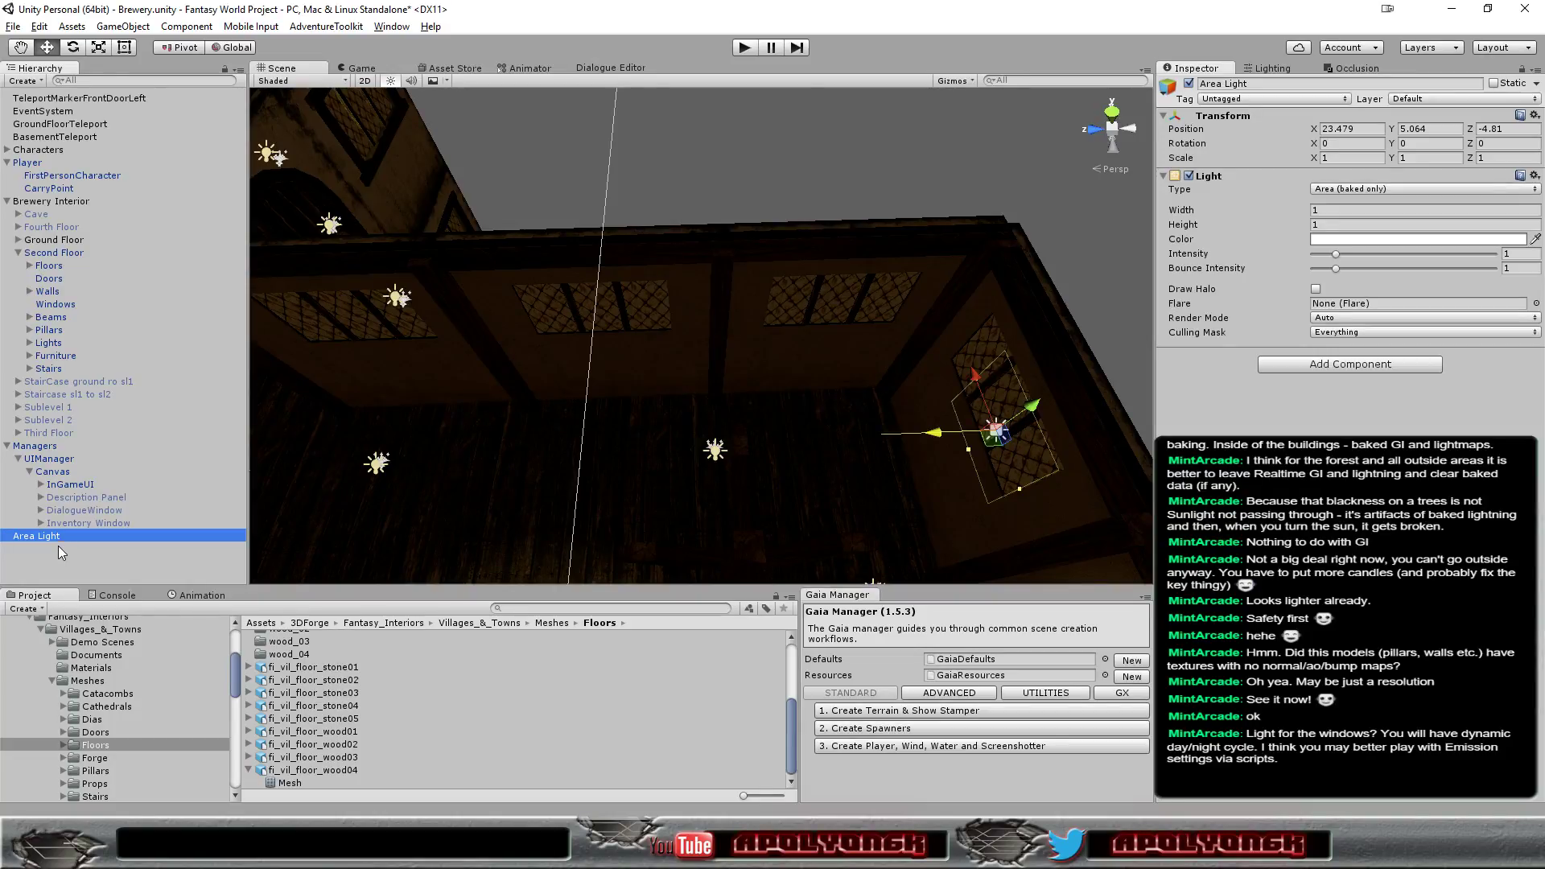
pyautogui.press('Delete')
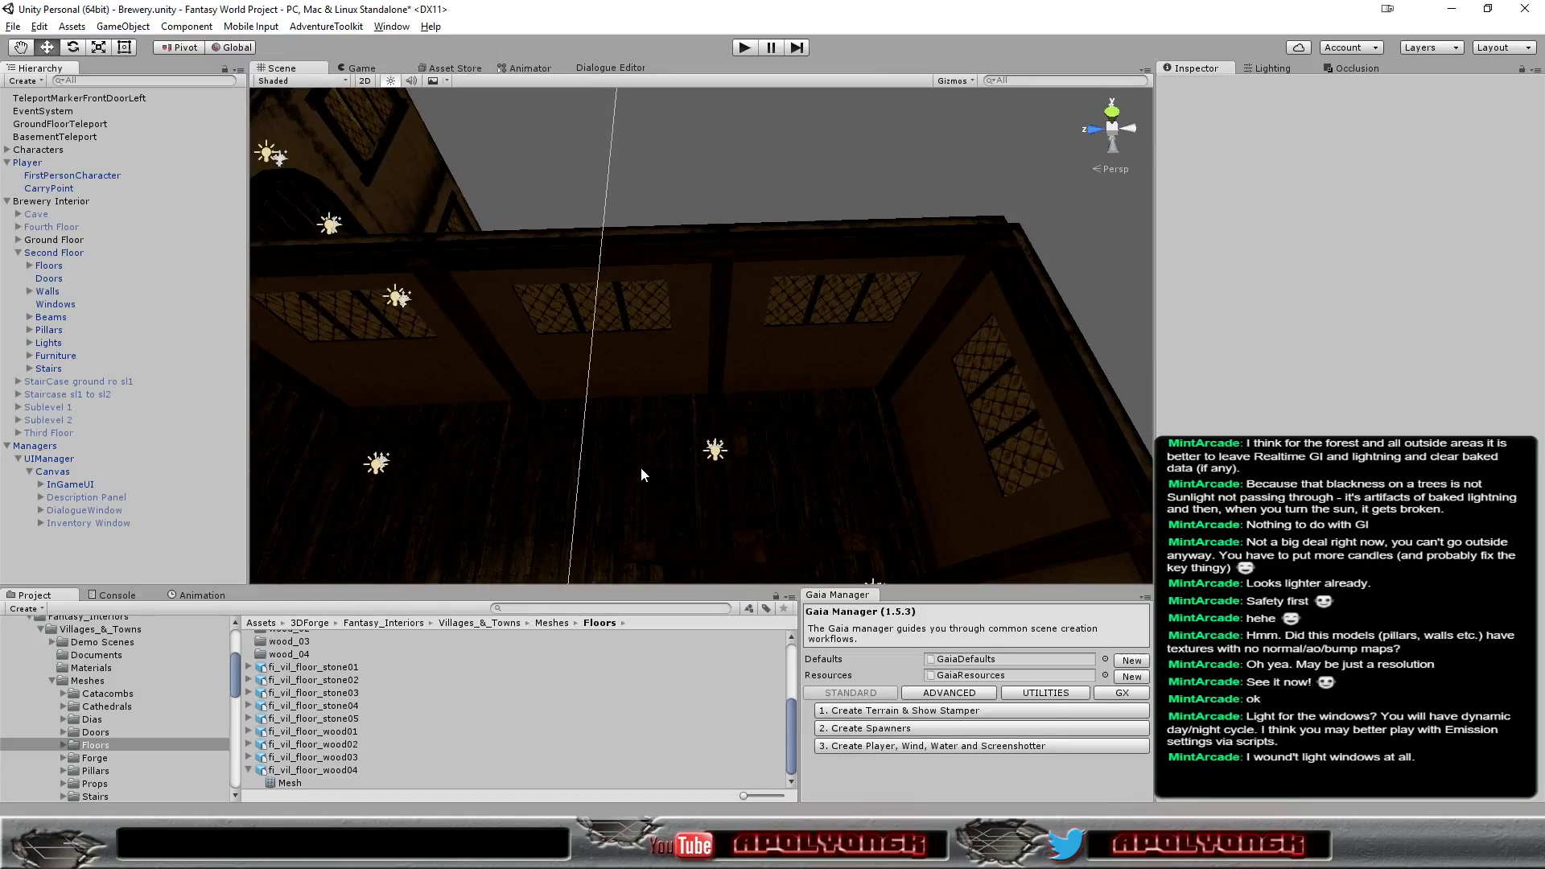
pyautogui.press('alt')
pyautogui.moveTo(517, 474)
pyautogui.keyDown('alt'); pyautogui.mouseDown()
pyautogui.moveTo(788, 266)
pyautogui.moveTo(692, 245)
pyautogui.mouseUp(); pyautogui.keyUp('alt')
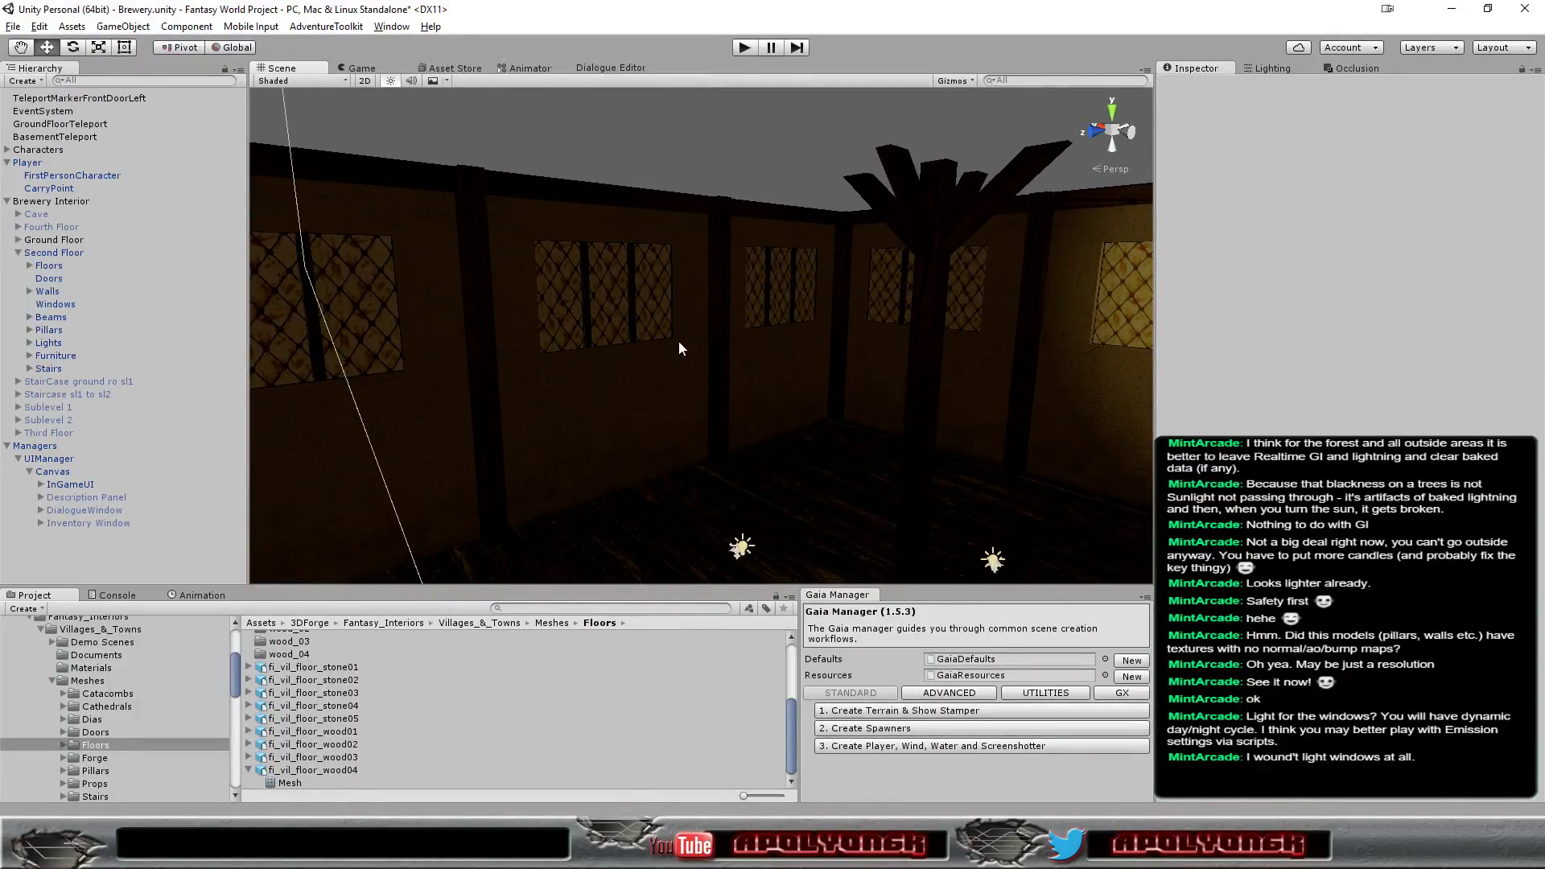
# Zoom out to show the whole second-floor hall with its chandelier and wall candles
pyautogui.press('f')
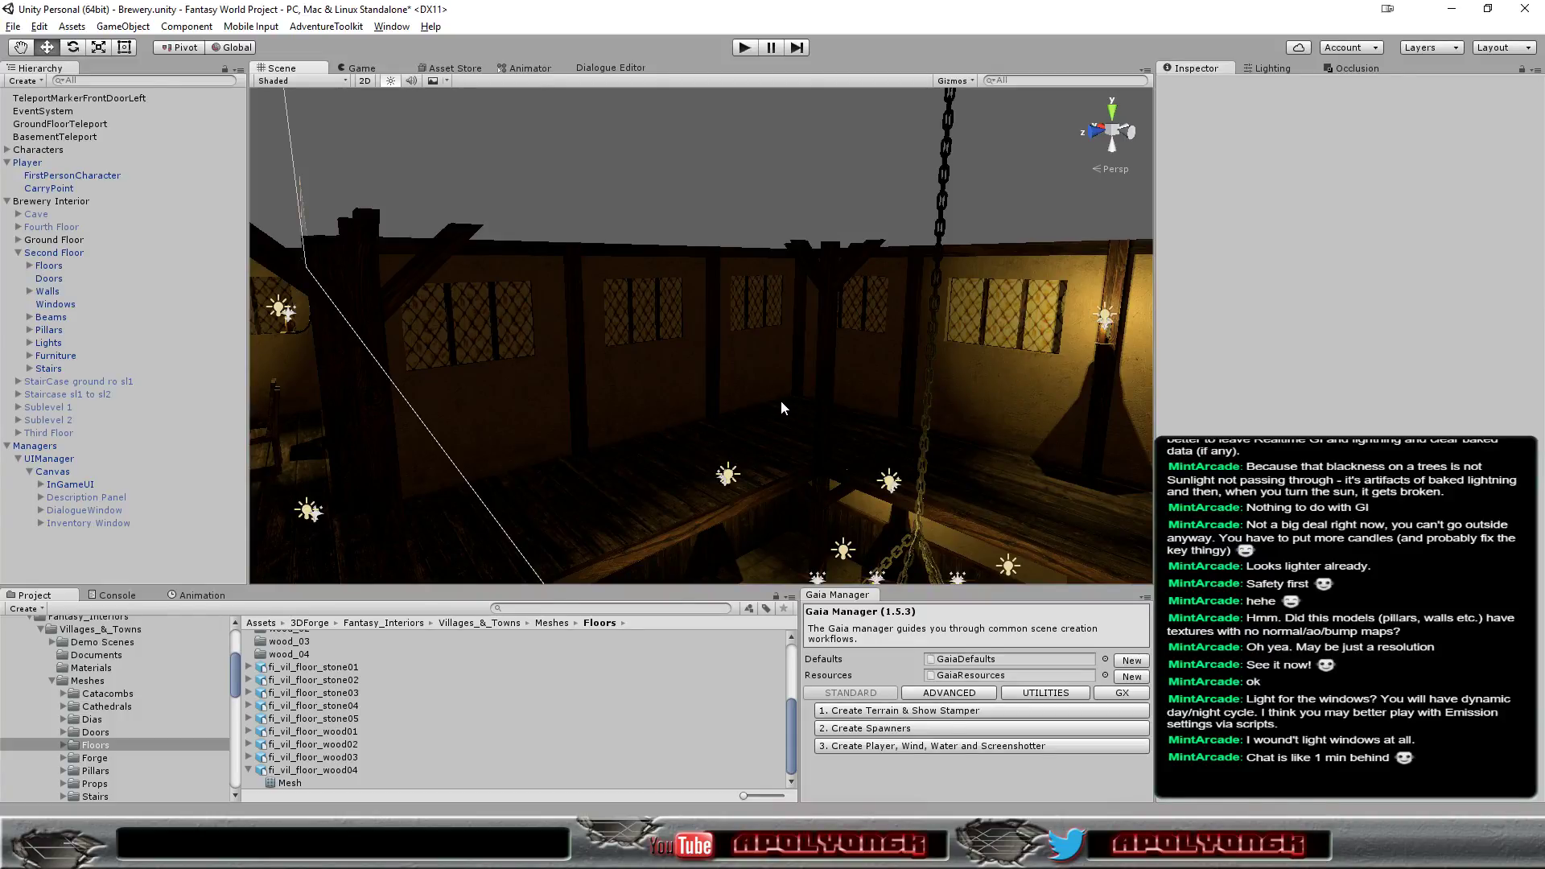
pyautogui.scroll(-3, 781, 399)
pyautogui.scroll(-3, 781, 398)
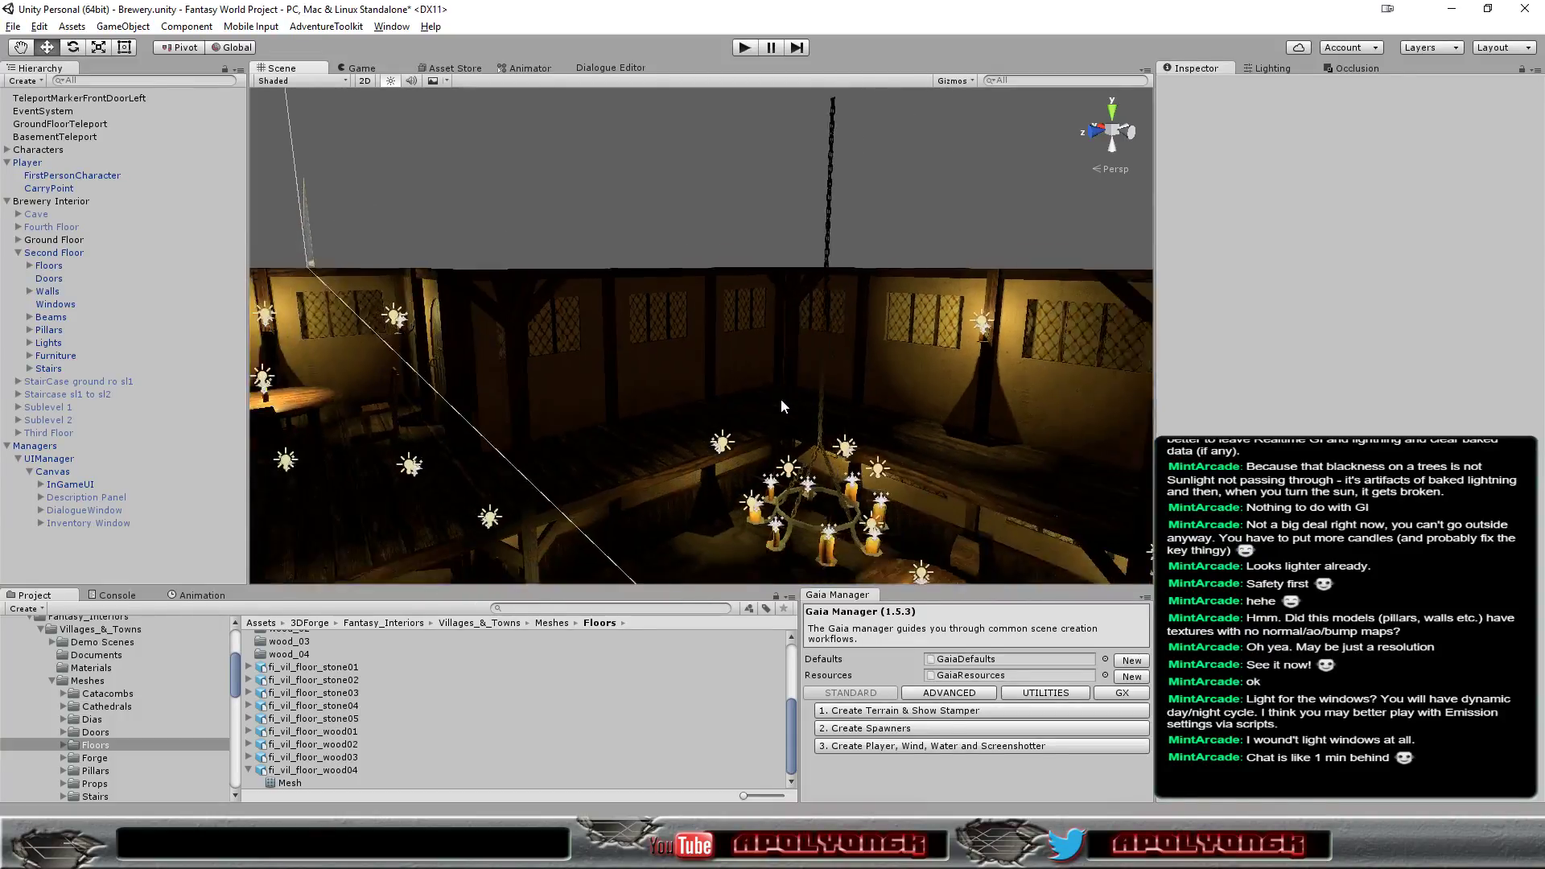
pyautogui.scroll(-3, 781, 398)
pyautogui.scroll(-2, 781, 398)
pyautogui.scroll(2, 783, 406)
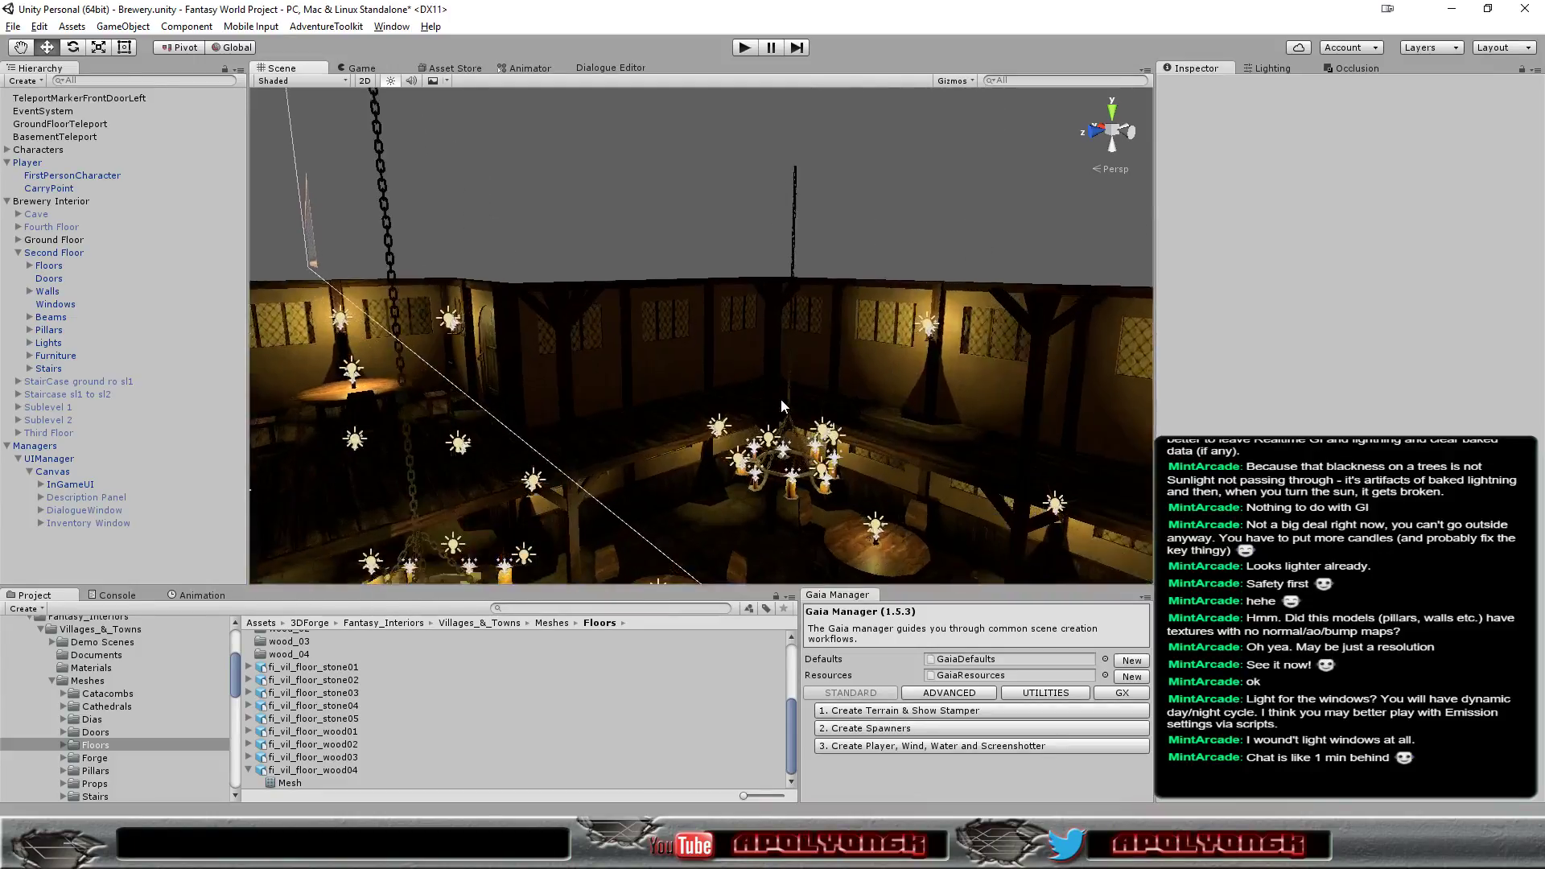
pyautogui.scroll(3, 782, 406)
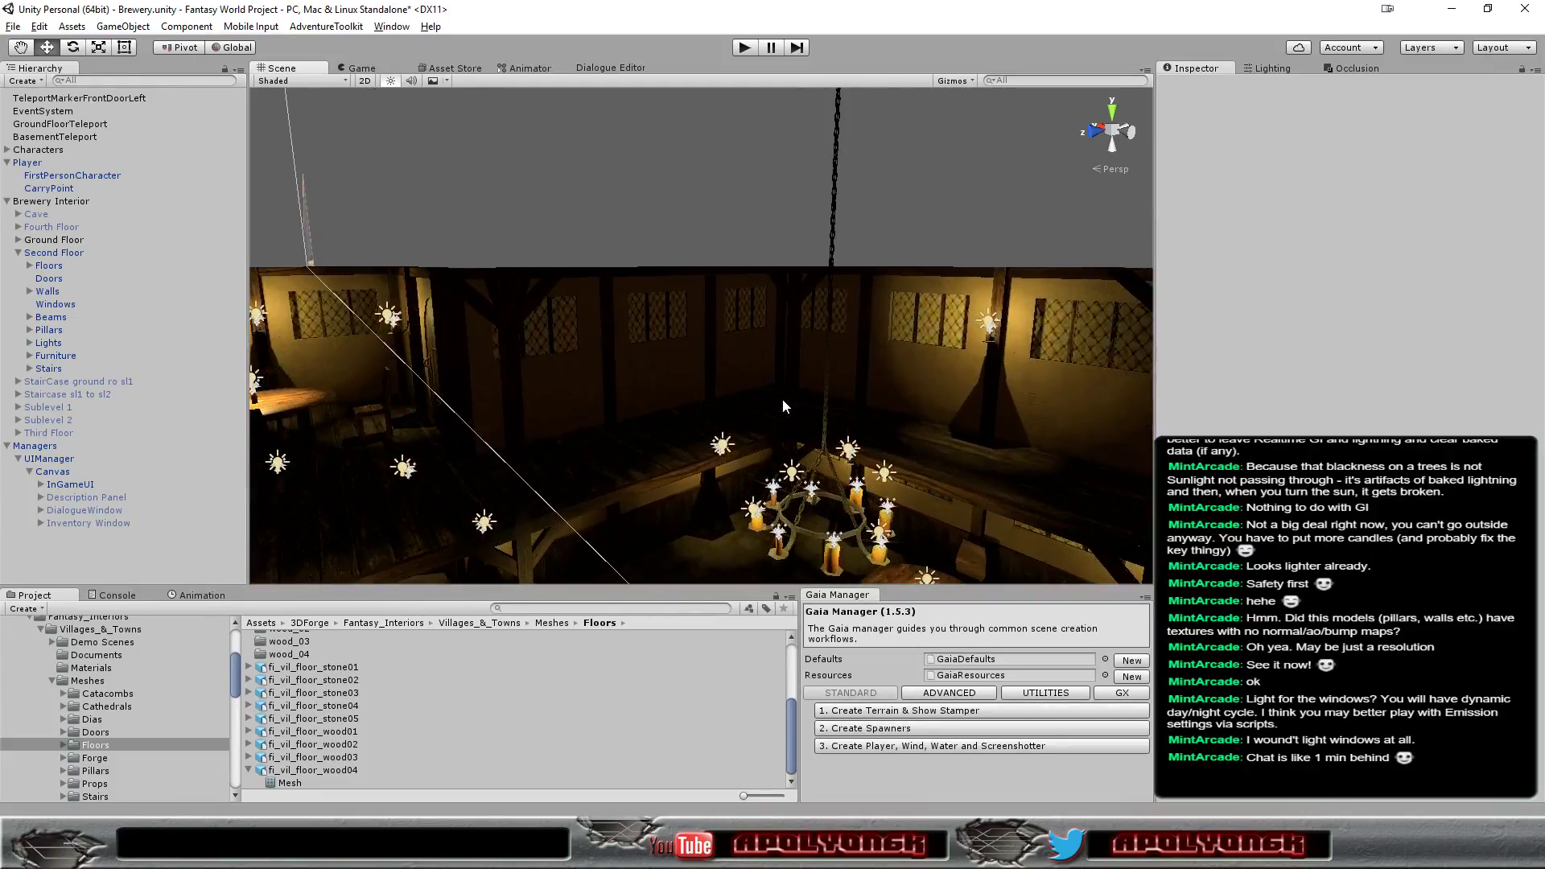
# Select Managers and InGameUI, collapse Managers and expand the Lights group
pyautogui.click(990, 348)
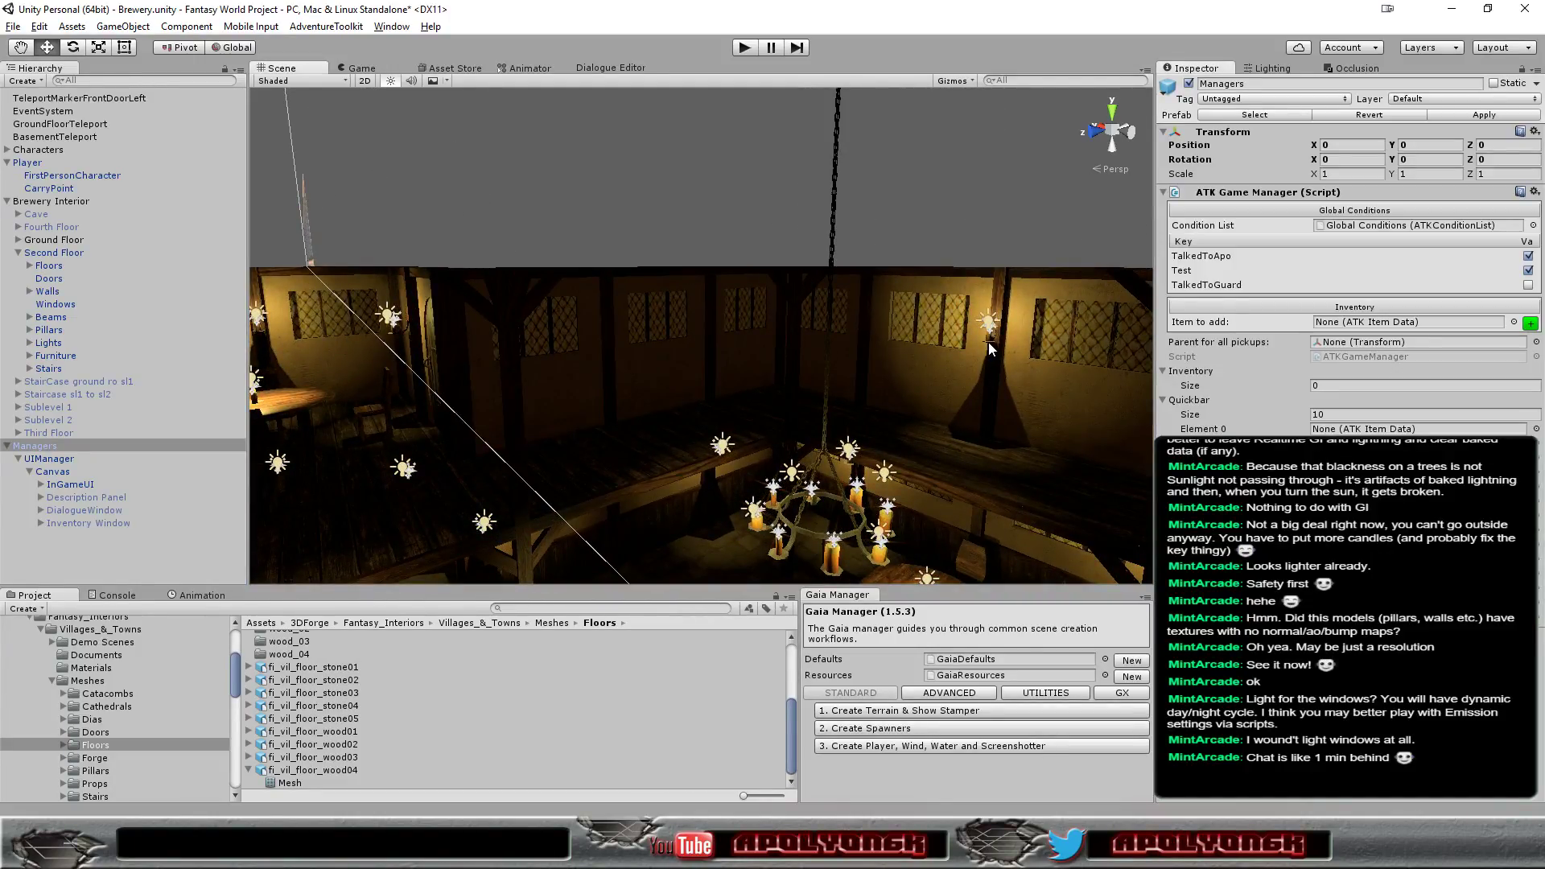
pyautogui.click(988, 342)
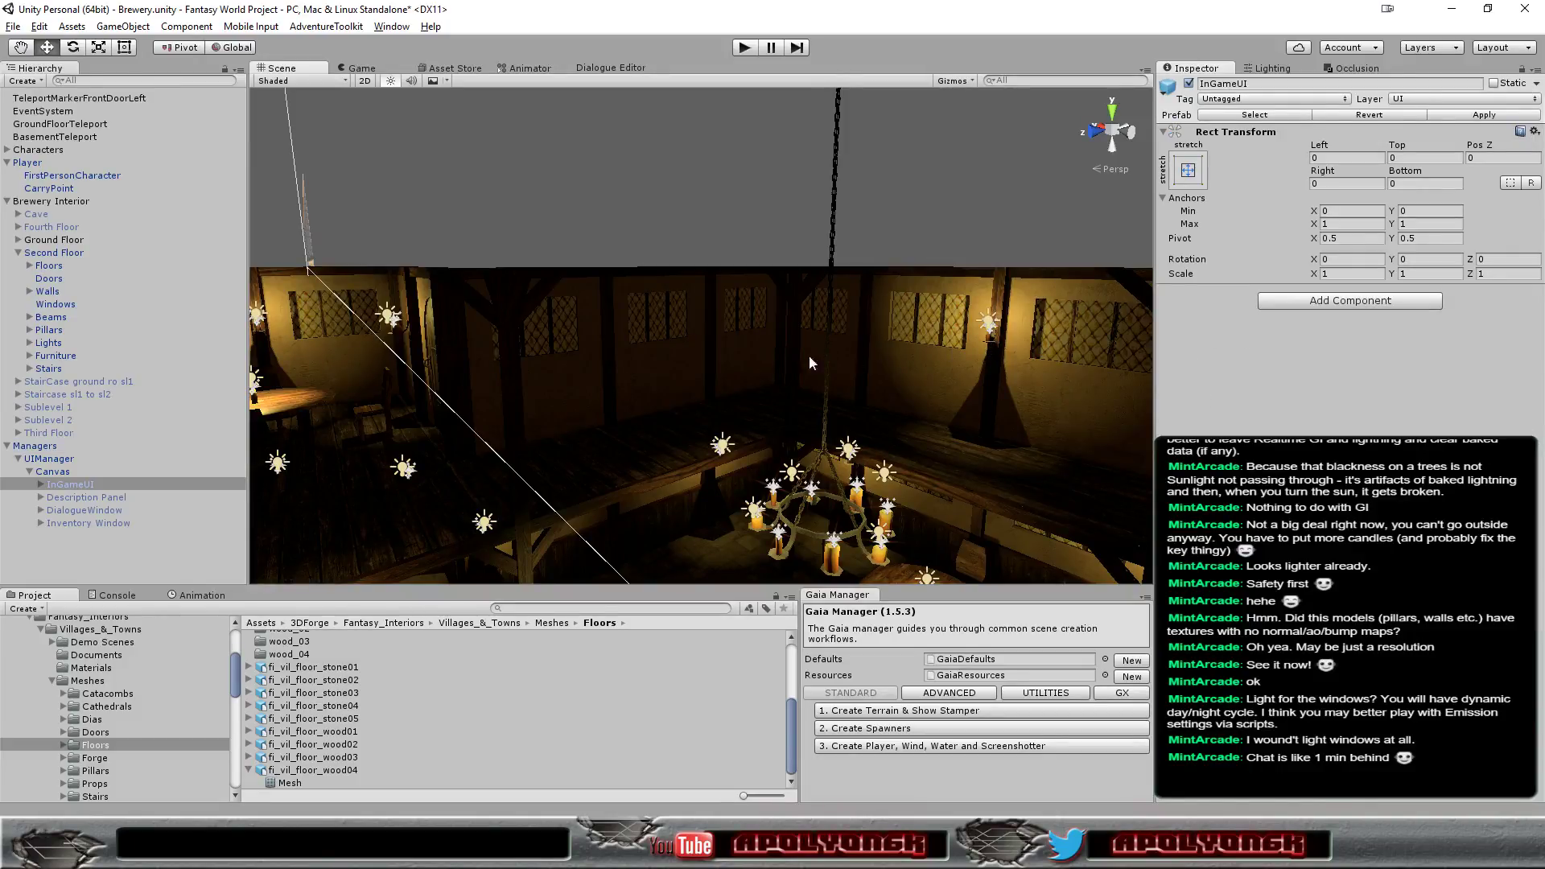
pyautogui.click(7, 446)
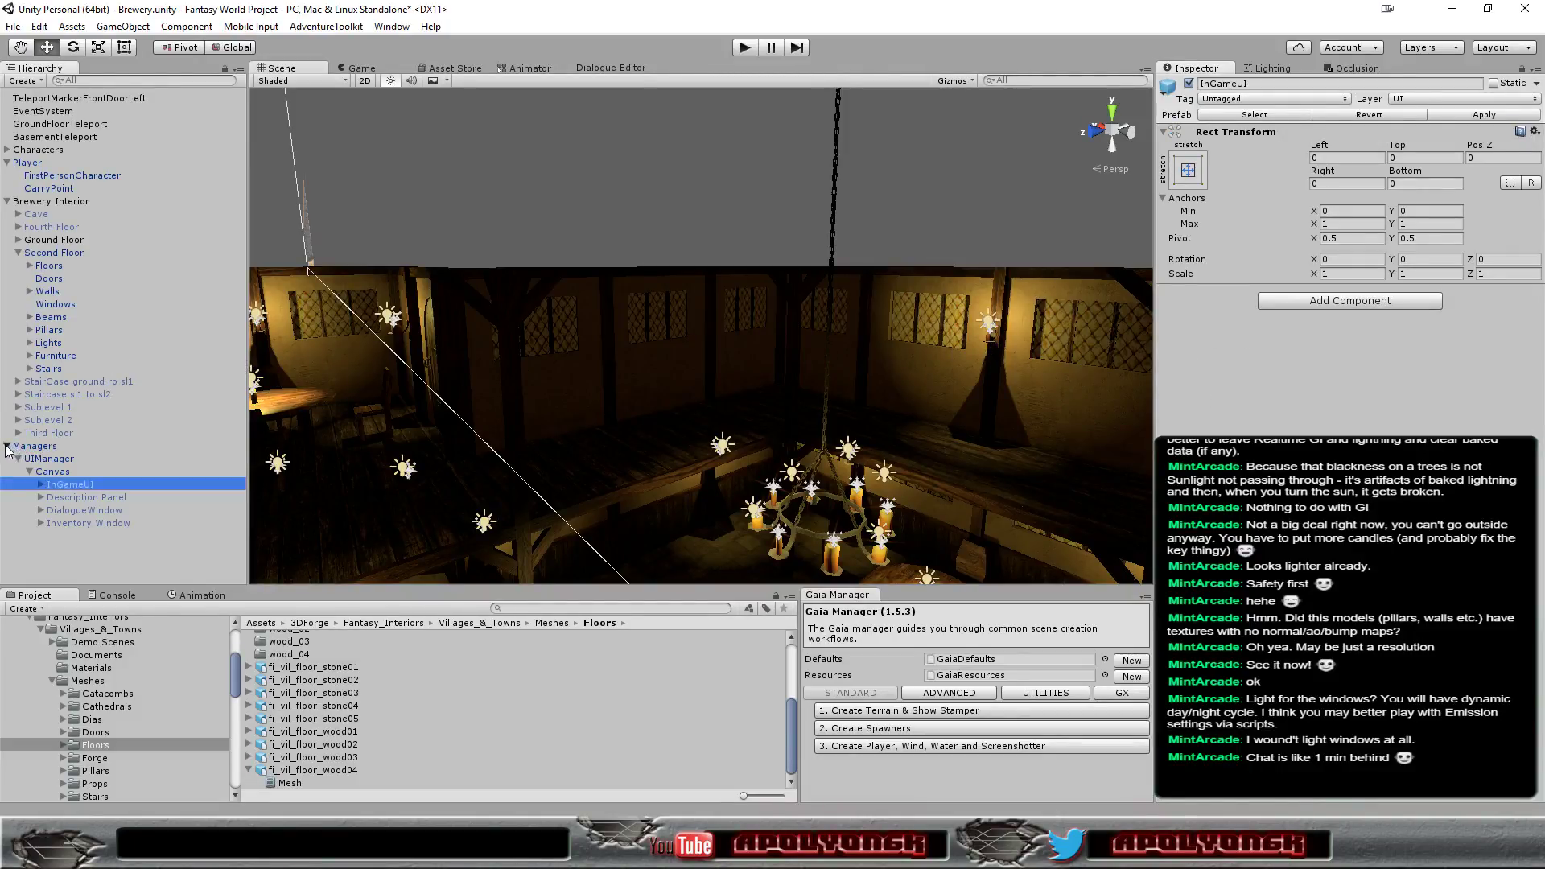
pyautogui.keyDown('alt'); pyautogui.click(31, 344); pyautogui.keyUp('alt')
# Collapse every expanded wall candle and candle holder entry under Lights
pyautogui.click(40, 356)
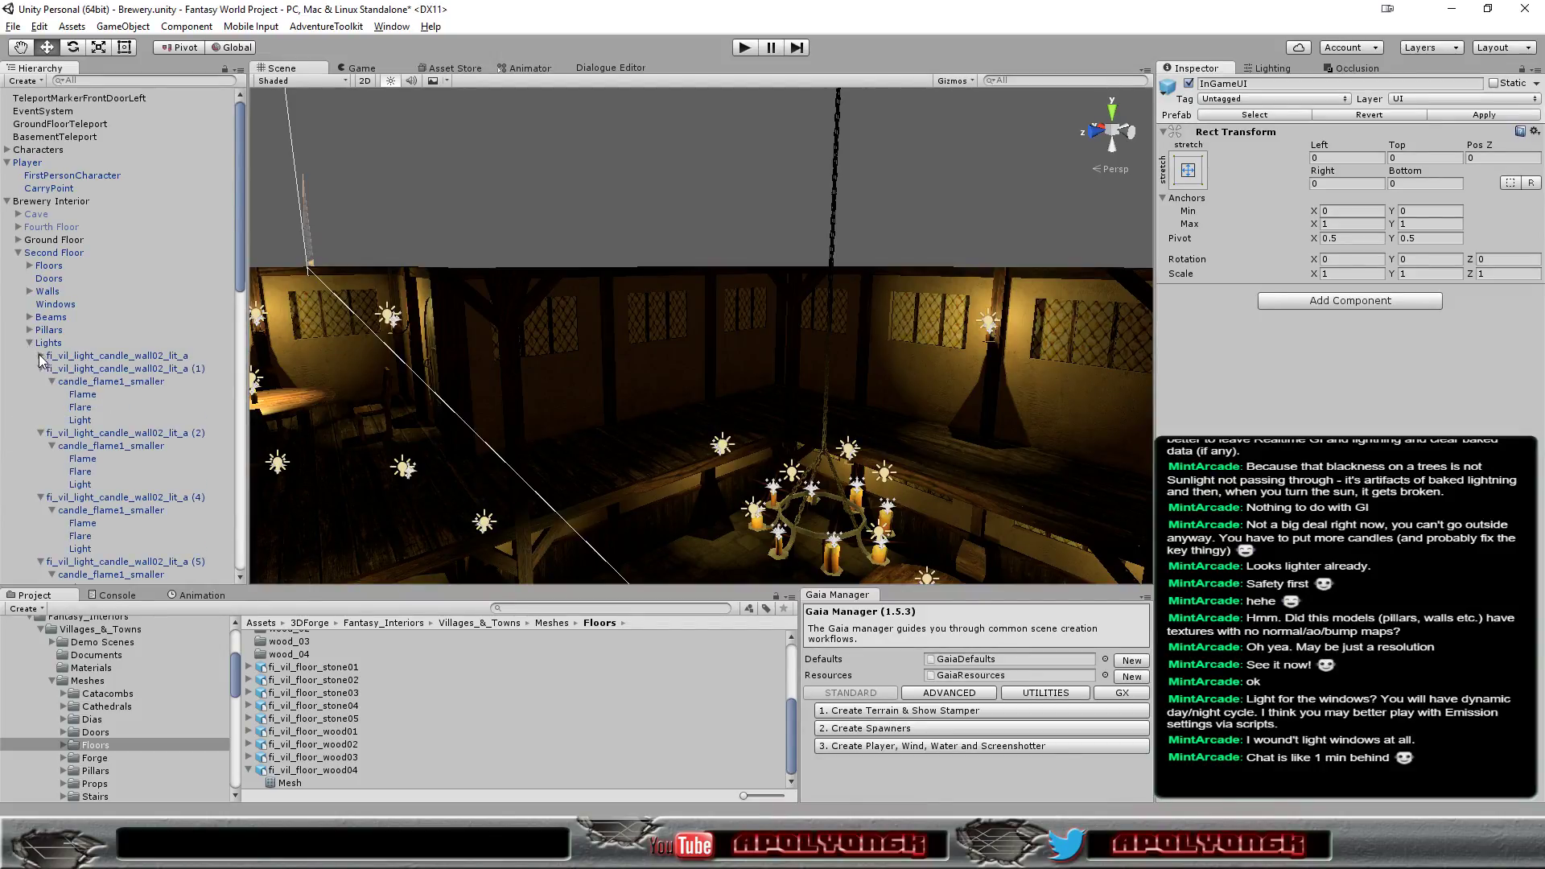
pyautogui.click(41, 368)
pyautogui.click(41, 382)
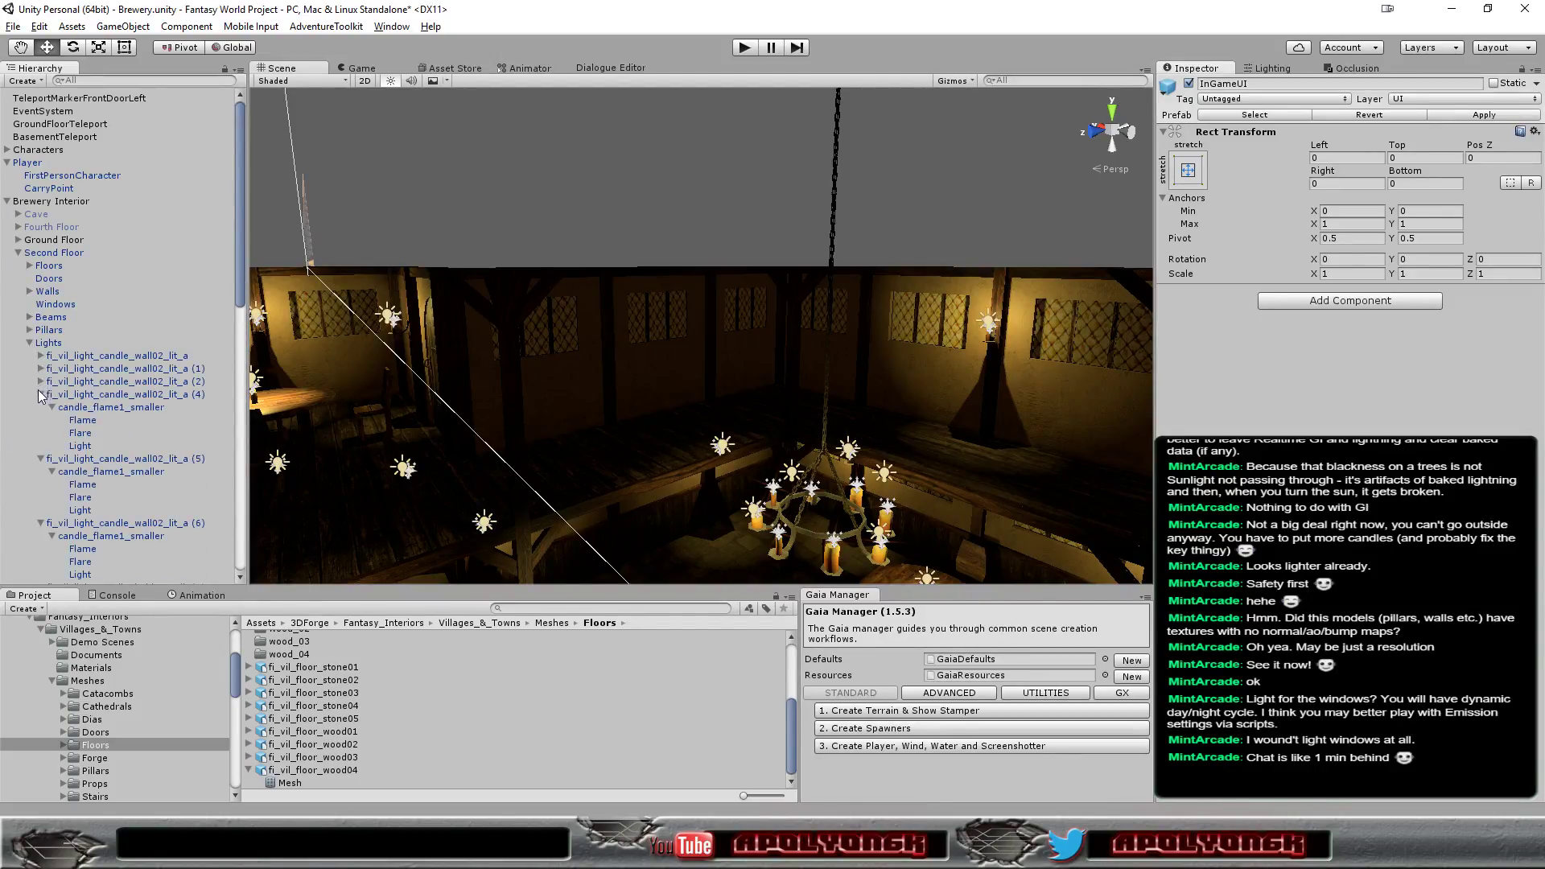
pyautogui.click(40, 394)
pyautogui.click(41, 408)
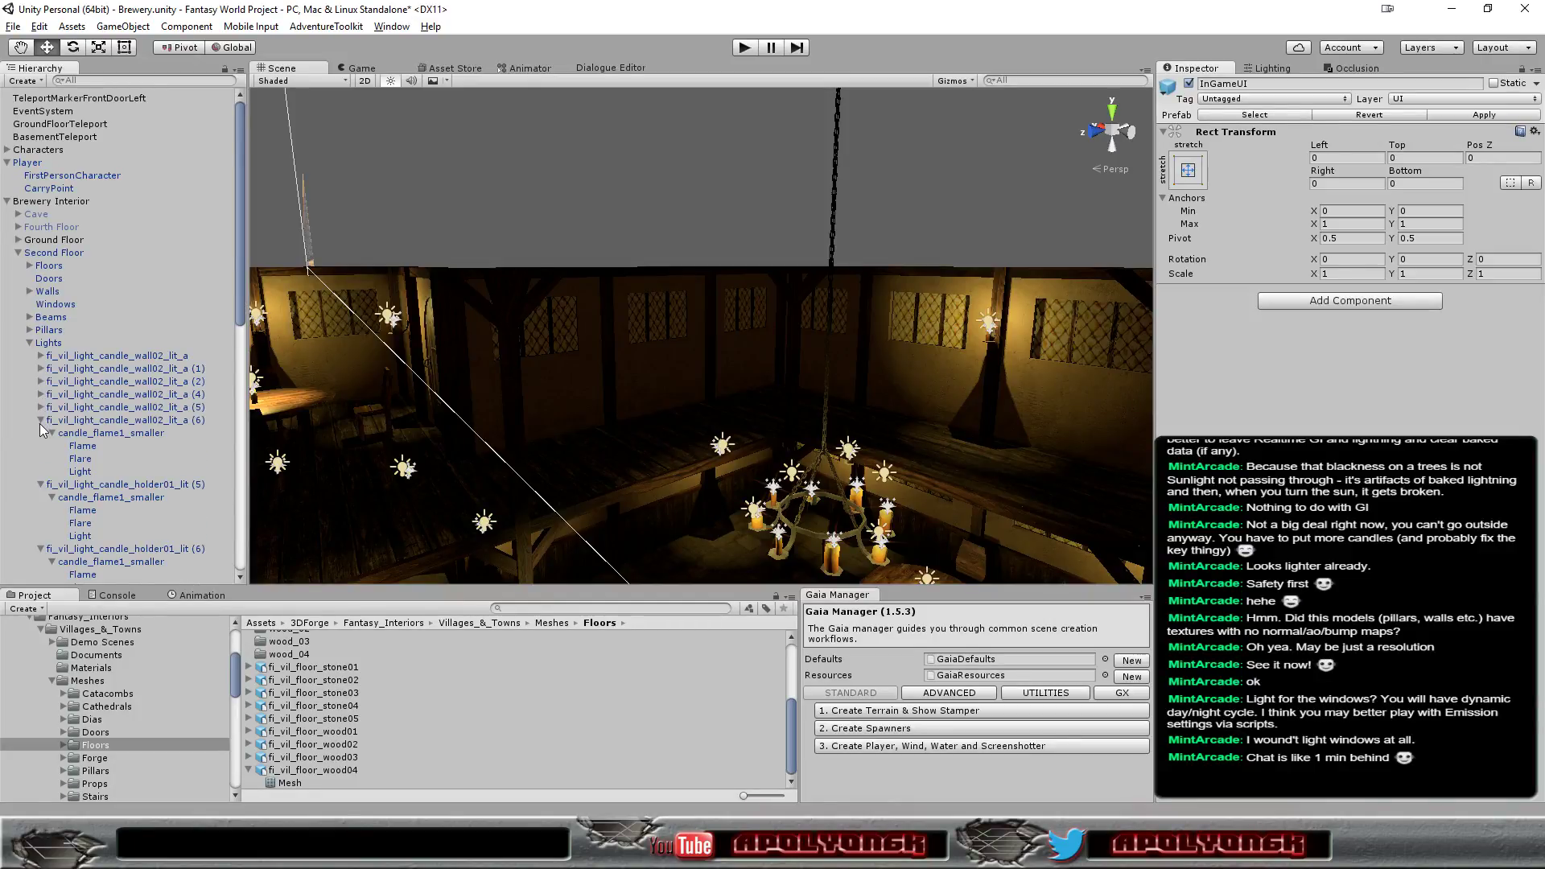
pyautogui.click(41, 421)
pyautogui.click(41, 434)
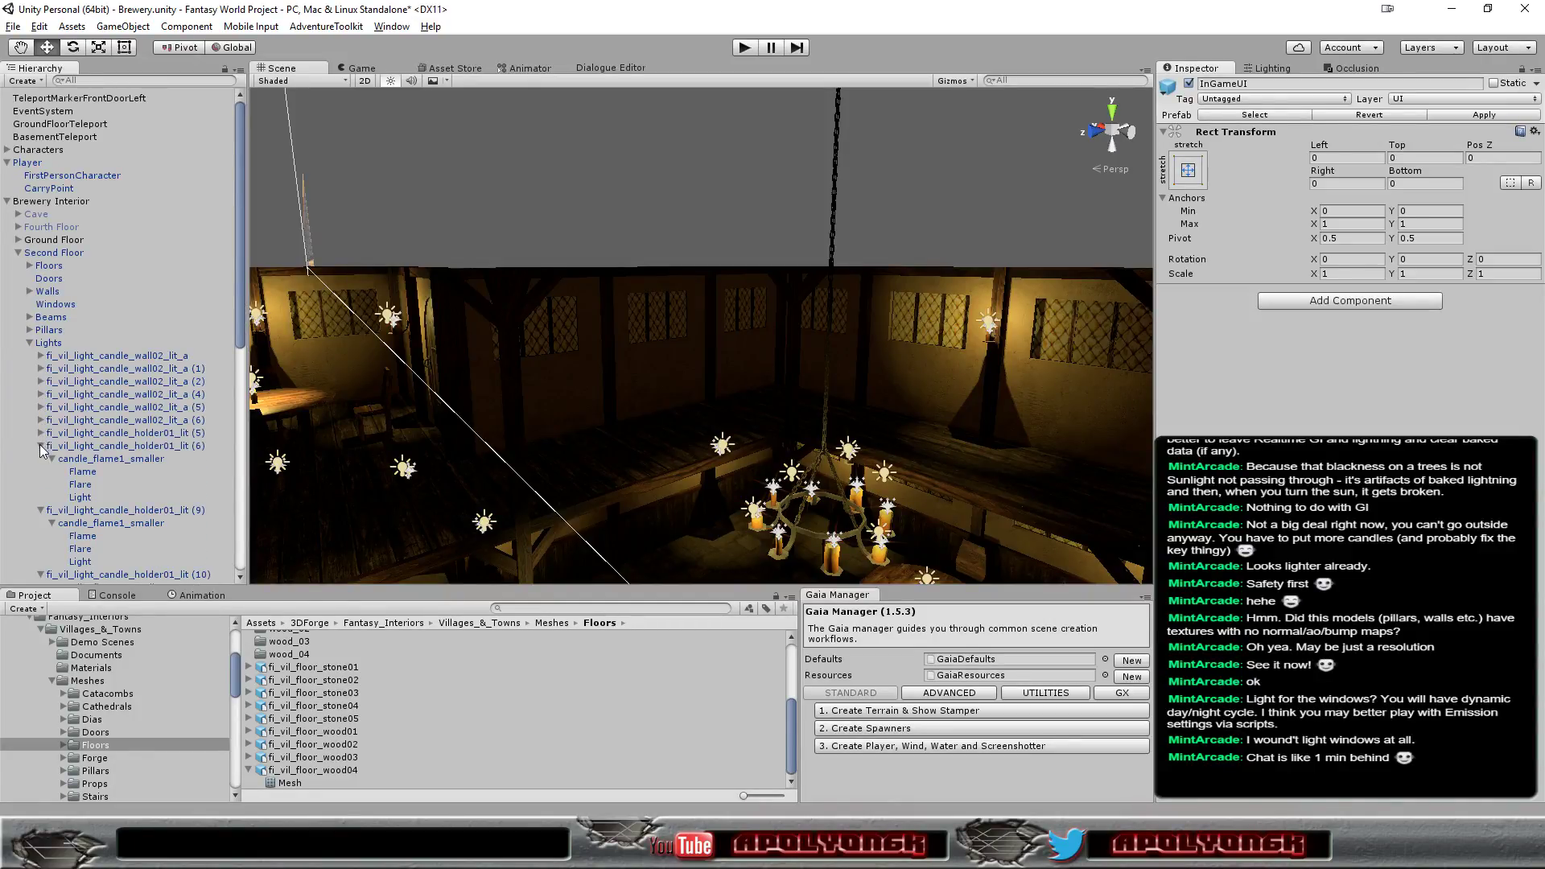
pyautogui.click(40, 446)
pyautogui.click(40, 459)
pyautogui.click(40, 479)
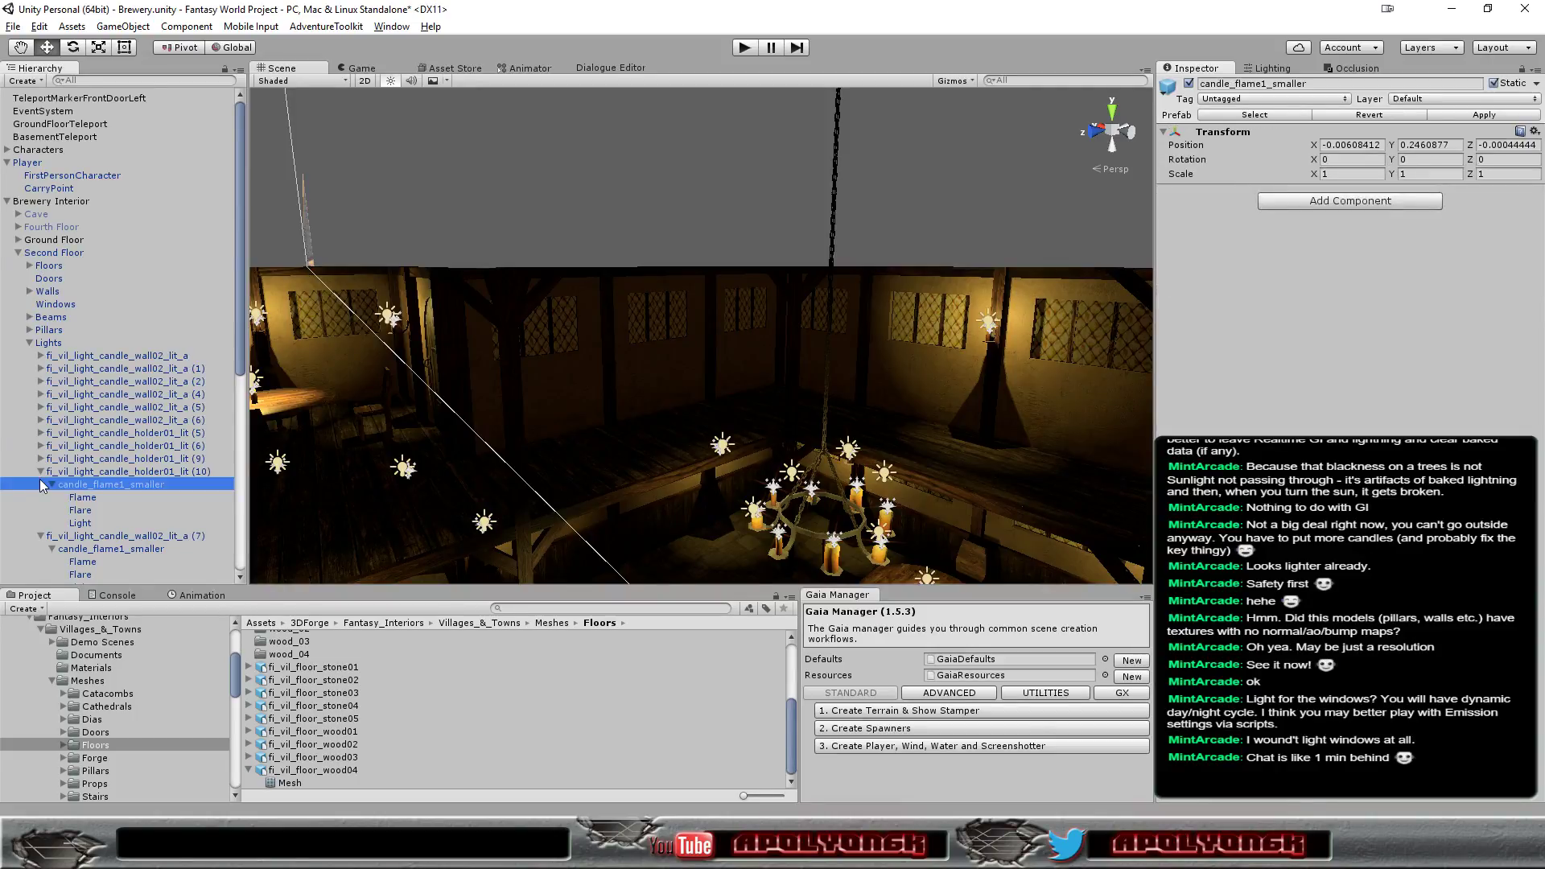
pyautogui.click(41, 471)
pyautogui.click(40, 484)
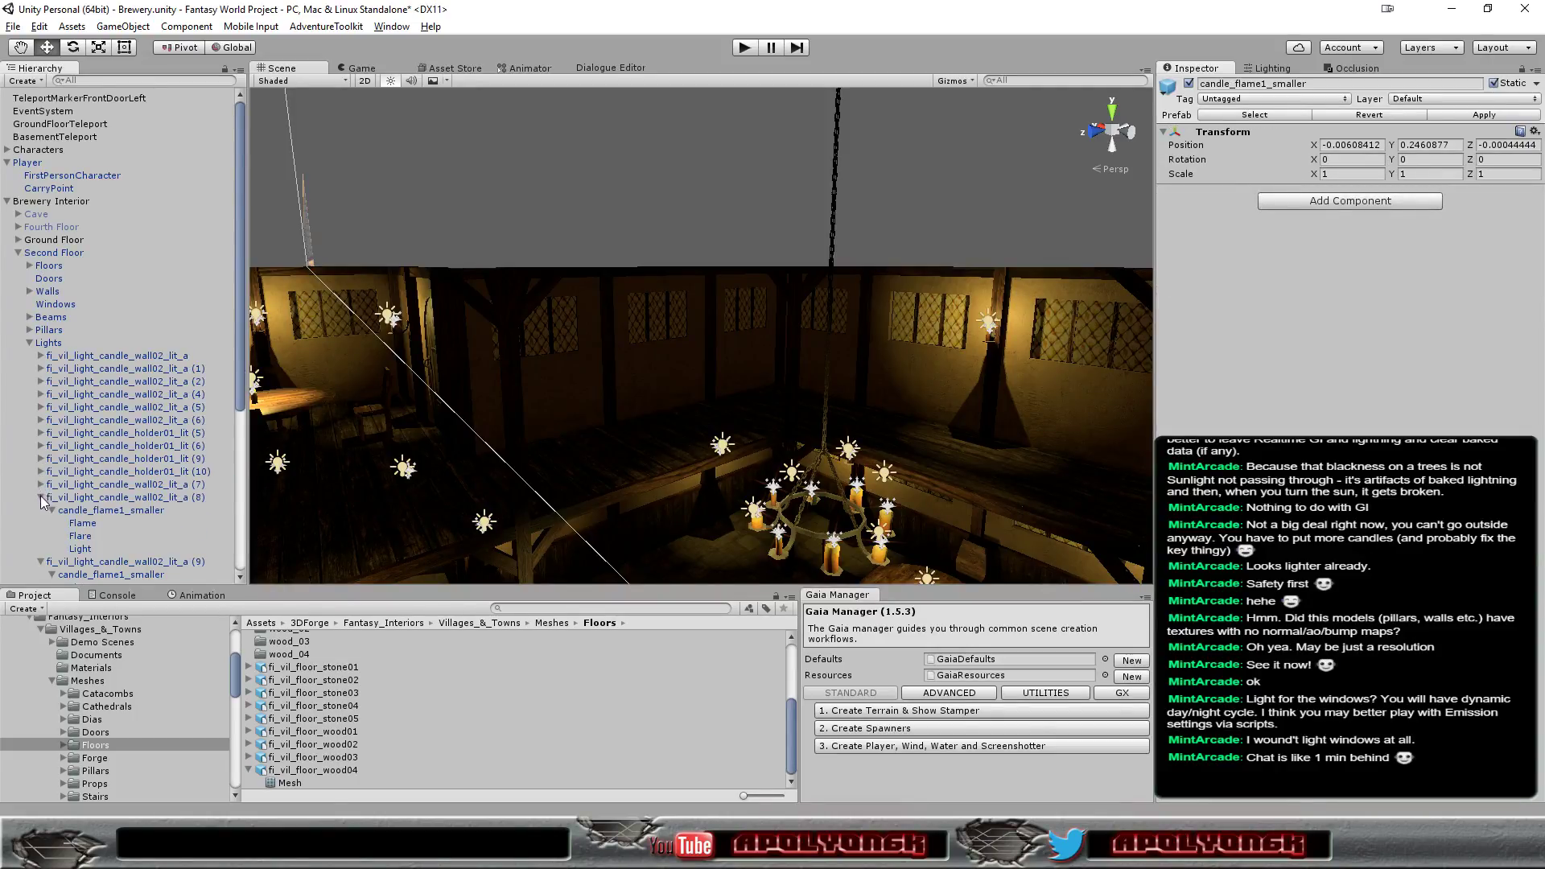
pyautogui.click(40, 498)
pyautogui.click(40, 510)
pyautogui.click(41, 523)
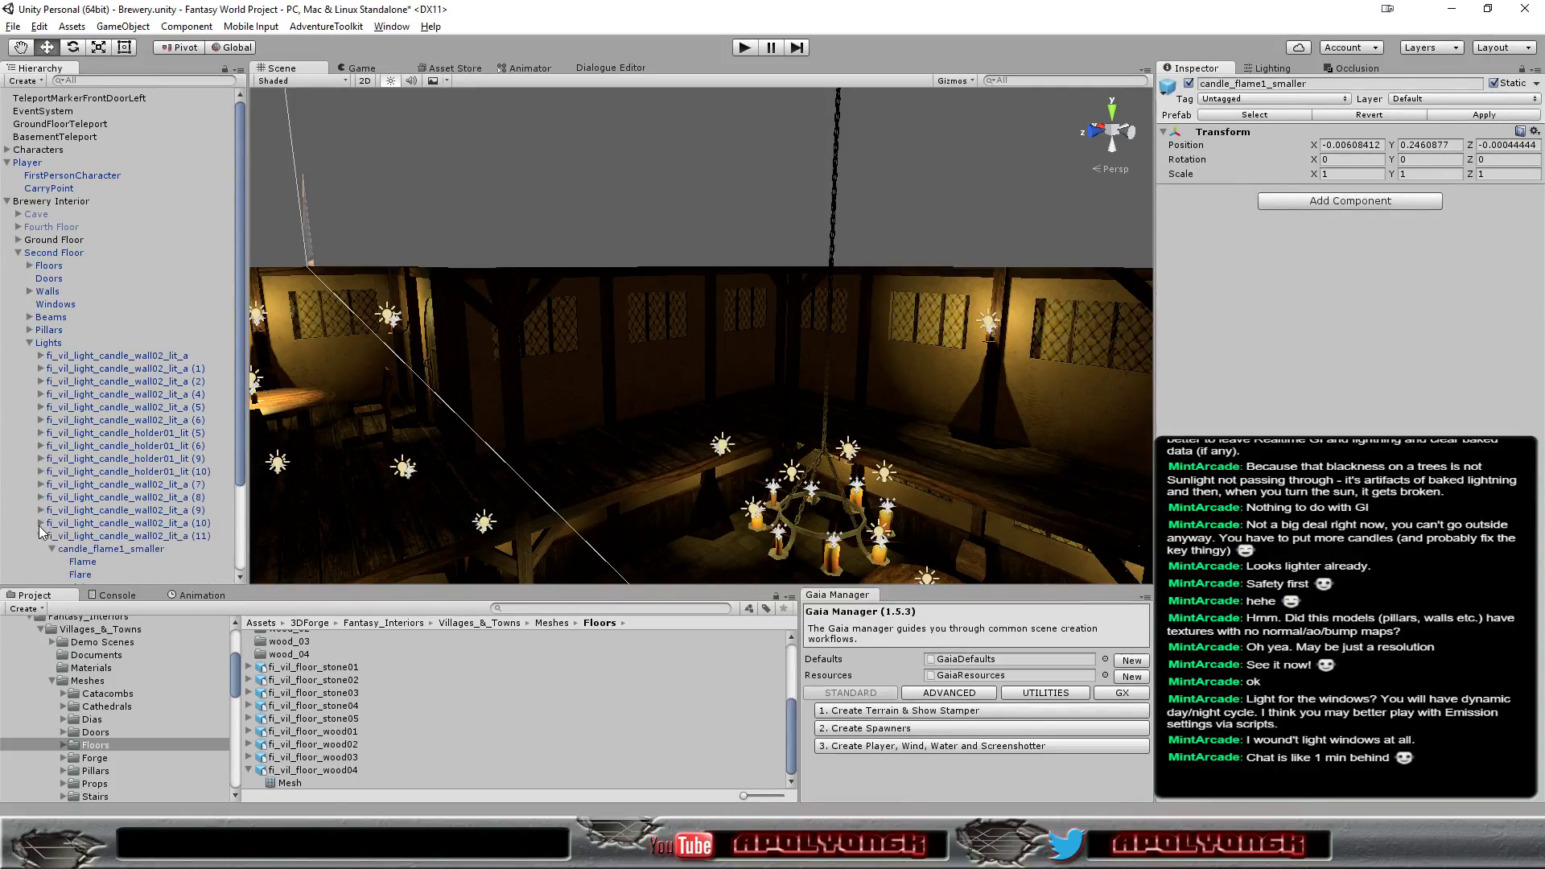
pyautogui.click(41, 536)
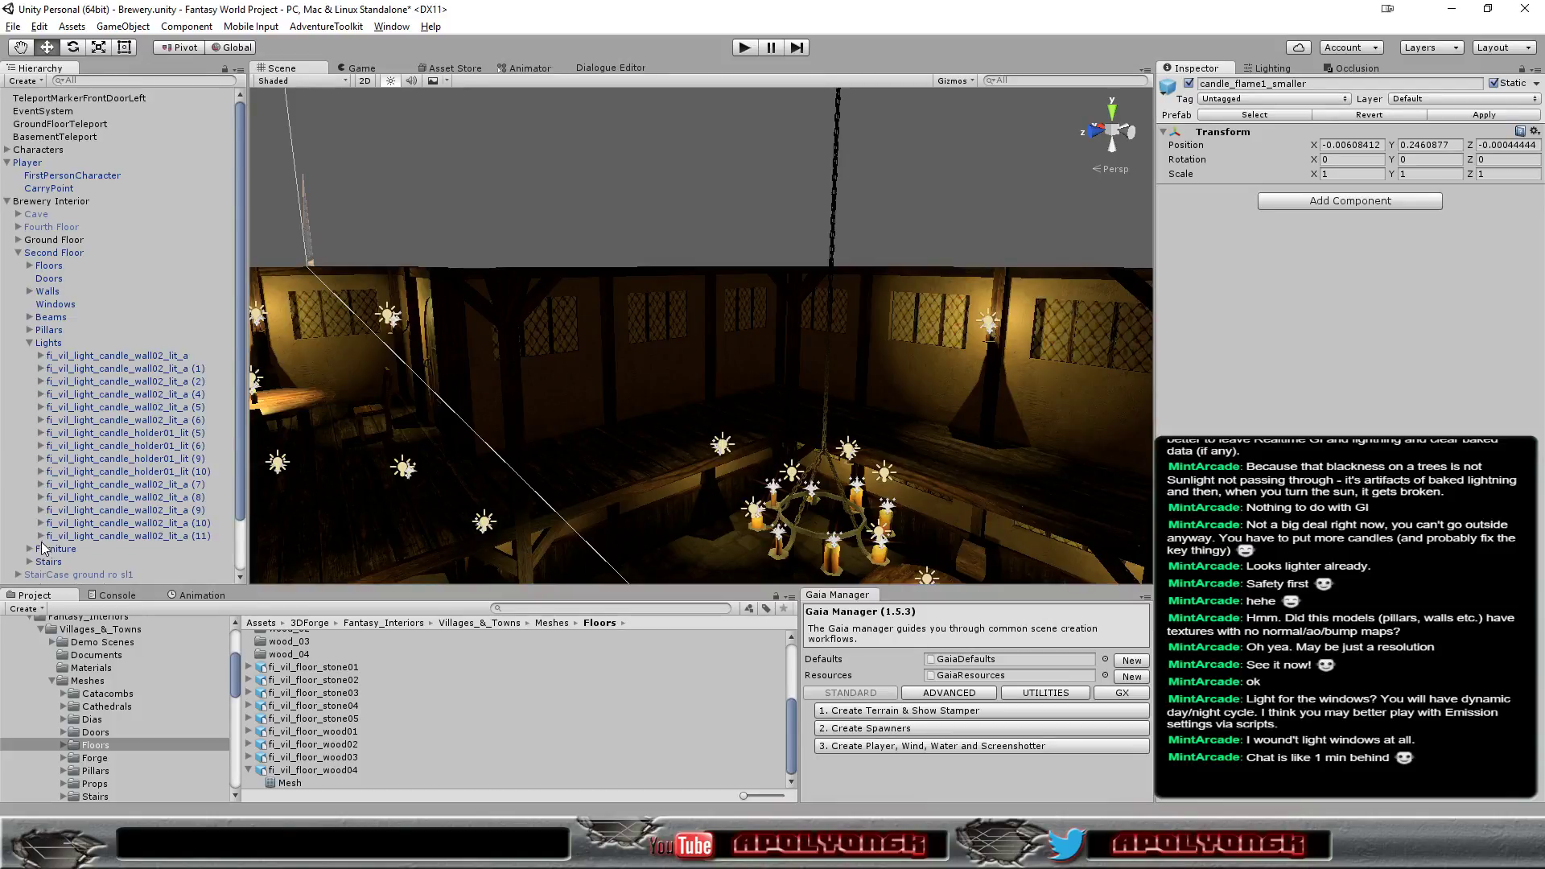
# Step through each wall candle and candle holder to check its position and rotation
pyautogui.click(103, 356)
pyautogui.click(95, 368)
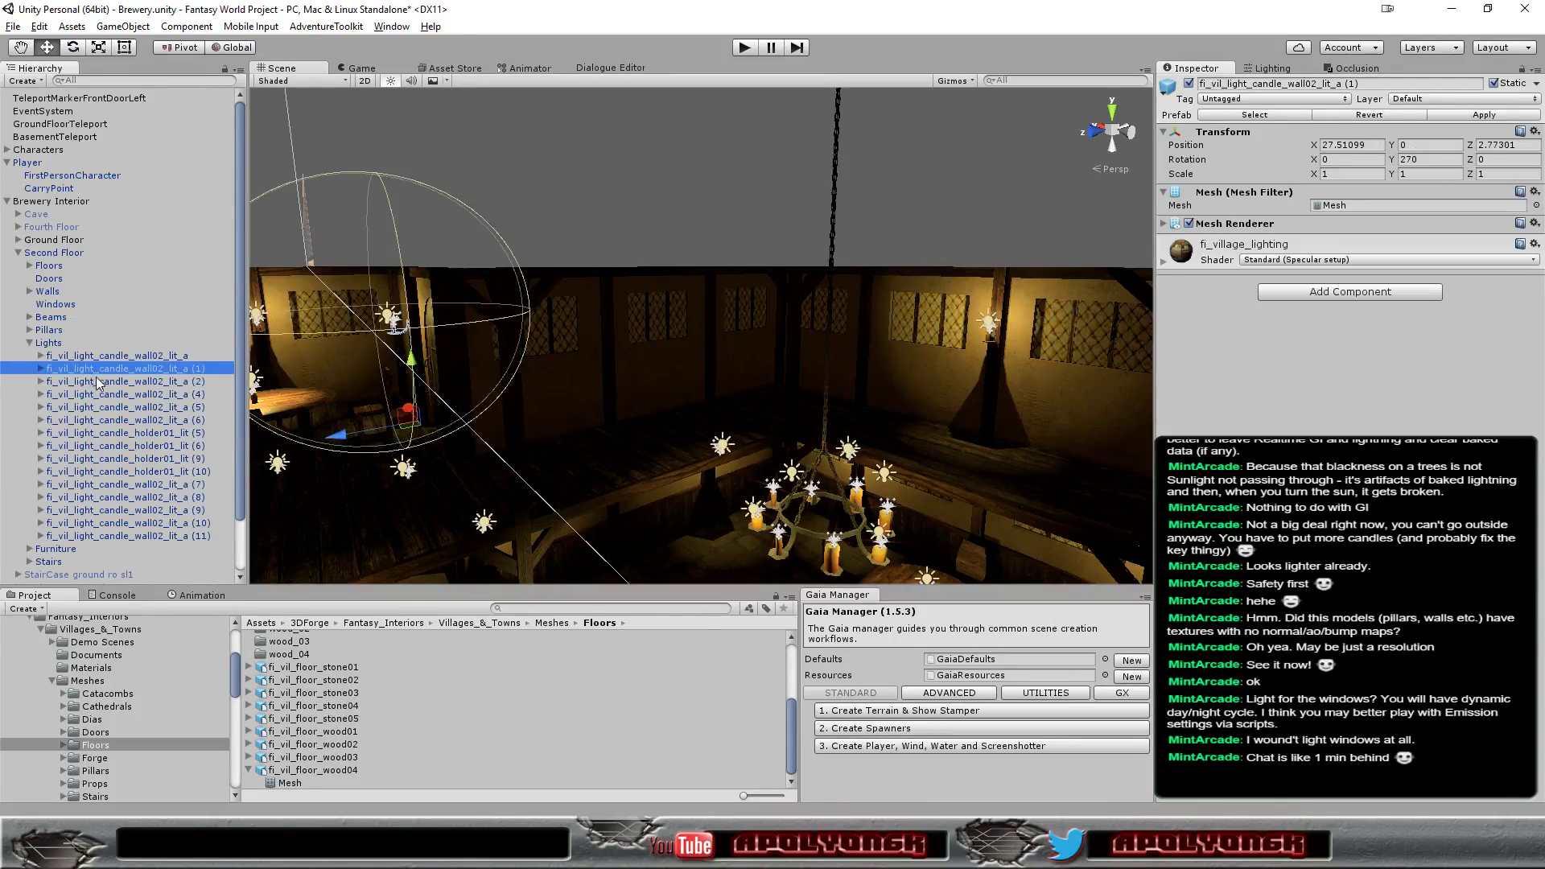
pyautogui.click(99, 381)
pyautogui.click(95, 393)
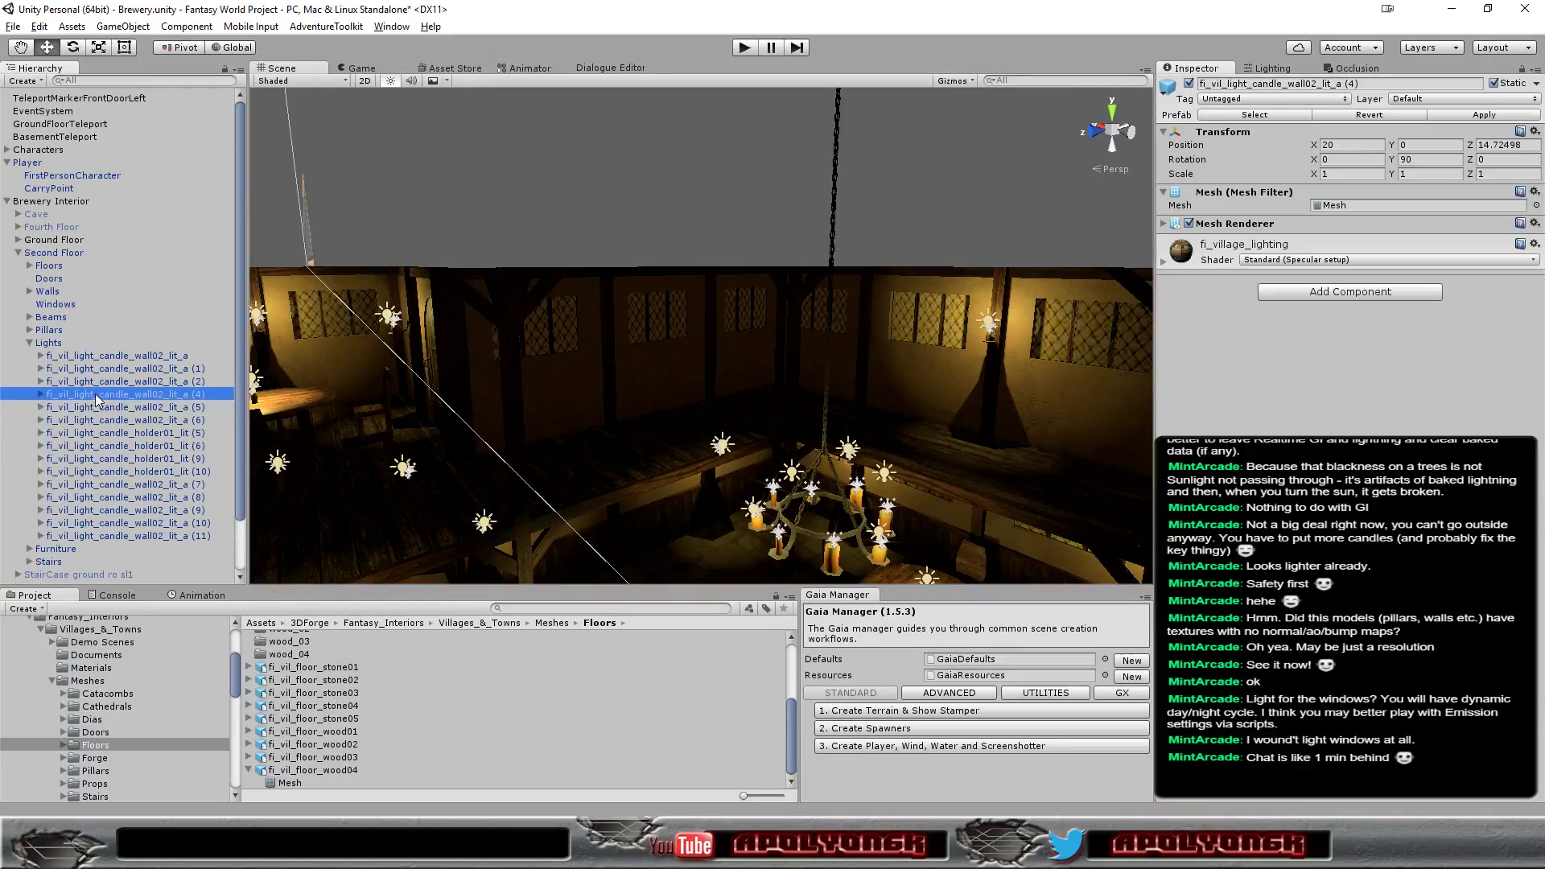
pyautogui.click(93, 408)
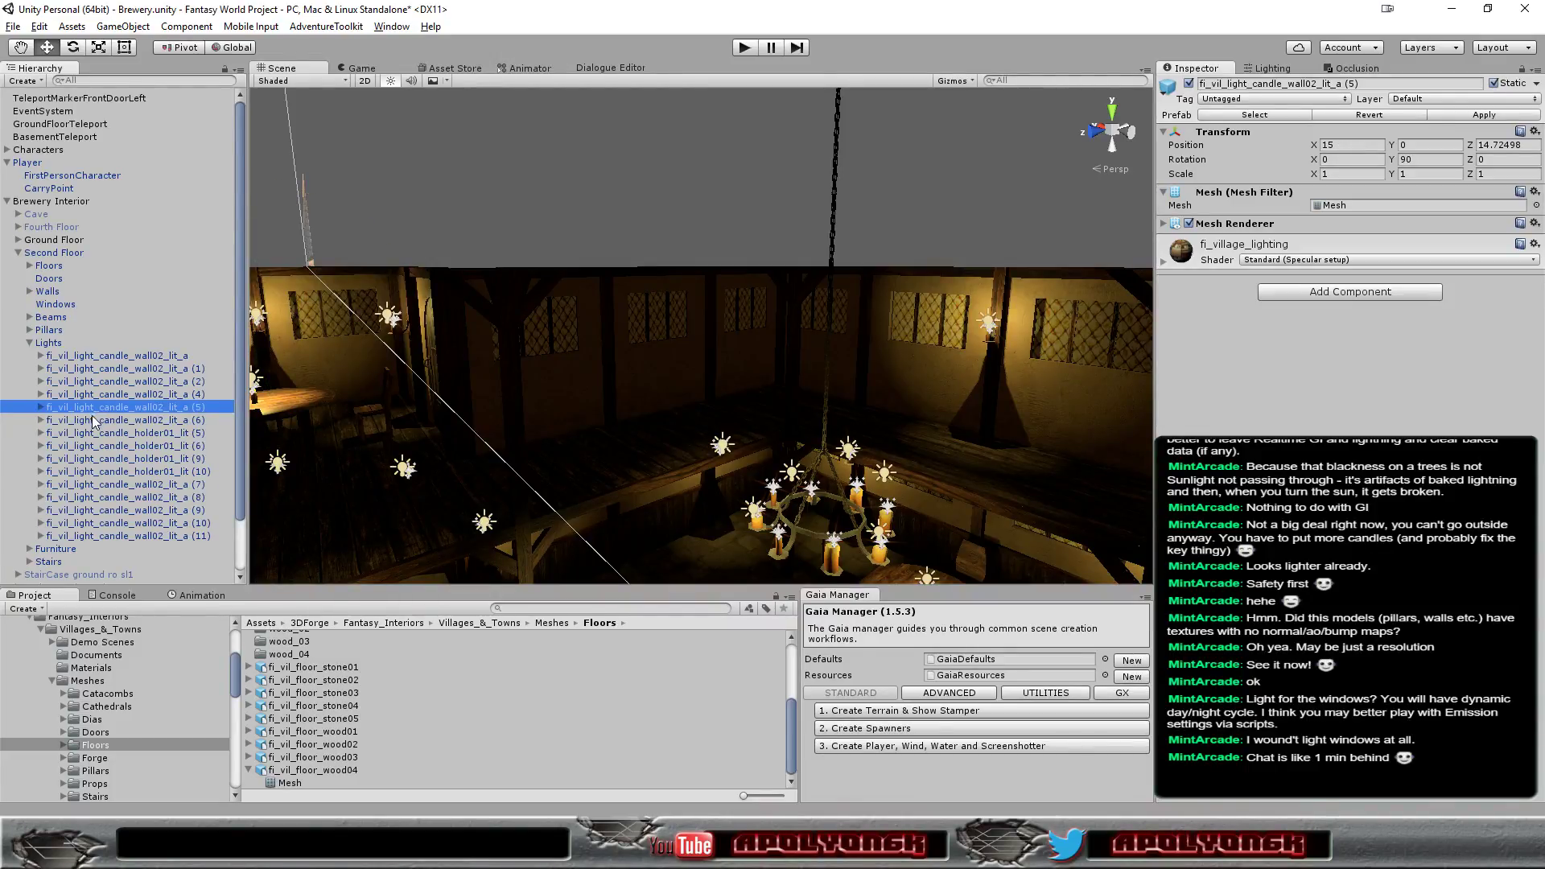
pyautogui.click(90, 418)
pyautogui.click(91, 431)
pyautogui.click(92, 443)
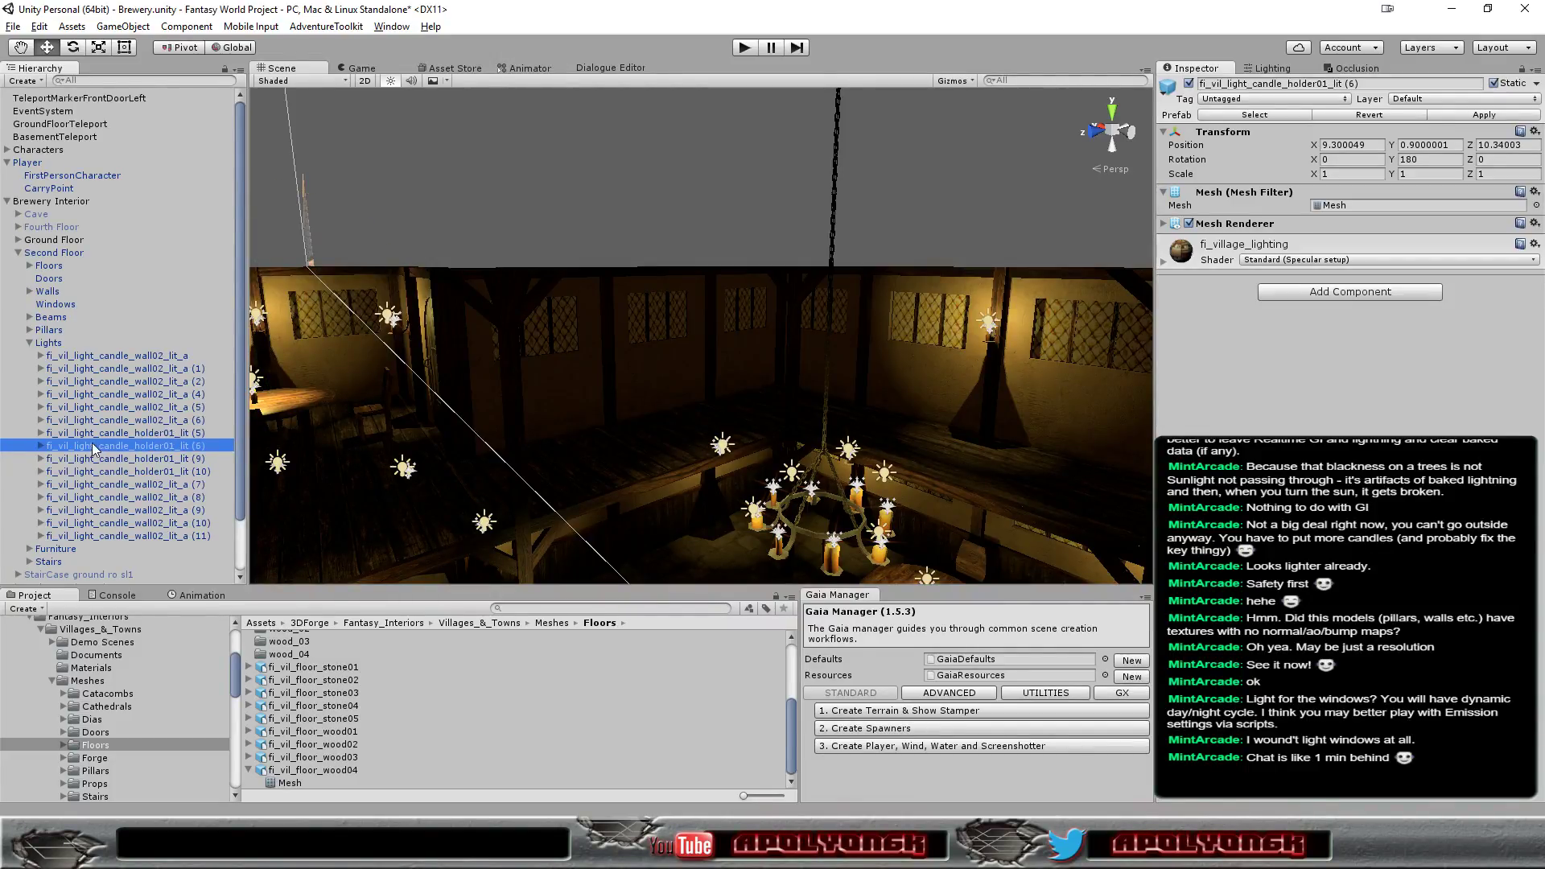
pyautogui.press('Down')
pyautogui.press('Down')
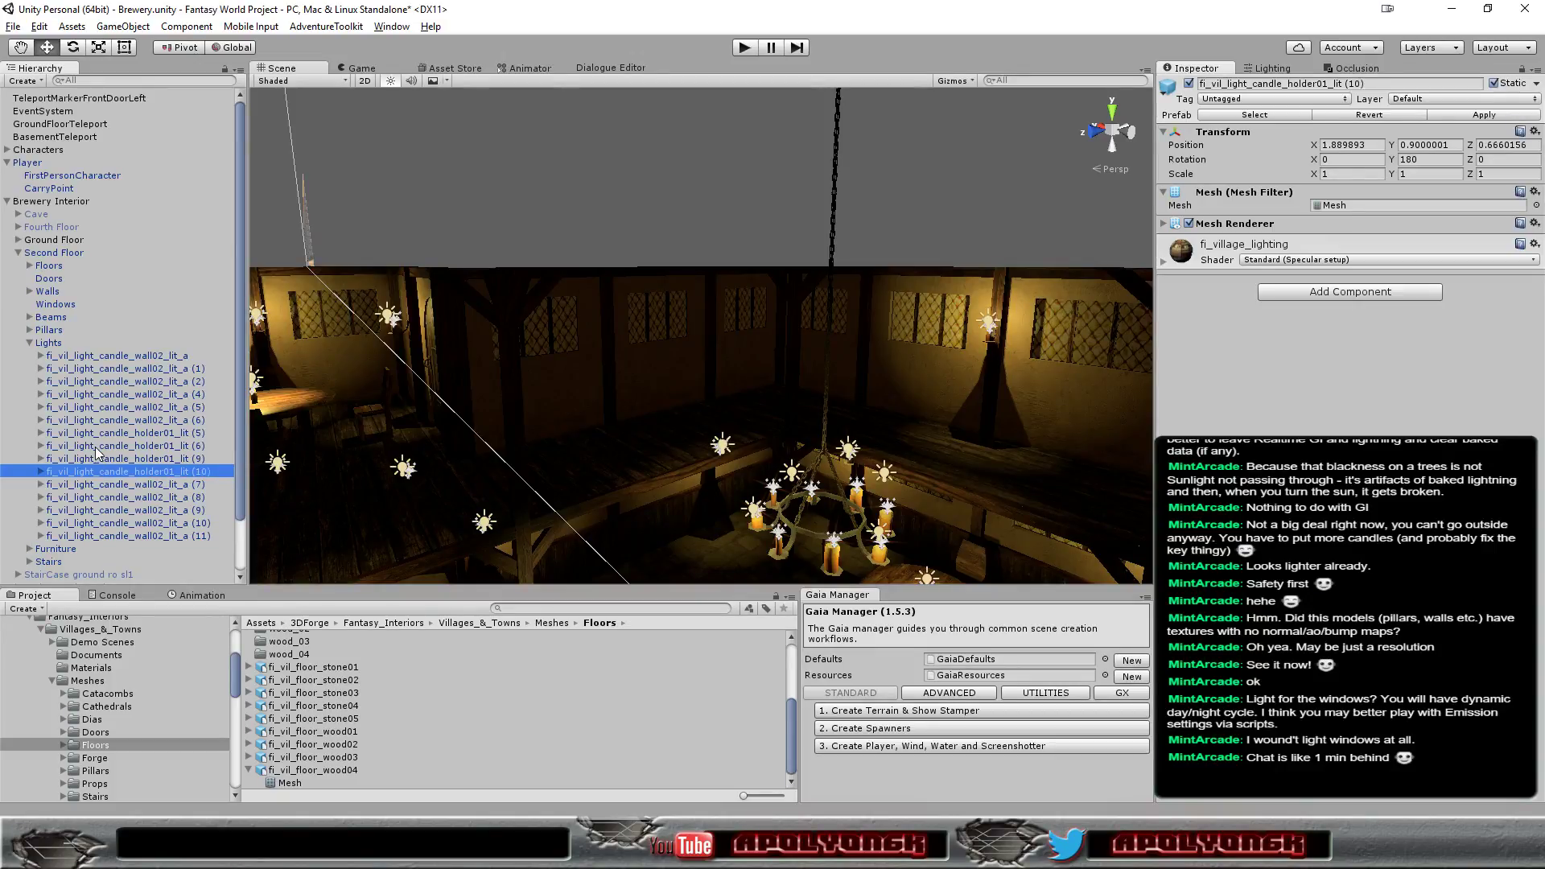
pyautogui.press('Down')
pyautogui.press('Down')
pyautogui.press('Down')
pyautogui.press('Down')
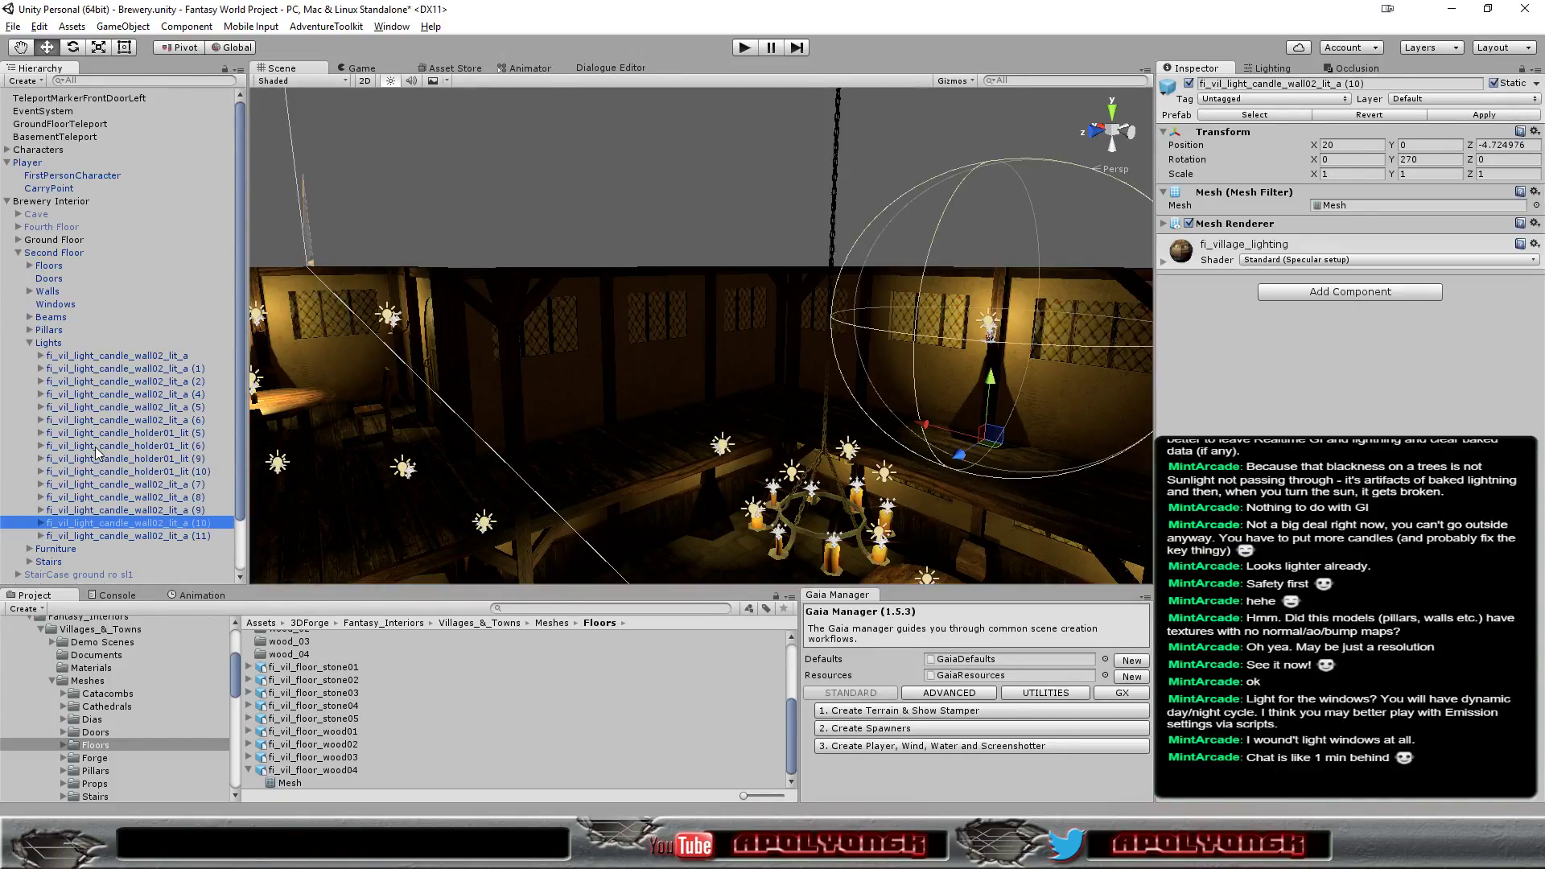
# Slide wall candle lit_a (10) along X and set its Position X to exactly 22.5
pyautogui.click(925, 425)
pyautogui.moveTo(926, 425); pyautogui.dragTo(782, 414)
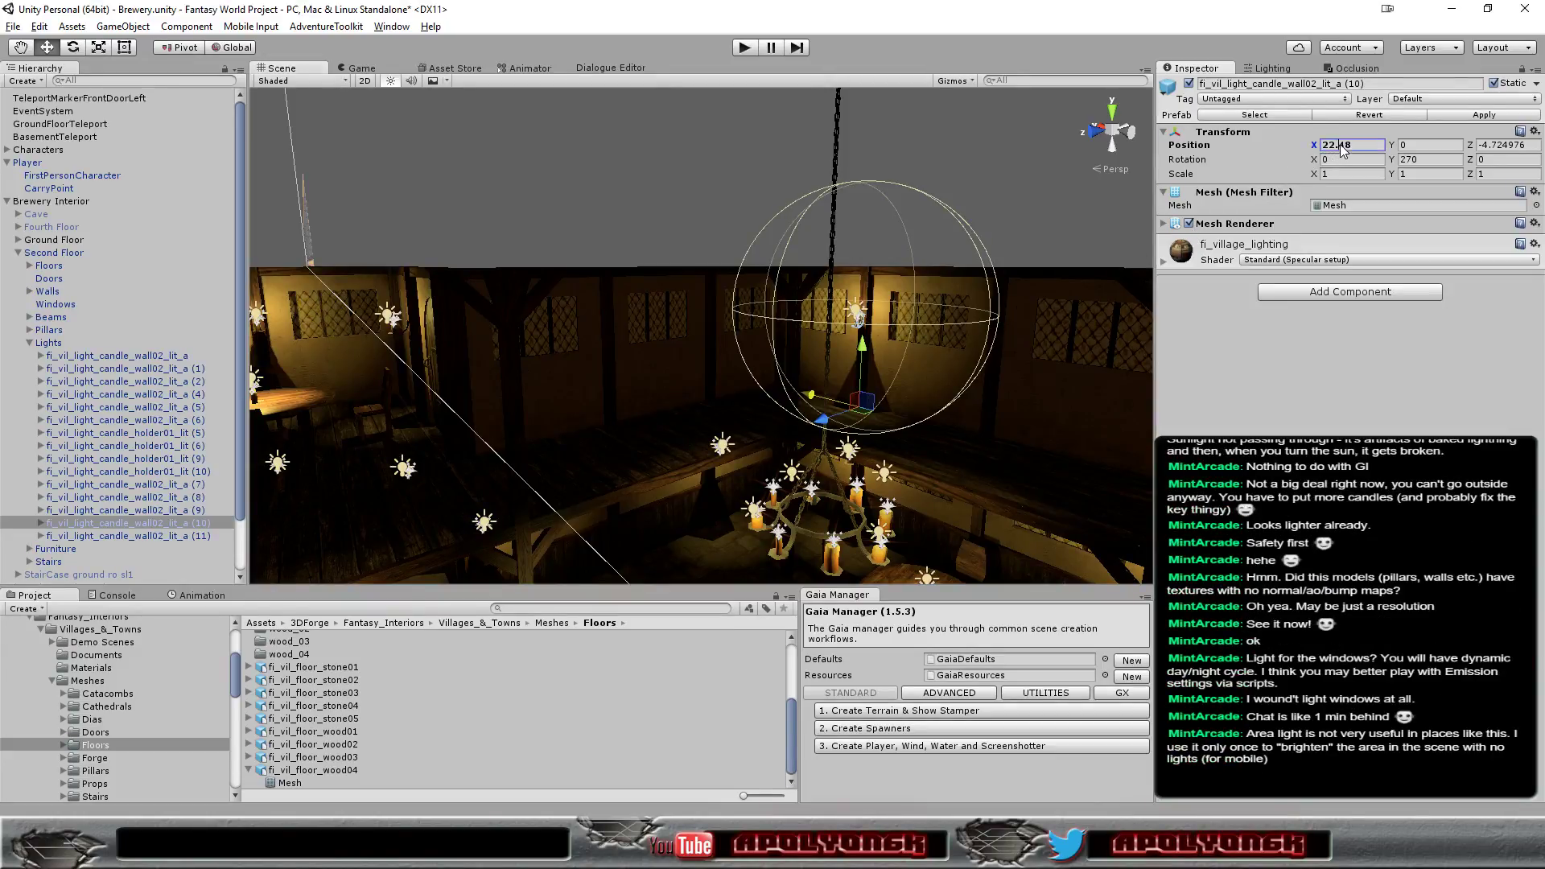
pyautogui.moveTo(1335, 145); pyautogui.dragTo(1357, 158)
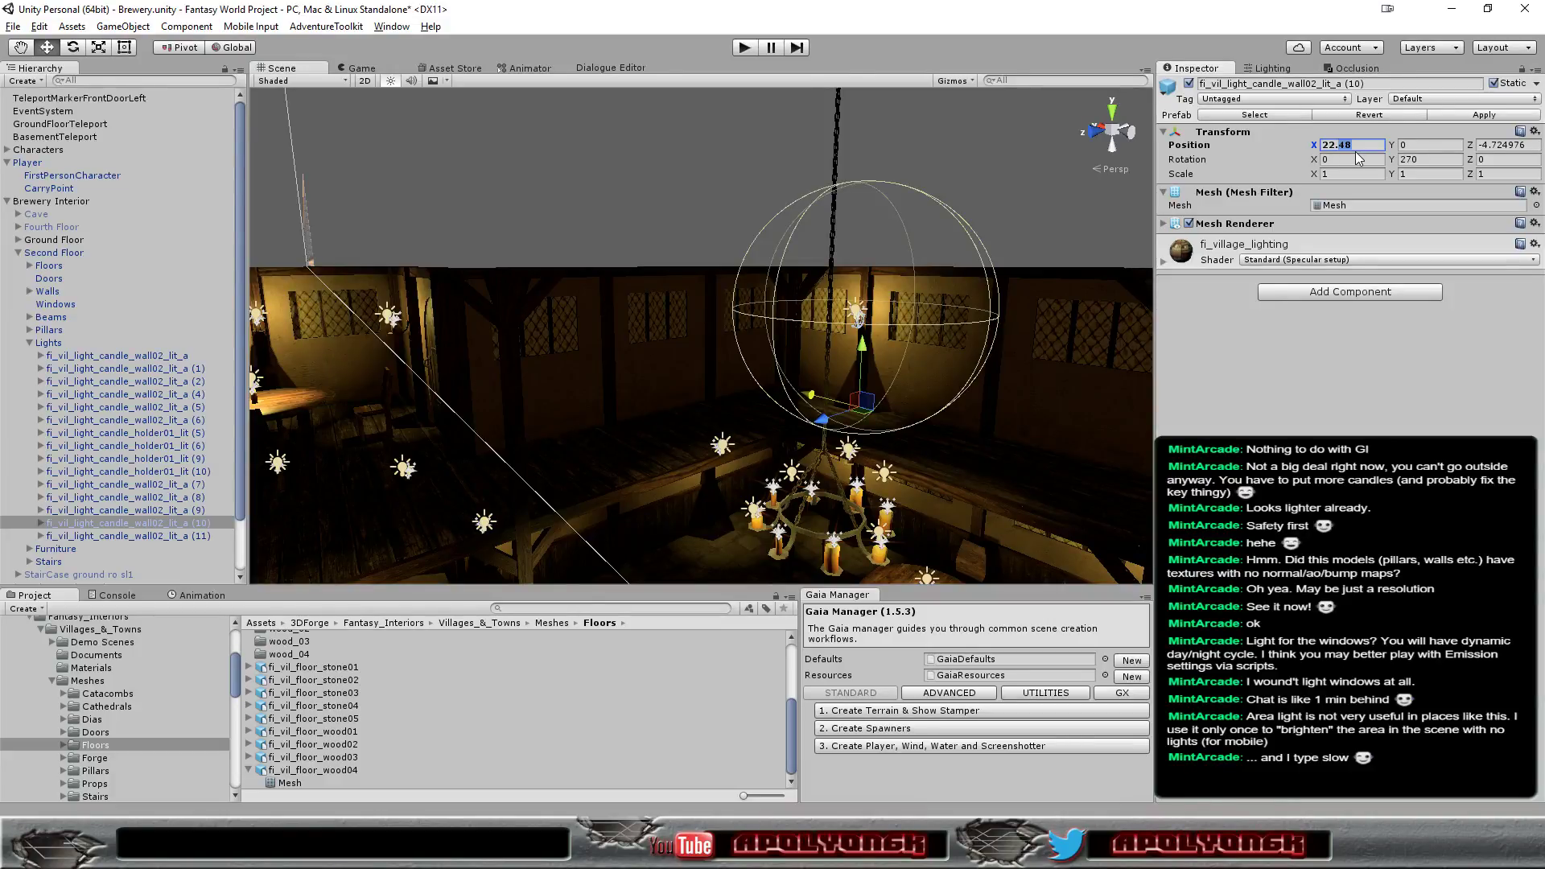
pyautogui.write('5')
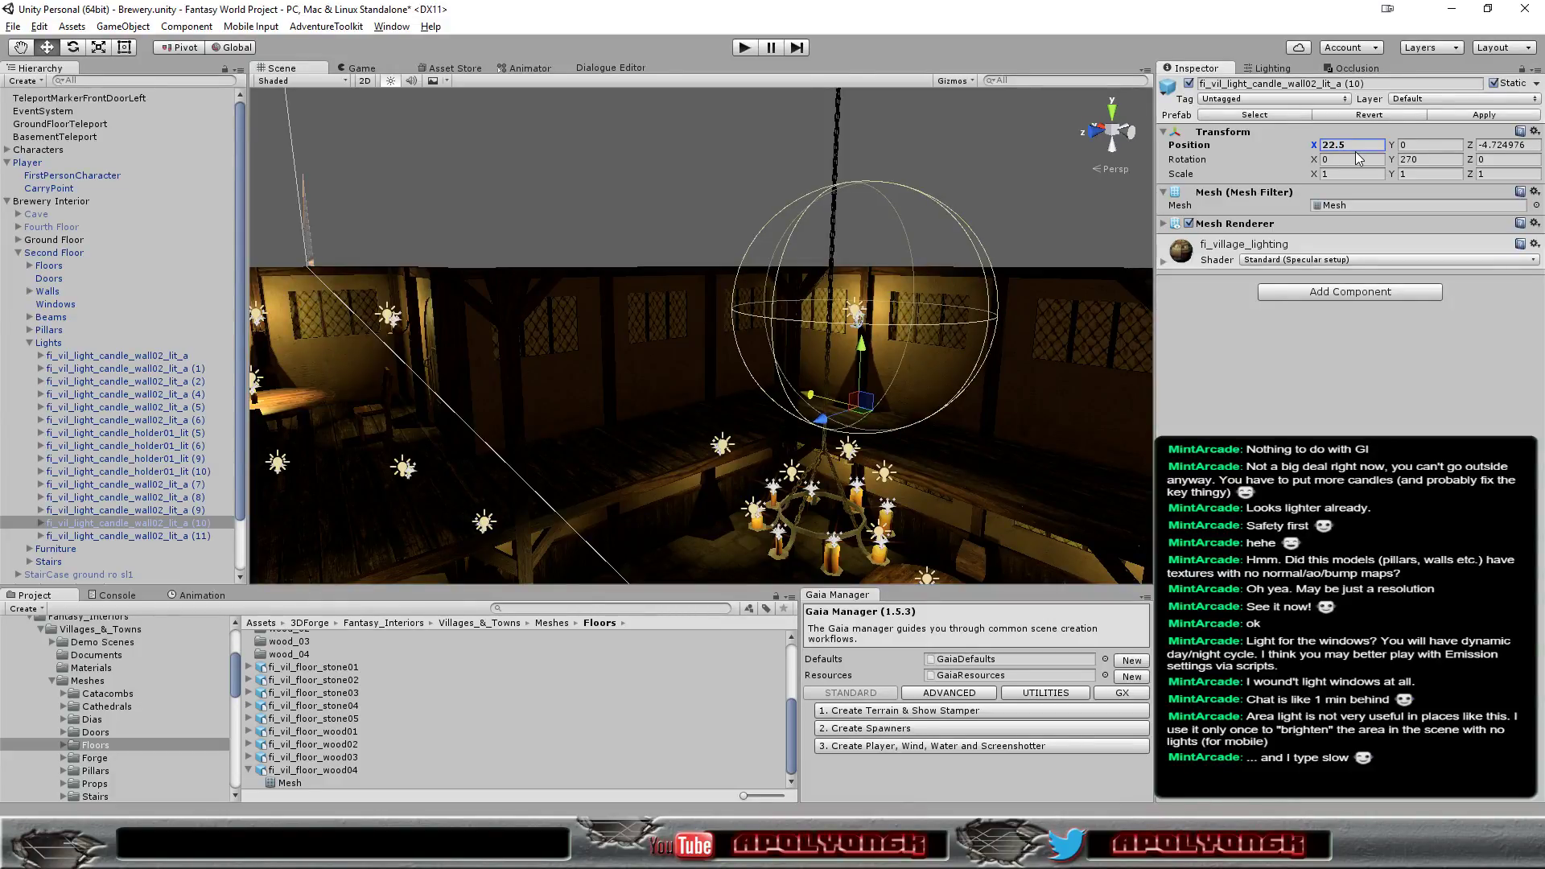
pyautogui.scroll(2, 980, 416)
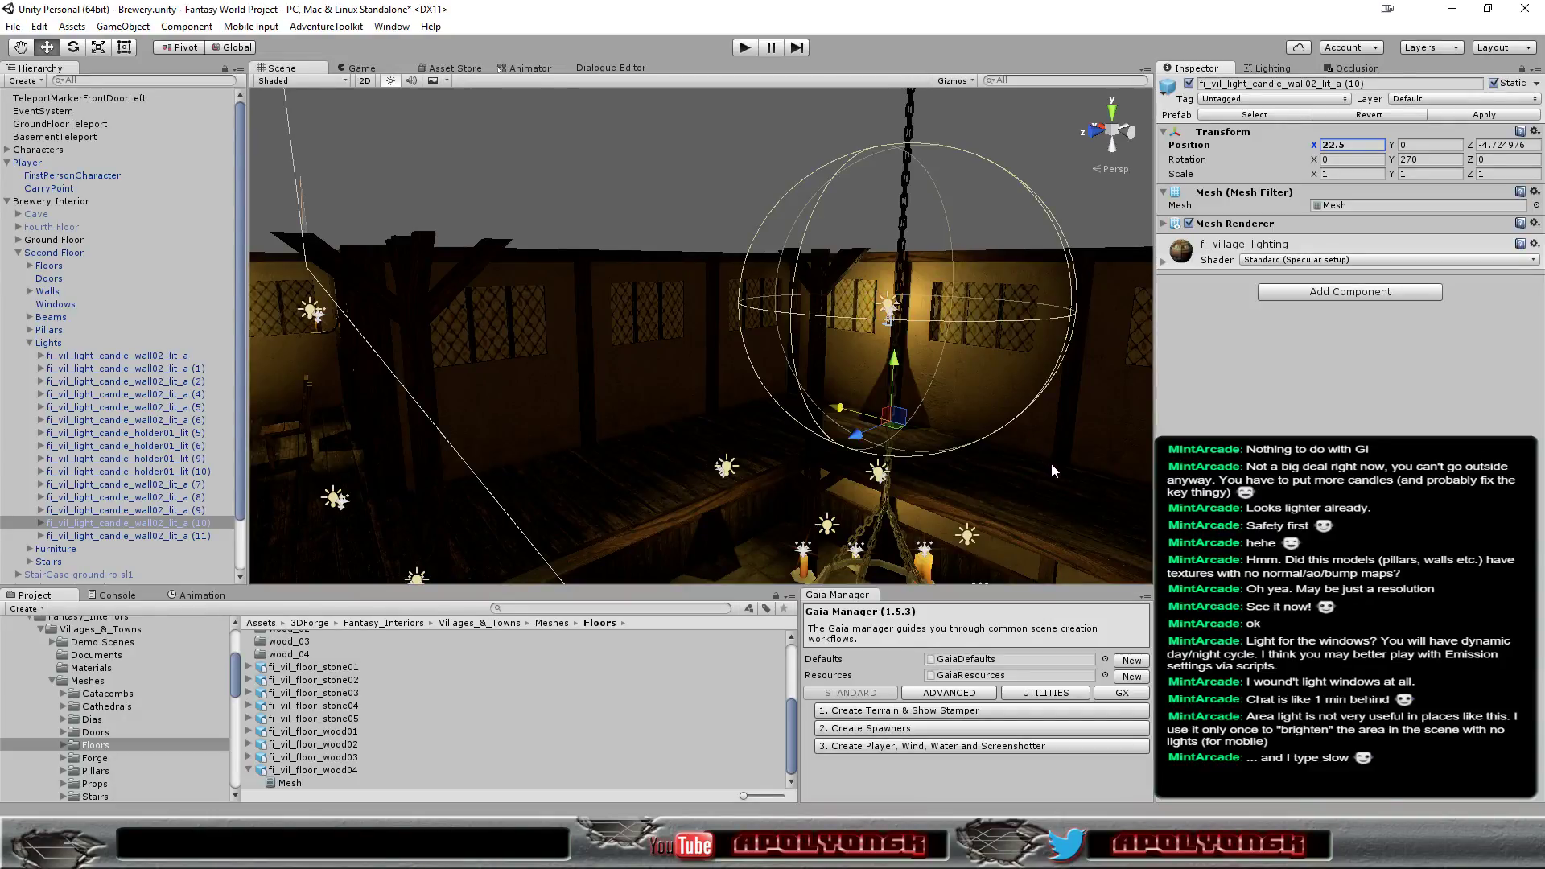
# Move wall candle light (11) along the wall to Position X 12.5
pyautogui.keyDown('alt'); pyautogui.moveTo(1052, 465); pyautogui.dragTo(966, 547); pyautogui.keyUp('alt')
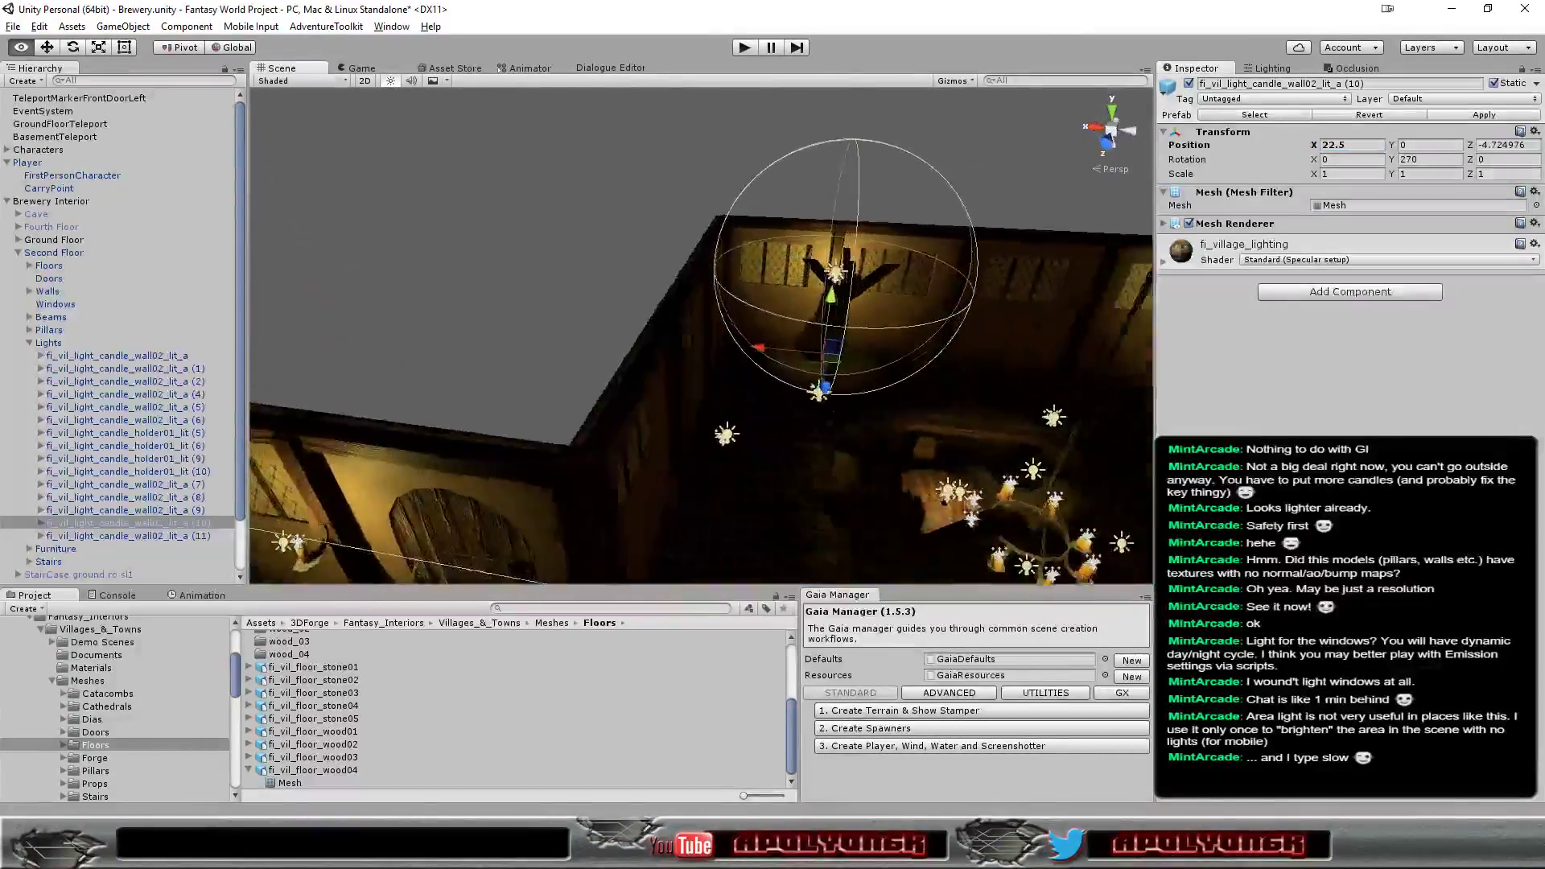
pyautogui.keyDown('alt'); pyautogui.moveTo(1006, 483); pyautogui.dragTo(1015, 414); pyautogui.keyUp('alt')
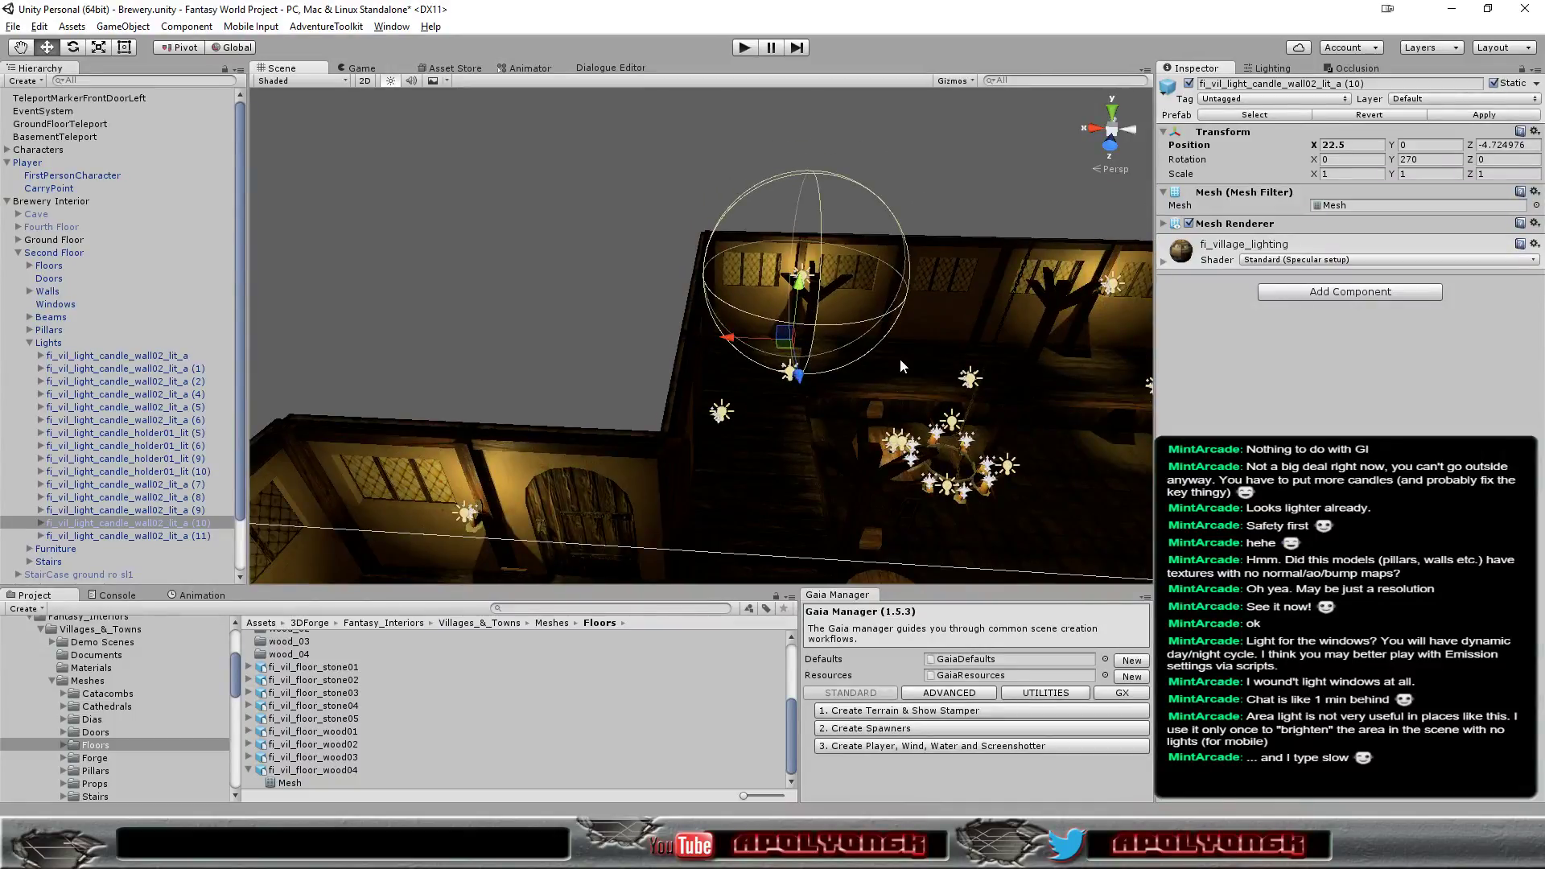
pyautogui.click(148, 536)
pyautogui.scroll(-2, 606, 440)
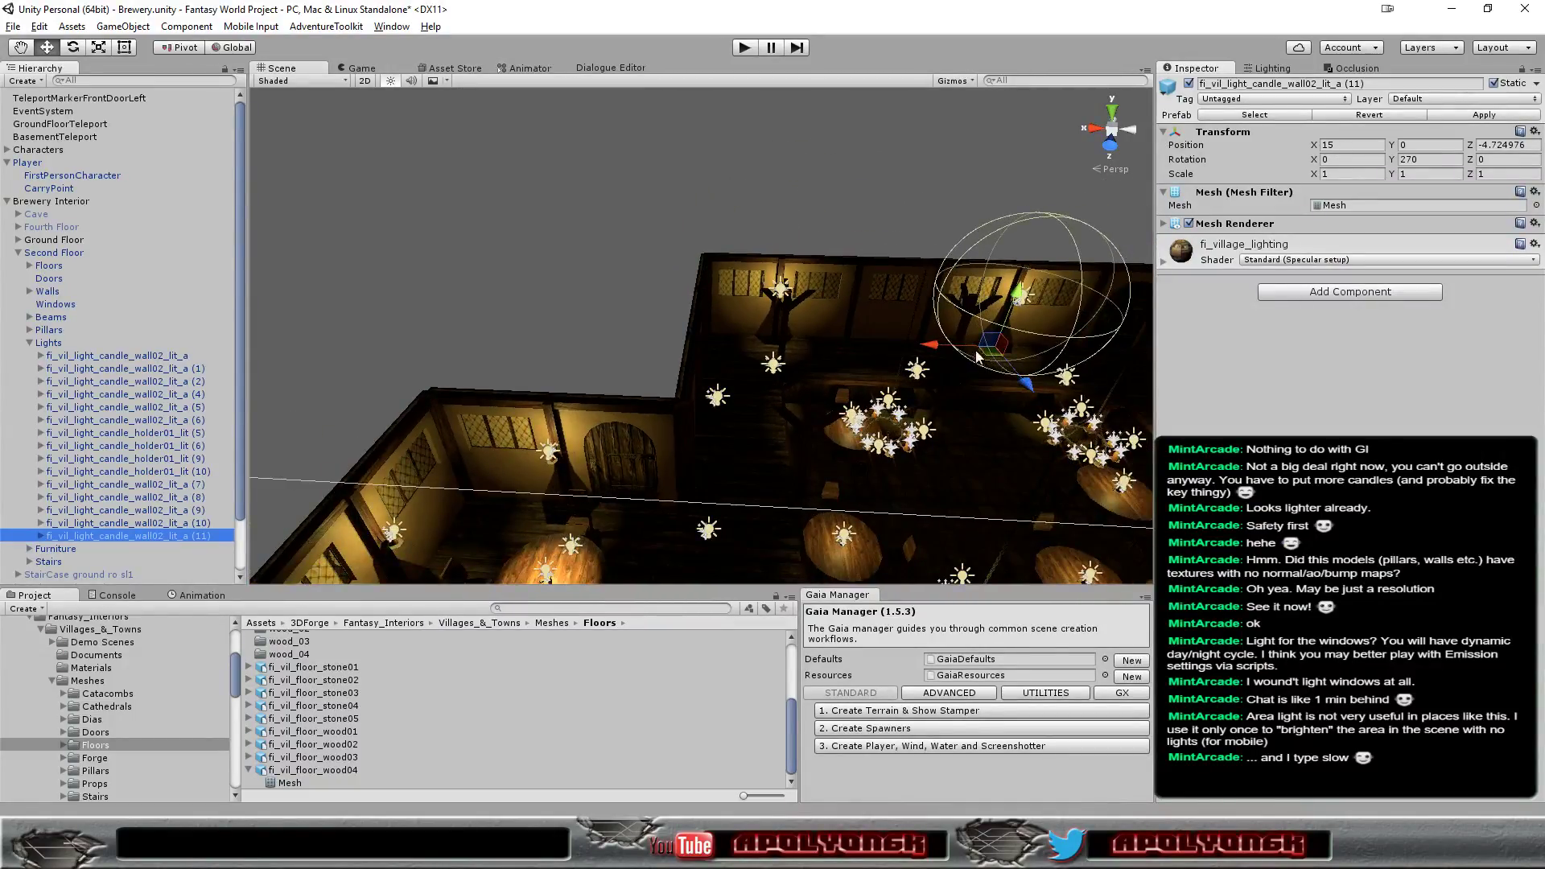
pyautogui.moveTo(939, 349); pyautogui.dragTo(1008, 353)
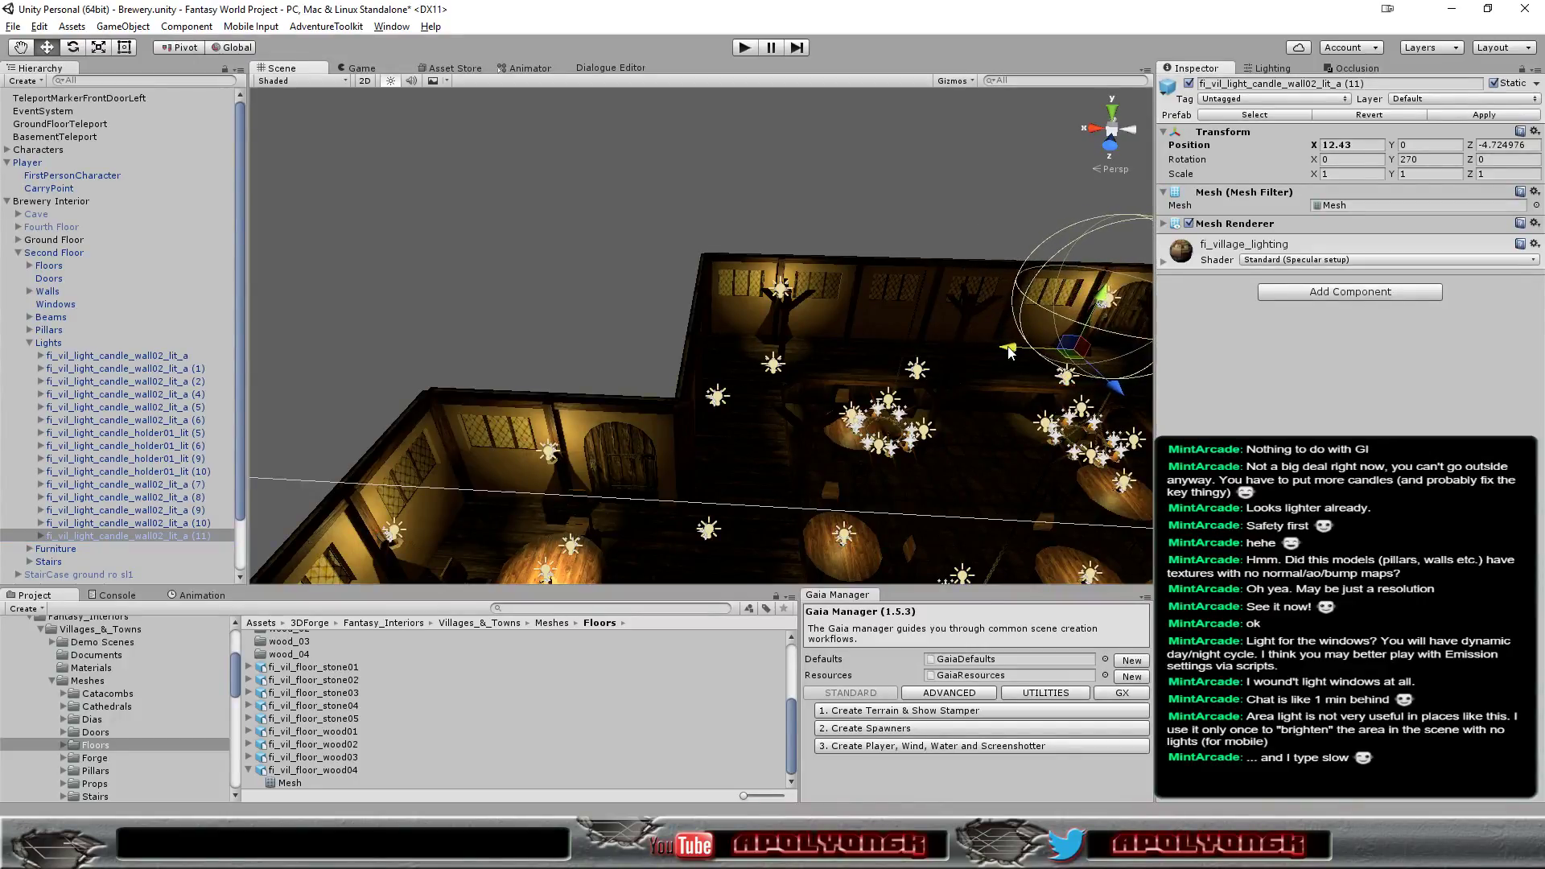
pyautogui.click(1349, 153)
pyautogui.write('12.5')
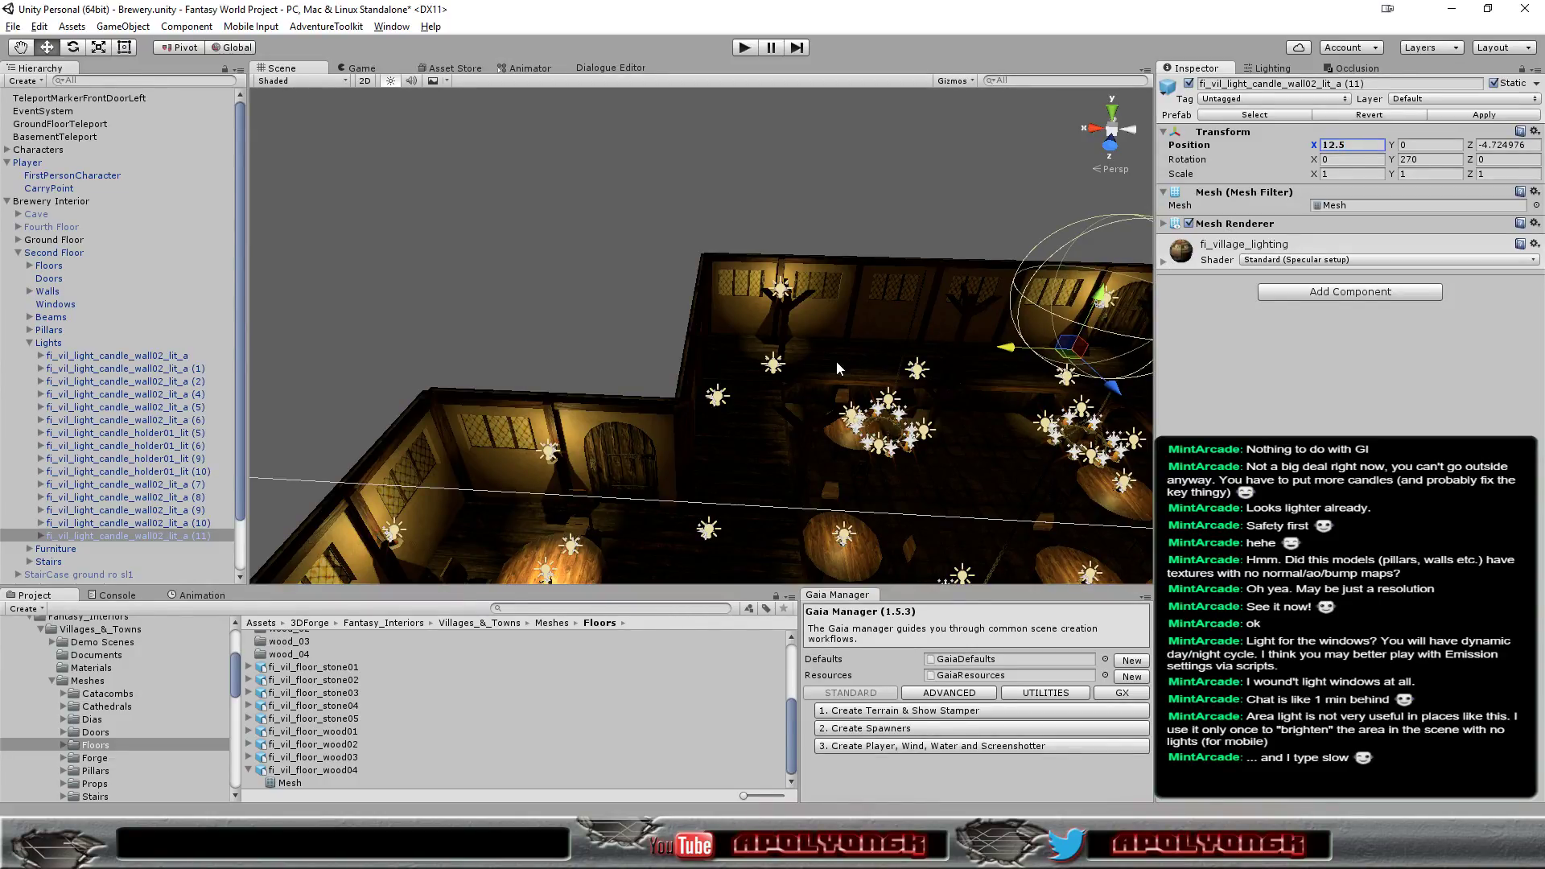
pyautogui.moveTo(1007, 347)
pyautogui.mouseDown()
pyautogui.moveTo(946, 345)
pyautogui.moveTo(1012, 346)
pyautogui.mouseUp()
pyautogui.click(1357, 148)
pyautogui.press('BackSpace')
# Duplicate candle light (11) as light (12) and place it further along at X 17.5
pyautogui.click(108, 534)
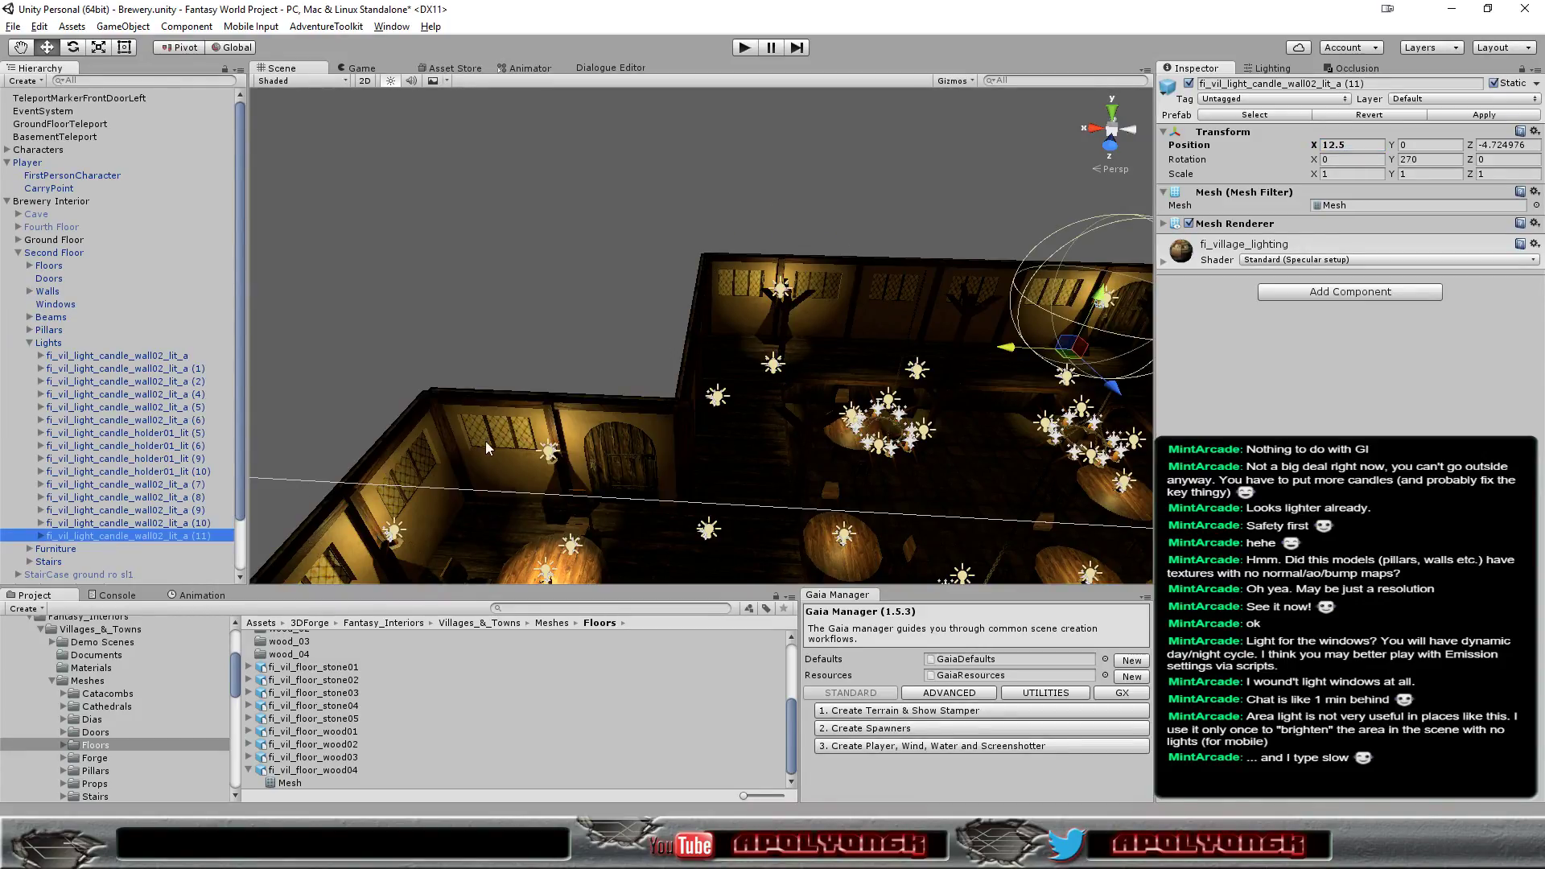
pyautogui.hotkey('ctrl', 'd')
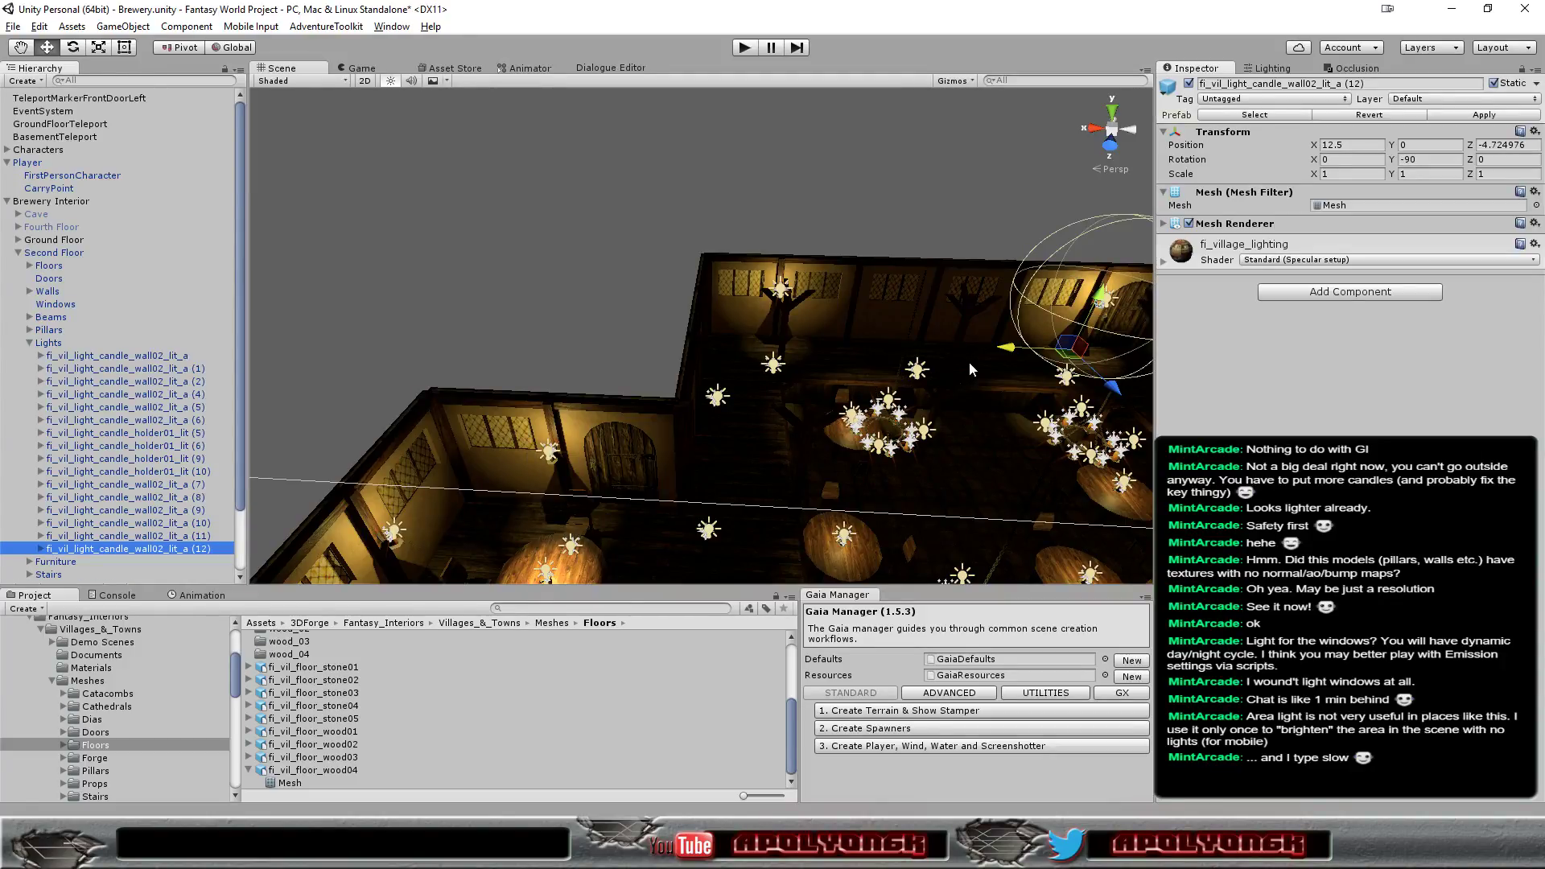
pyautogui.moveTo(1003, 349); pyautogui.dragTo(856, 351)
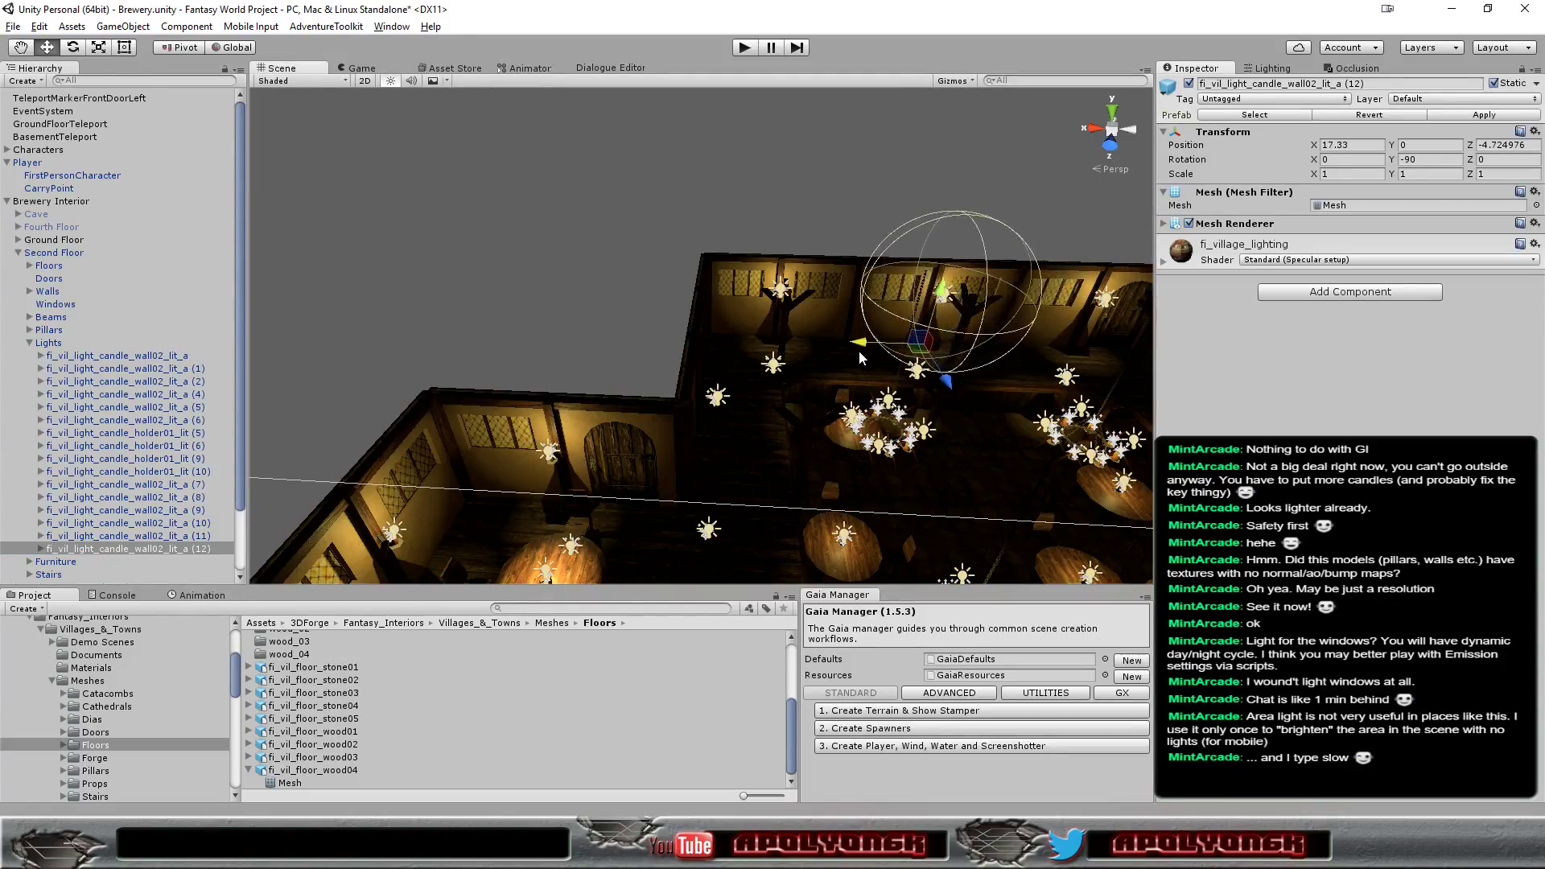
pyautogui.scroll(3, 925, 363)
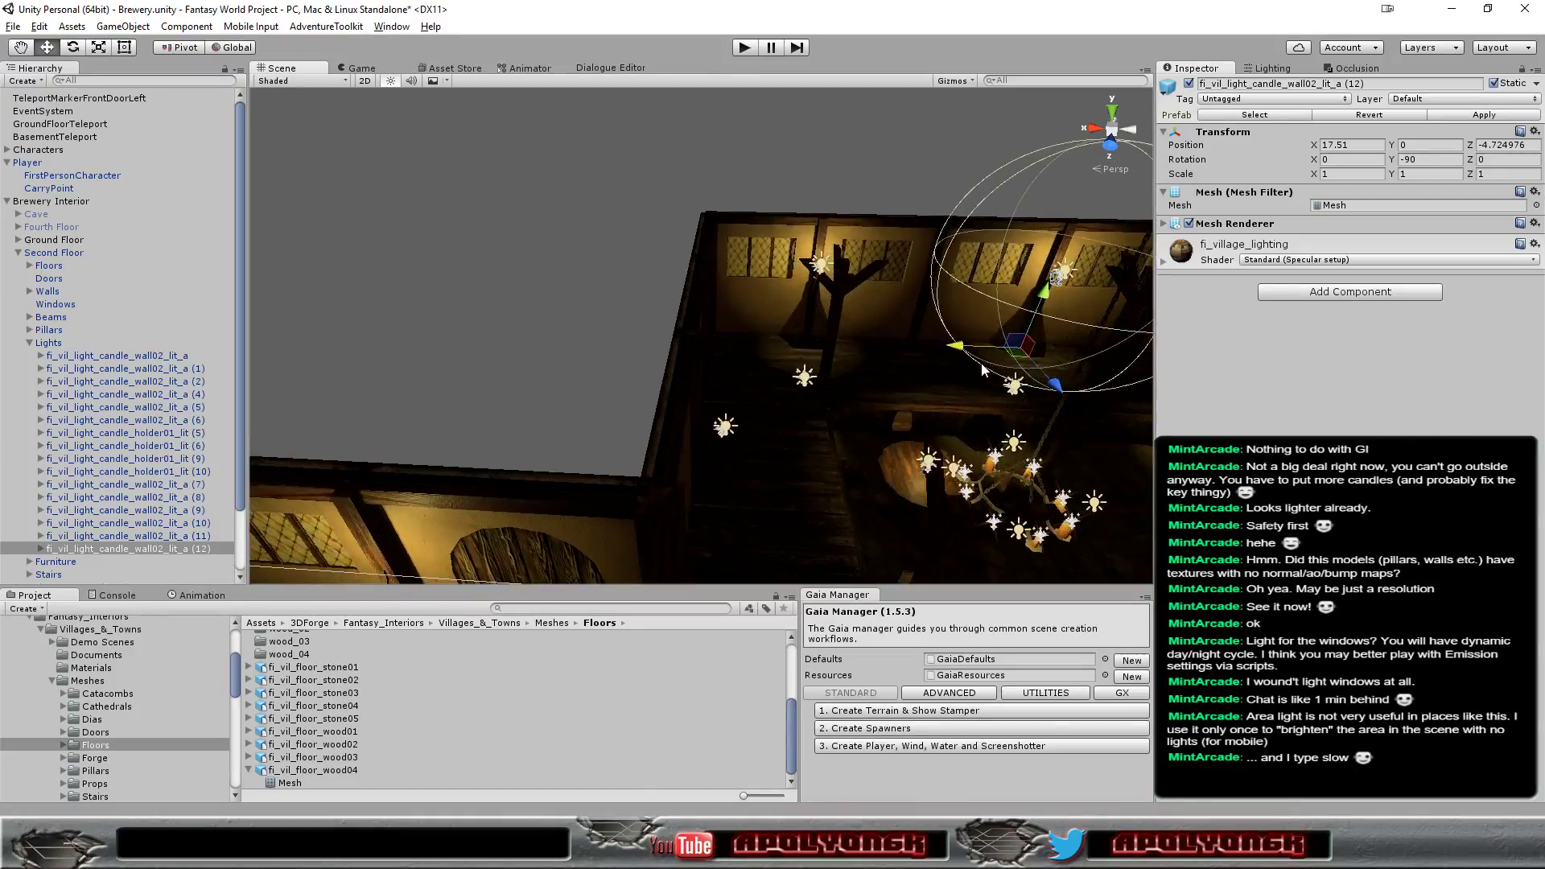
pyautogui.moveTo(977, 367)
pyautogui.keyDown('alt'); pyautogui.mouseDown()
pyautogui.moveTo(471, 281)
pyautogui.moveTo(570, 304)
pyautogui.mouseUp(); pyautogui.keyUp('alt')
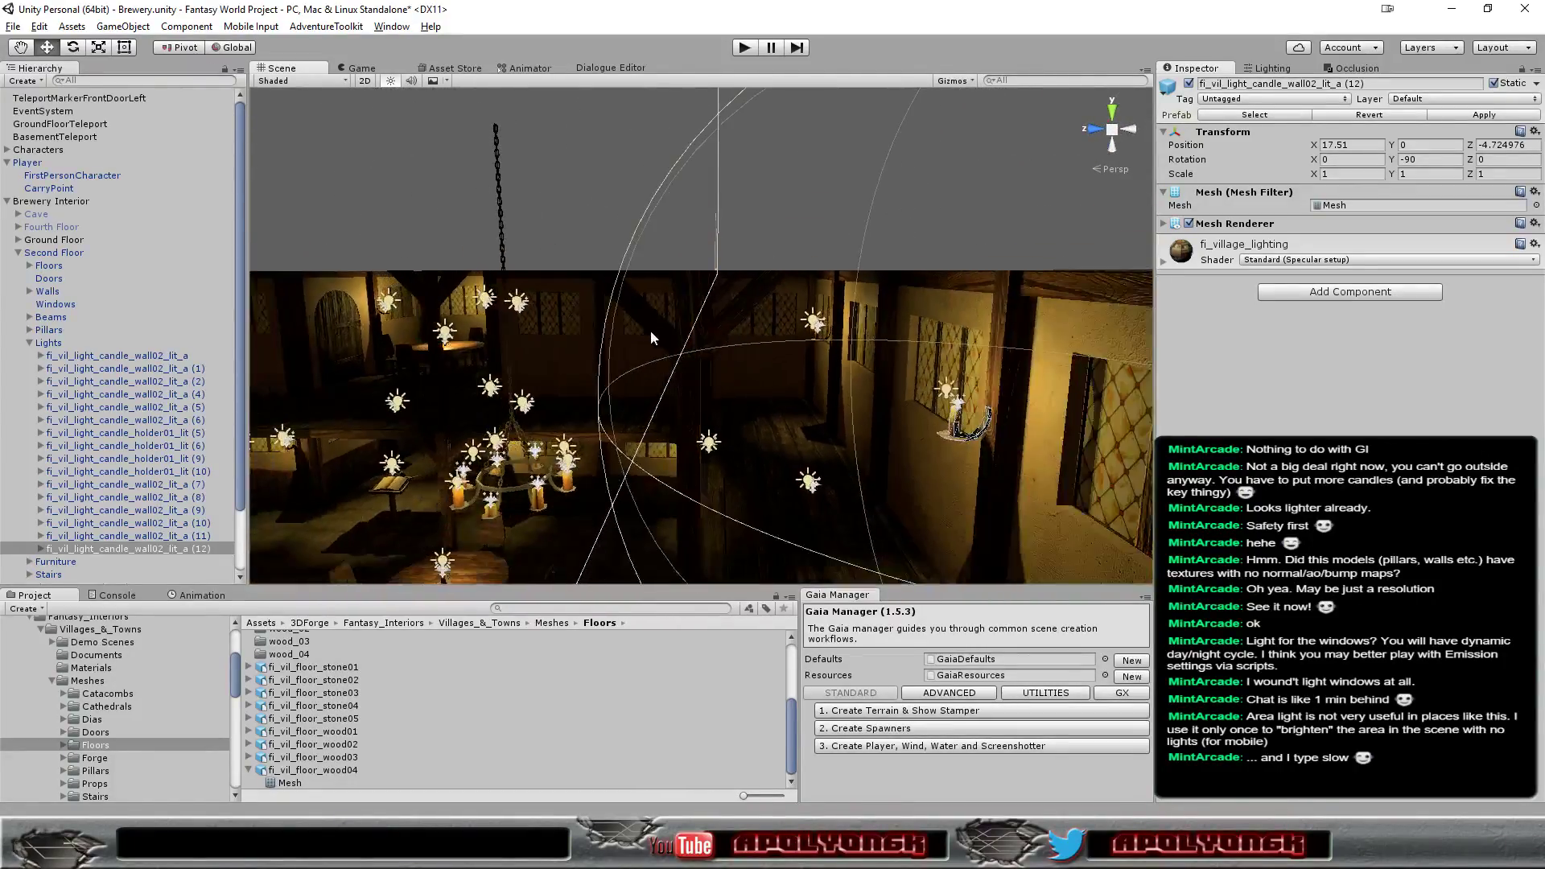
pyautogui.click(1352, 148)
pyautogui.press('BackSpace')
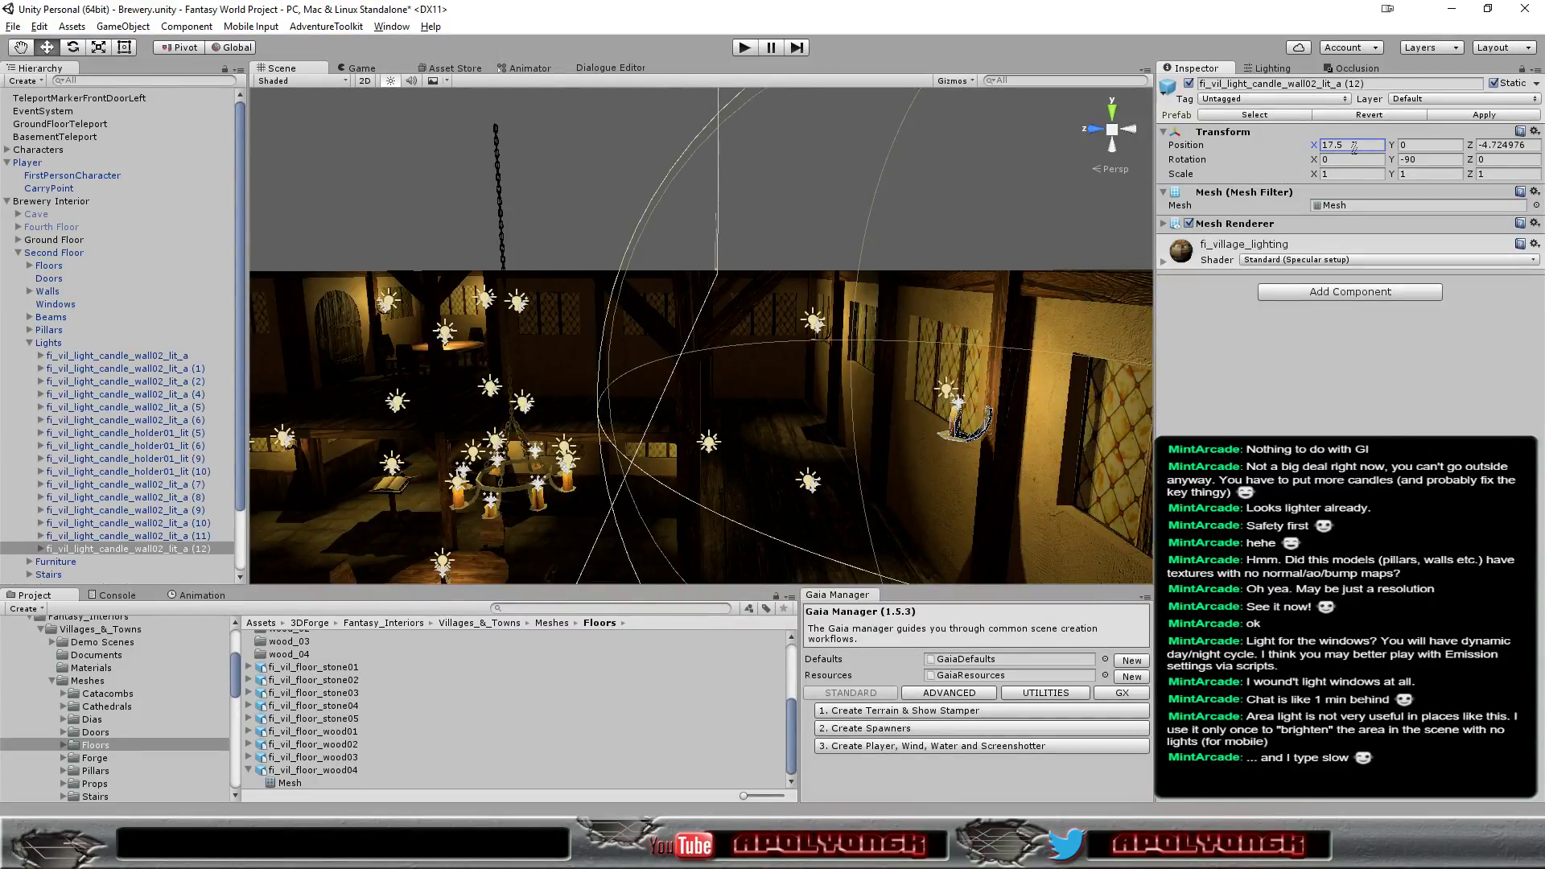
pyautogui.press('f')
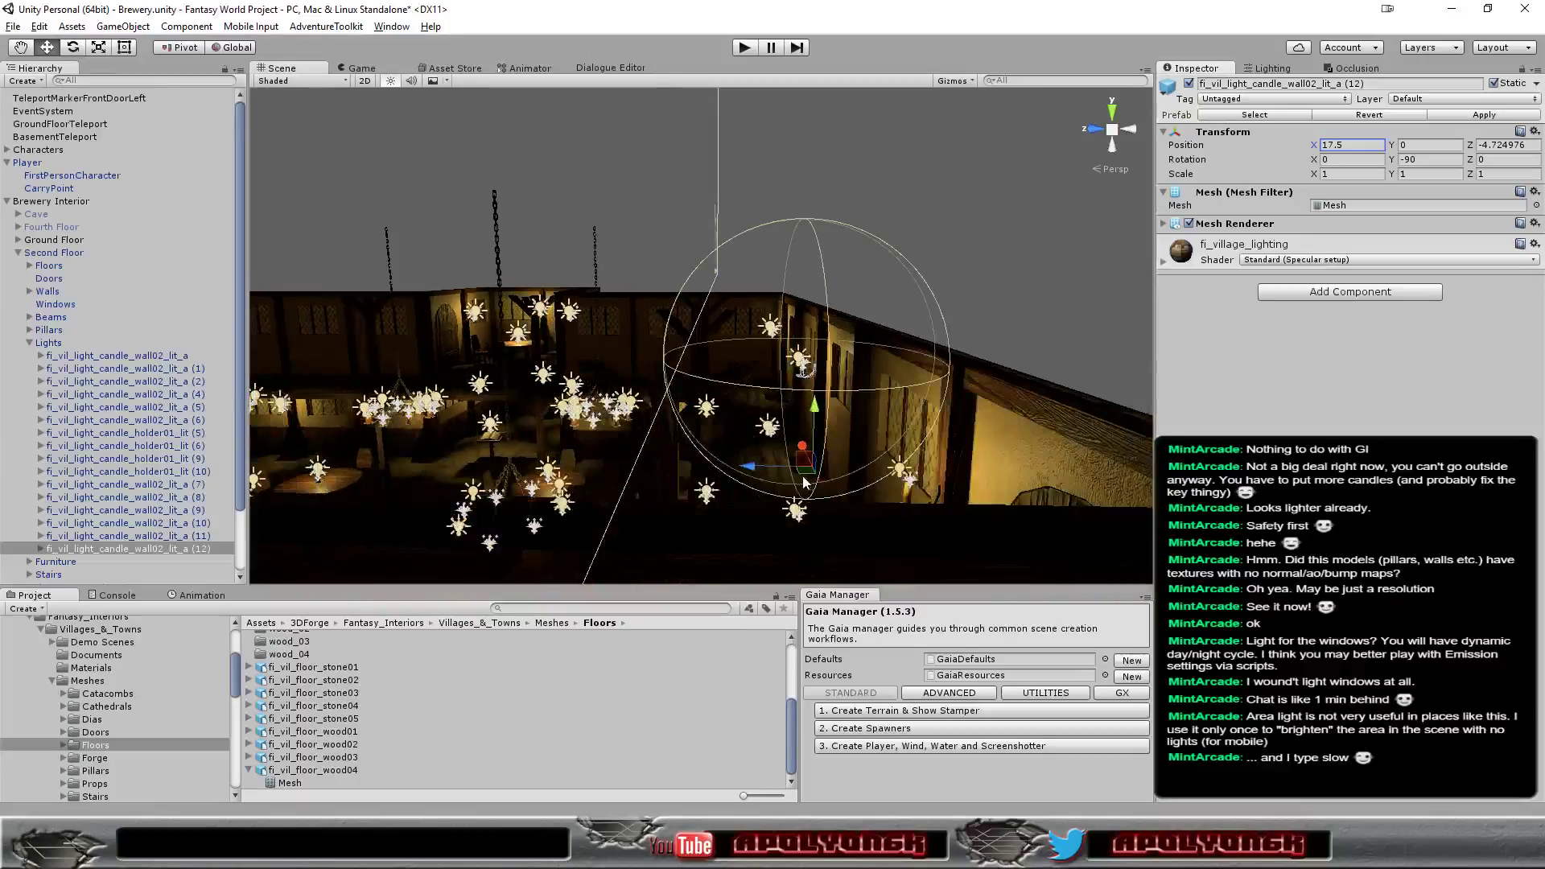
pyautogui.moveTo(771, 471)
pyautogui.keyDown('alt'); pyautogui.mouseDown()
pyautogui.moveTo(1076, 599)
pyautogui.moveTo(911, 613)
pyautogui.moveTo(832, 518)
pyautogui.moveTo(809, 534)
pyautogui.mouseUp(); pyautogui.keyUp('alt')
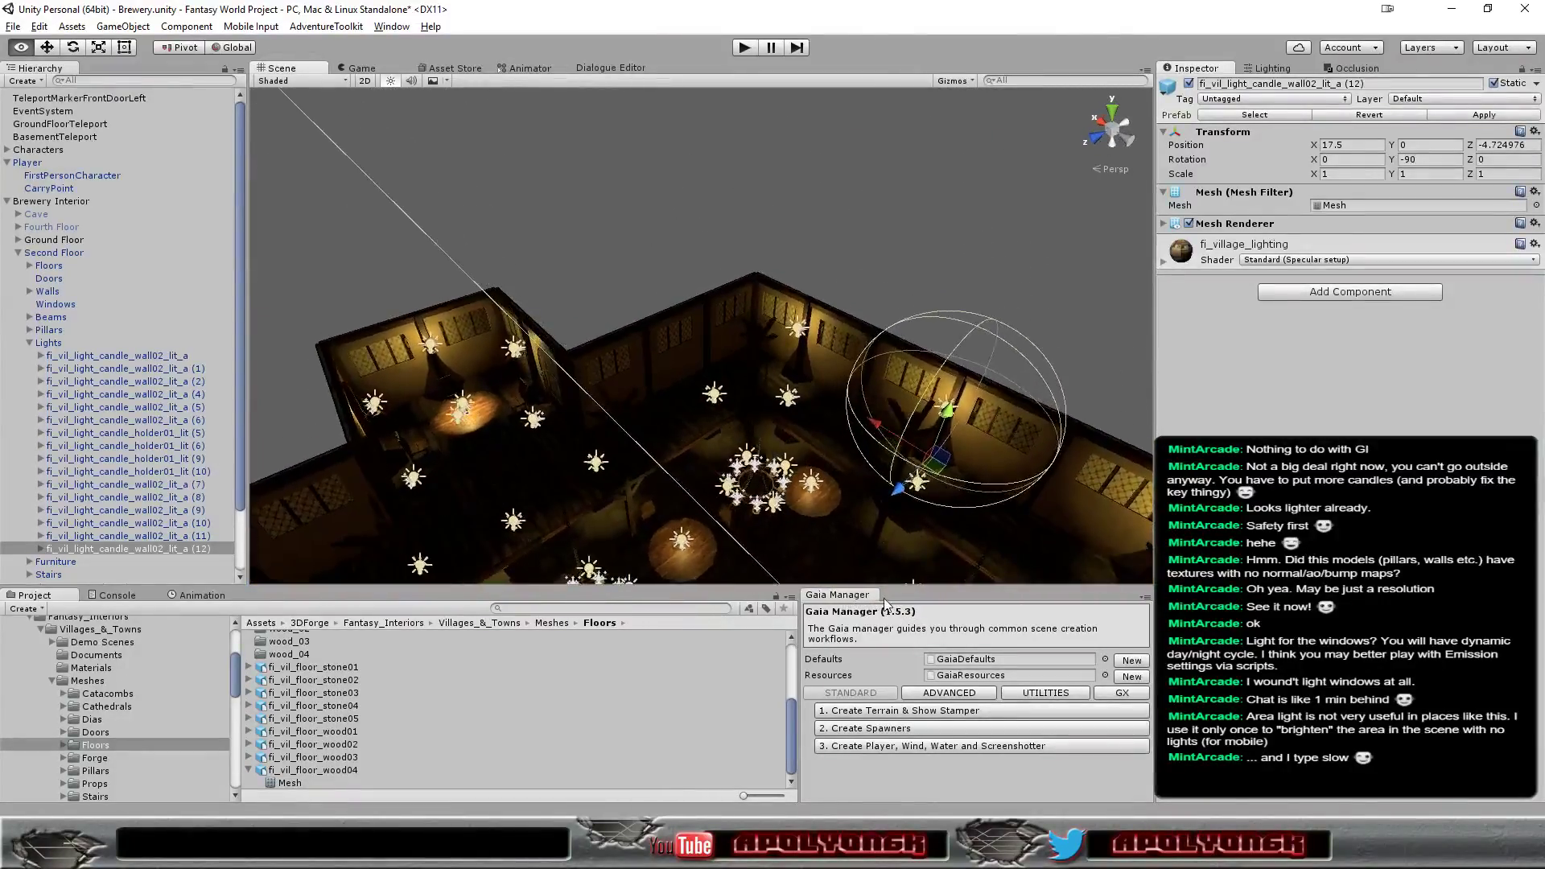
pyautogui.scroll(3, 809, 535)
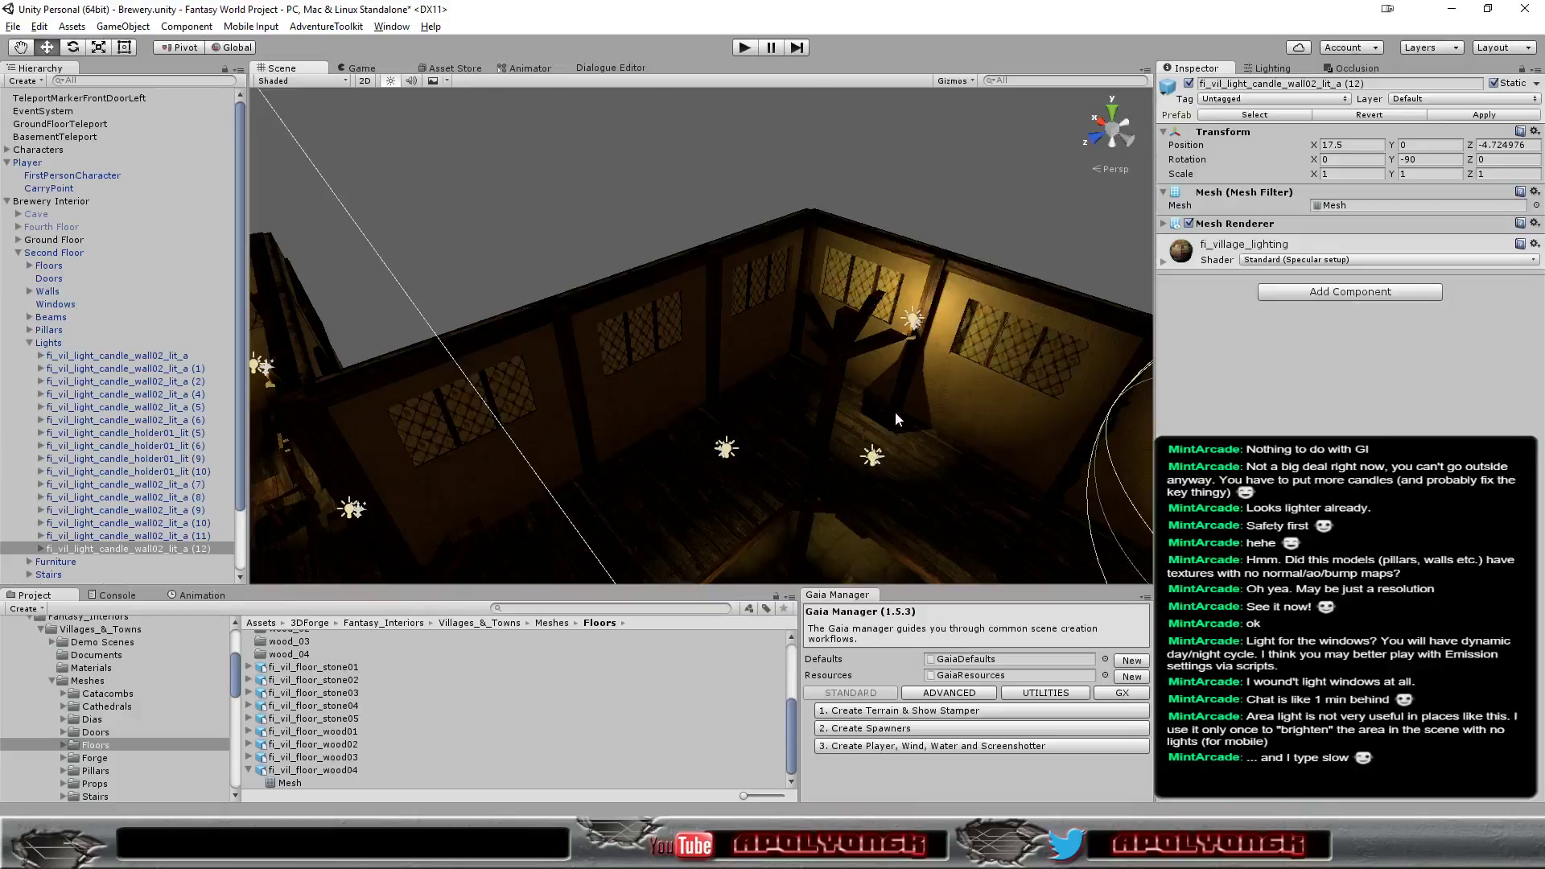
pyautogui.scroll(-3, 895, 412)
# Duplicate the candle as light (13), rotate it to Y 180 and slide it onto the adjoining wall
pyautogui.hotkey('ctrl', 'd')
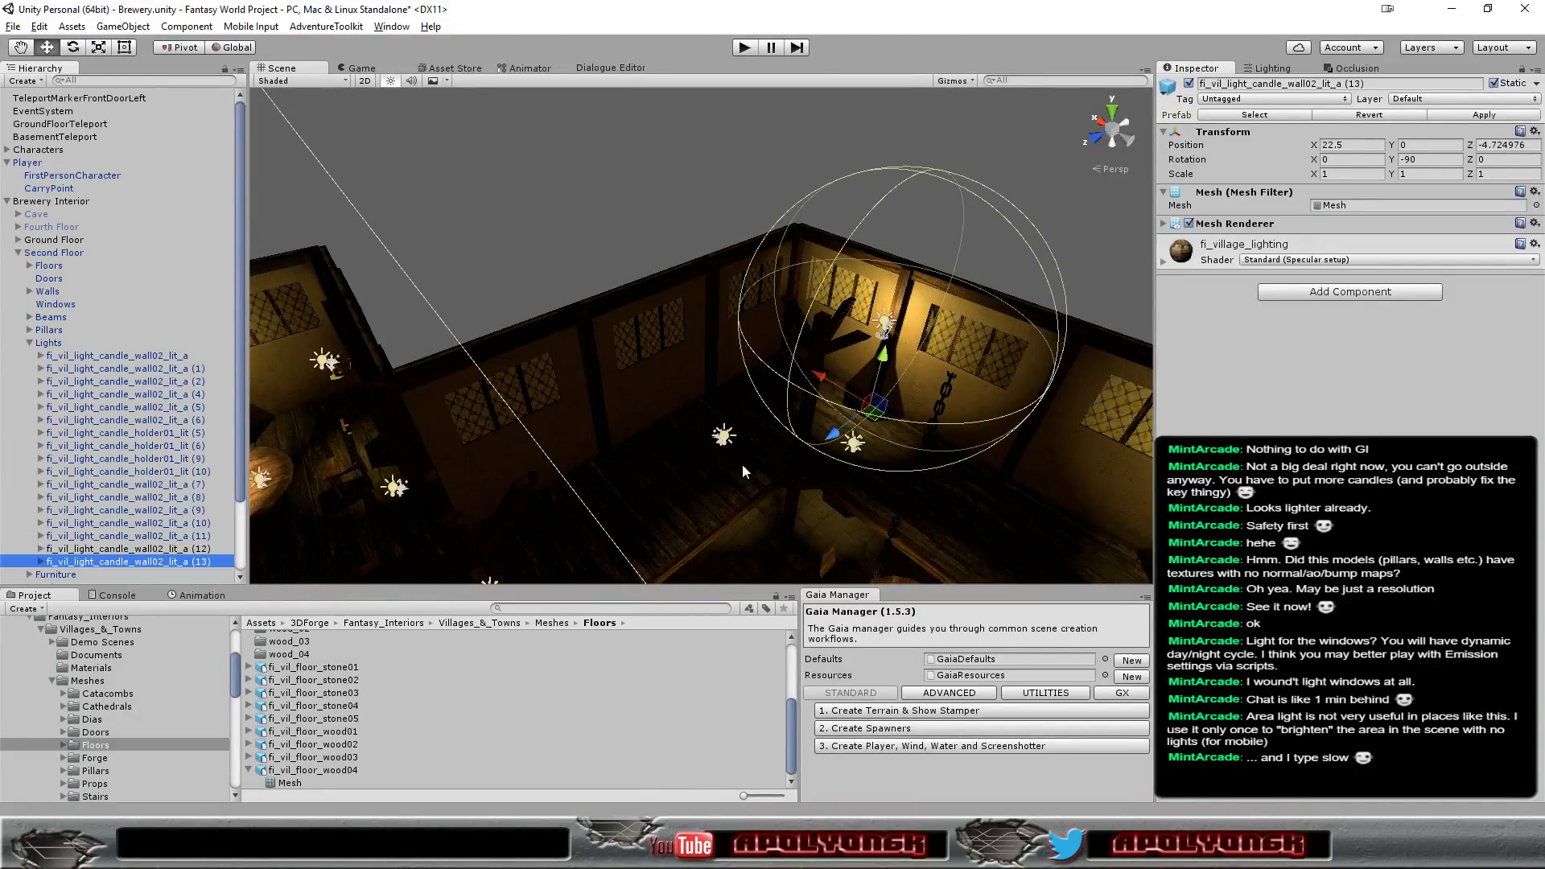
pyautogui.moveTo(837, 435)
pyautogui.mouseDown()
pyautogui.moveTo(763, 483)
pyautogui.moveTo(667, 406)
pyautogui.mouseUp()
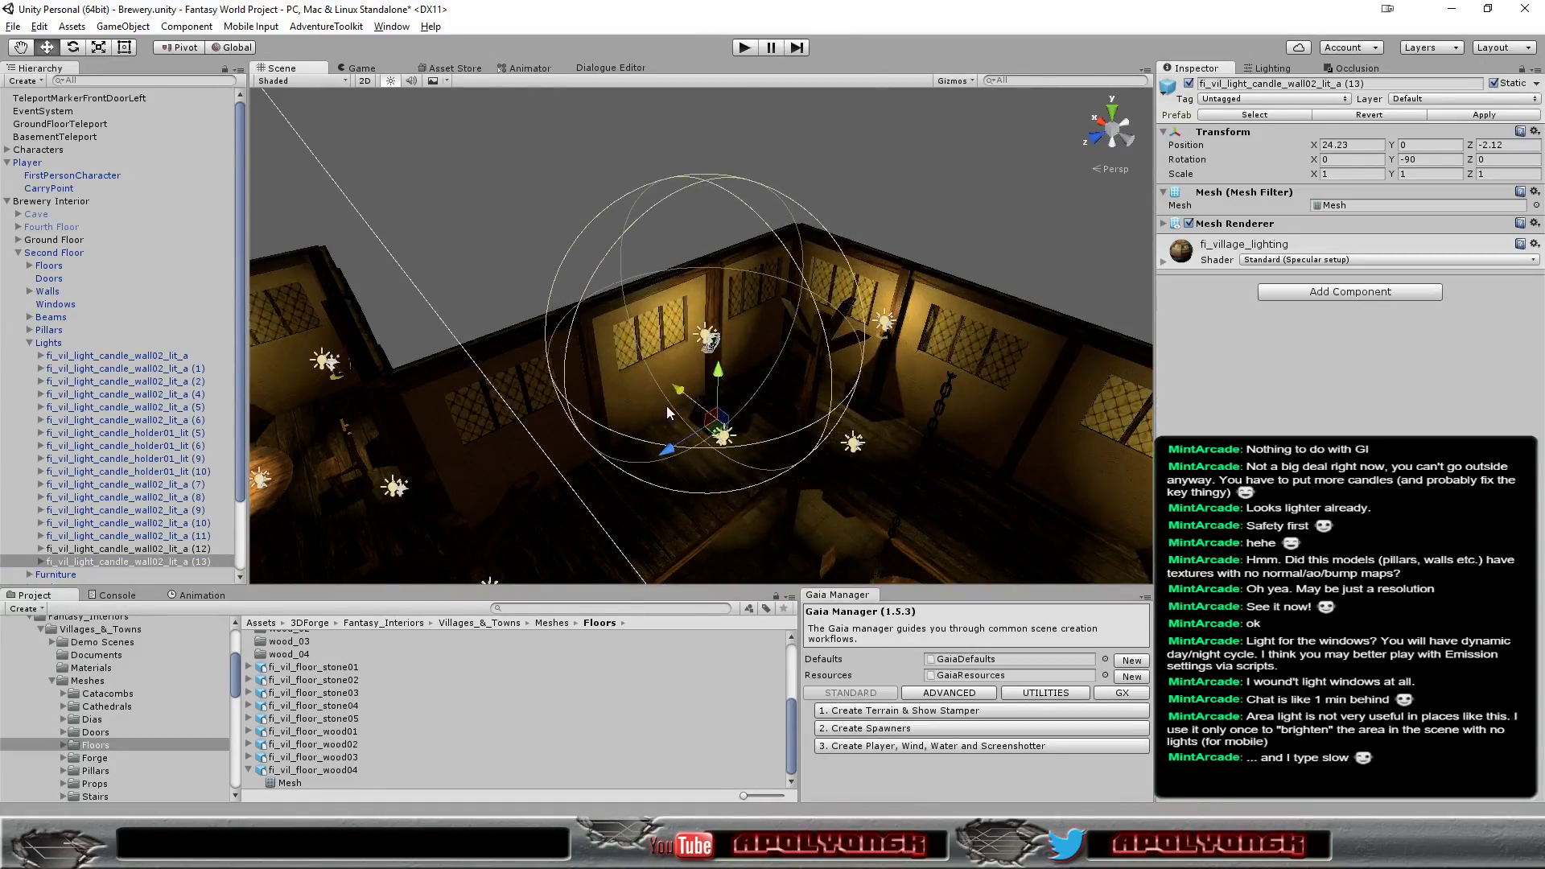
pyautogui.doubleClick(1408, 161)
pyautogui.write('0')
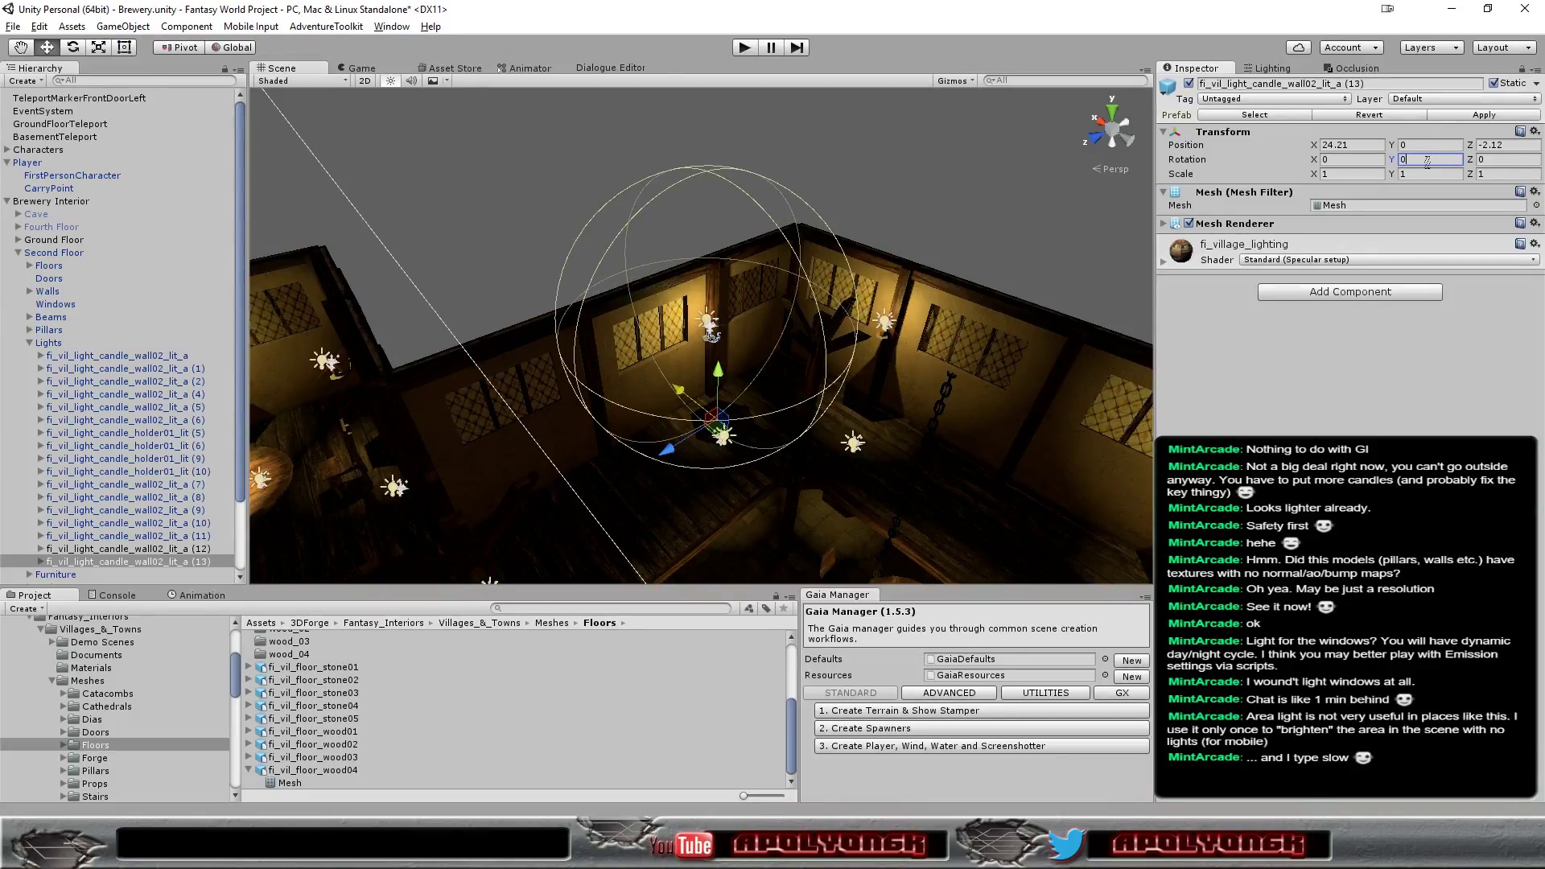
pyautogui.moveTo(682, 392); pyautogui.dragTo(691, 400)
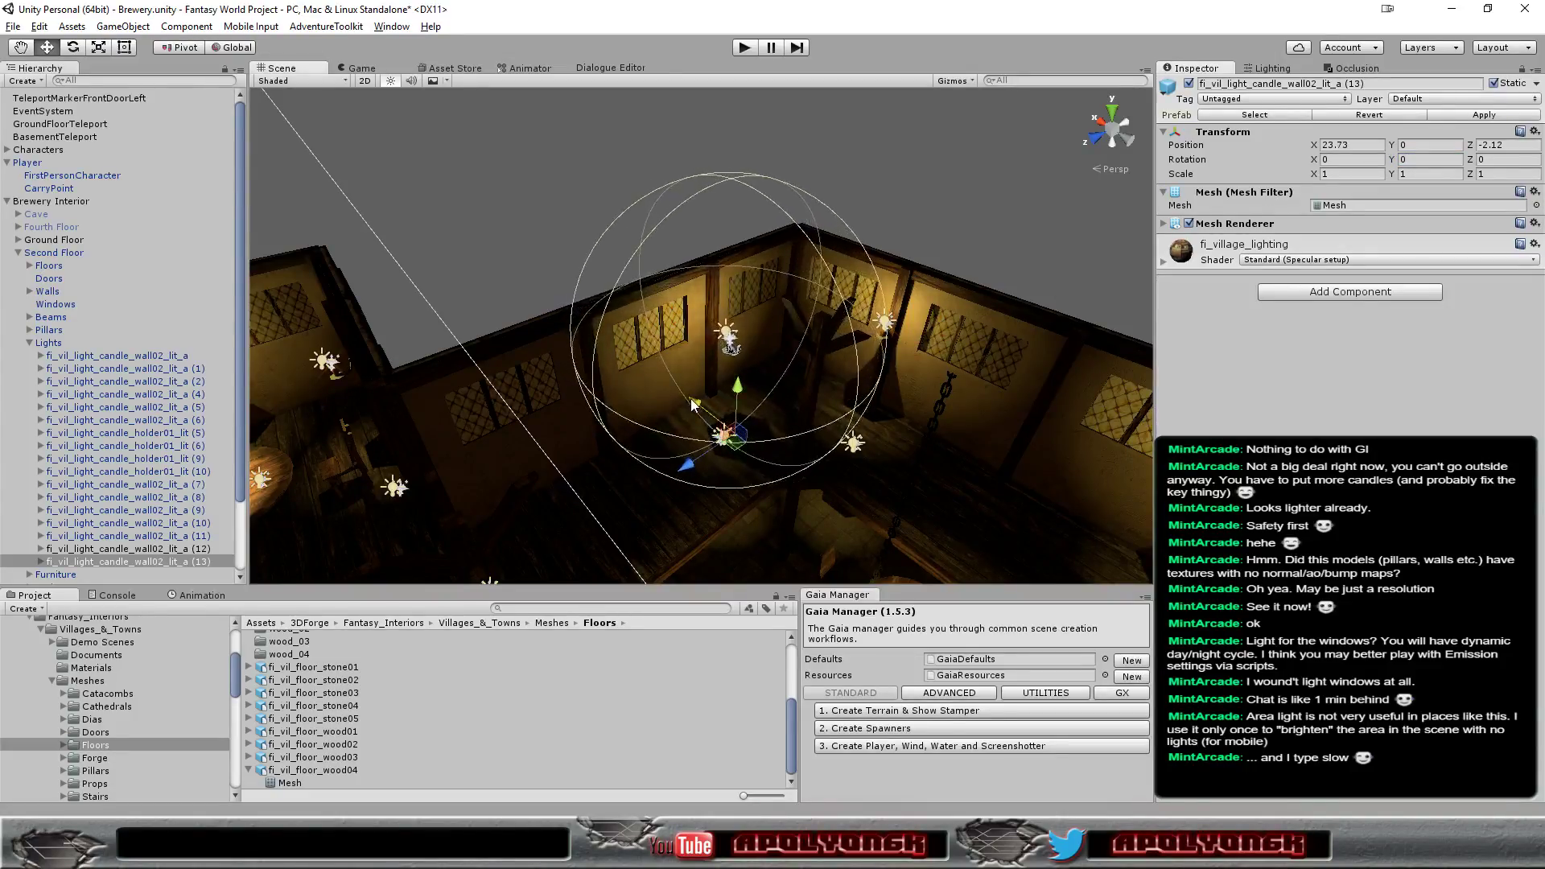
pyautogui.click(1430, 161)
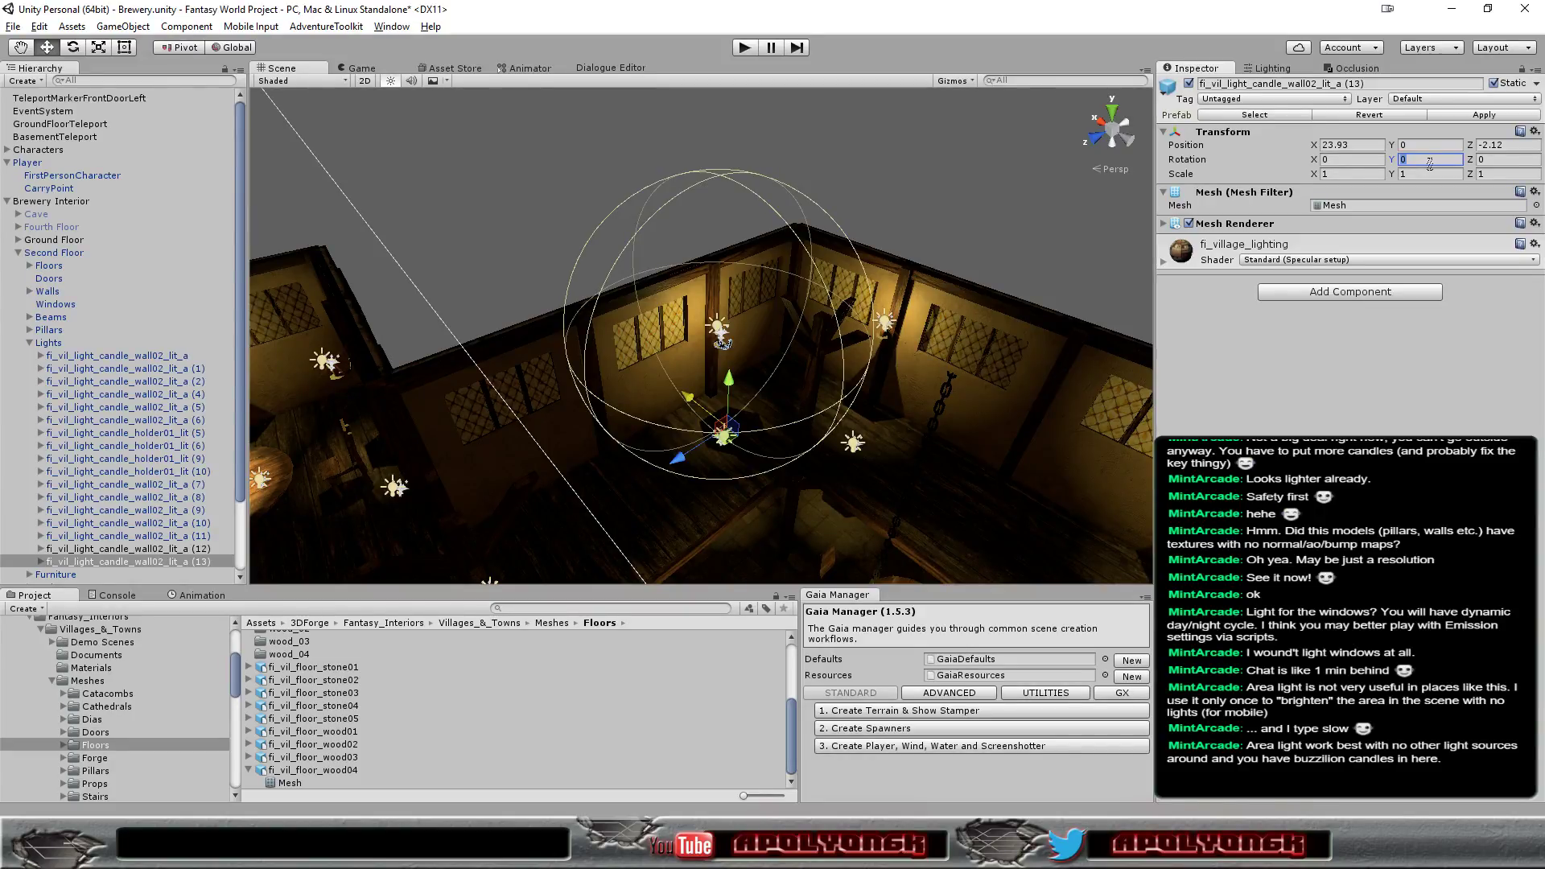
pyautogui.write('18')
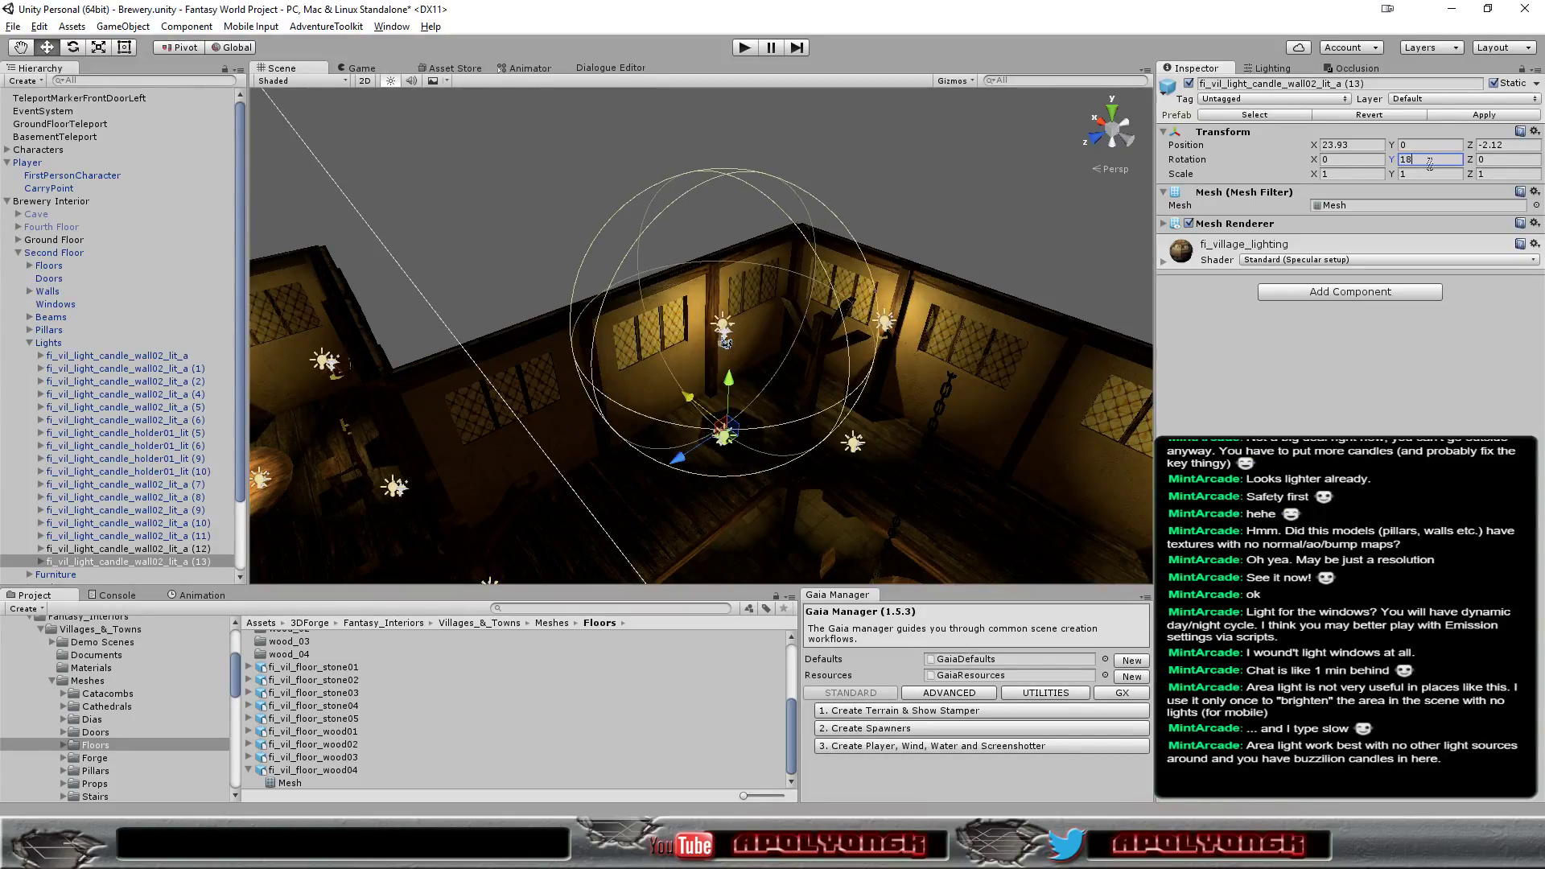
pyautogui.write('0')
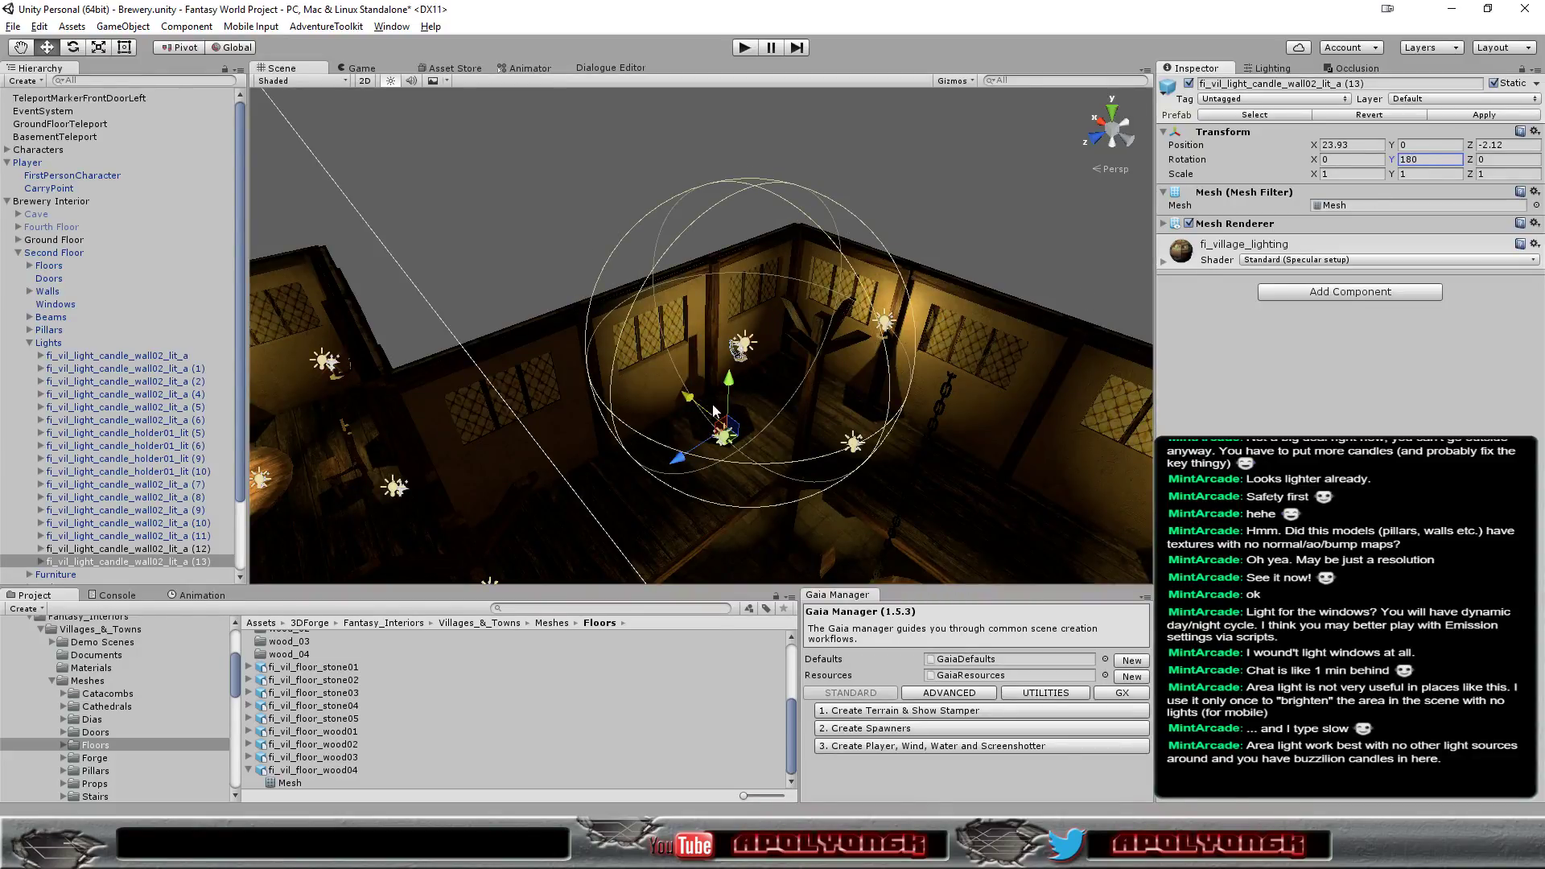
pyautogui.moveTo(678, 394); pyautogui.dragTo(660, 393)
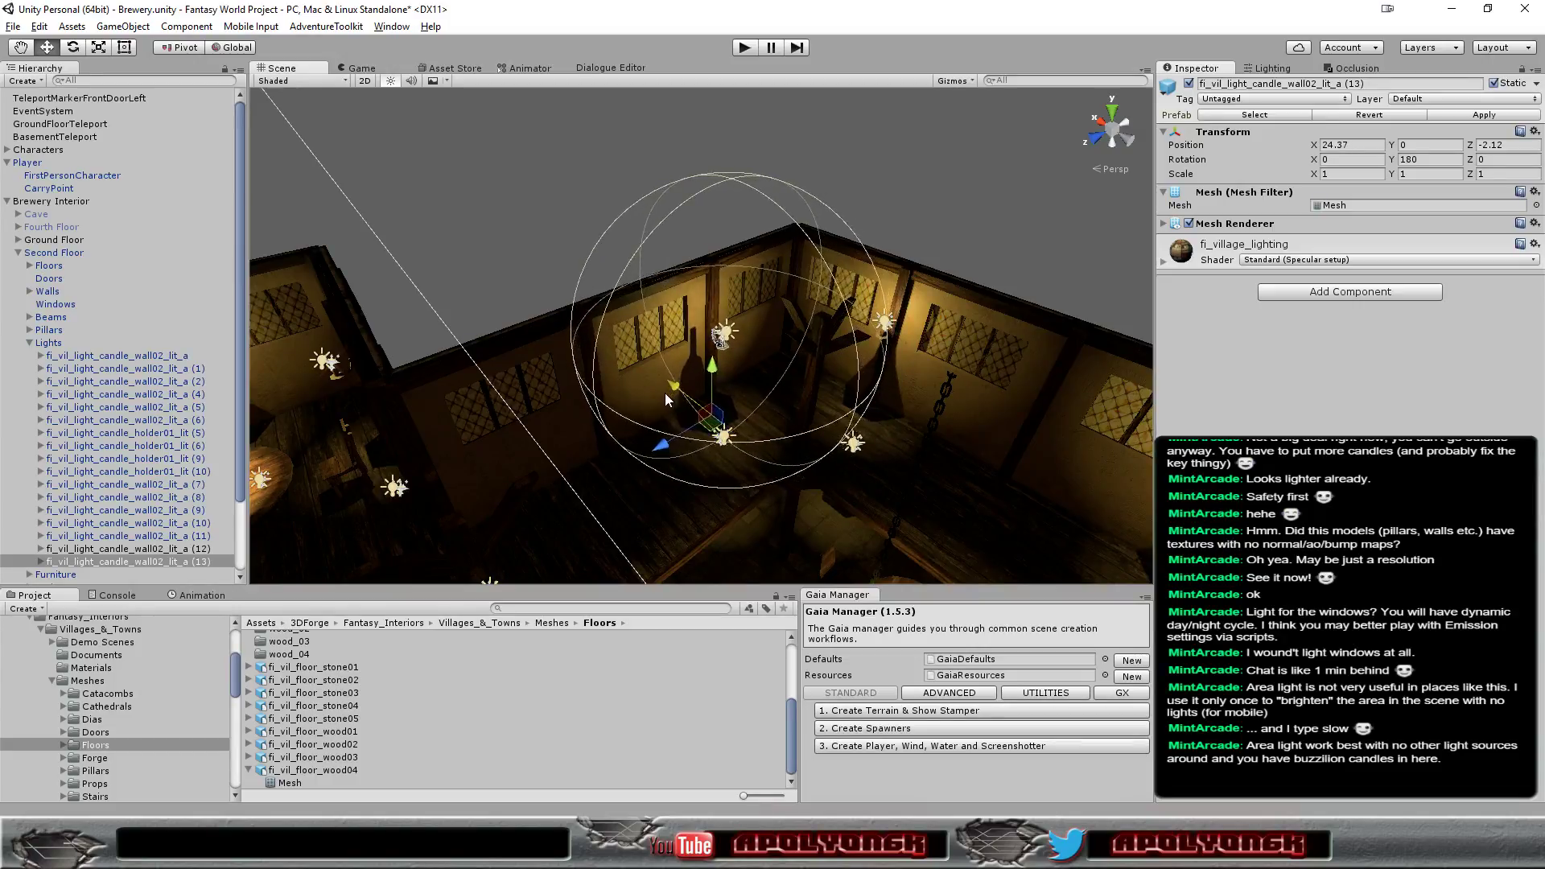
pyautogui.moveTo(660, 393)
pyautogui.mouseDown()
pyautogui.moveTo(644, 395)
pyautogui.moveTo(658, 432)
pyautogui.mouseUp()
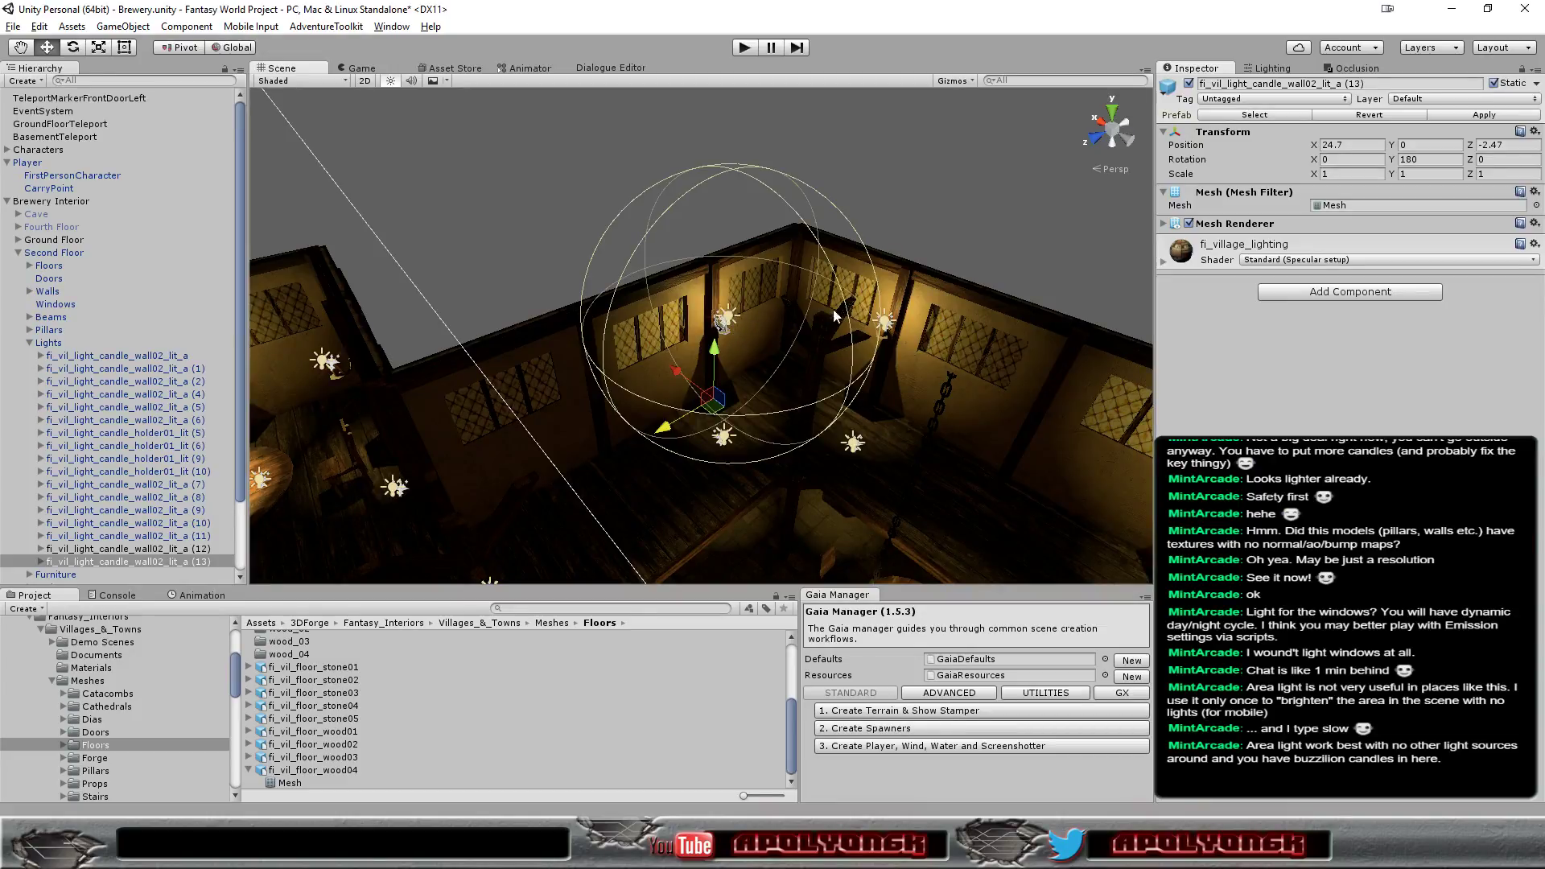
# Set candle (13)'s Position Z to -2.5 and nudge it to X 24.727 against the pillar
pyautogui.click(1495, 147)
pyautogui.scroll(5, 728, 359)
pyautogui.scroll(3, 730, 365)
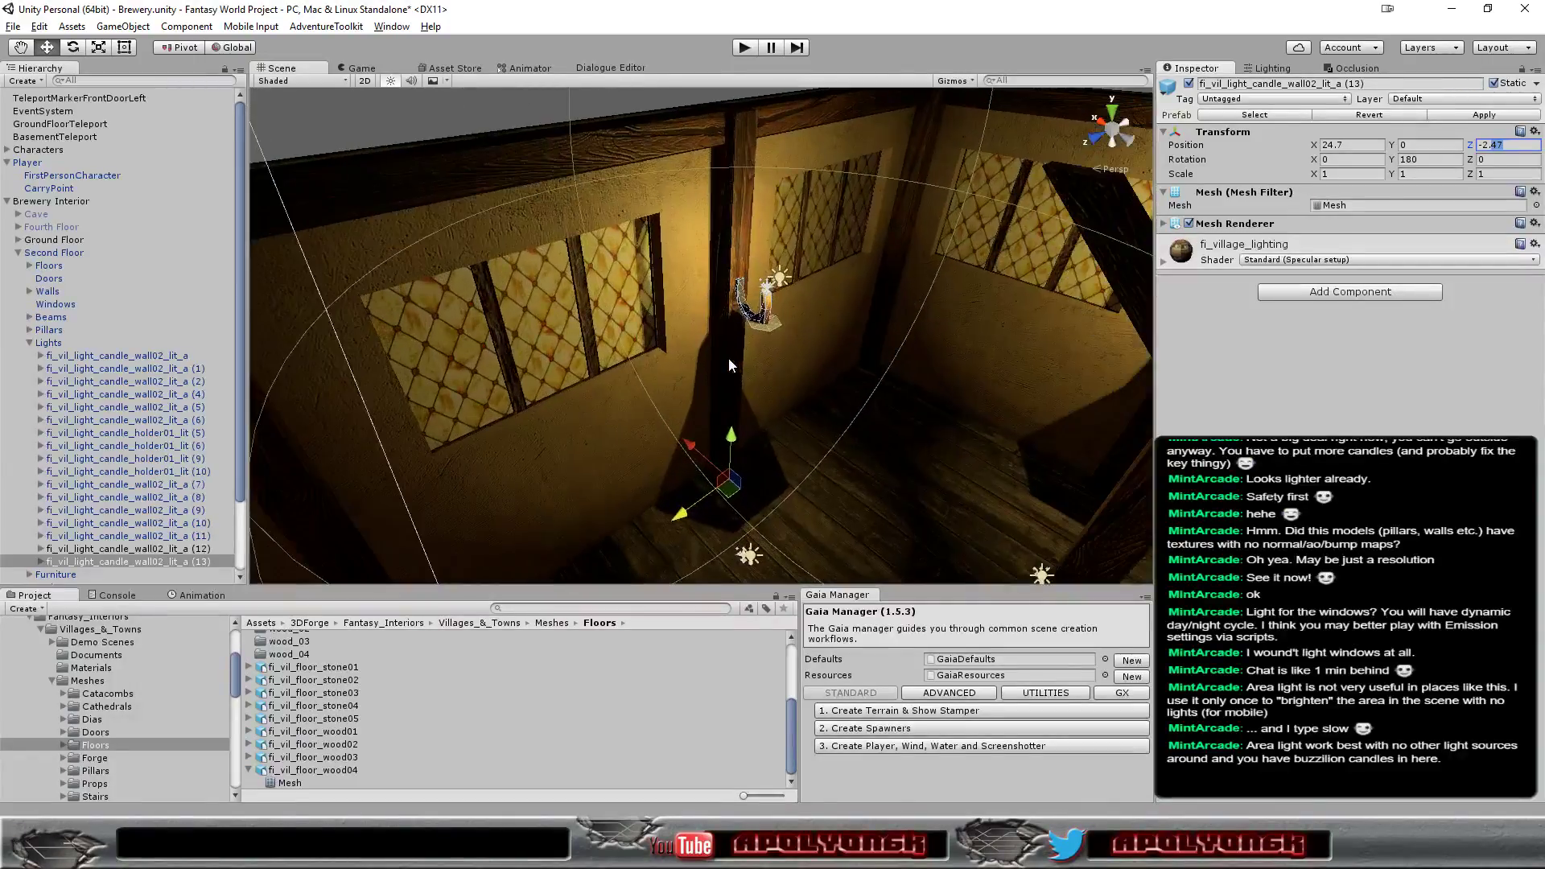
pyautogui.scroll(3, 730, 365)
pyautogui.moveTo(646, 394)
pyautogui.keyDown('alt'); pyautogui.mouseDown()
pyautogui.moveTo(478, 548)
pyautogui.moveTo(564, 491)
pyautogui.mouseUp(); pyautogui.keyUp('alt')
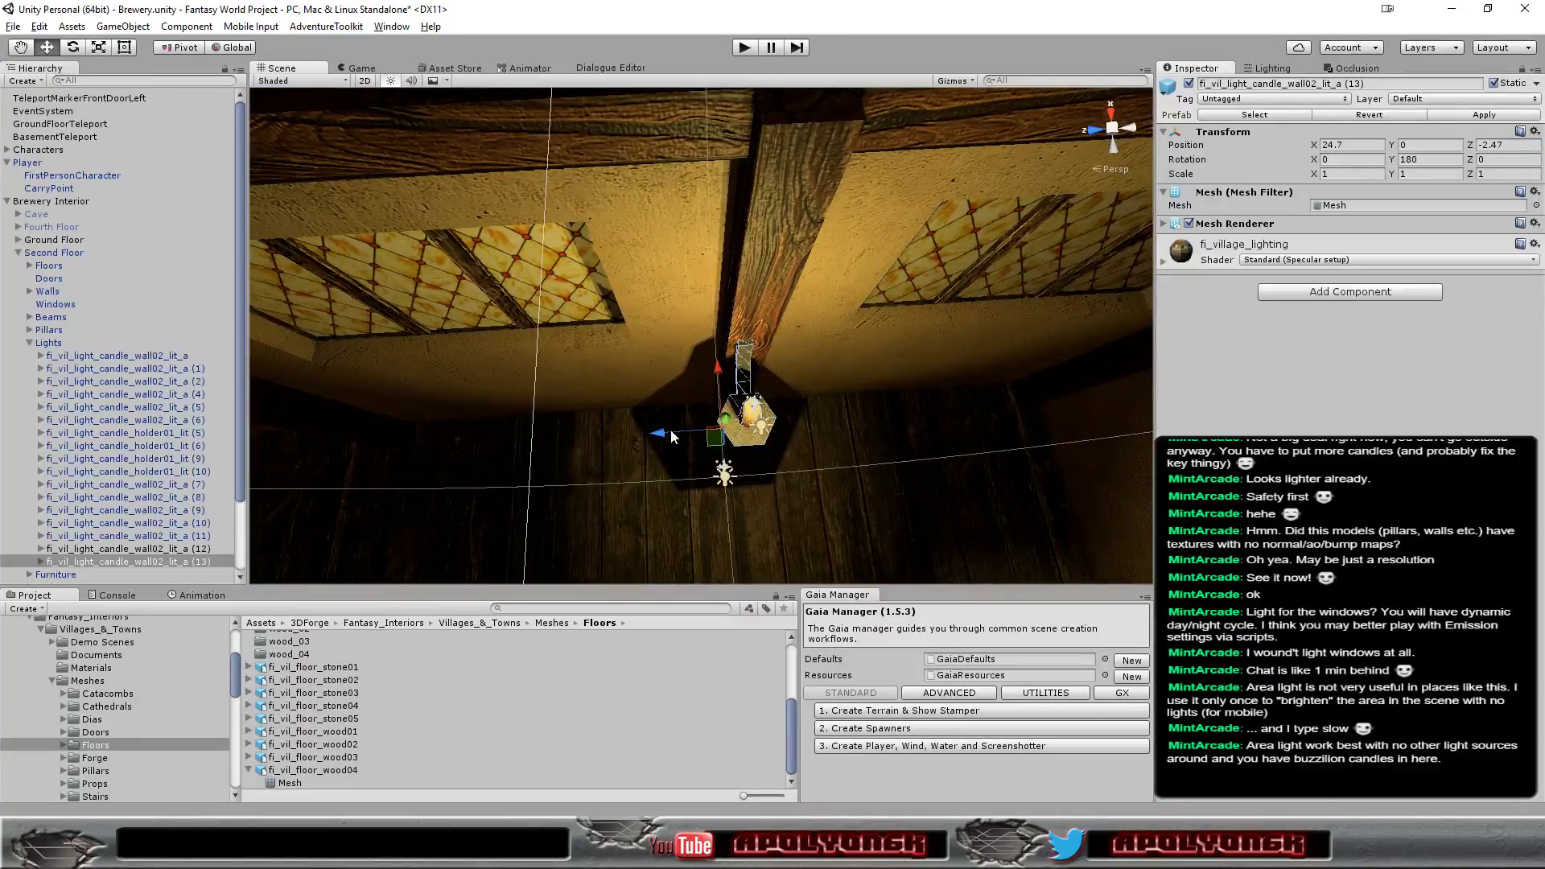
pyautogui.moveTo(666, 431); pyautogui.dragTo(662, 432)
pyautogui.click(1513, 145)
pyautogui.write('-2.5')
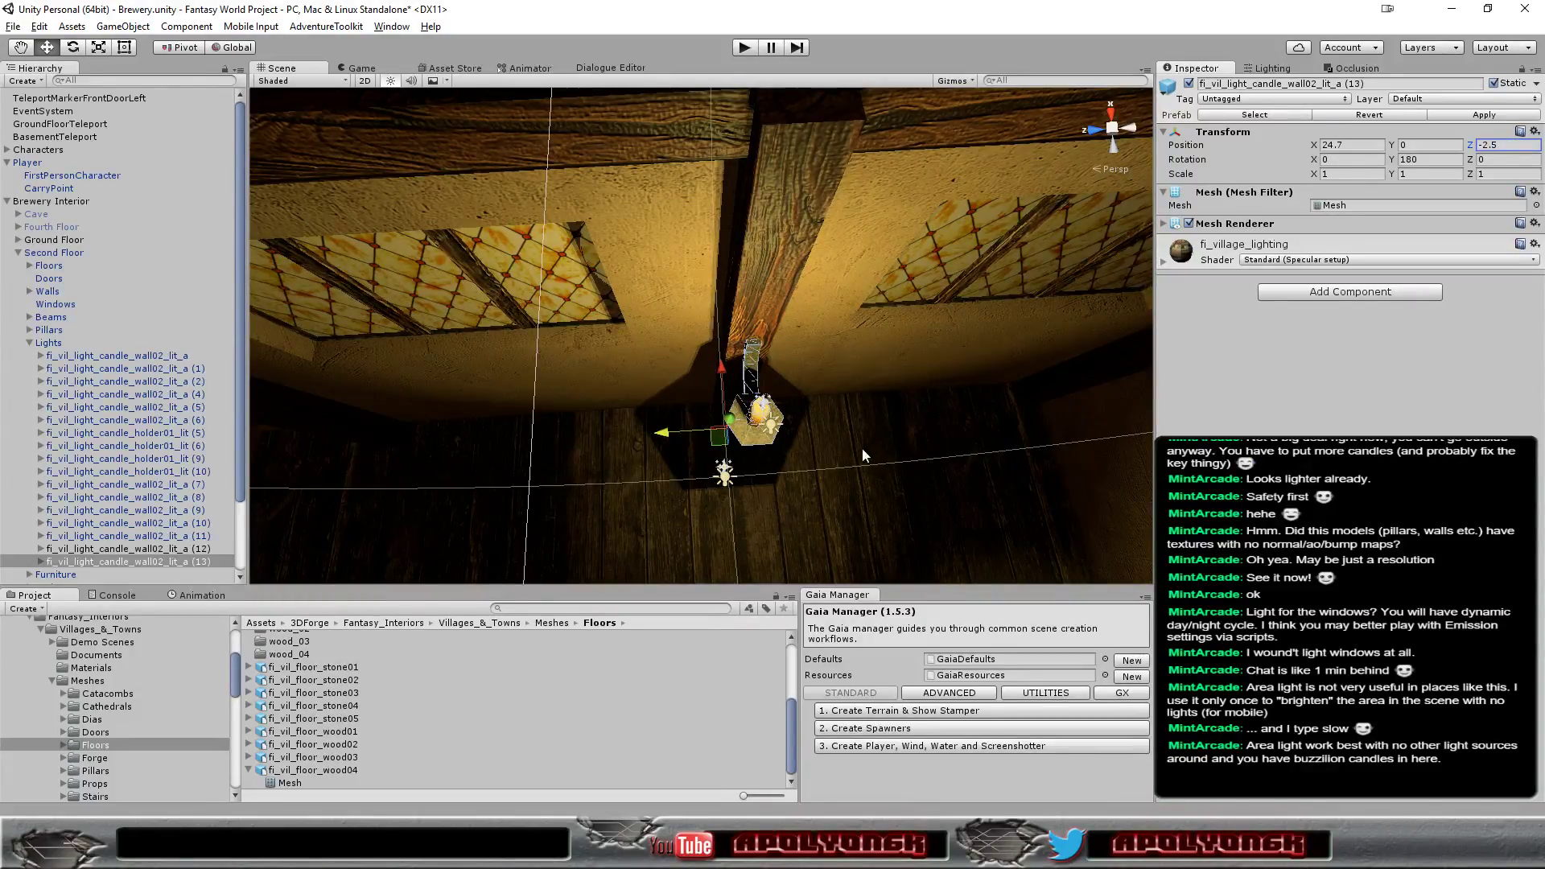
pyautogui.keyDown('alt'); pyautogui.moveTo(824, 482); pyautogui.dragTo(818, 443); pyautogui.keyUp('alt')
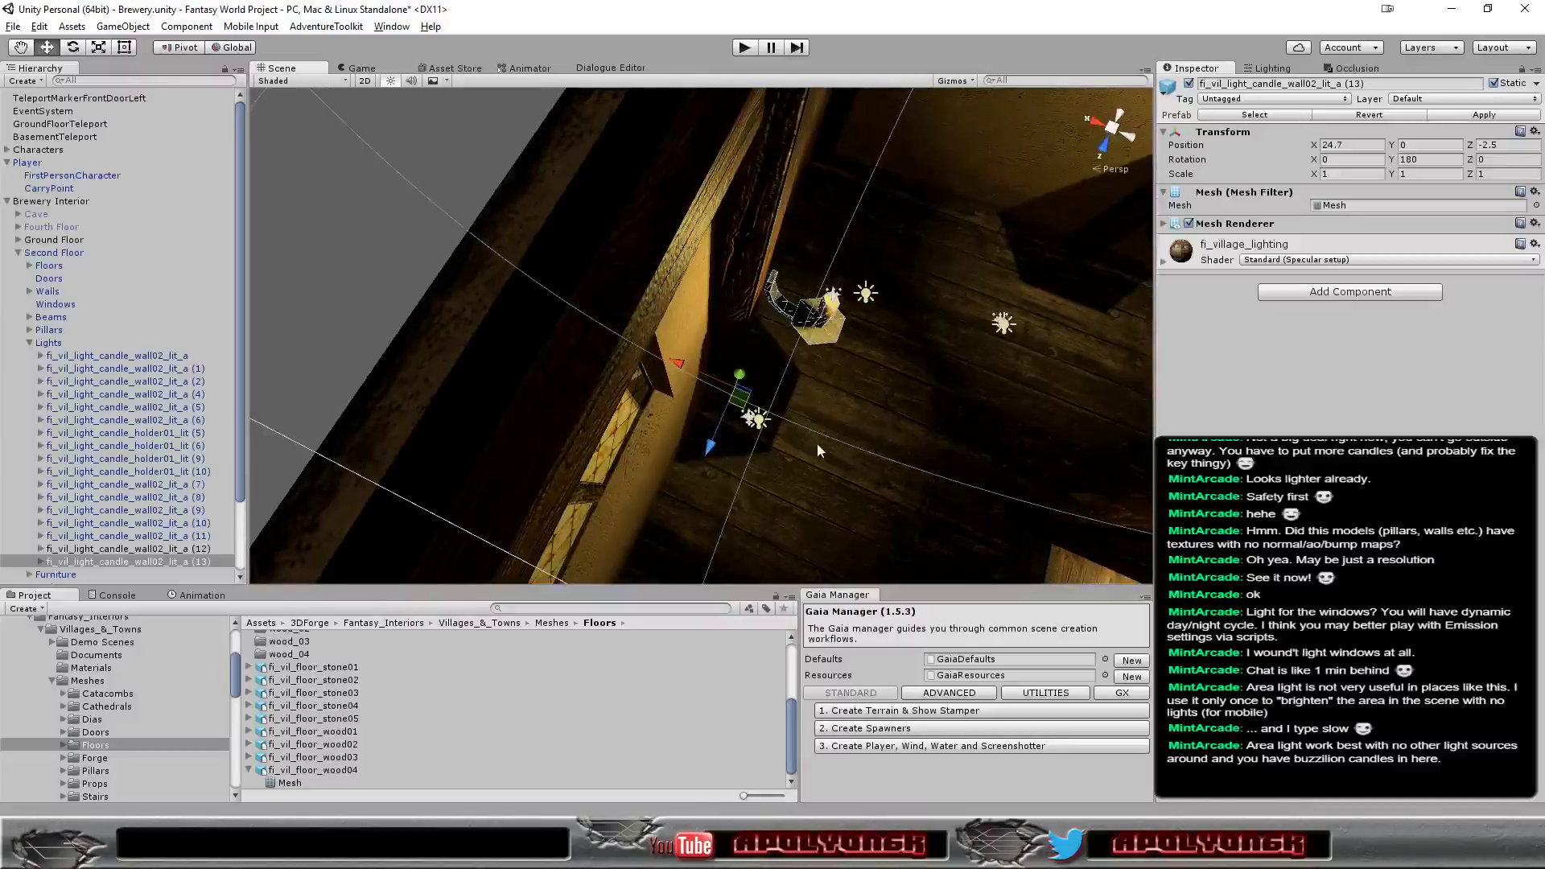
pyautogui.moveTo(680, 361); pyautogui.dragTo(678, 361)
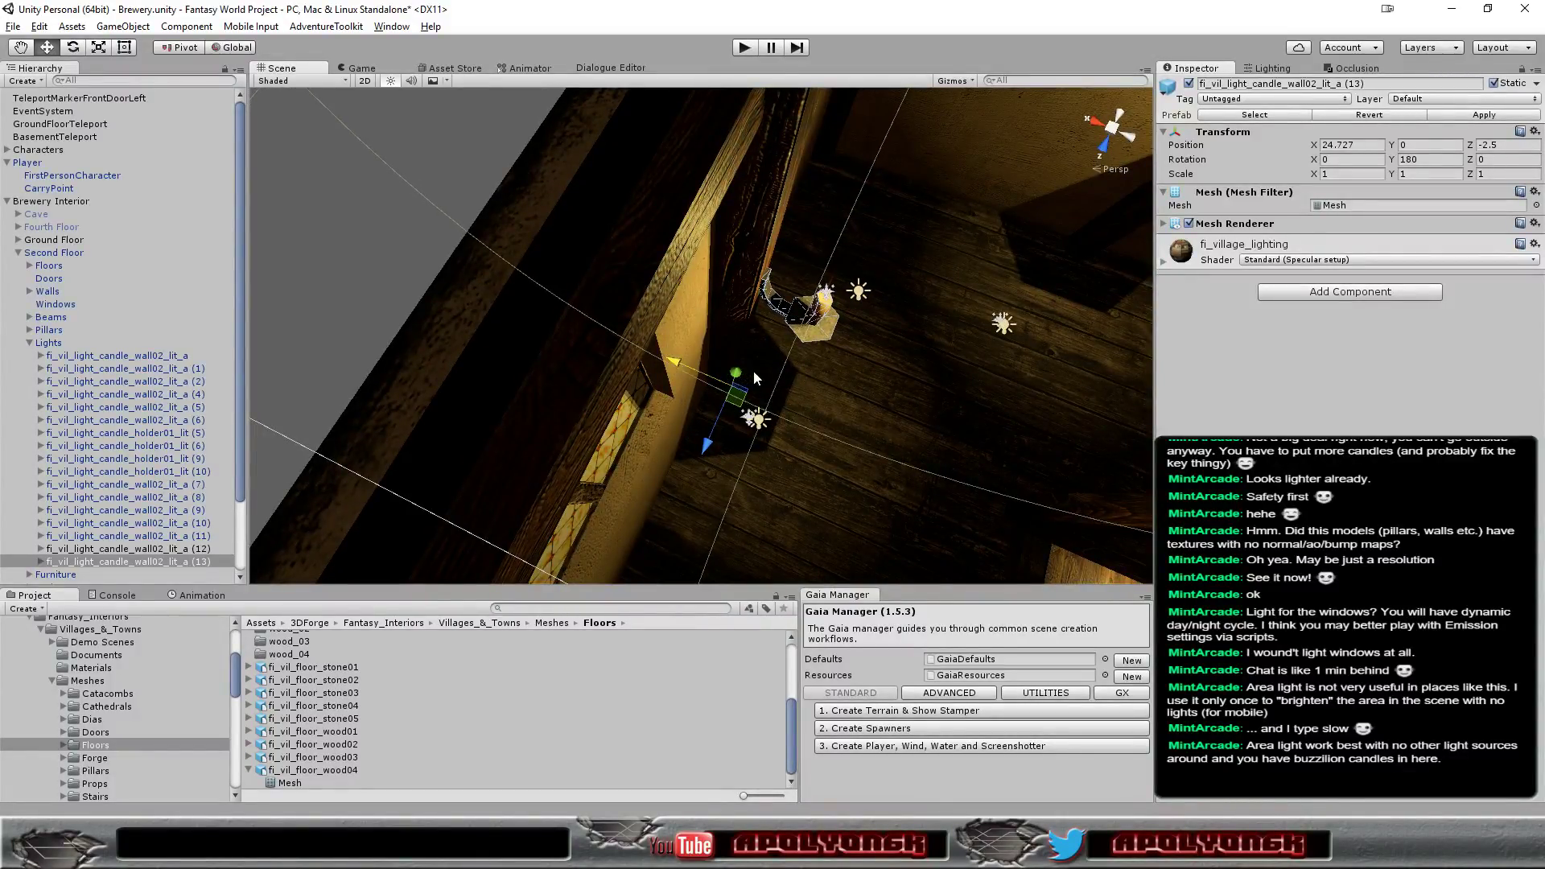
pyautogui.scroll(-6, 810, 384)
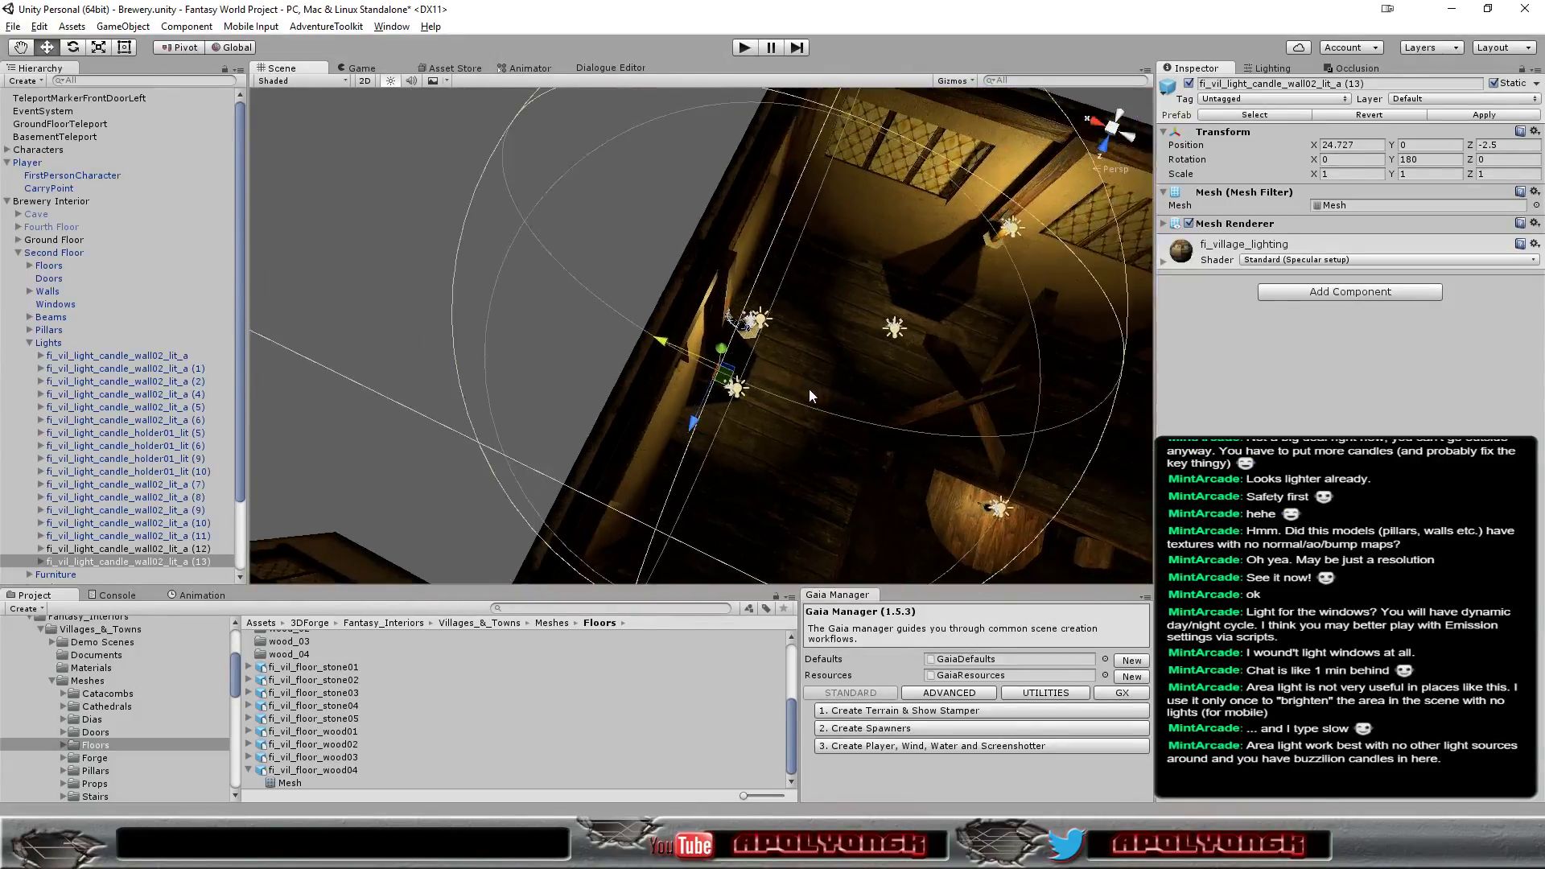
pyautogui.keyDown('alt'); pyautogui.moveTo(784, 438); pyautogui.dragTo(471, 355); pyautogui.keyUp('alt')
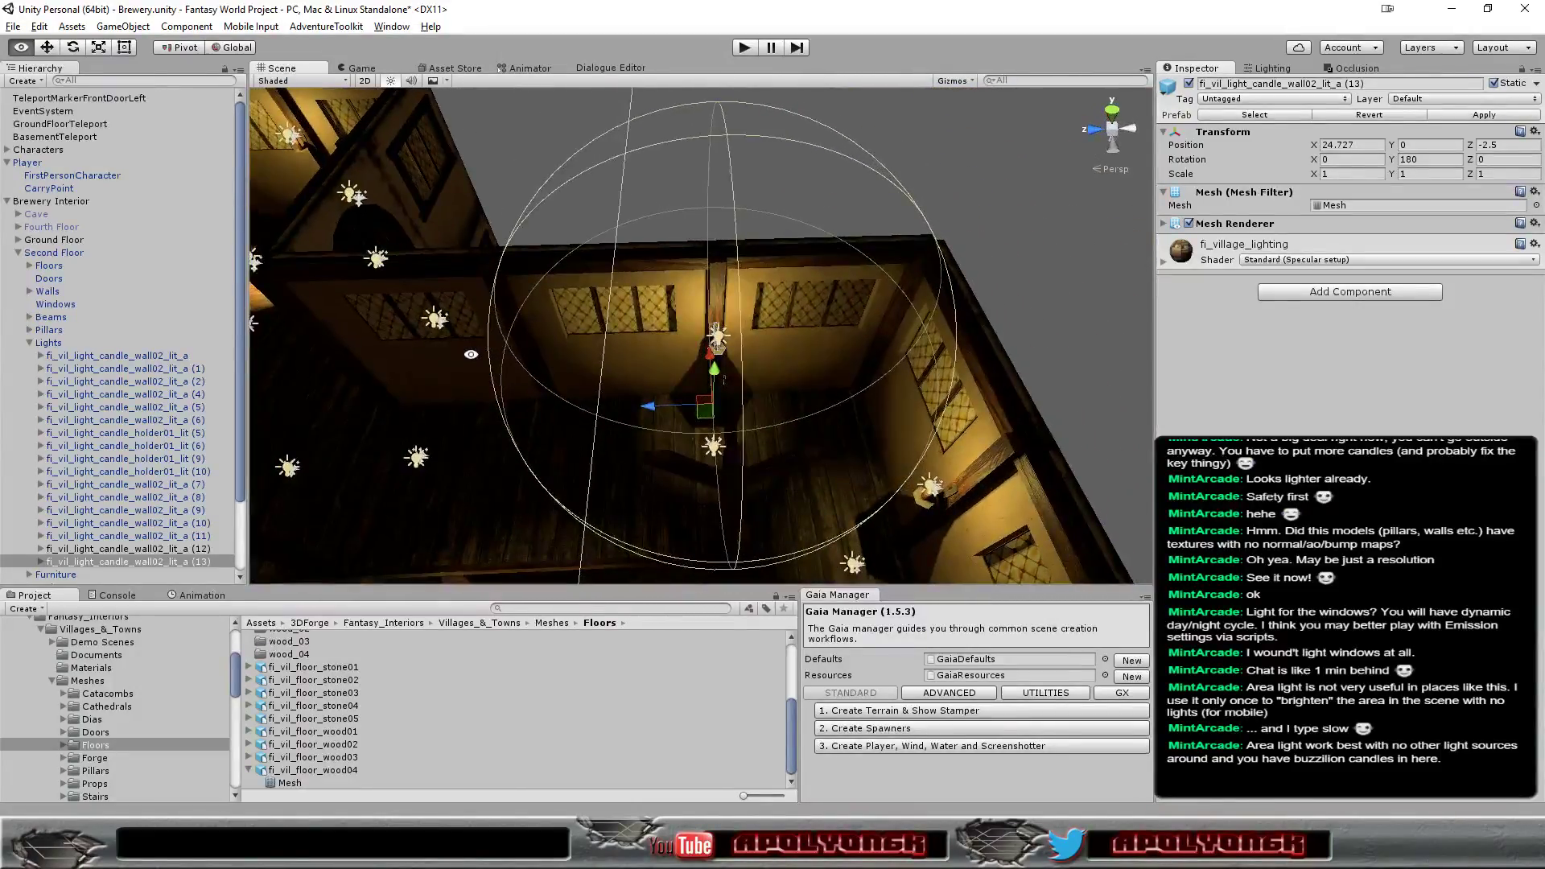
# Duplicate the wall candle as (14) and slide it onto the next pillar at Z 2.456
pyautogui.hotkey('ctrl', 'd')
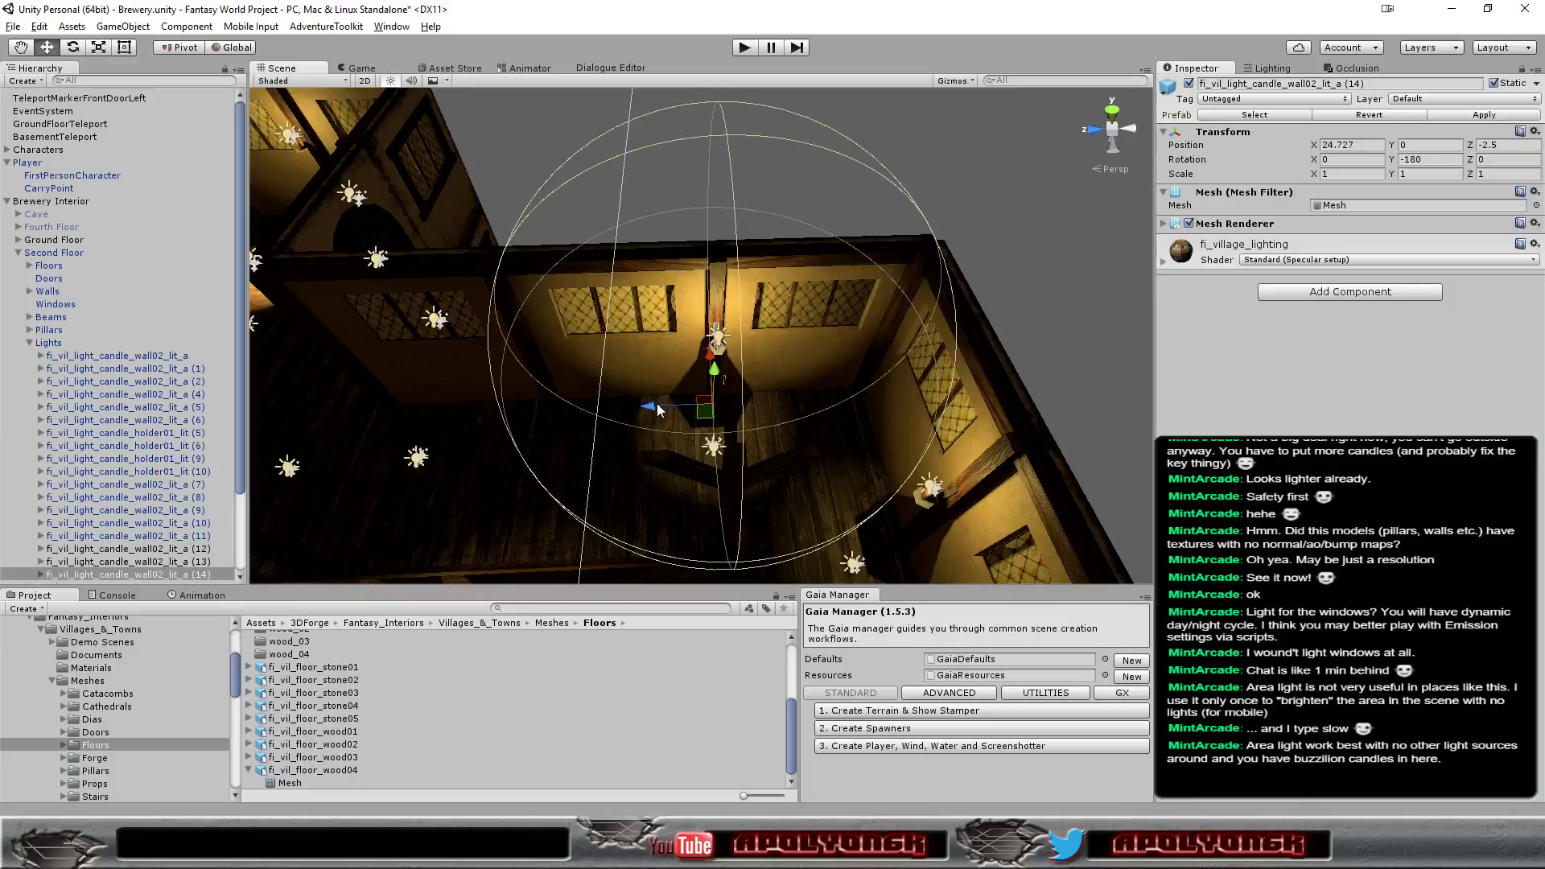
pyautogui.moveTo(653, 408); pyautogui.dragTo(341, 417)
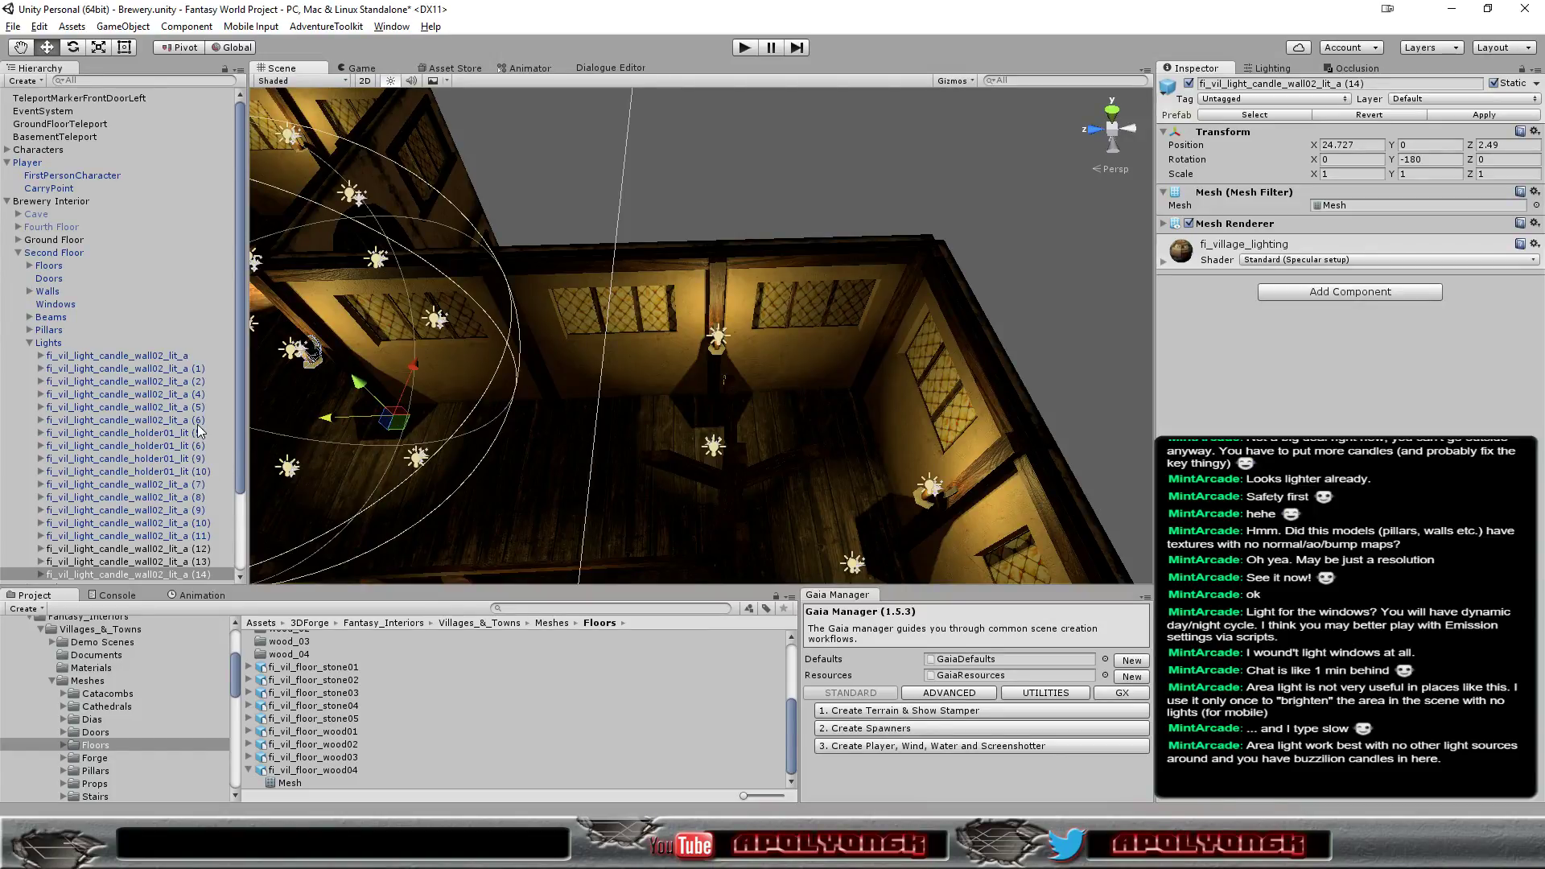
pyautogui.moveTo(239, 475); pyautogui.dragTo(187, 512)
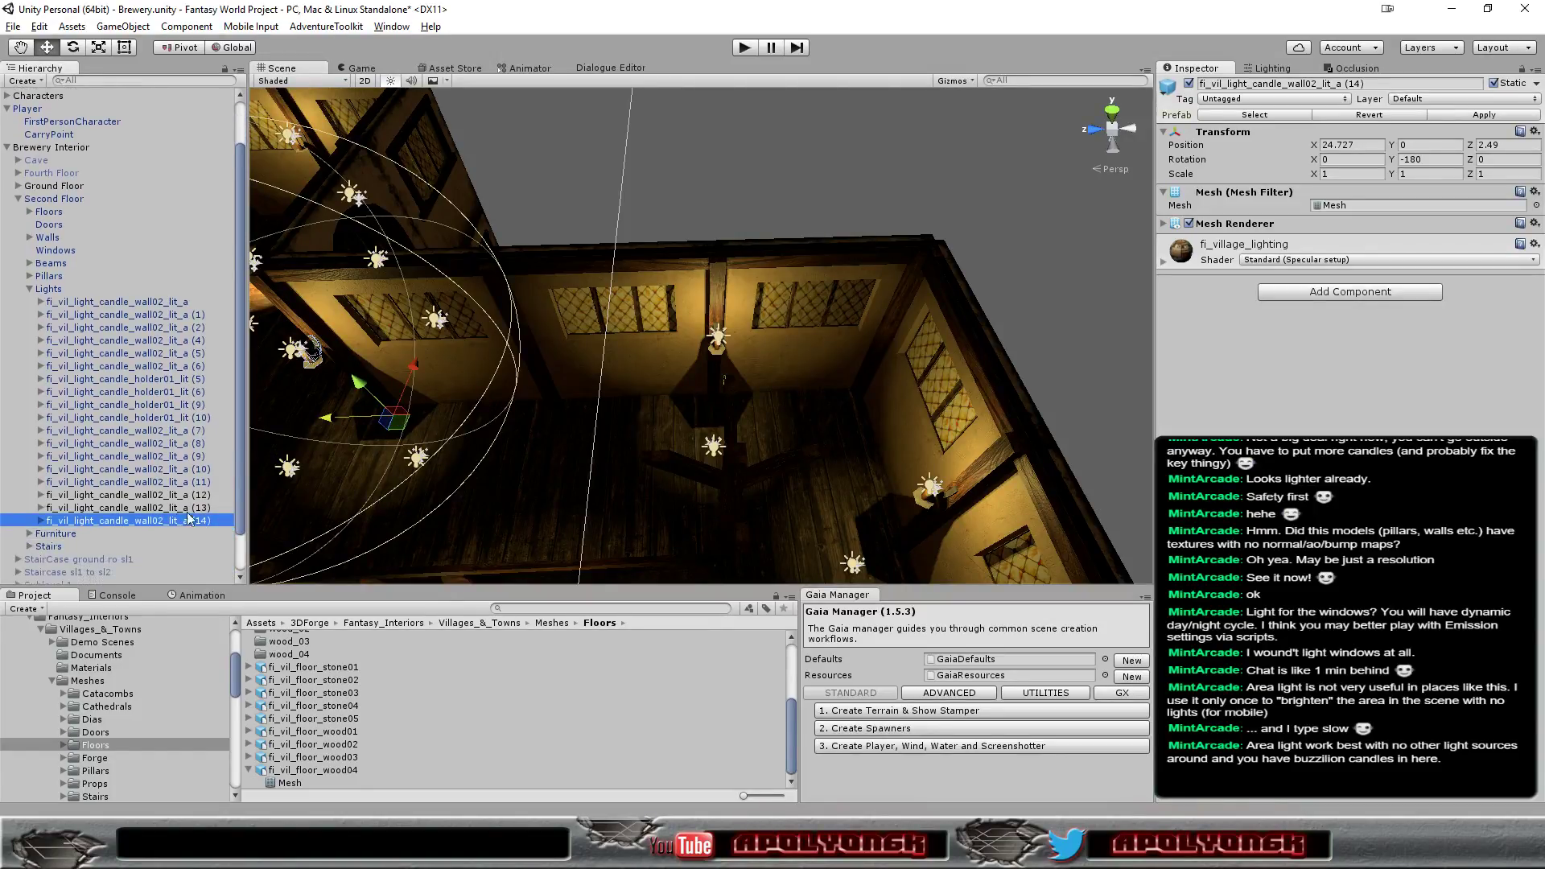
pyautogui.doubleClick(116, 521)
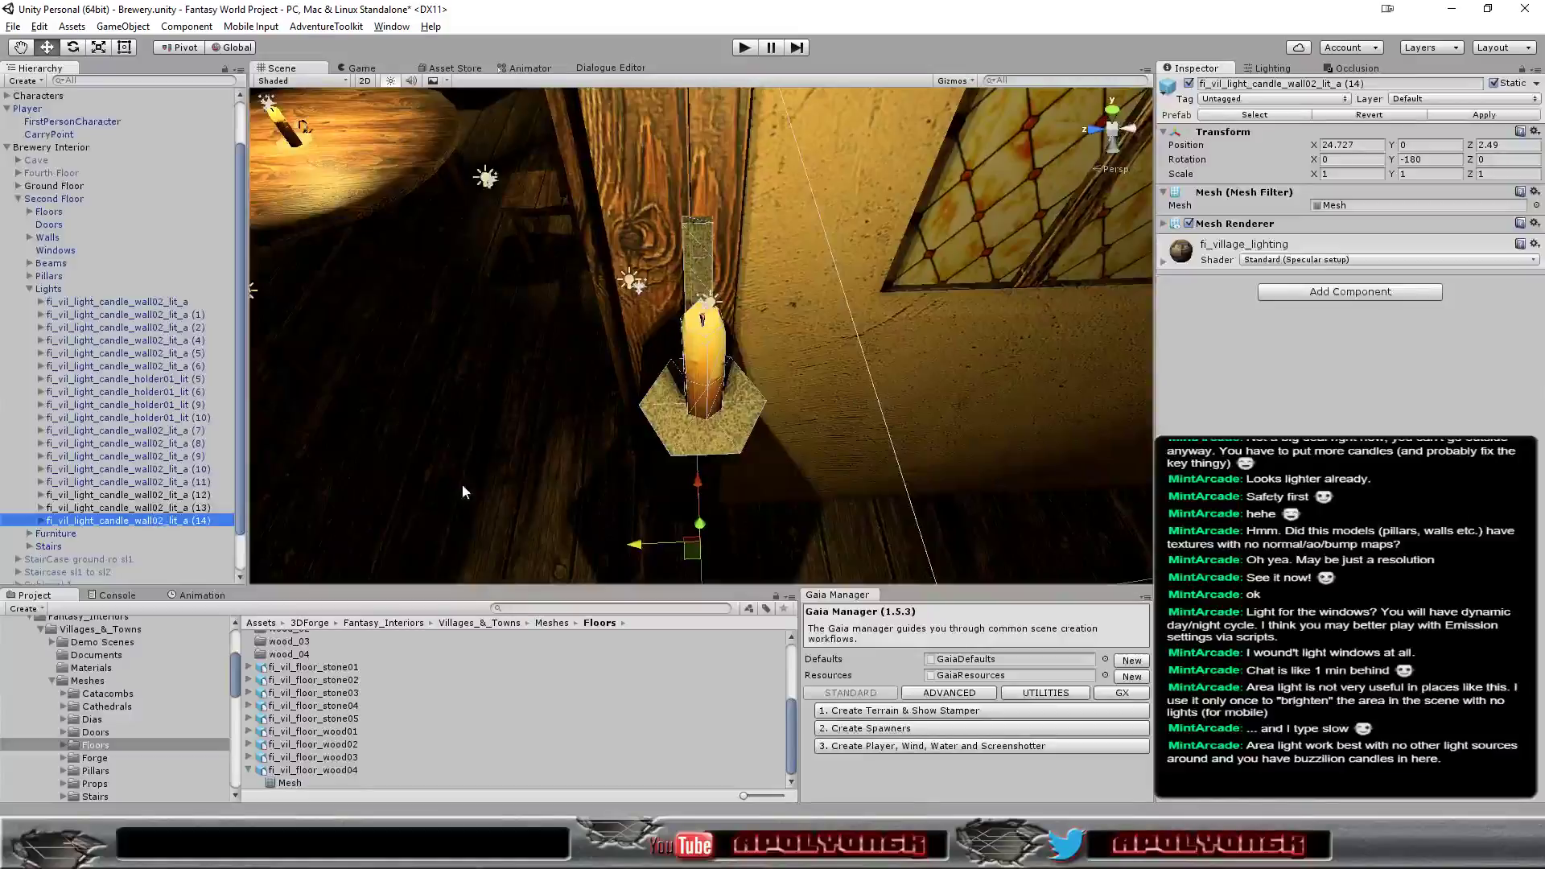
pyautogui.moveTo(635, 550); pyautogui.dragTo(641, 545)
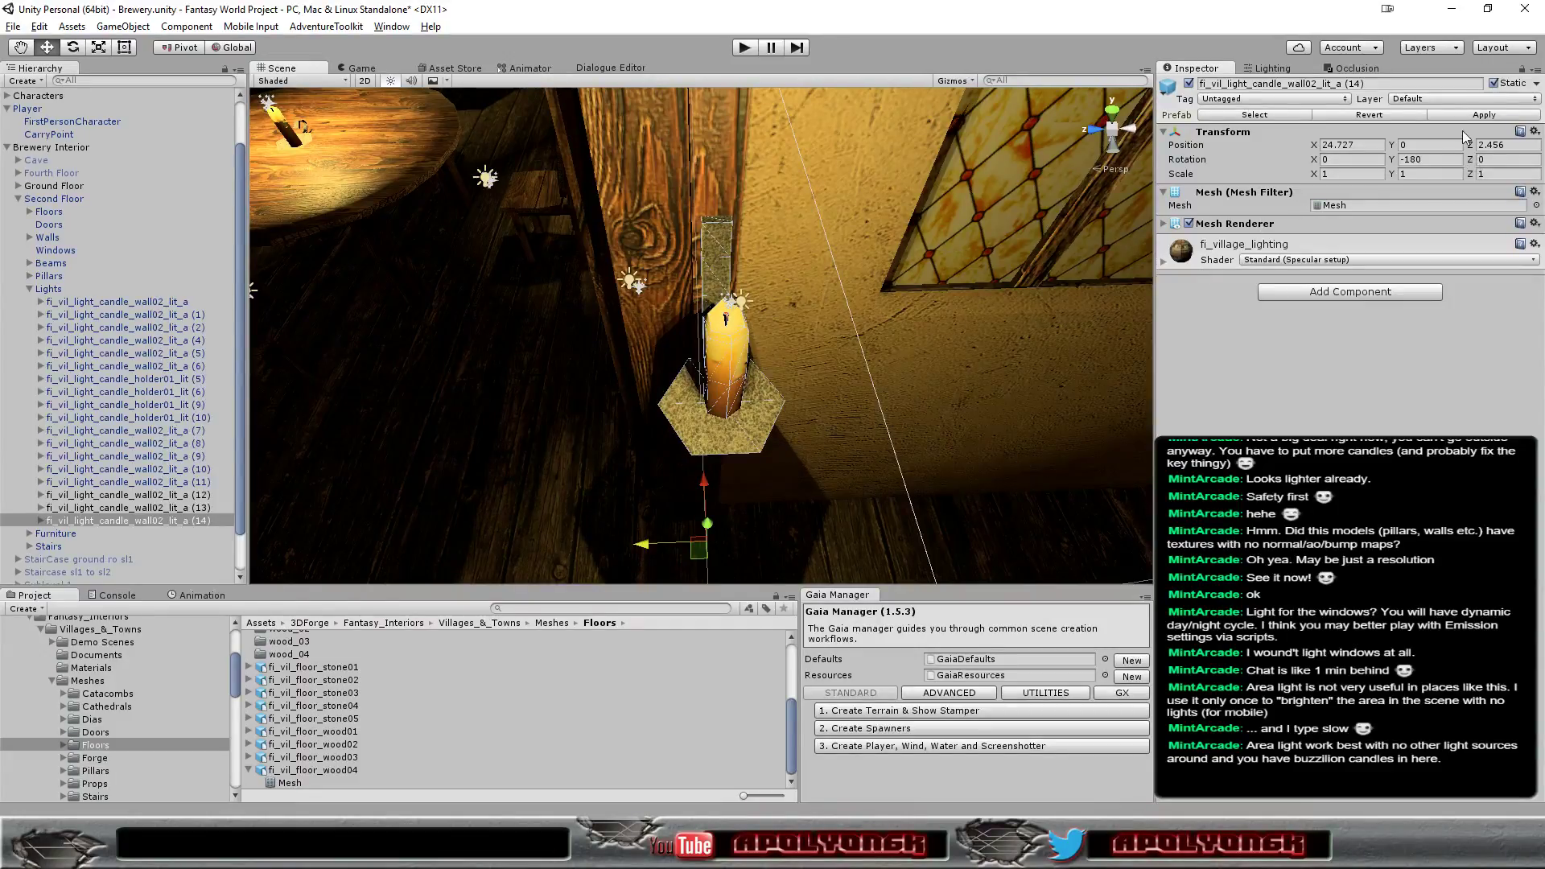
pyautogui.scroll(-2, 934, 471)
pyautogui.scroll(-2, 765, 500)
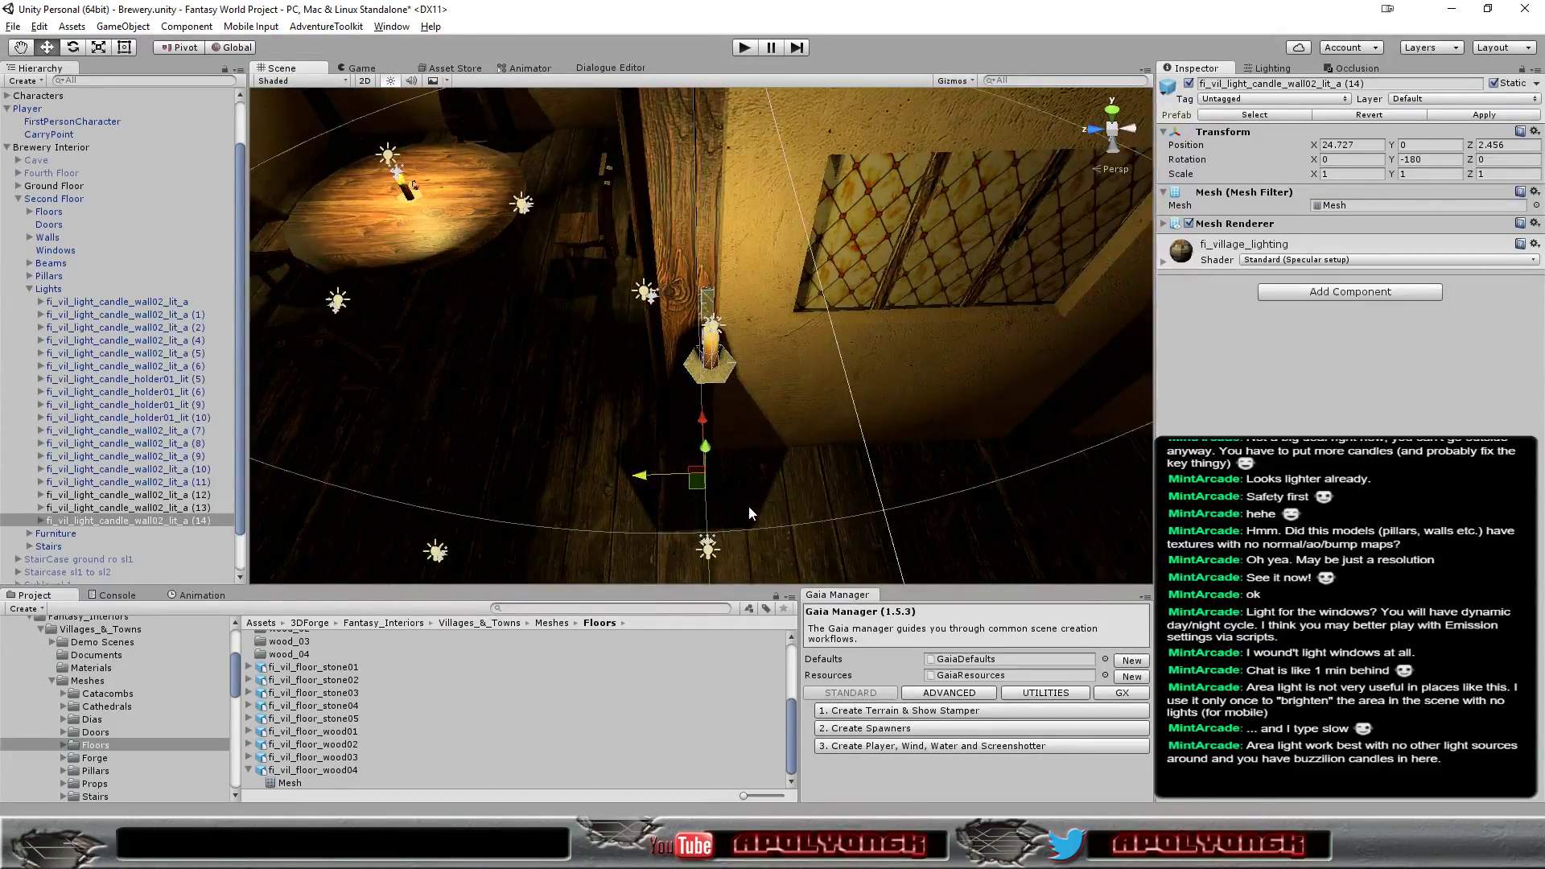
pyautogui.moveTo(748, 506)
pyautogui.keyDown('alt'); pyautogui.mouseDown()
pyautogui.moveTo(999, 556)
pyautogui.moveTo(726, 481)
pyautogui.mouseUp(); pyautogui.keyUp('alt')
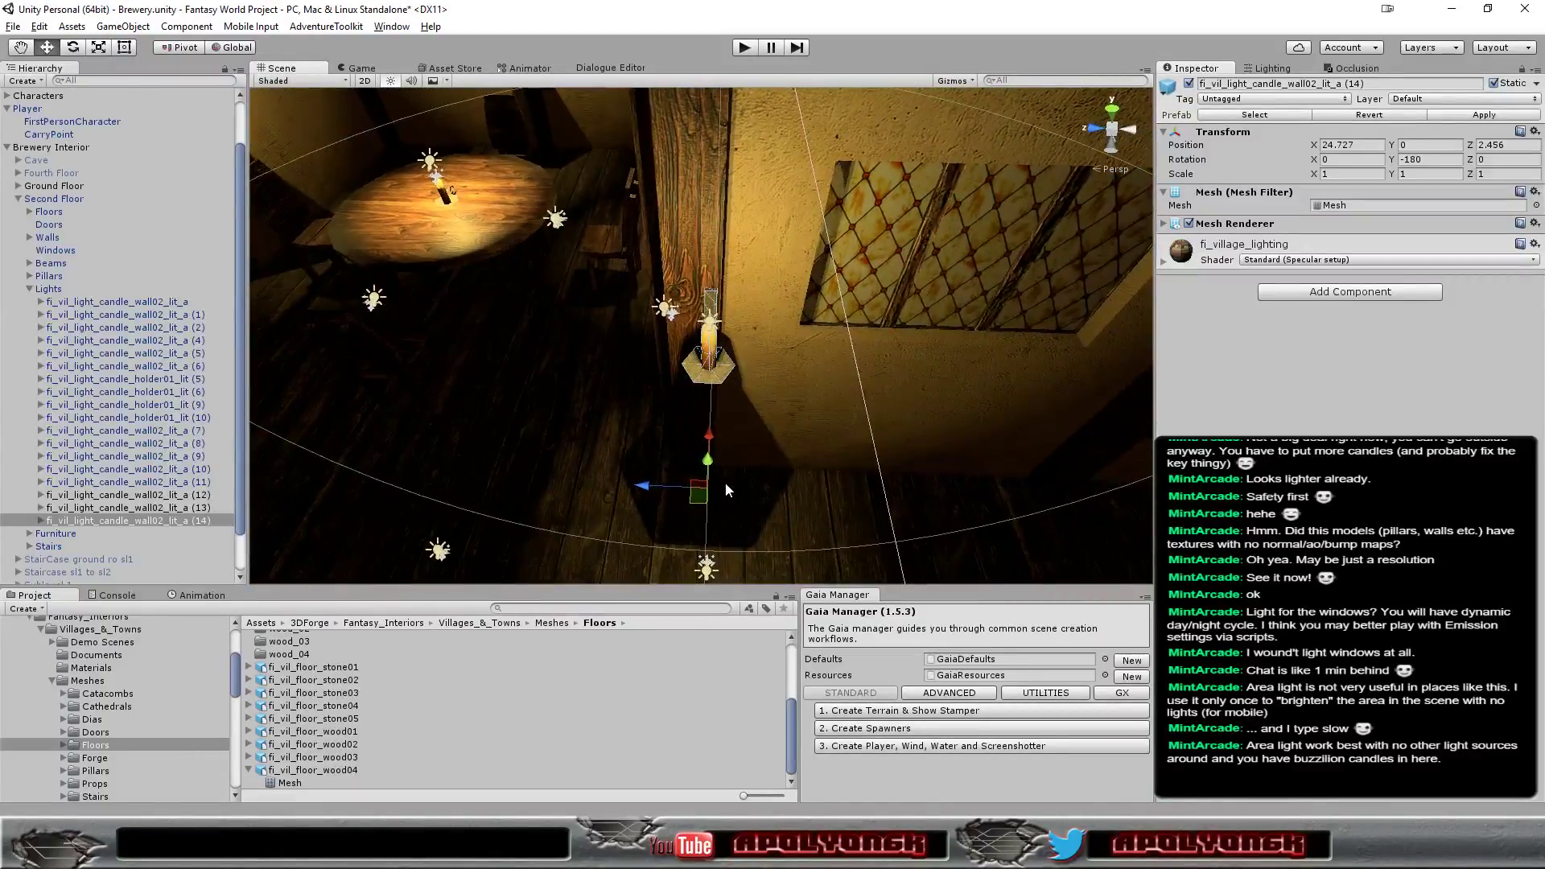
pyautogui.scroll(-3, 747, 475)
# Duplicate the candle as (15) and slide it along the wall to Z 7.546
pyautogui.hotkey('ctrl', 'd')
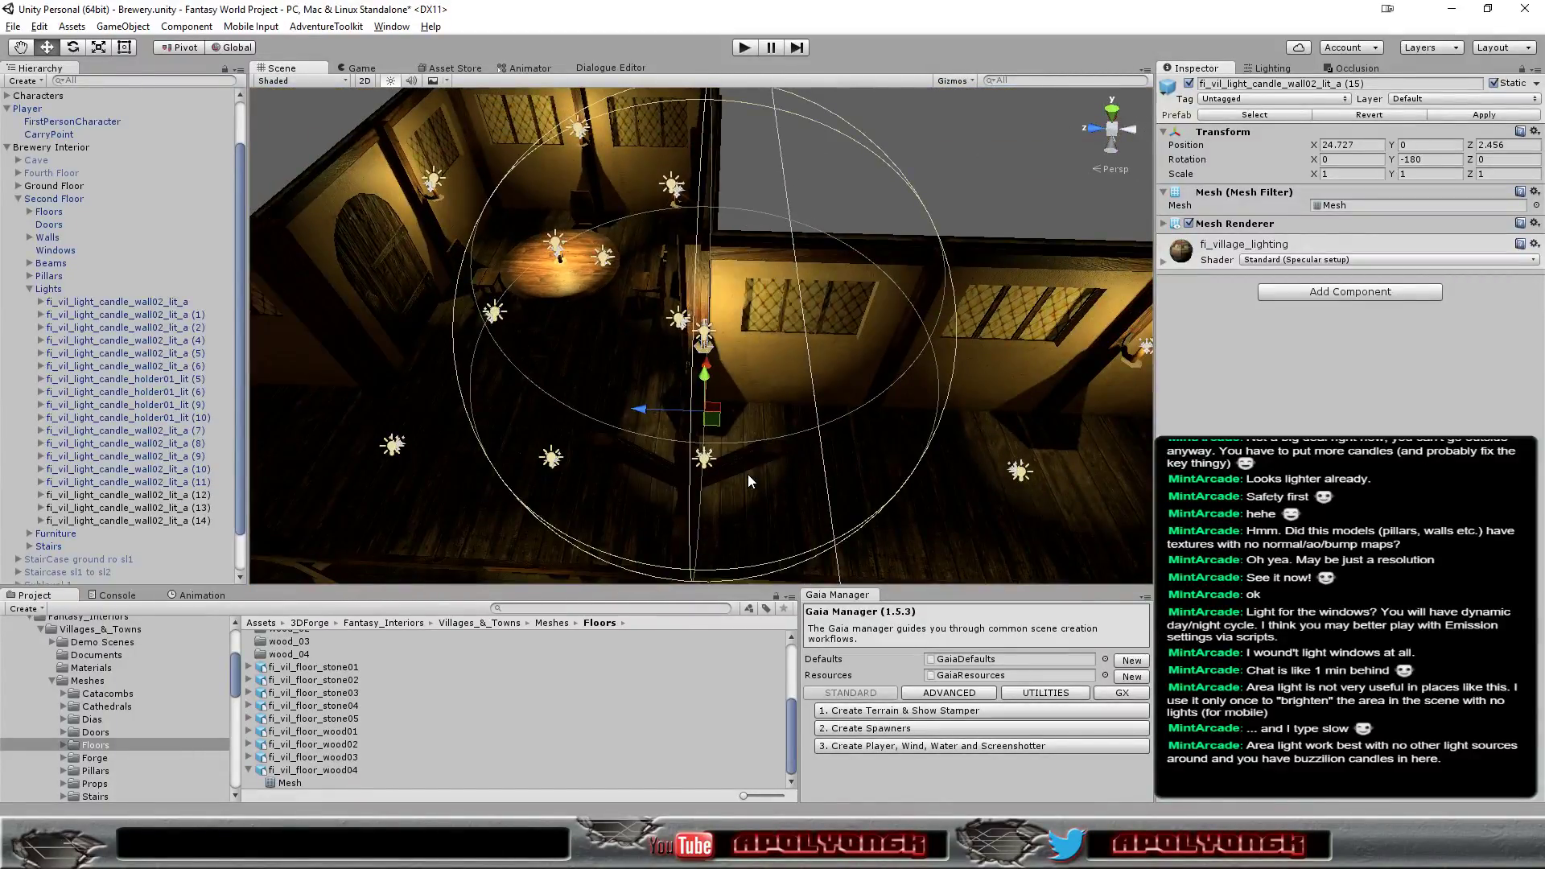
pyautogui.moveTo(644, 410); pyautogui.dragTo(306, 404)
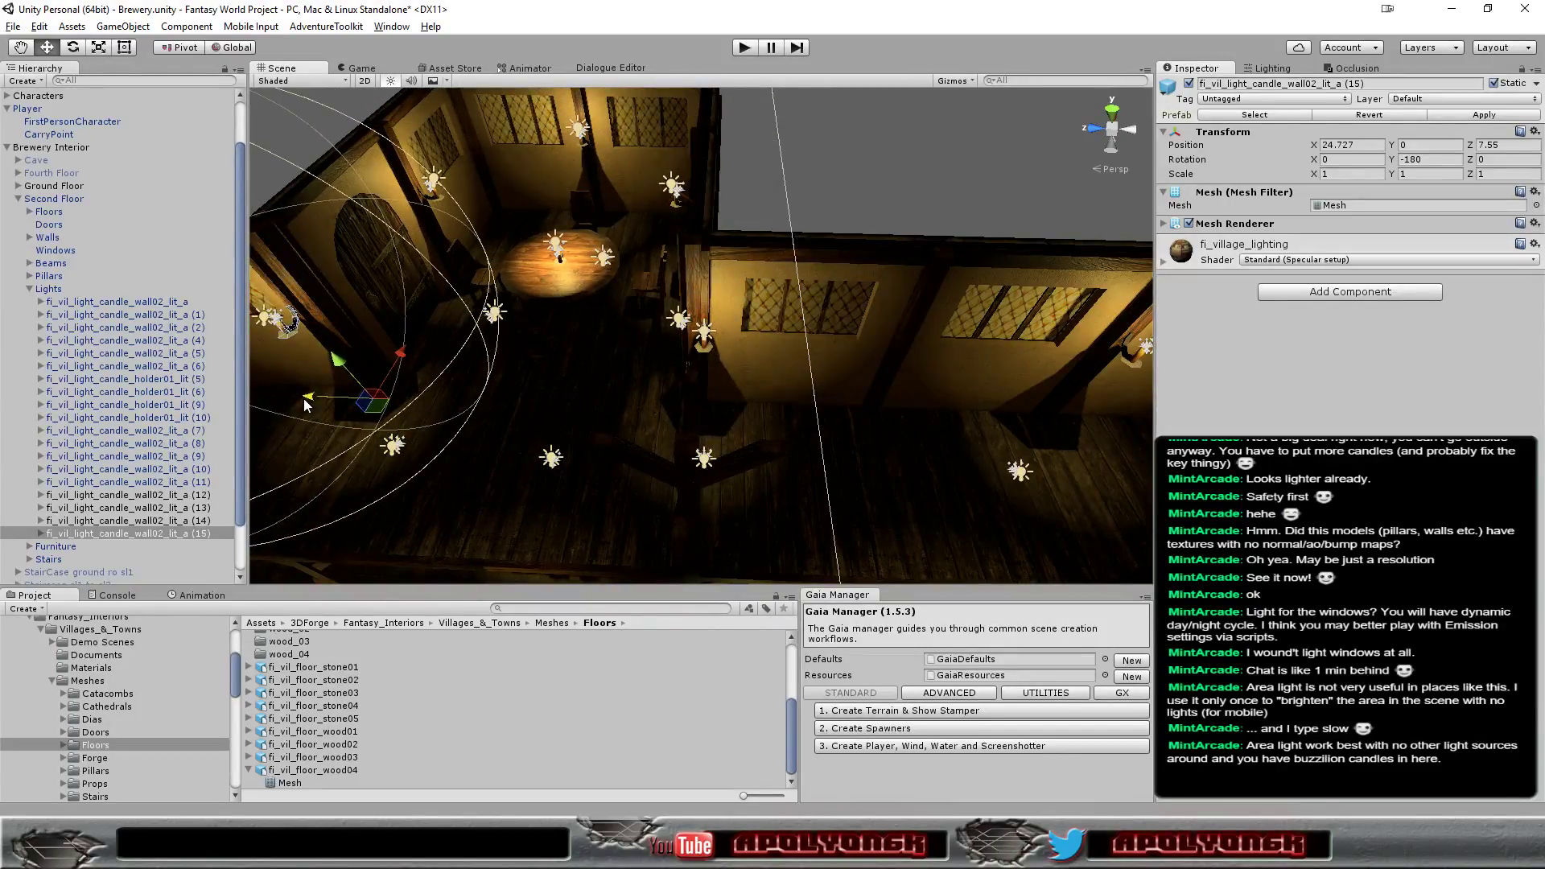
pyautogui.doubleClick(135, 534)
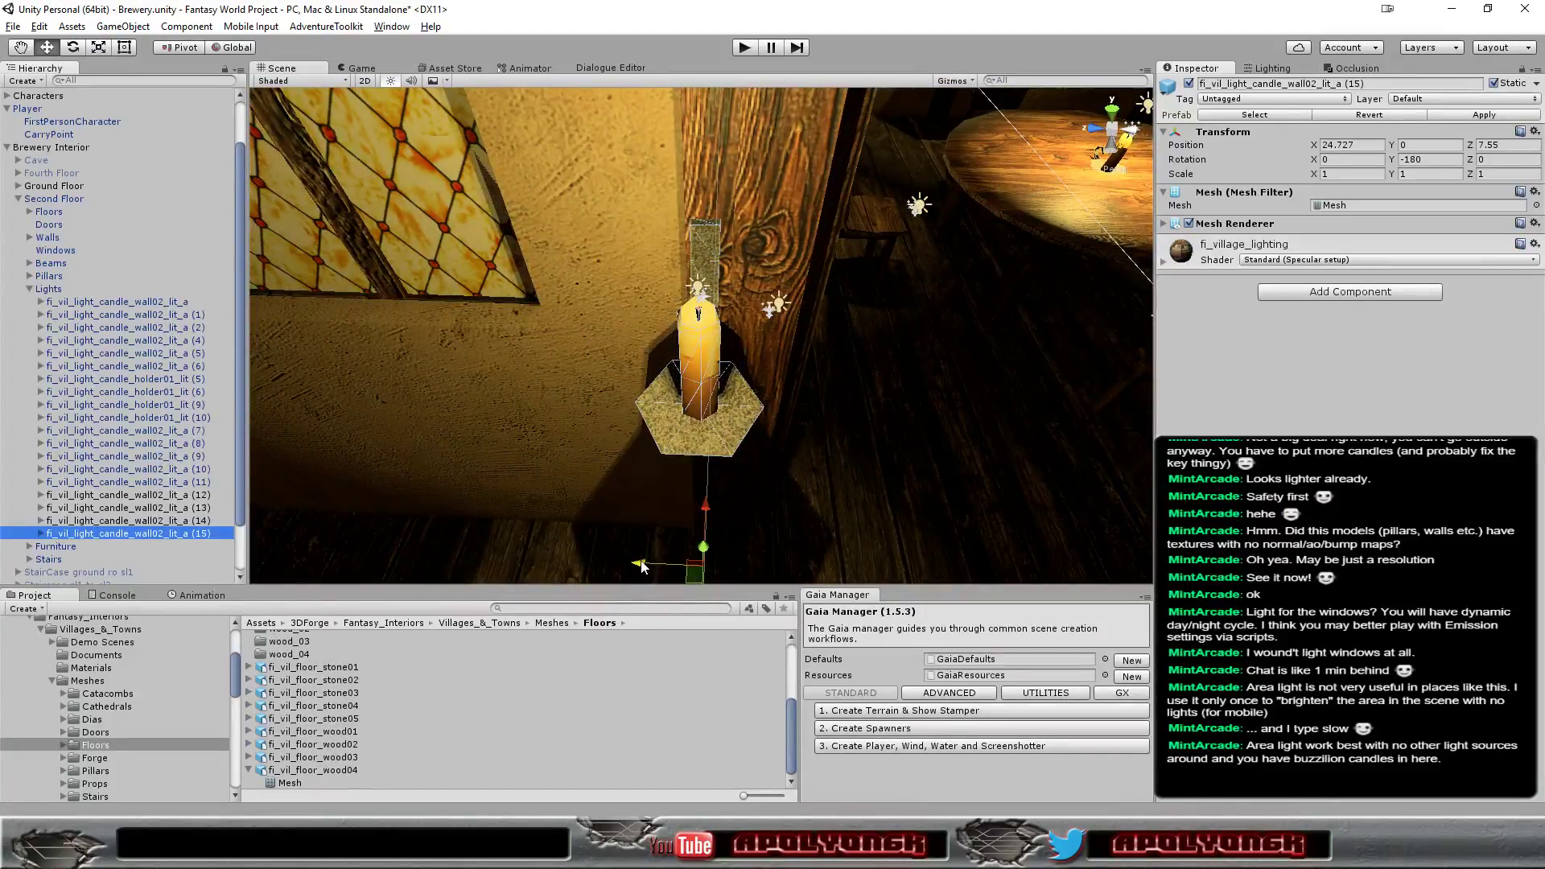
pyautogui.moveTo(638, 565); pyautogui.dragTo(643, 567)
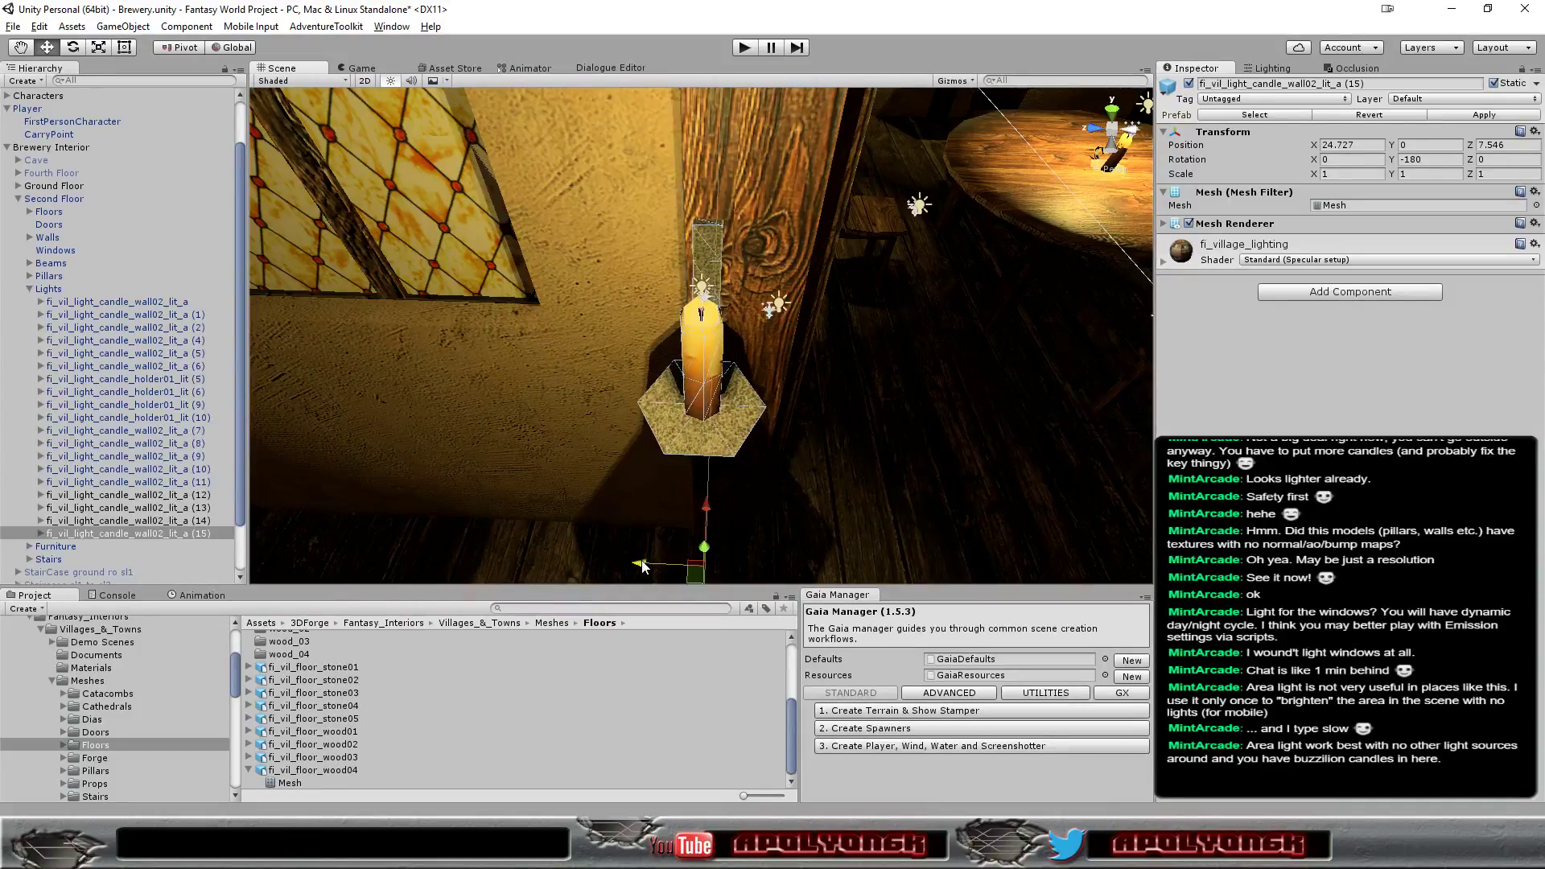
pyautogui.scroll(-3, 795, 438)
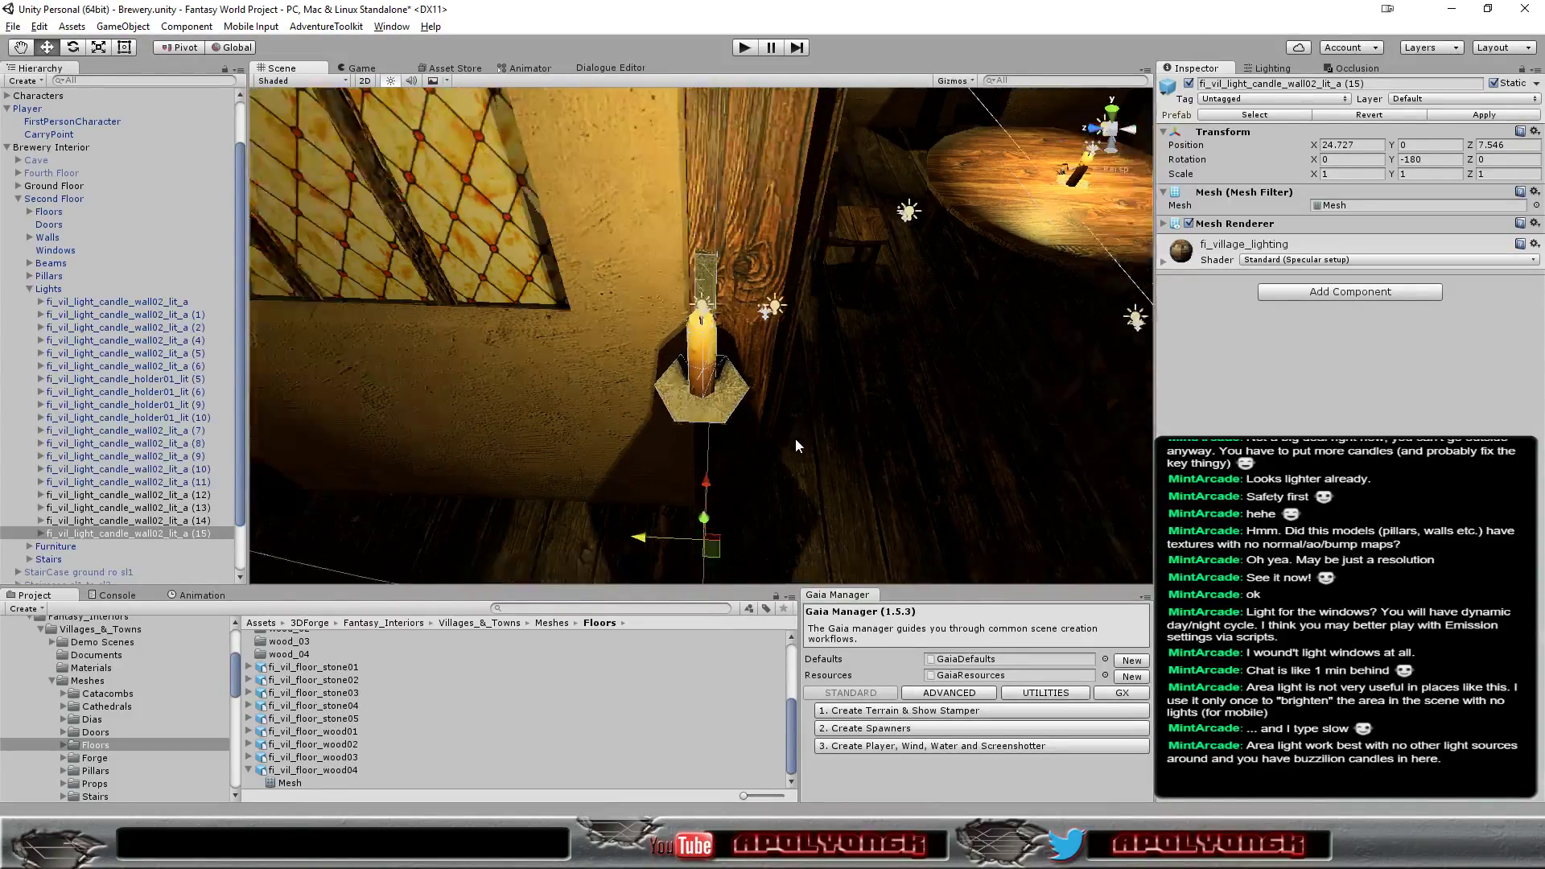
pyautogui.scroll(-3, 791, 442)
# Add another copy, candle (16), further along the same wall at Z 12.5
pyautogui.hotkey('ctrl', 'd')
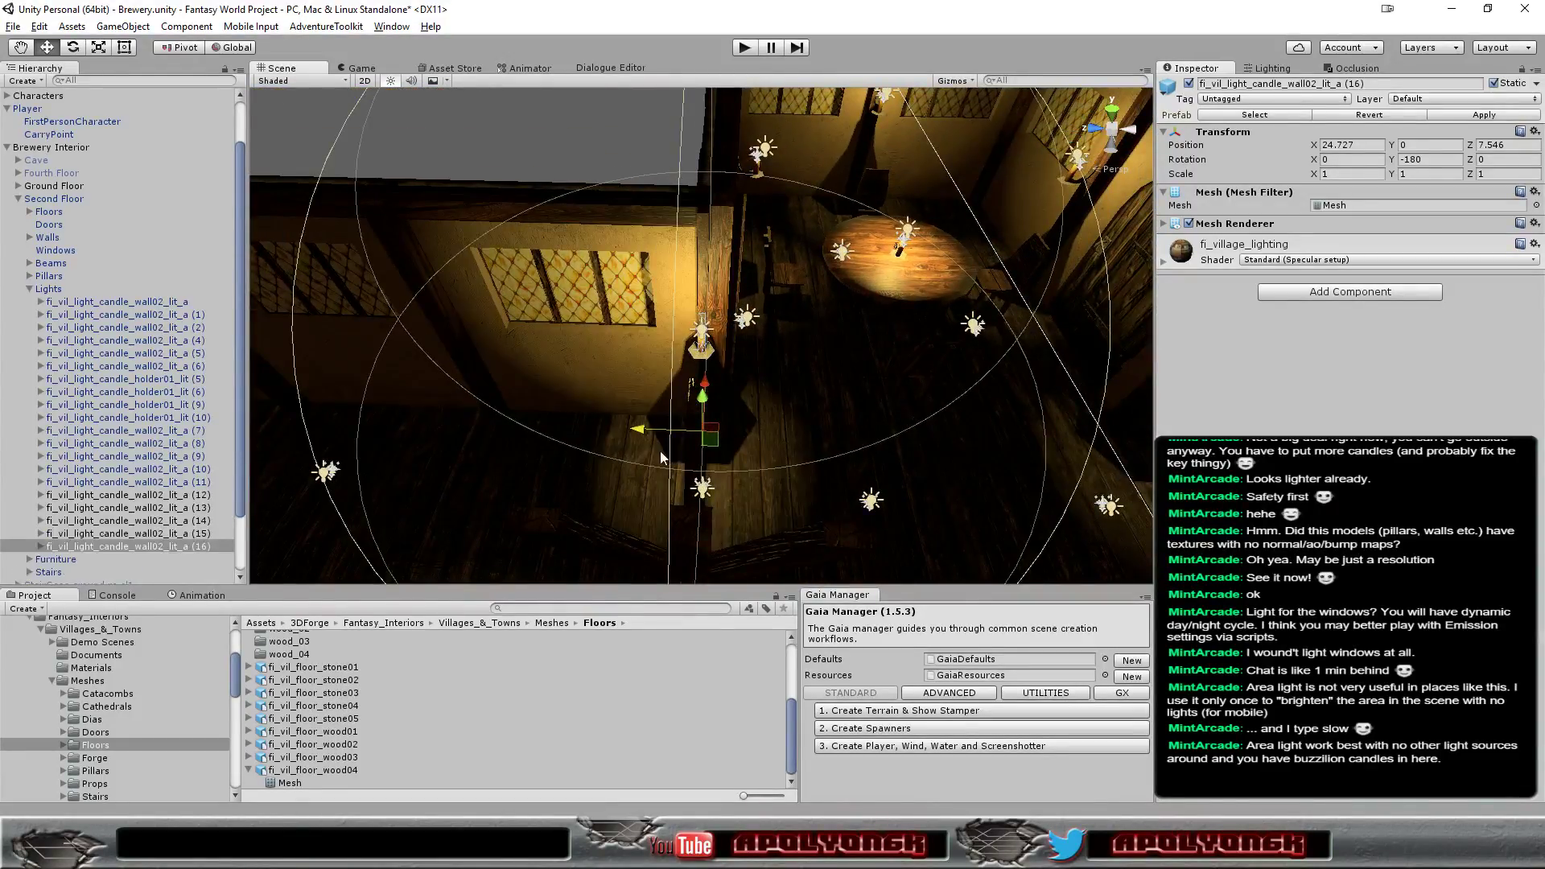
pyautogui.moveTo(640, 434); pyautogui.dragTo(235, 414)
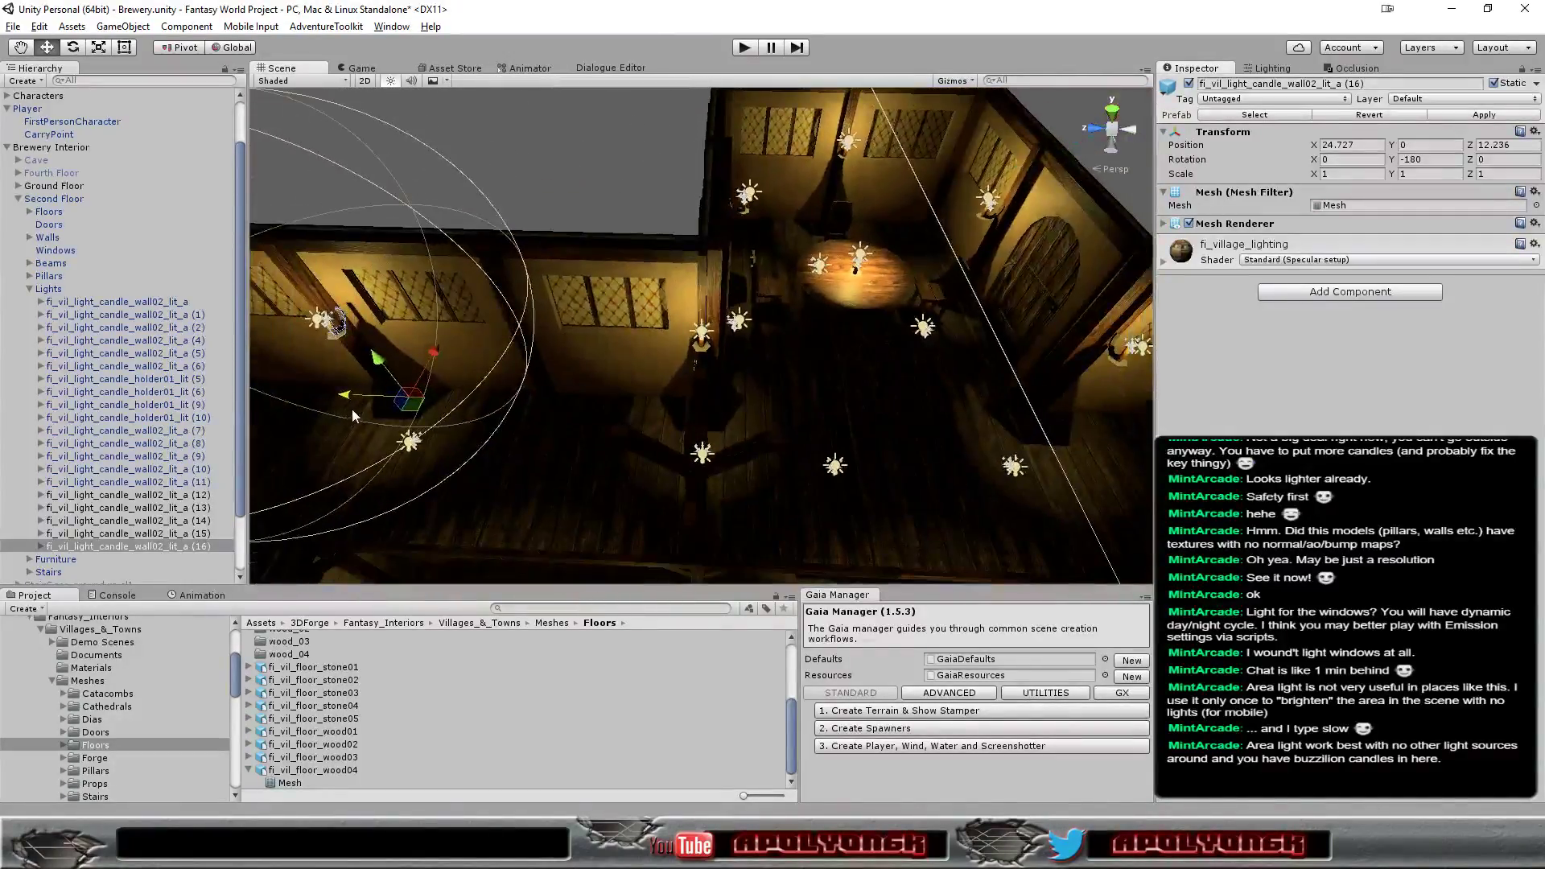
pyautogui.moveTo(346, 397); pyautogui.dragTo(333, 406)
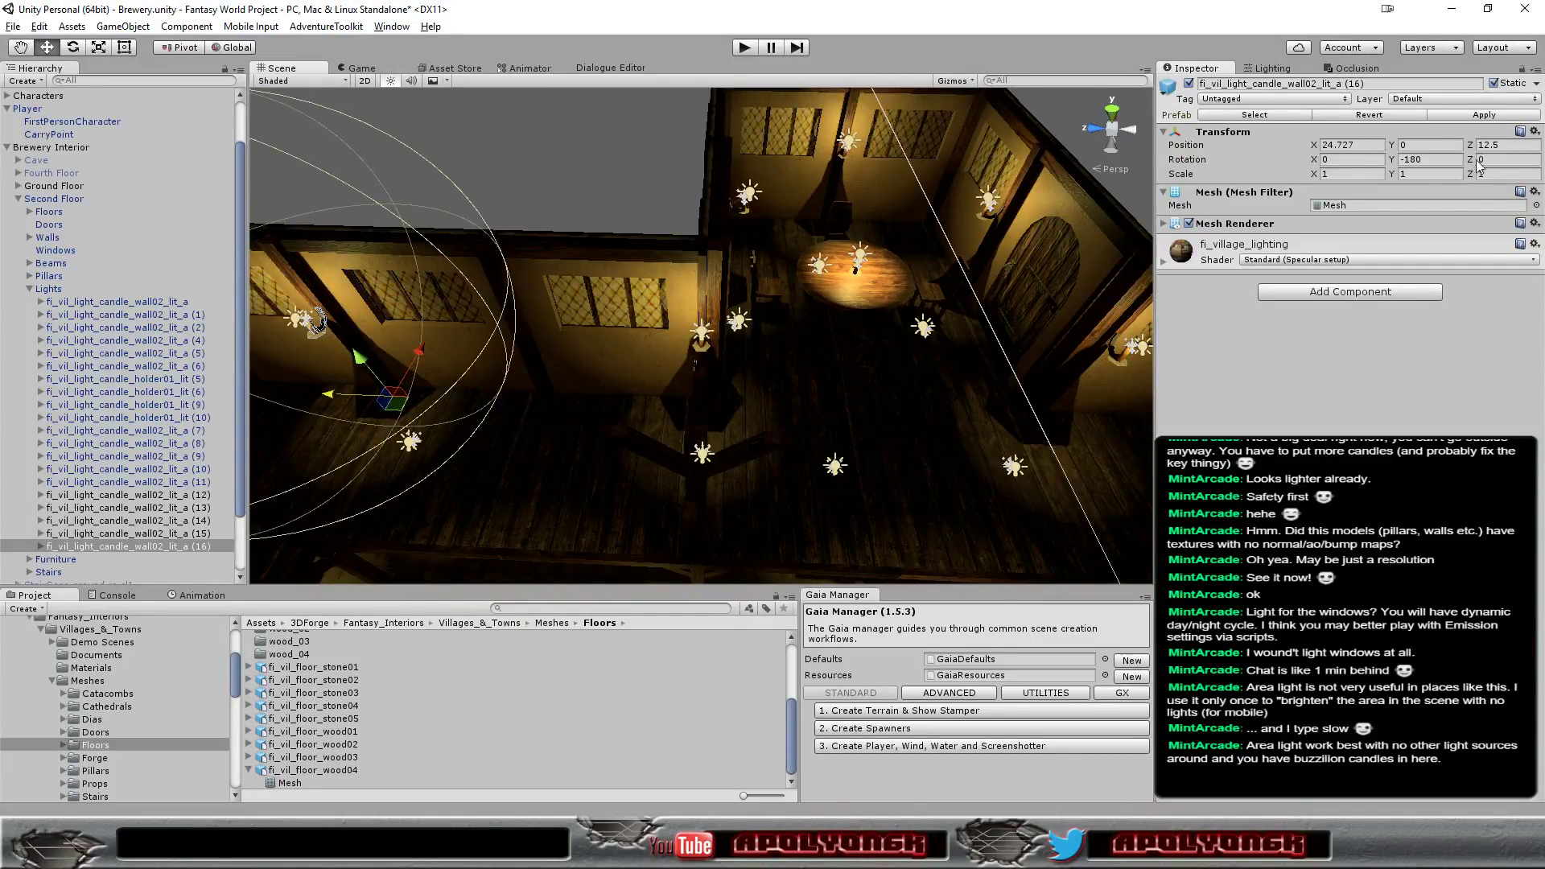
pyautogui.scroll(-2, 784, 414)
pyautogui.scroll(-2, 784, 412)
pyautogui.scroll(-2, 781, 414)
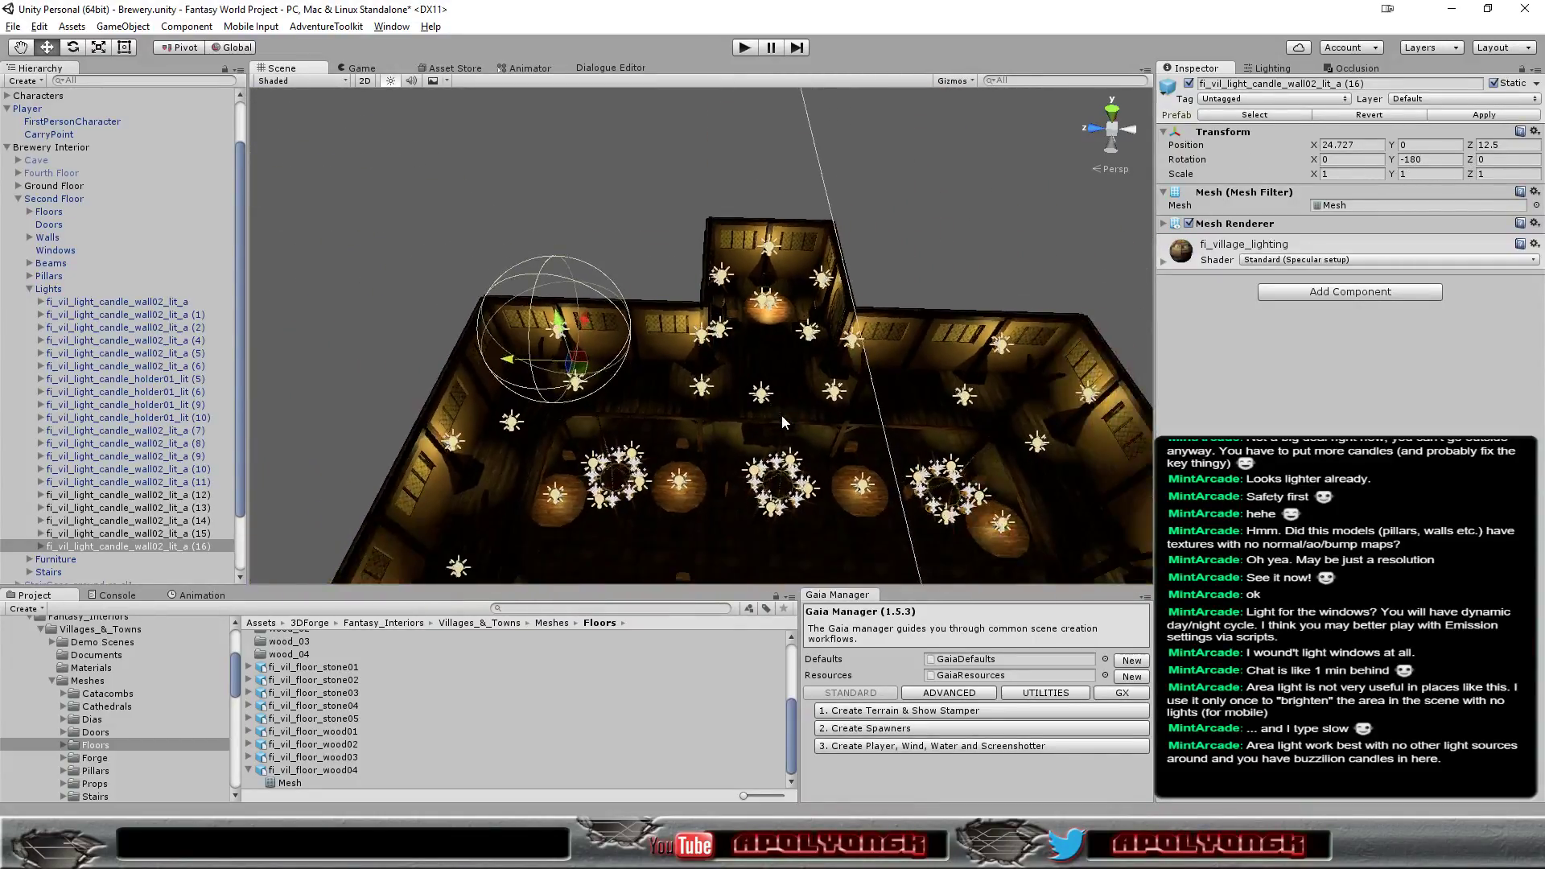
pyautogui.scroll(1, 781, 414)
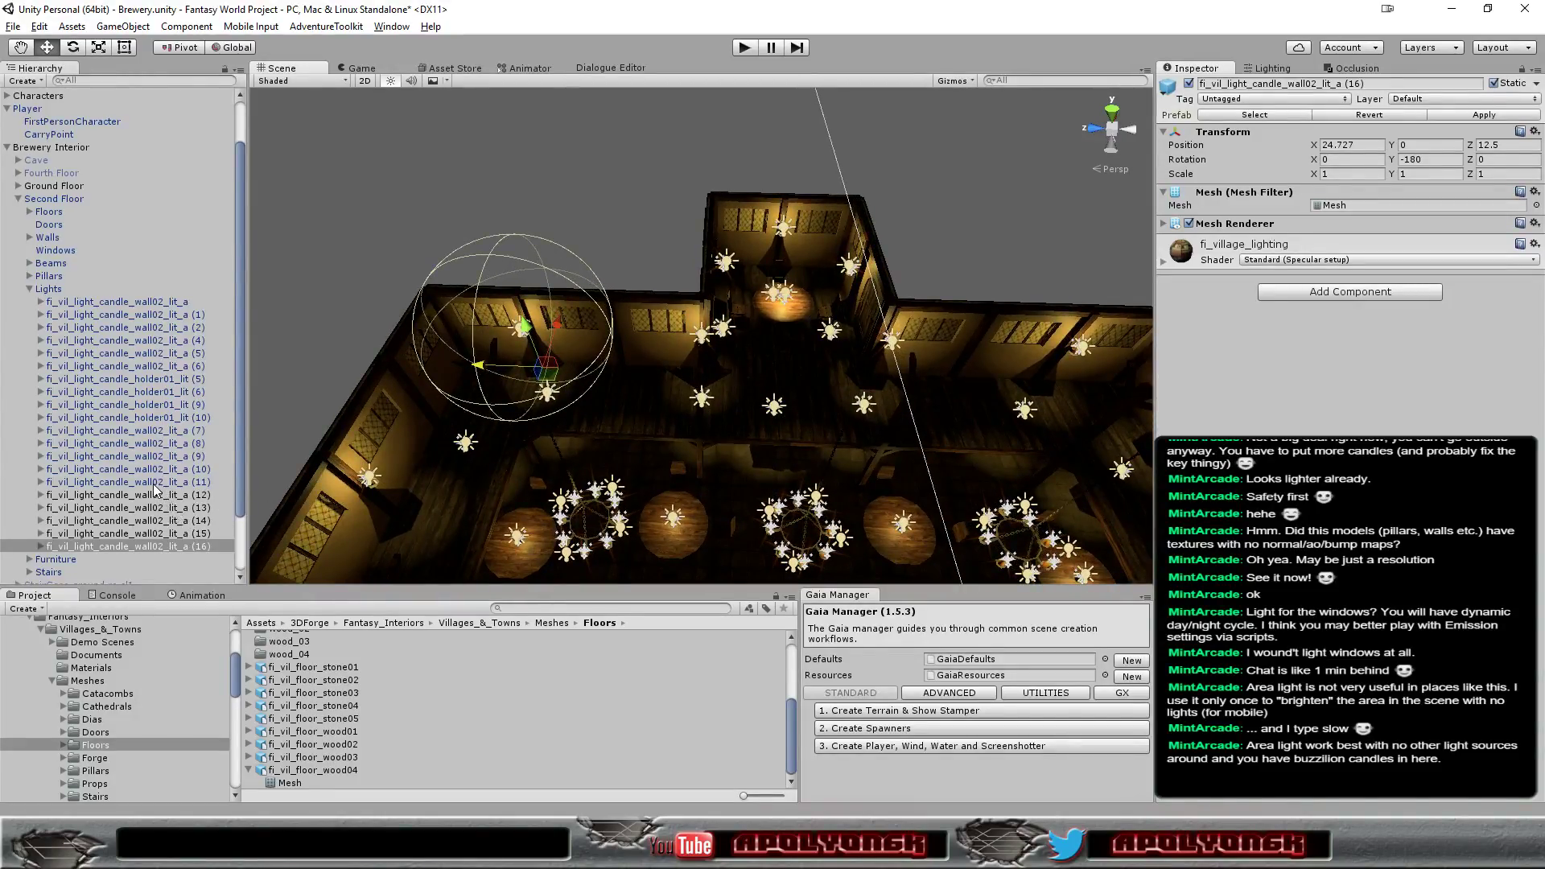
pyautogui.click(144, 456)
pyautogui.click(143, 443)
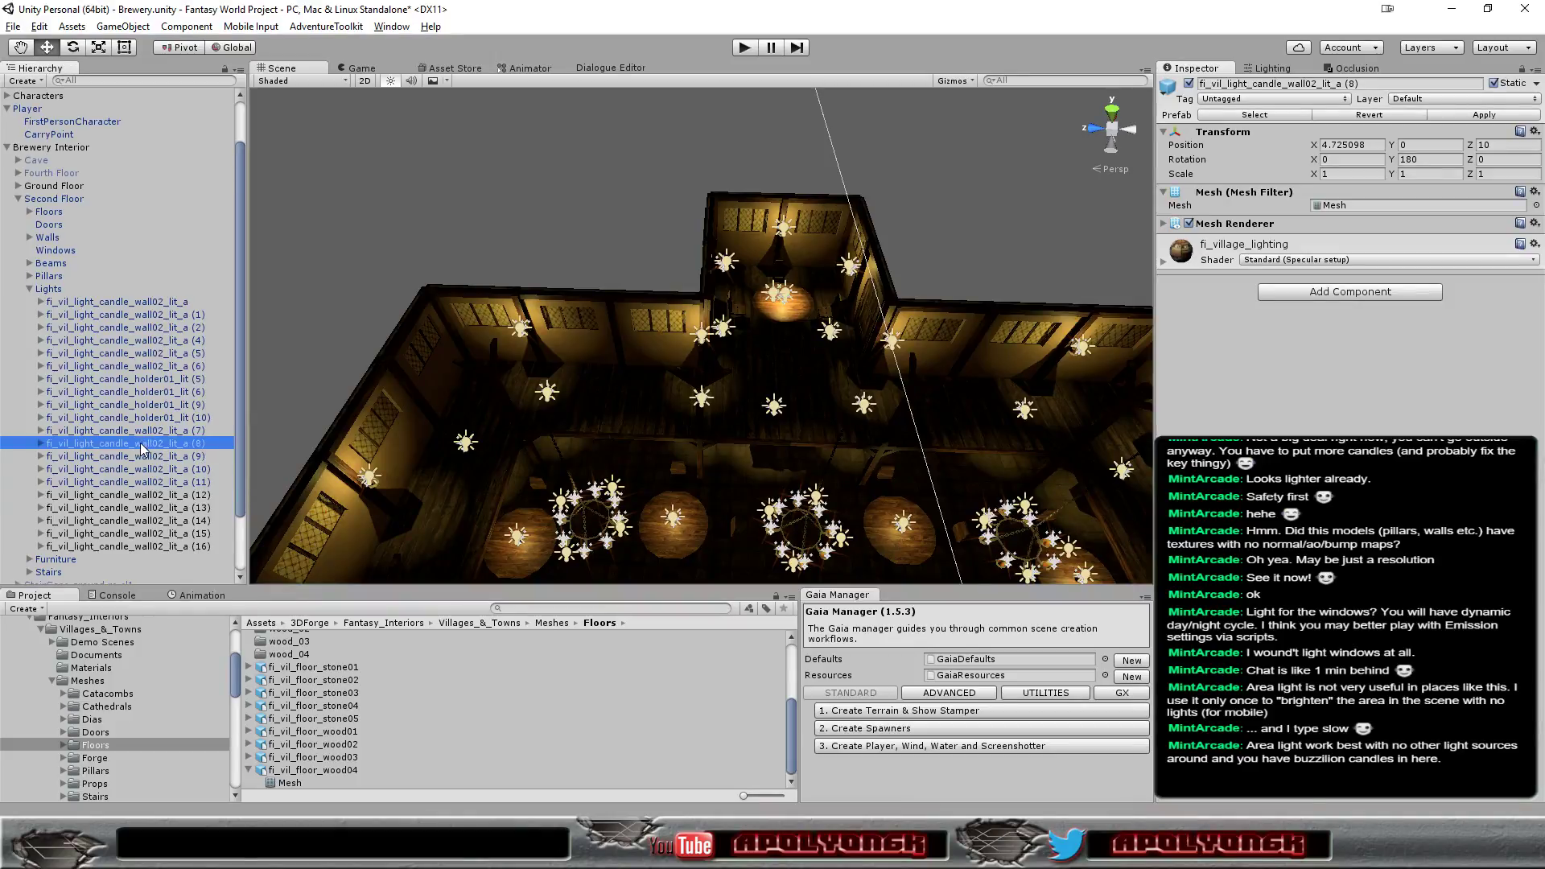
pyautogui.click(141, 469)
pyautogui.click(140, 482)
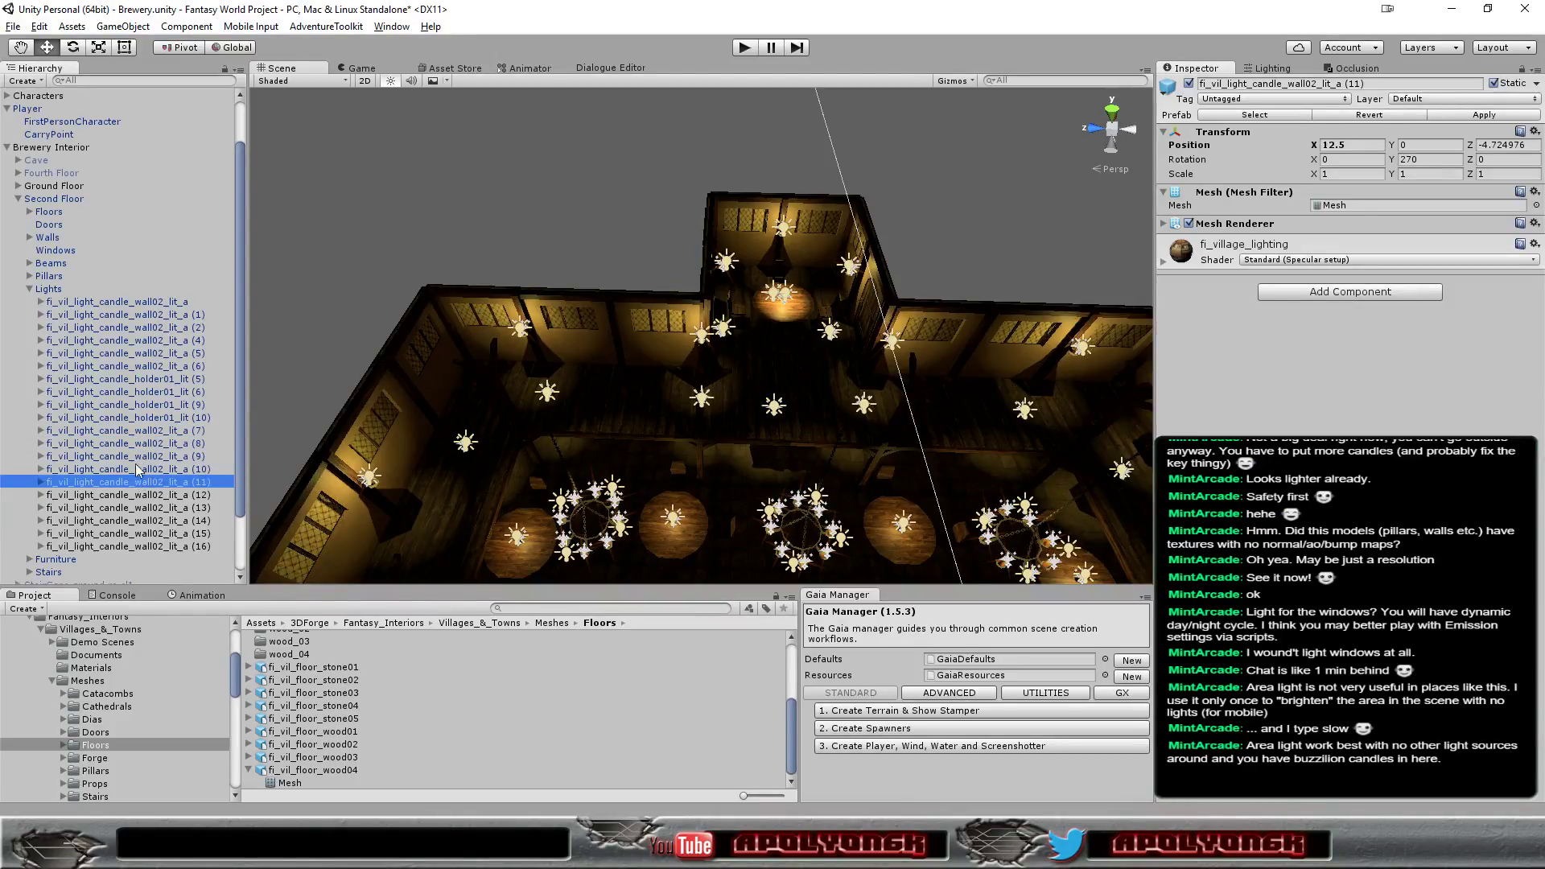
pyautogui.click(140, 456)
pyautogui.click(141, 443)
pyautogui.click(140, 433)
pyautogui.click(141, 418)
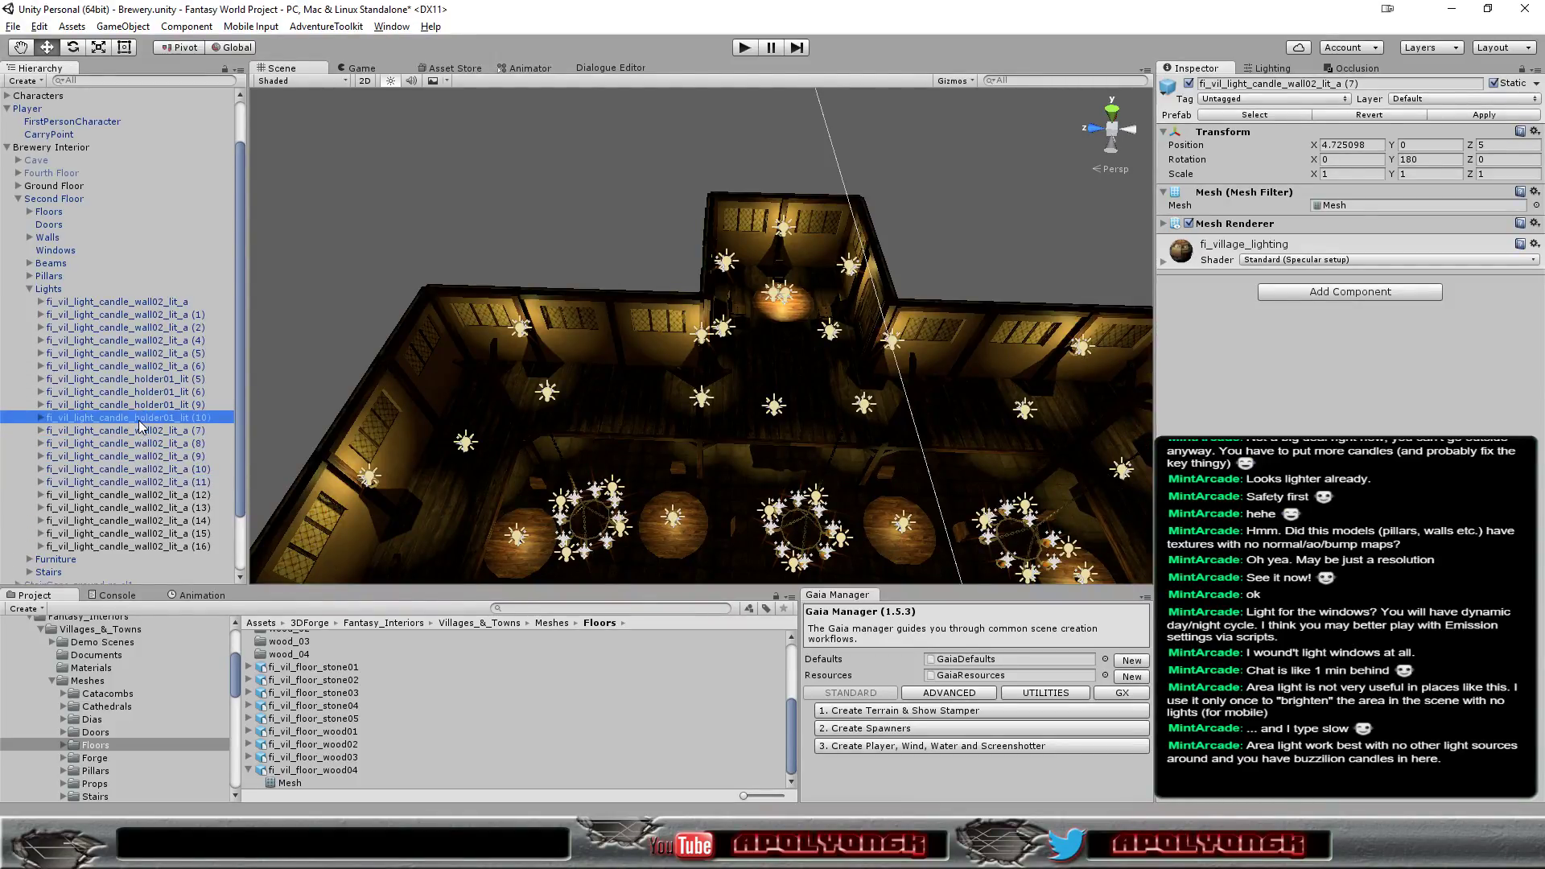
pyautogui.click(138, 405)
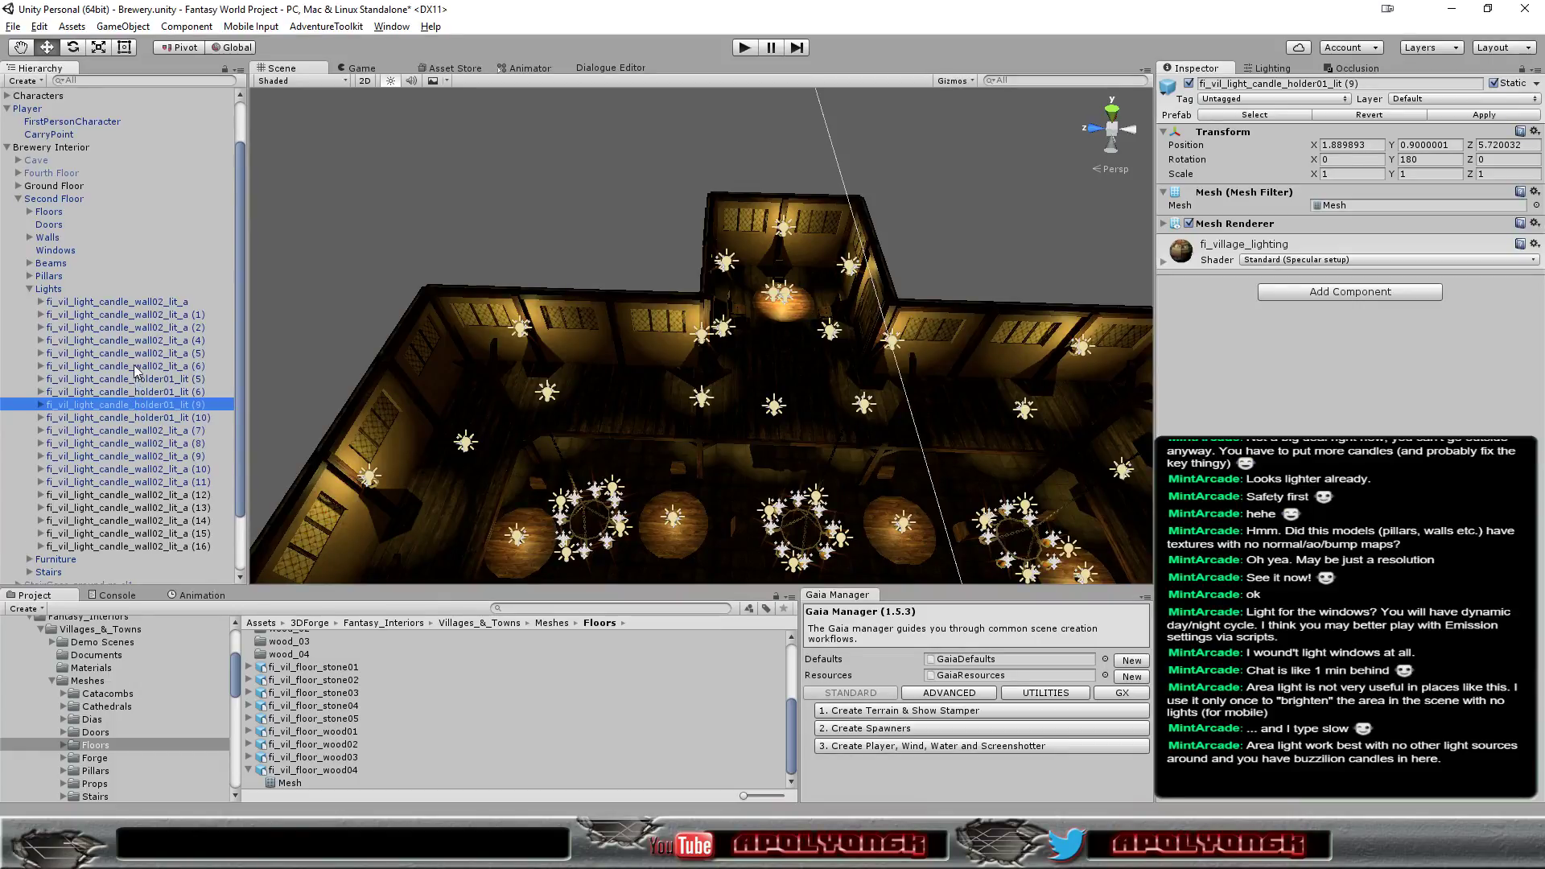
# Check candles (6) and (5), then move wall candle (4) along its wall to X 22.5
pyautogui.click(138, 367)
pyautogui.click(135, 354)
pyautogui.click(134, 341)
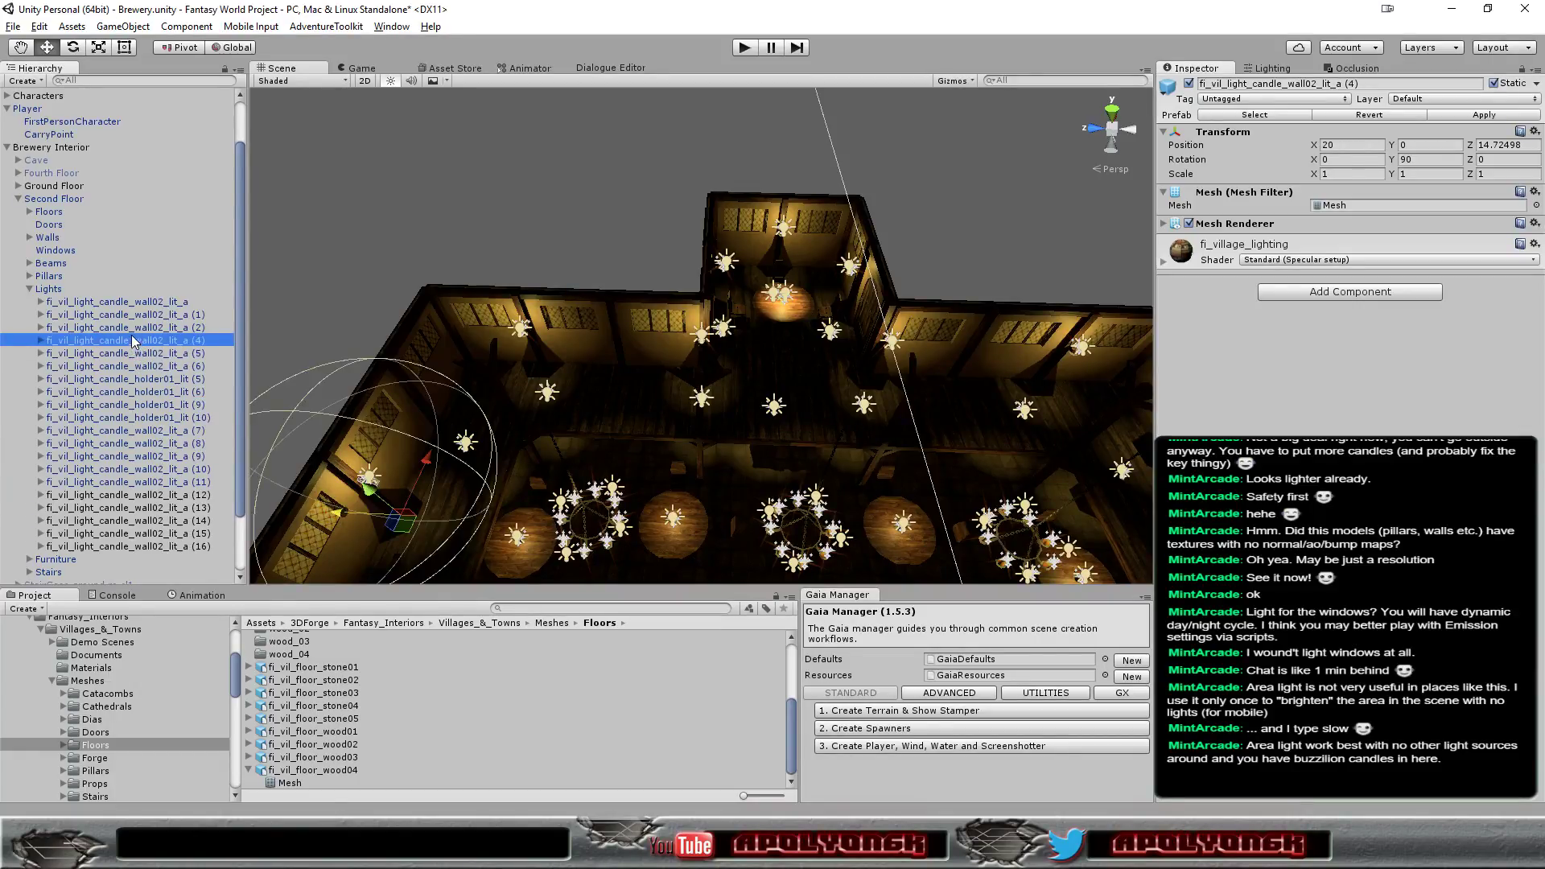
pyautogui.moveTo(431, 463); pyautogui.dragTo(471, 368)
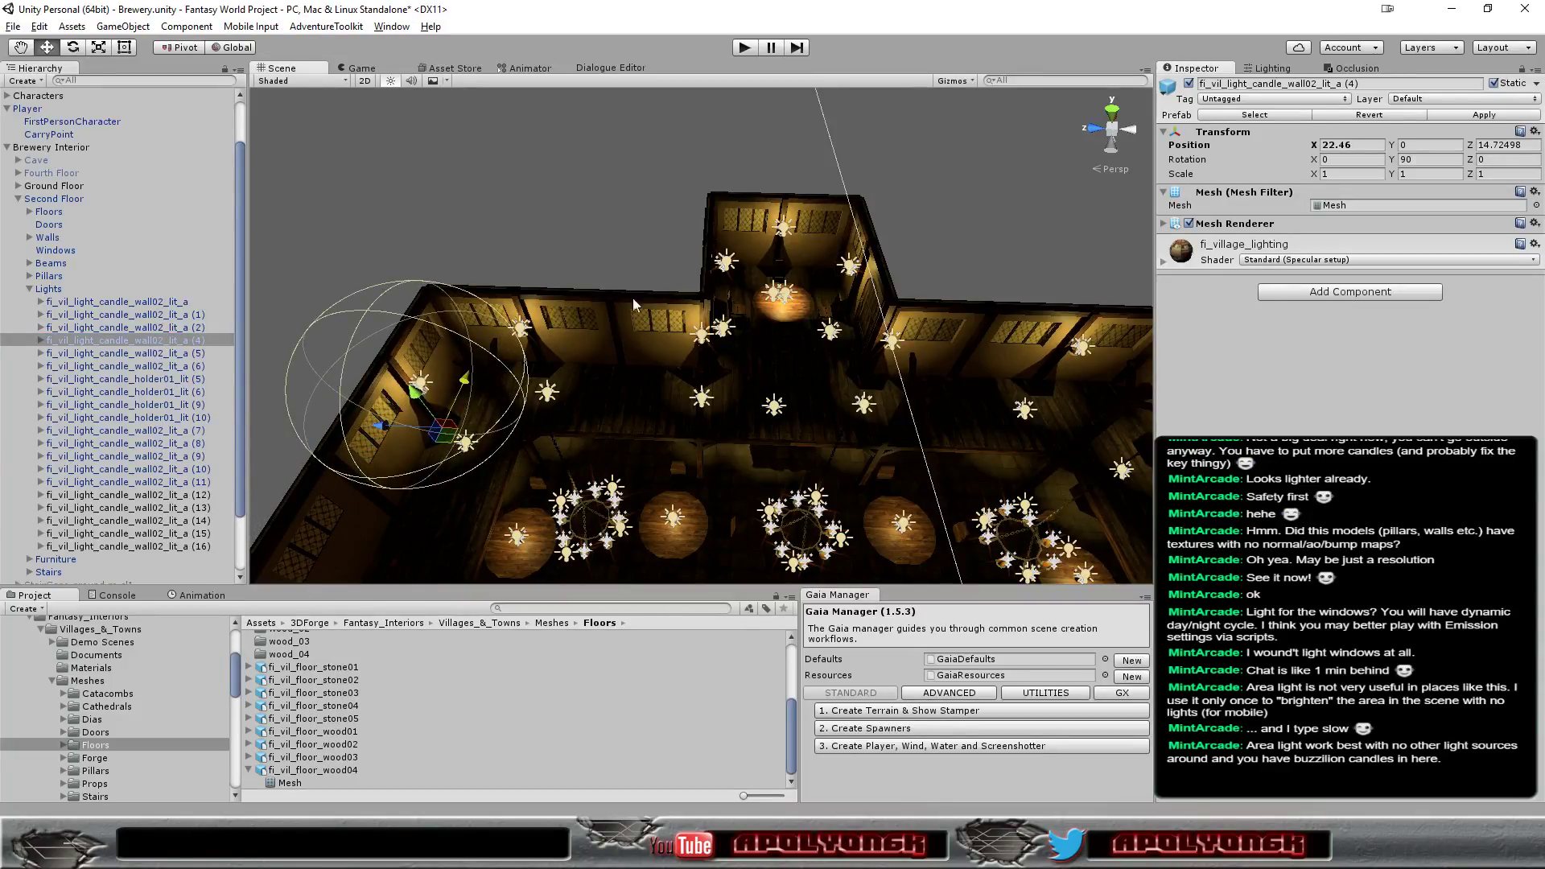
pyautogui.click(1343, 146)
pyautogui.doubleClick(1342, 145)
pyautogui.write('5')
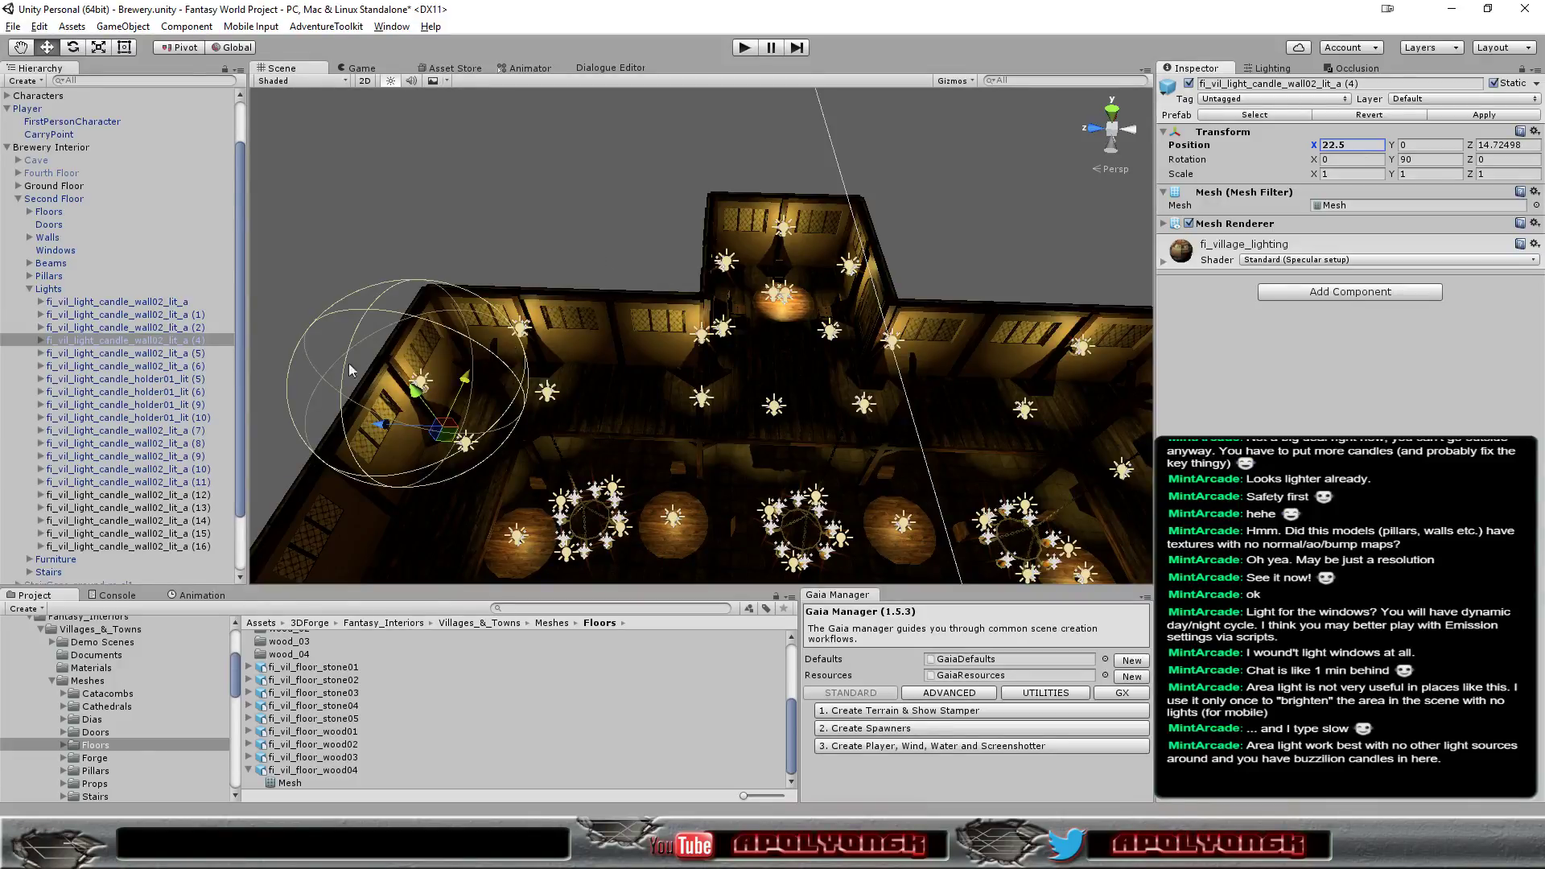
pyautogui.click(202, 342)
# Duplicate candle (4) as candle (17) and set its Position X to 17.5
pyautogui.hotkey('ctrl', 'd')
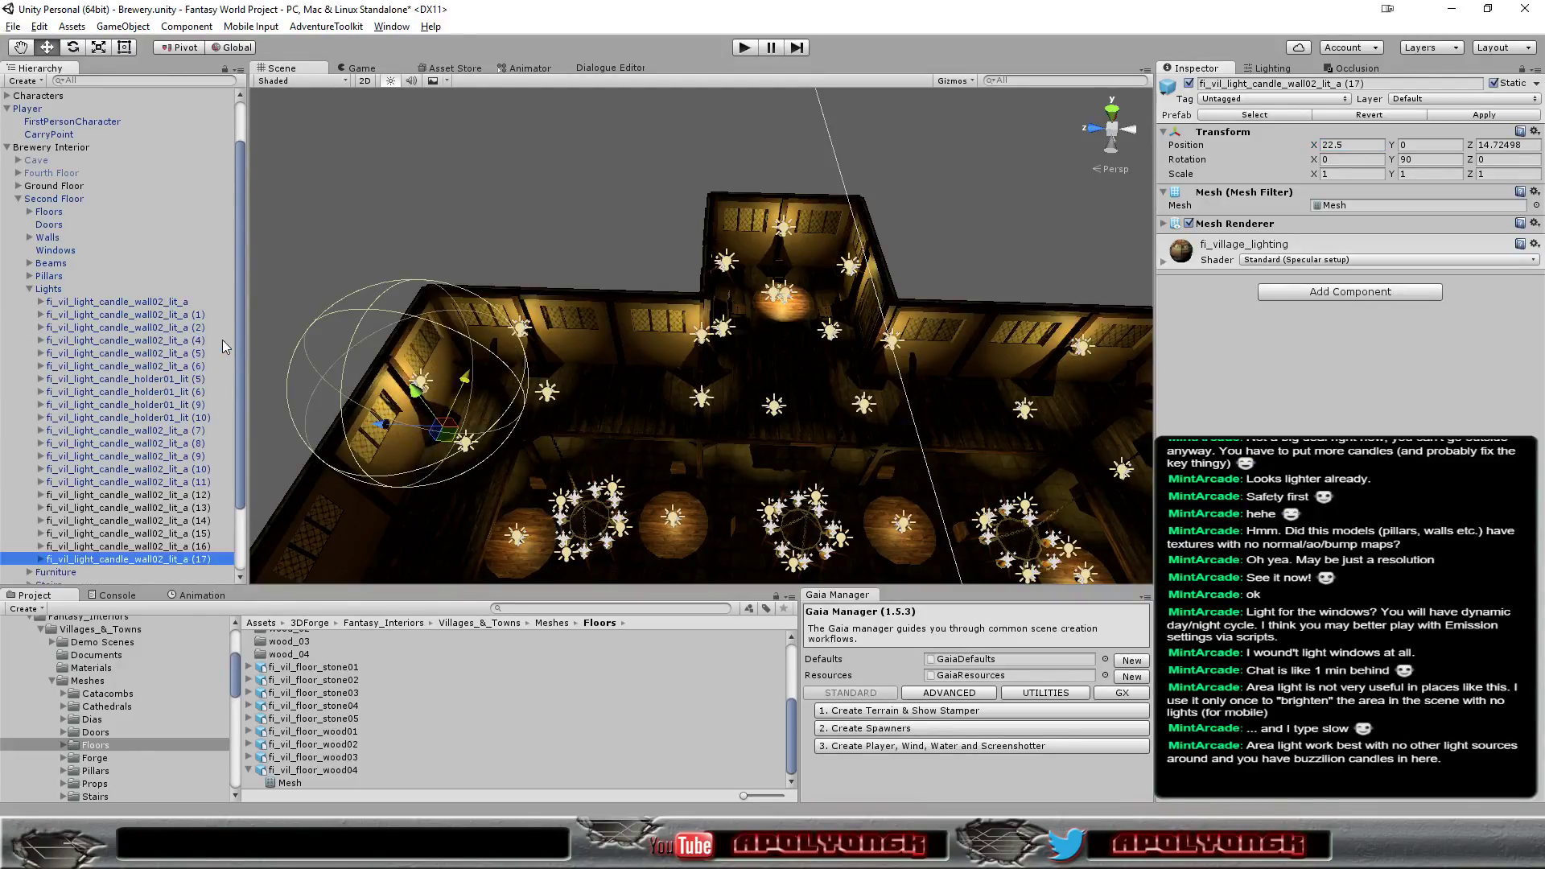
pyautogui.moveTo(472, 385); pyautogui.dragTo(399, 483)
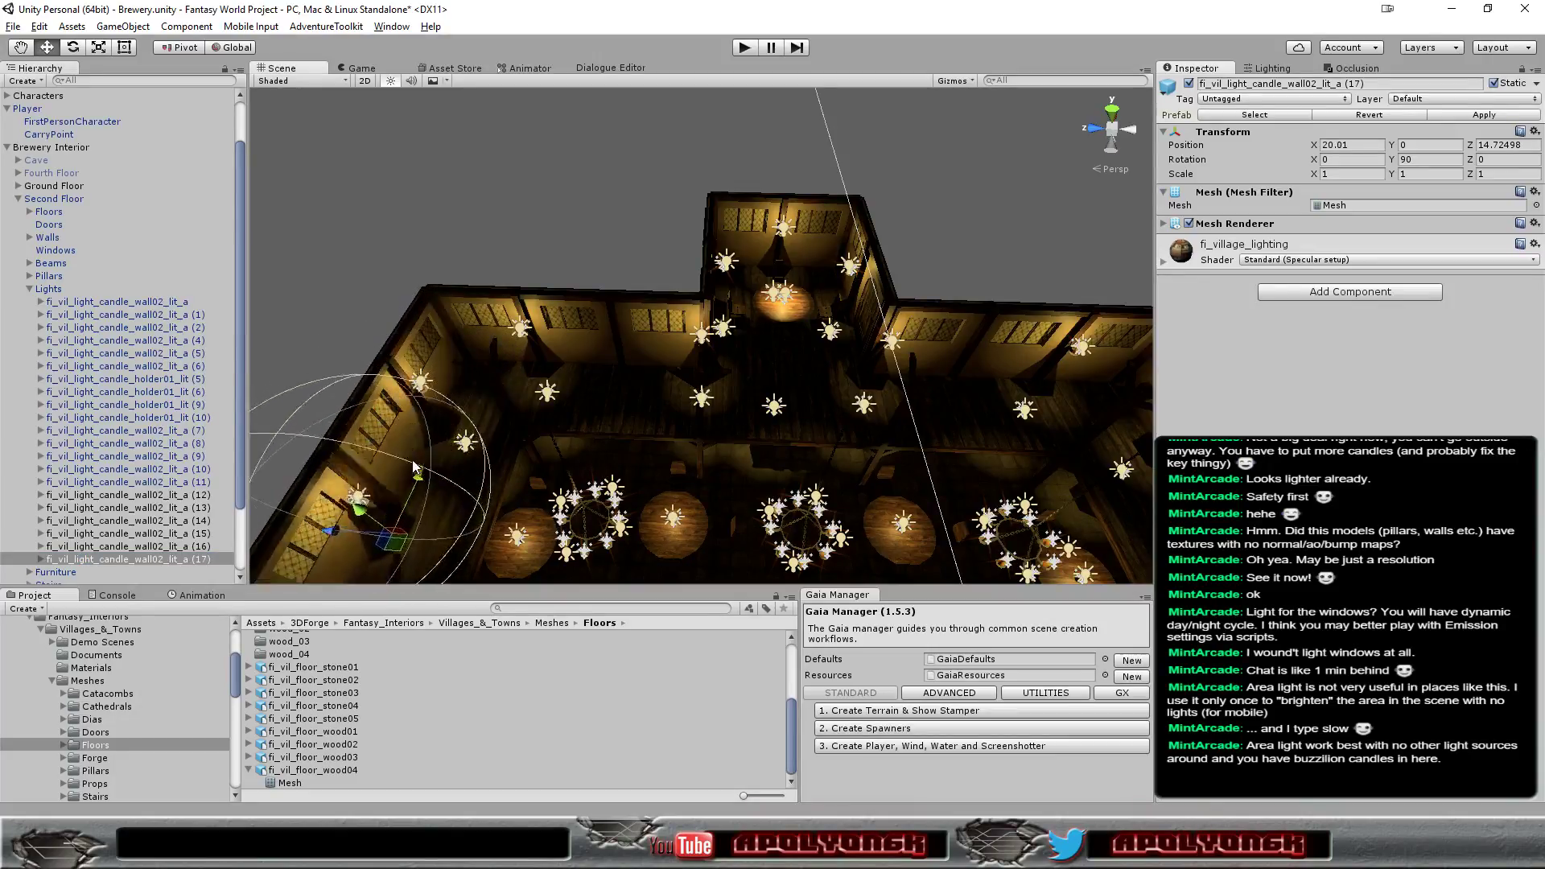
pyautogui.scroll(-2, 398, 483)
pyautogui.scroll(-1, 399, 485)
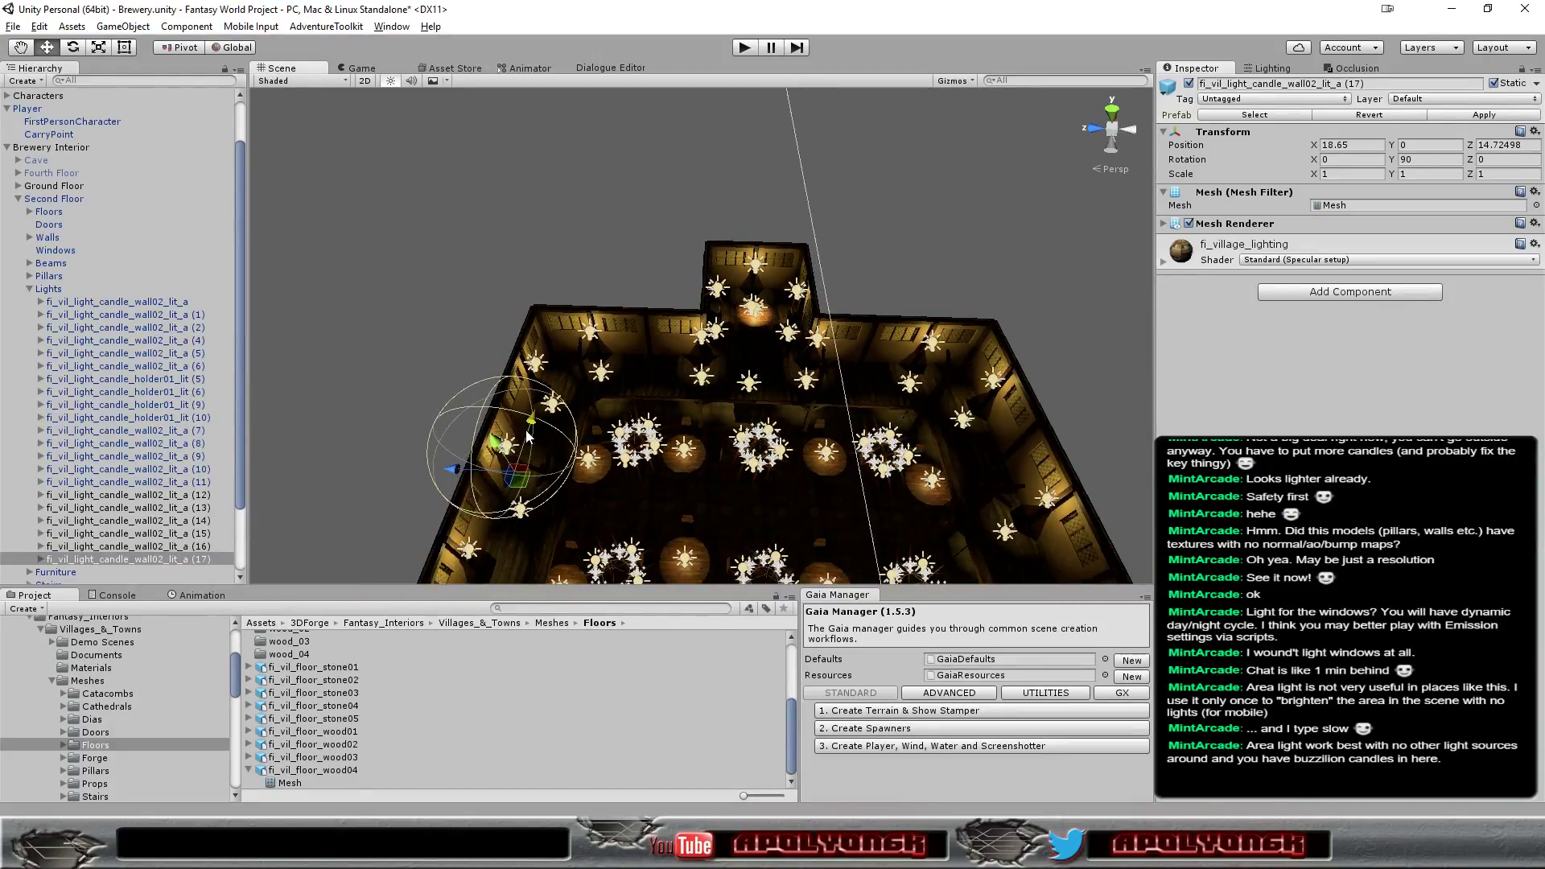
pyautogui.moveTo(535, 429); pyautogui.dragTo(526, 453)
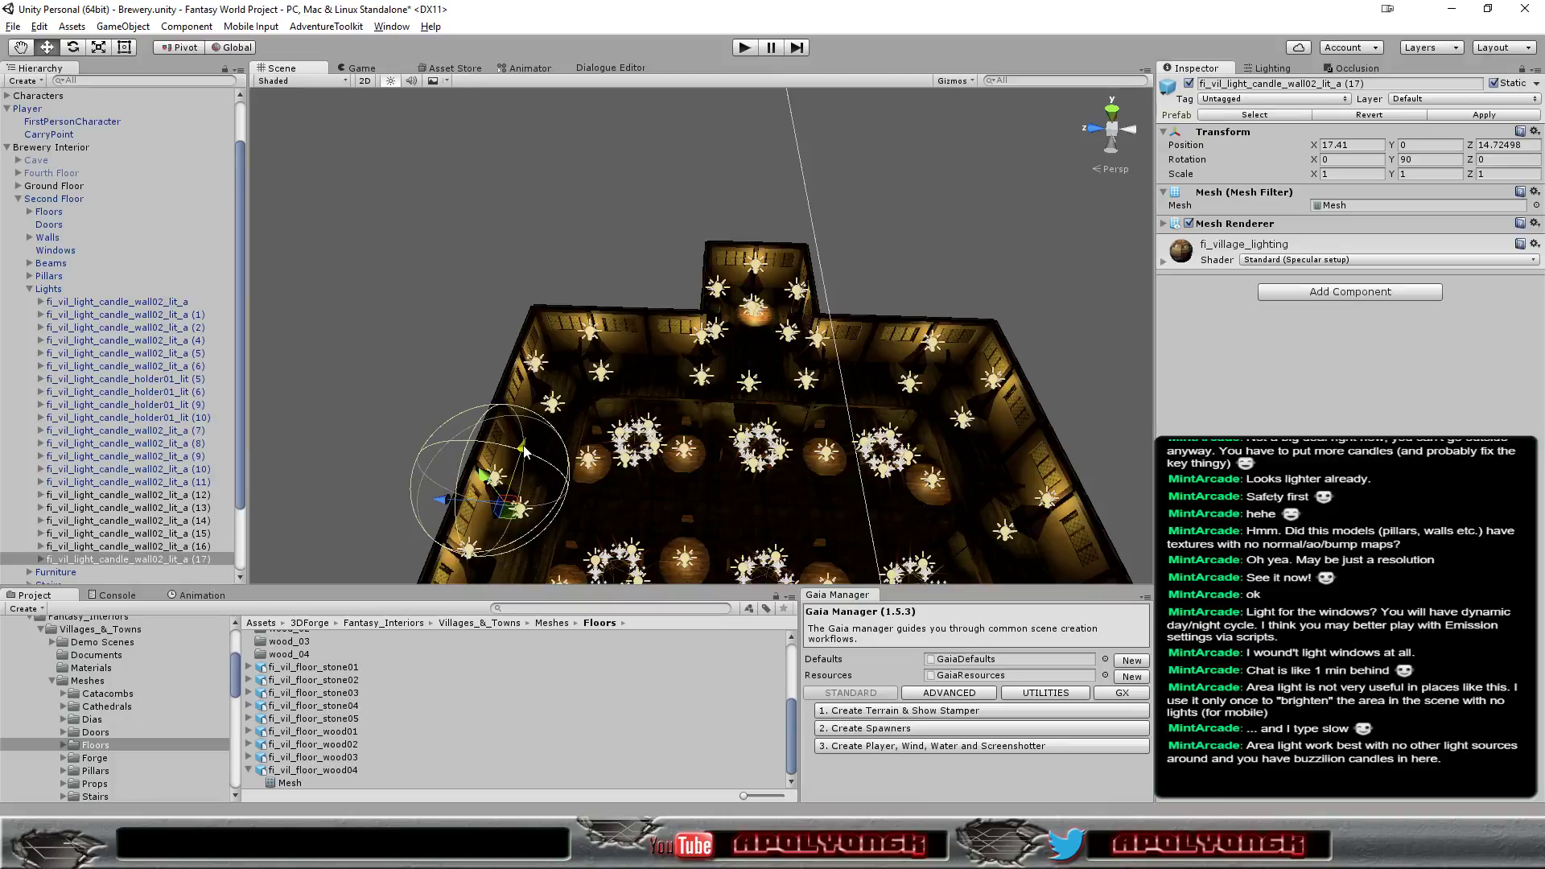
pyautogui.click(1343, 149)
pyautogui.doubleClick(1364, 146)
pyautogui.write('17.5')
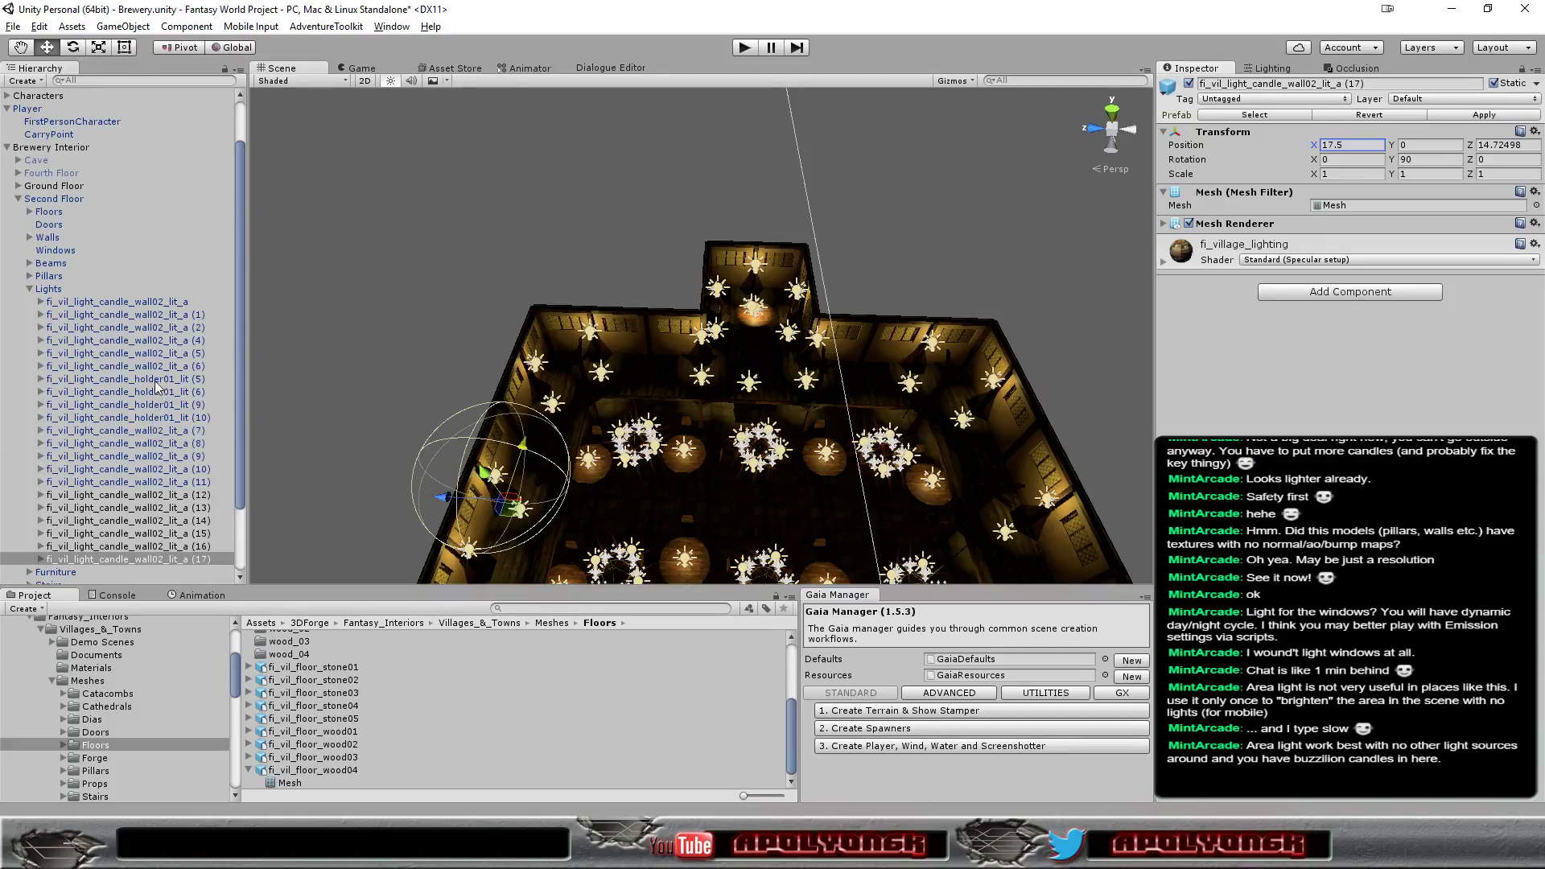
pyautogui.click(156, 351)
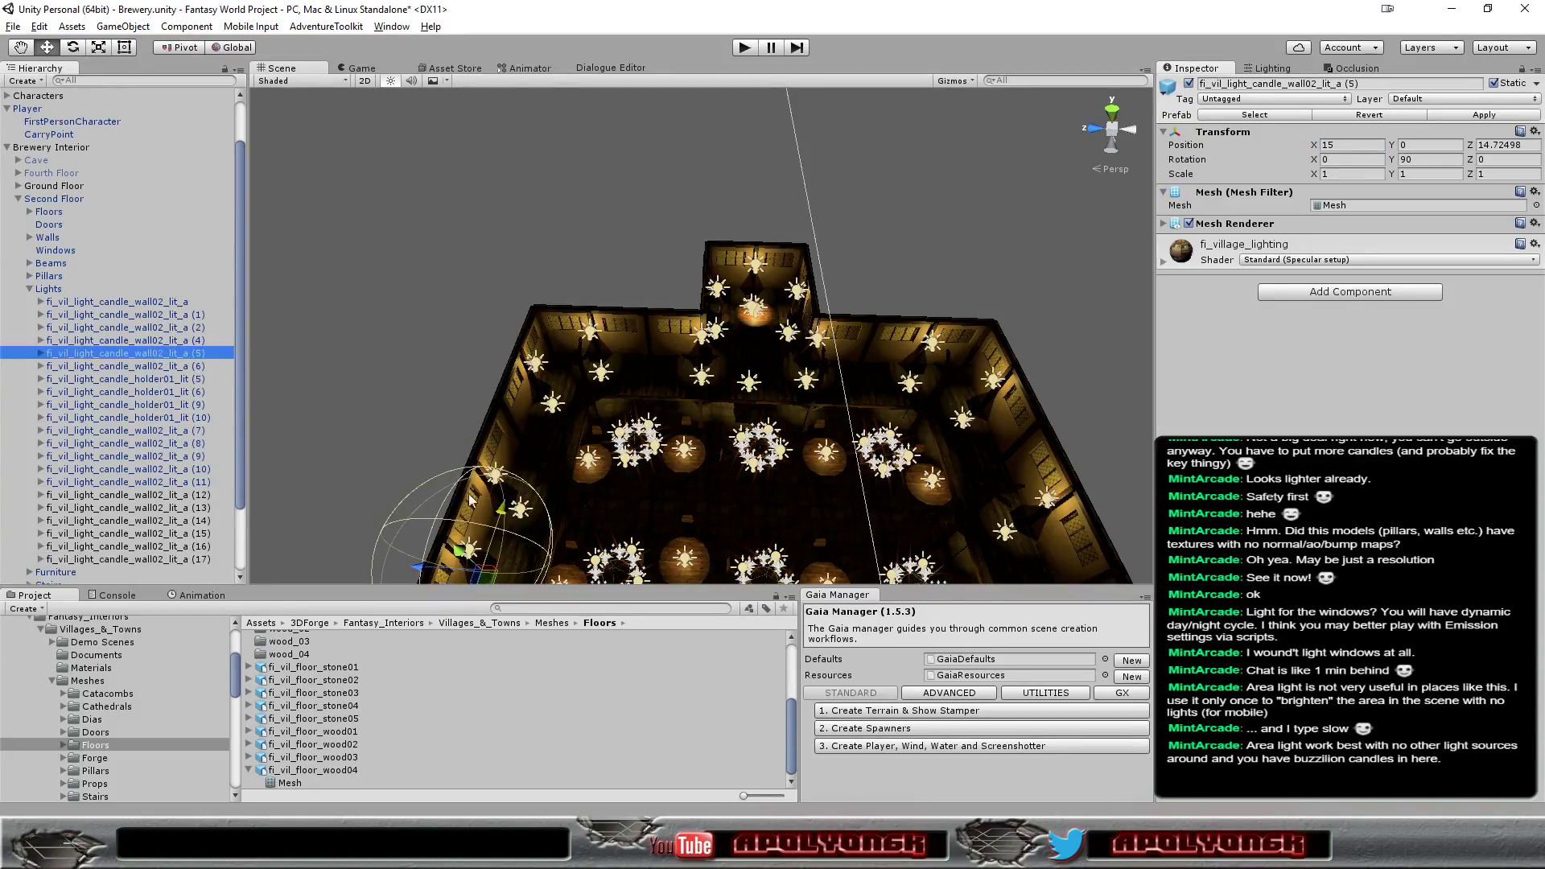
pyautogui.scroll(-3, 483, 499)
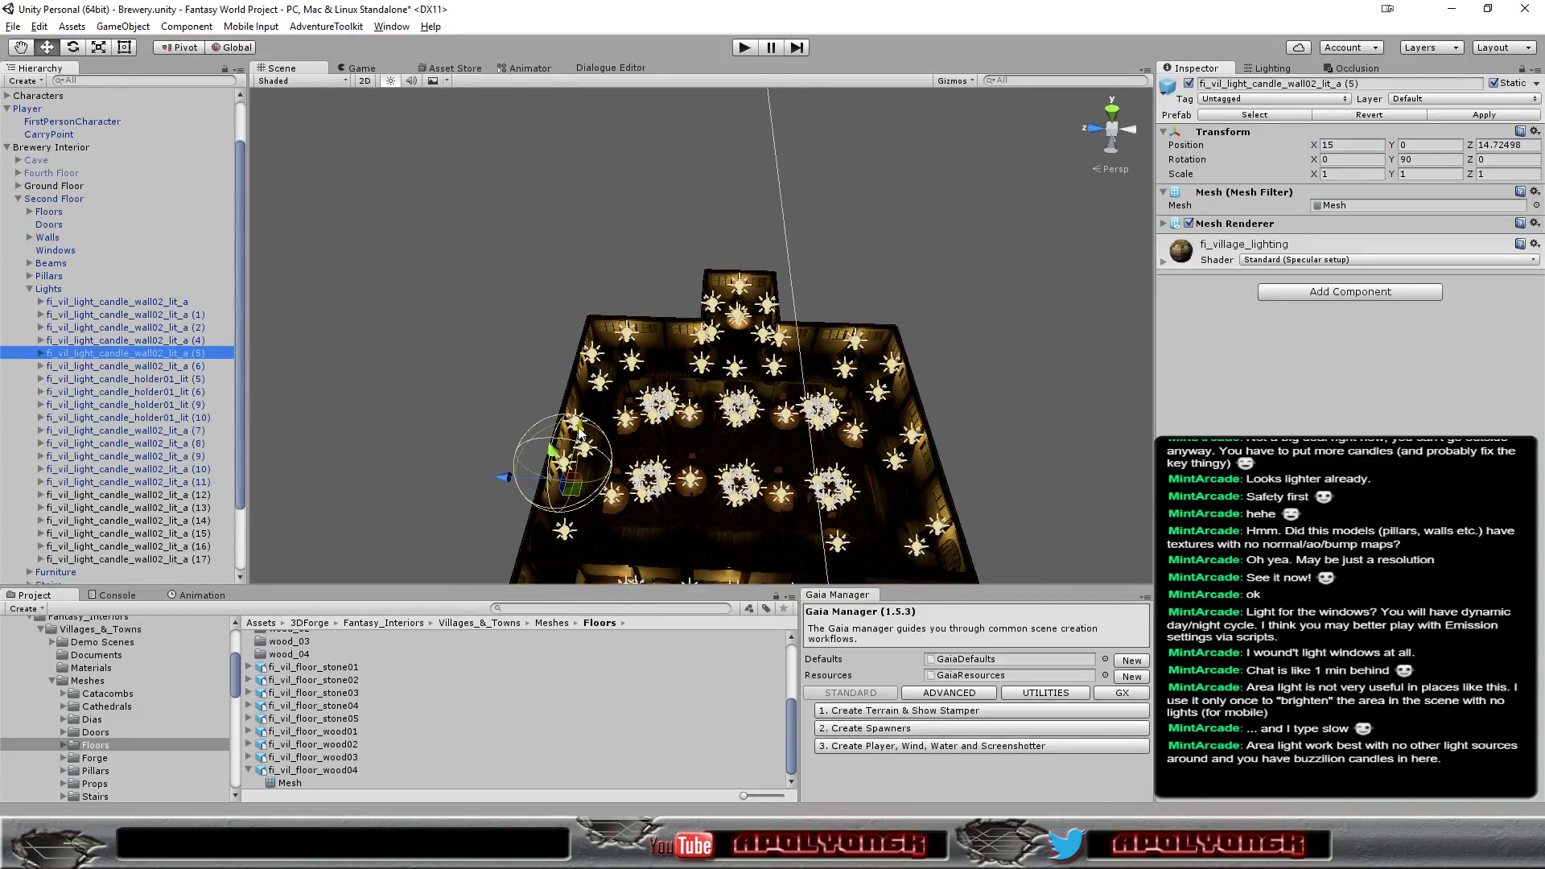
# Drag candle (5) along its wall to about X 12.35 and check the placement from above
pyautogui.moveTo(578, 437); pyautogui.dragTo(567, 474)
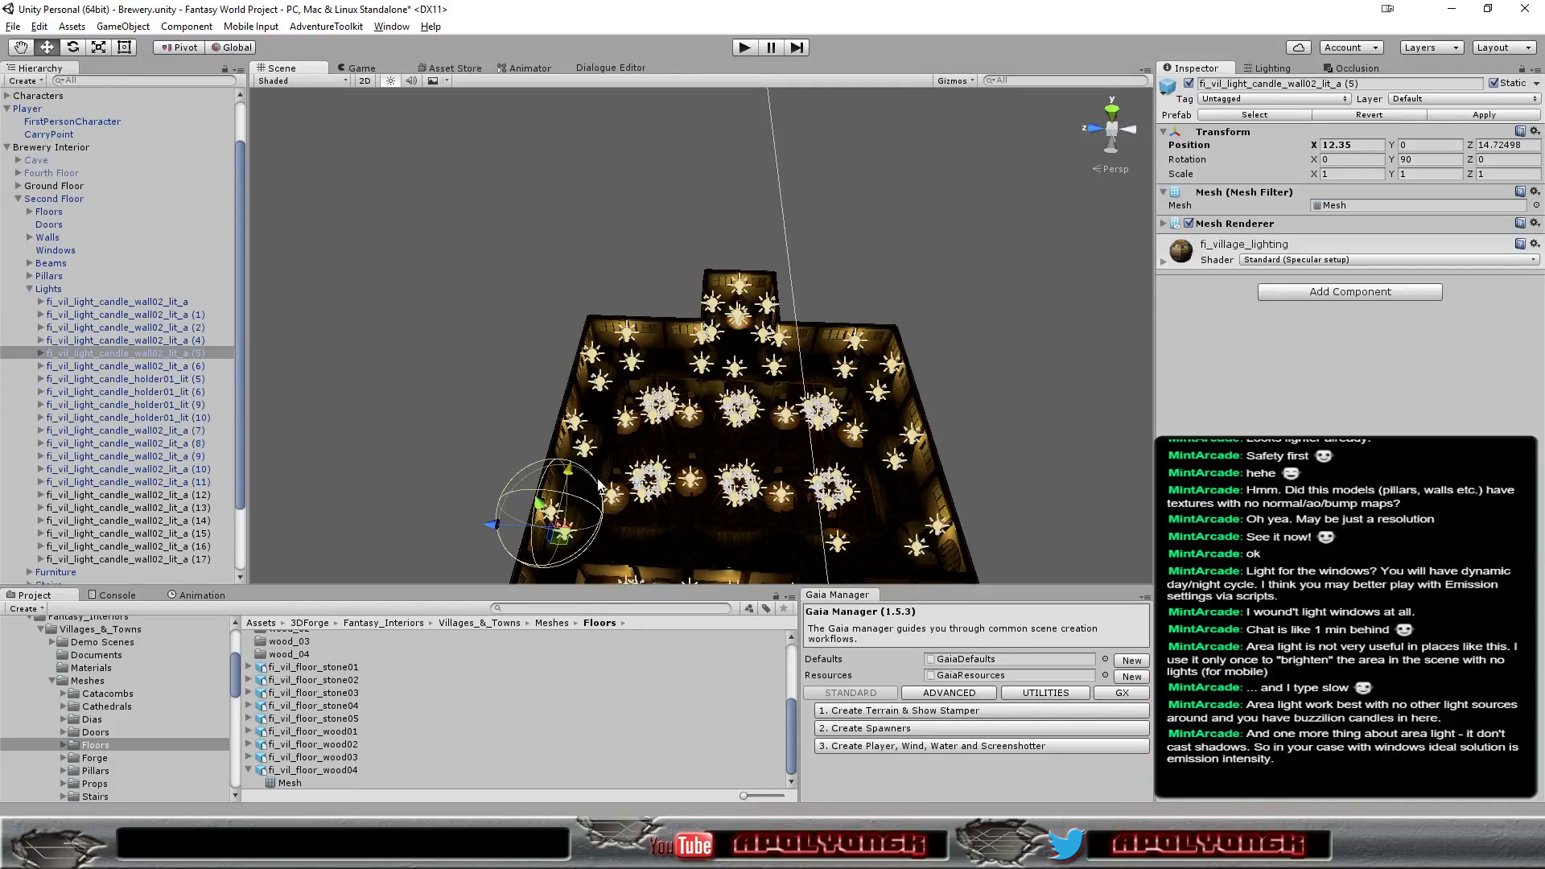
pyautogui.scroll(2, 621, 515)
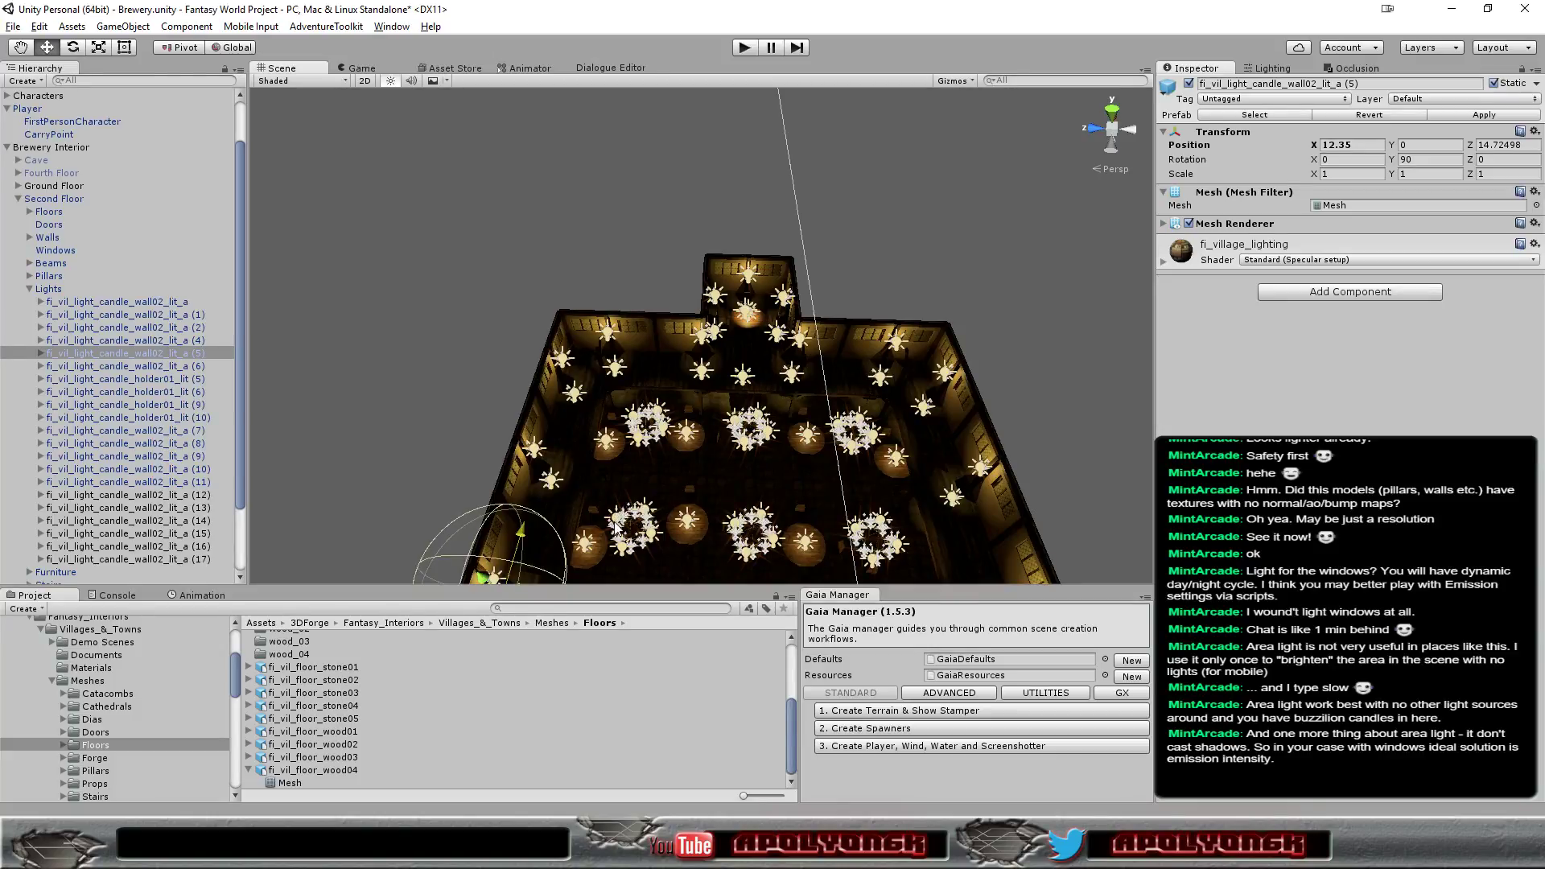
pyautogui.keyDown('alt'); pyautogui.moveTo(622, 516); pyautogui.dragTo(508, 478); pyautogui.keyUp('alt')
pyautogui.keyDown('alt'); pyautogui.moveTo(319, 390); pyautogui.dragTo(427, 329); pyautogui.keyUp('alt')
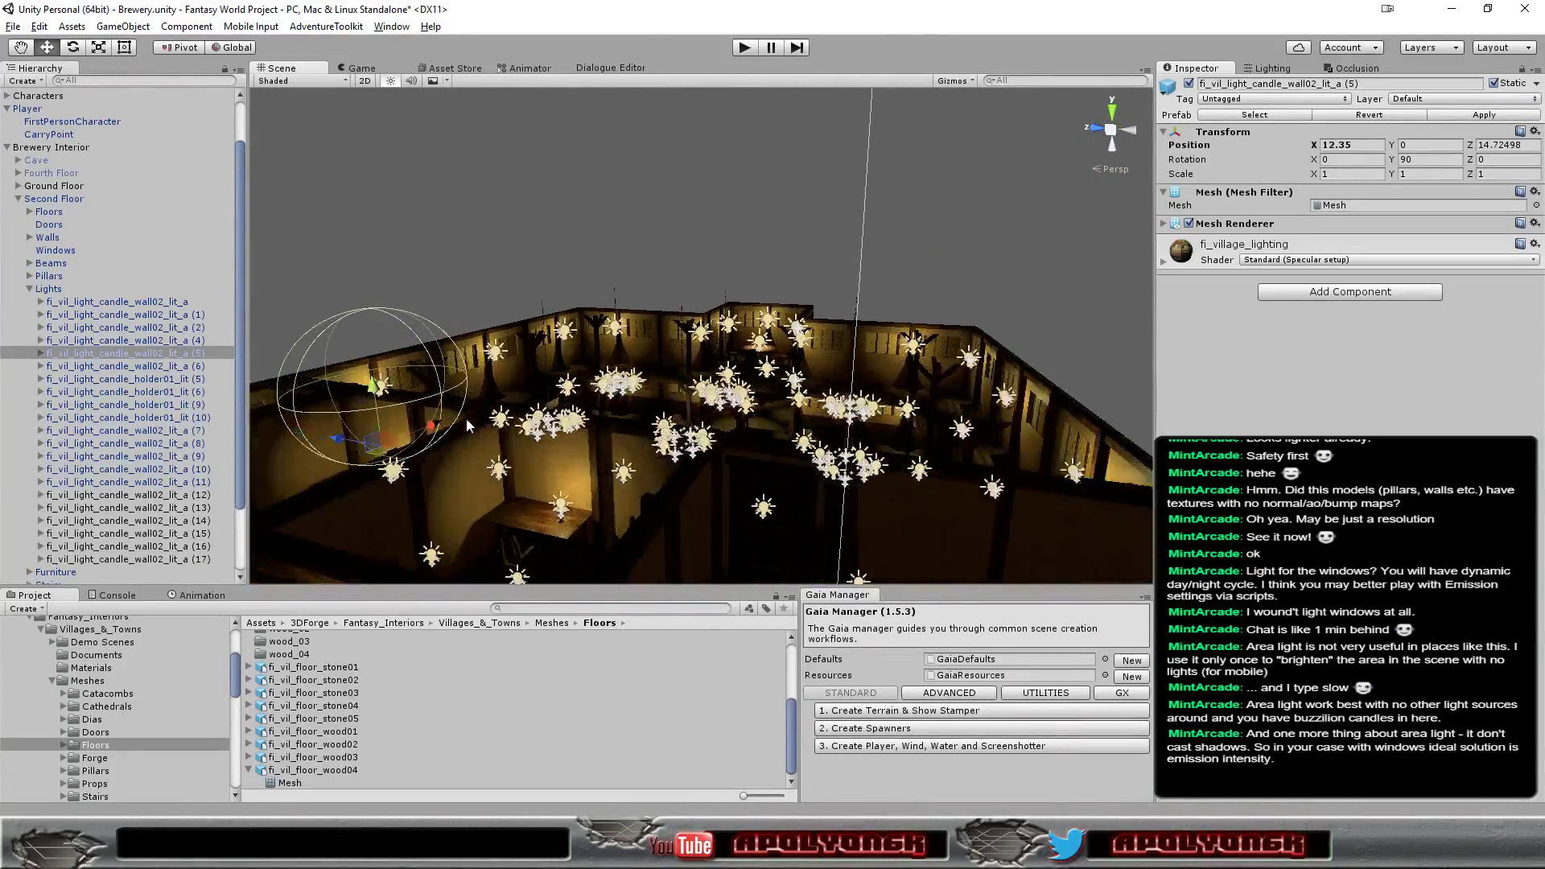
pyautogui.scroll(5, 466, 418)
pyautogui.moveTo(442, 446)
pyautogui.keyDown('alt'); pyautogui.mouseDown()
pyautogui.moveTo(594, 427)
pyautogui.moveTo(207, 487)
pyautogui.mouseUp(); pyautogui.keyUp('alt')
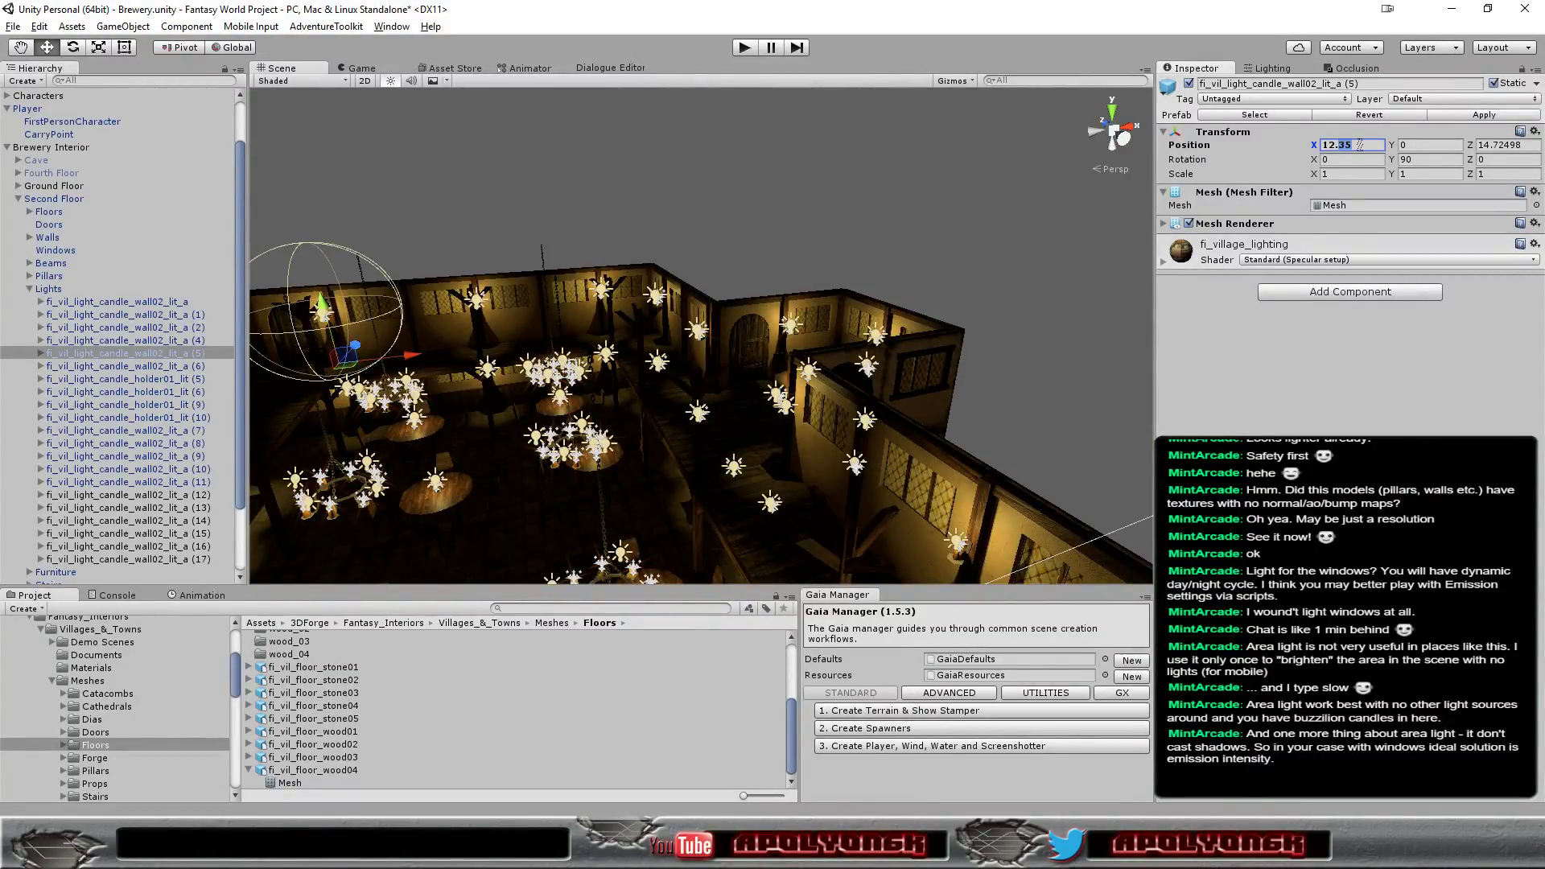
# Enter 12.5 as candle (5)'s Position X and zoom into the brewery interior
pyautogui.write('12.5')
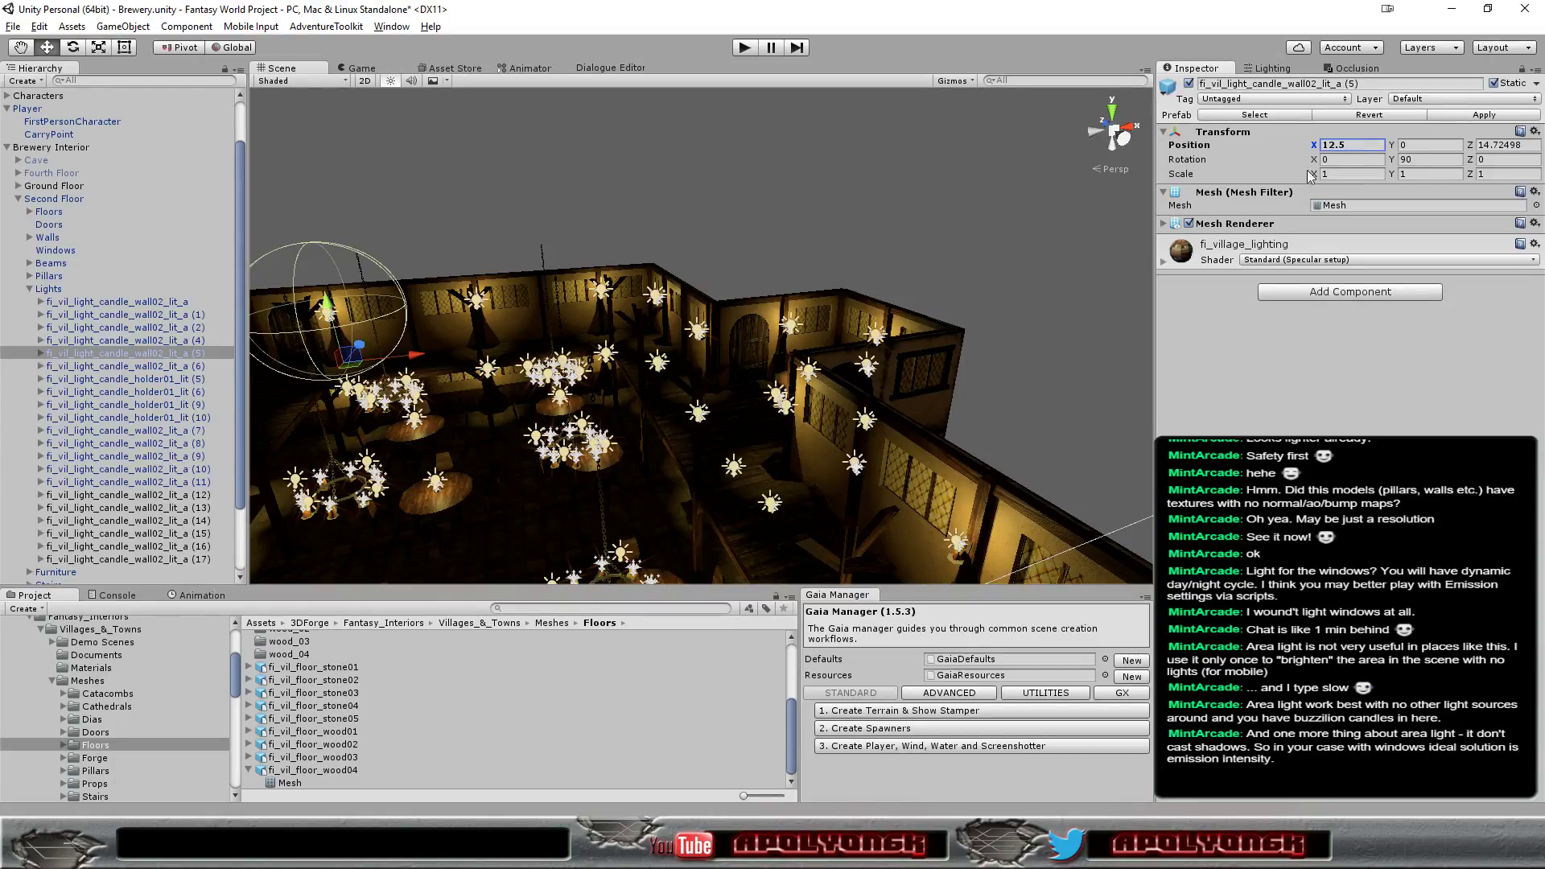
pyautogui.keyDown('alt'); pyautogui.moveTo(612, 386); pyautogui.dragTo(510, 407); pyautogui.keyUp('alt')
pyautogui.scroll(-2, 509, 409)
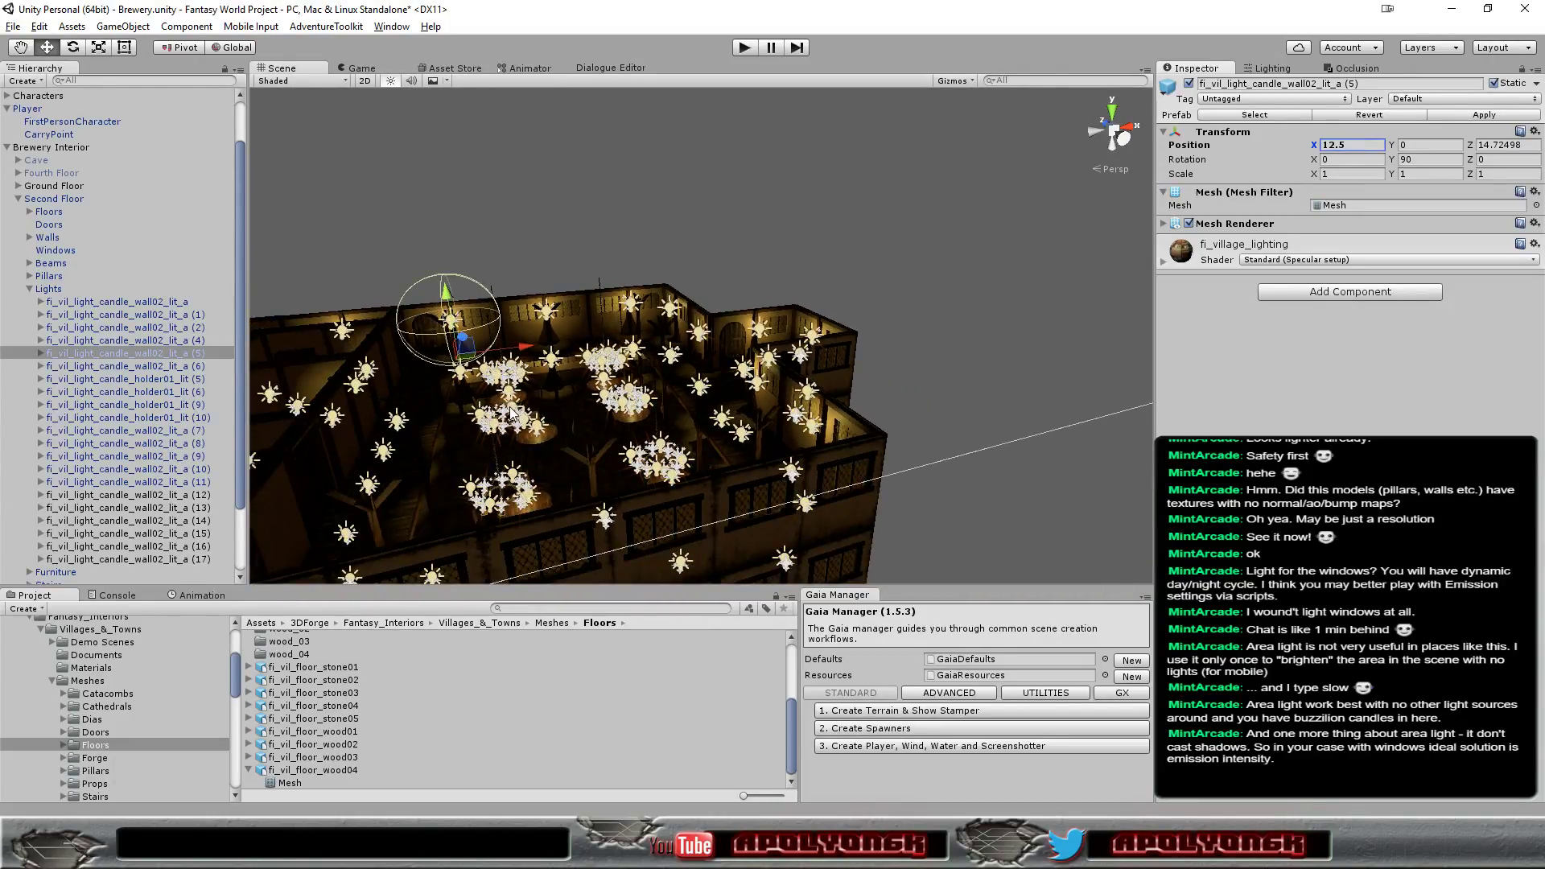
pyautogui.scroll(-2, 511, 412)
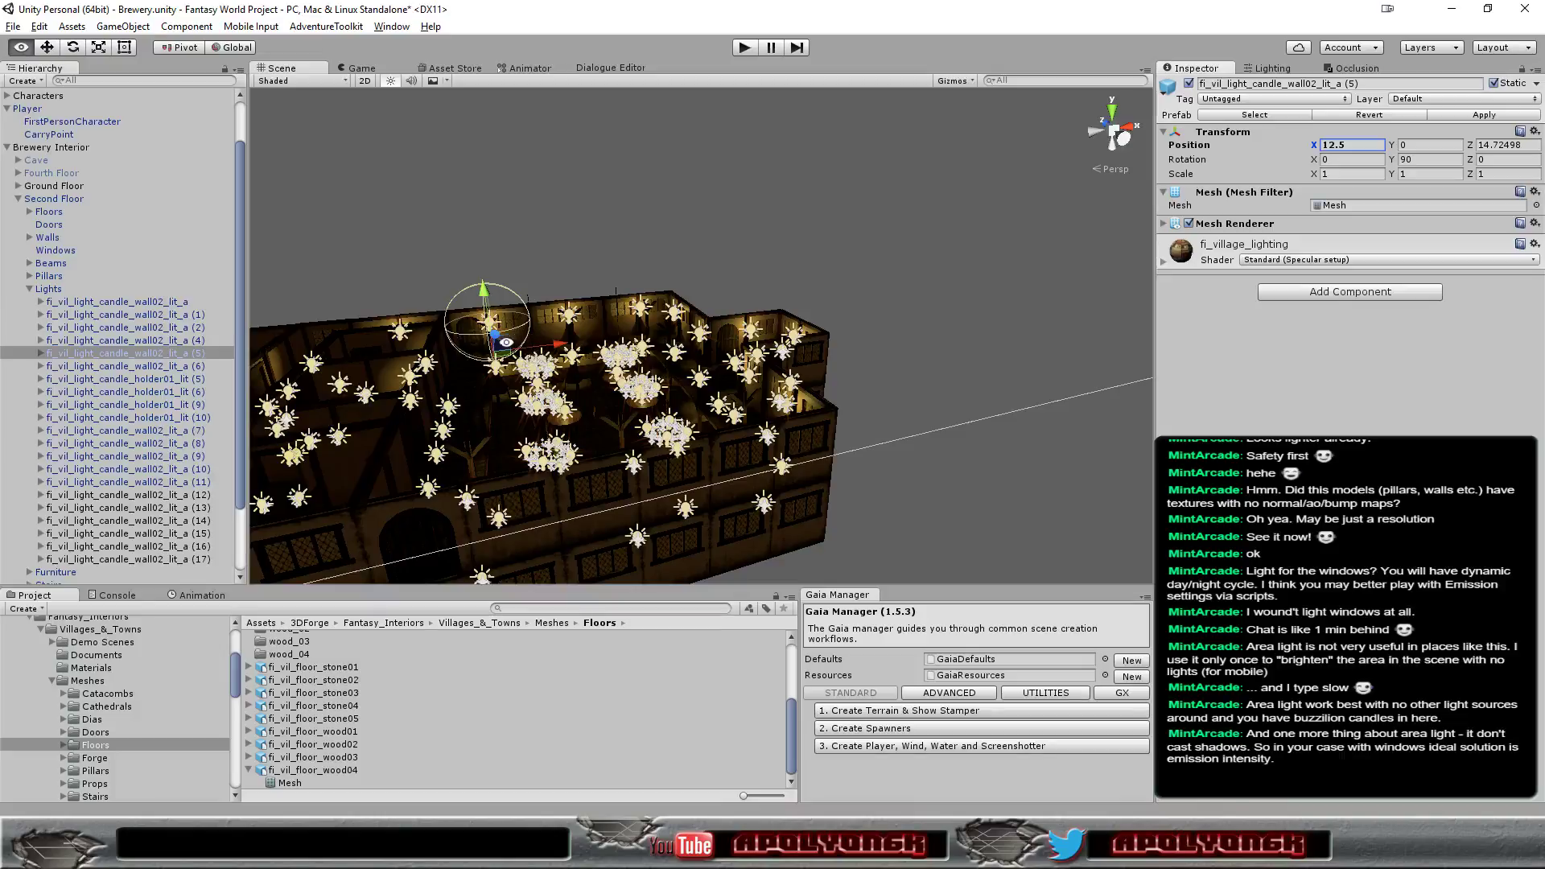
pyautogui.keyDown('alt'); pyautogui.moveTo(506, 342); pyautogui.dragTo(556, 451); pyautogui.keyUp('alt')
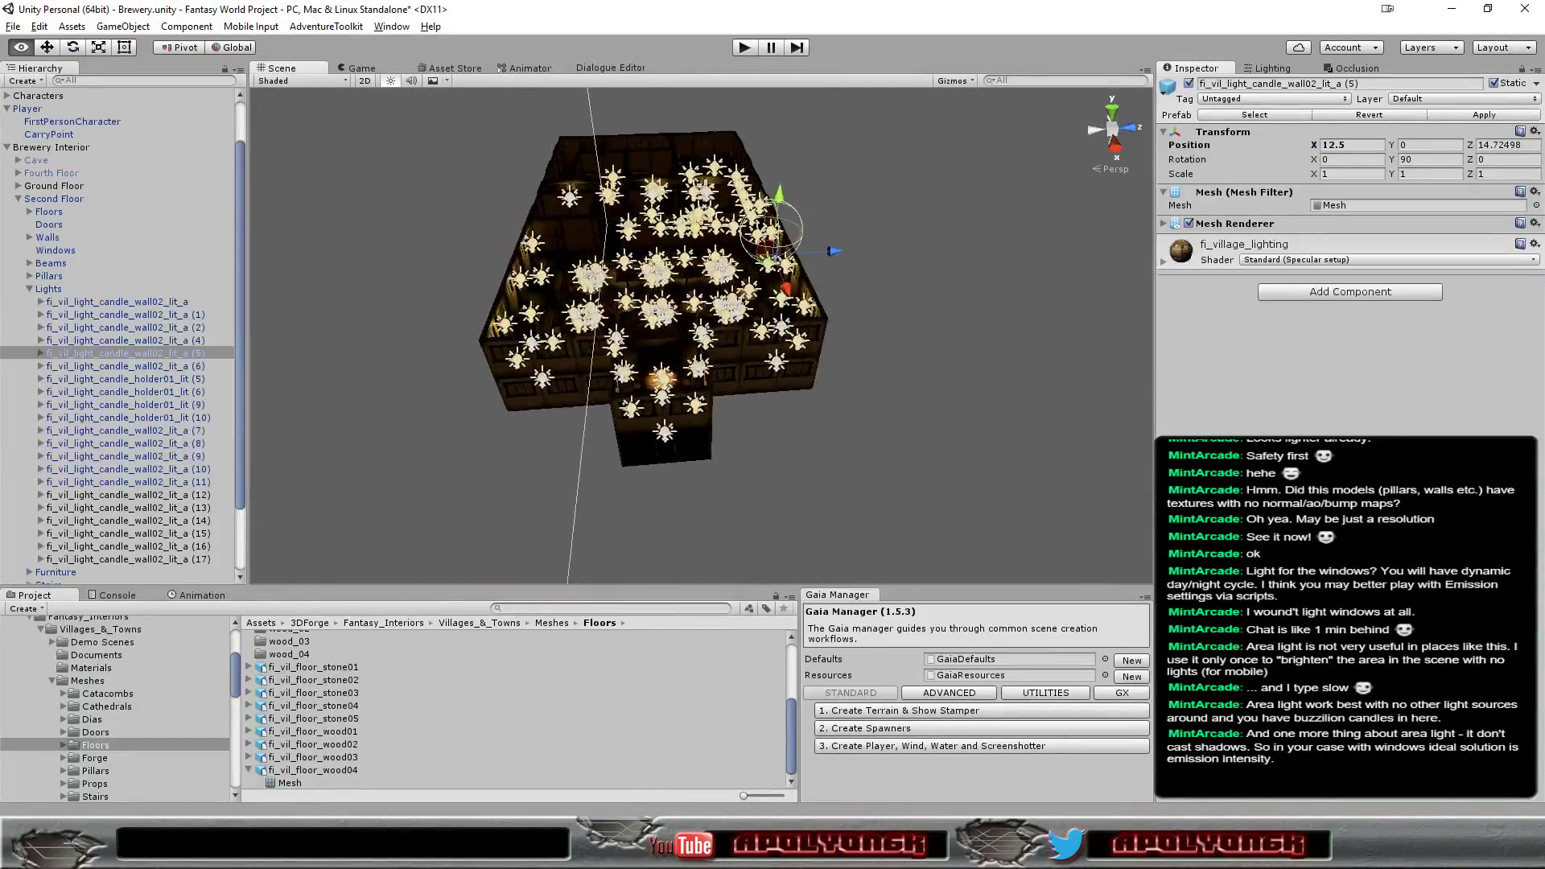
pyautogui.scroll(2, 813, 256)
pyautogui.scroll(3, 780, 251)
pyautogui.scroll(3, 749, 248)
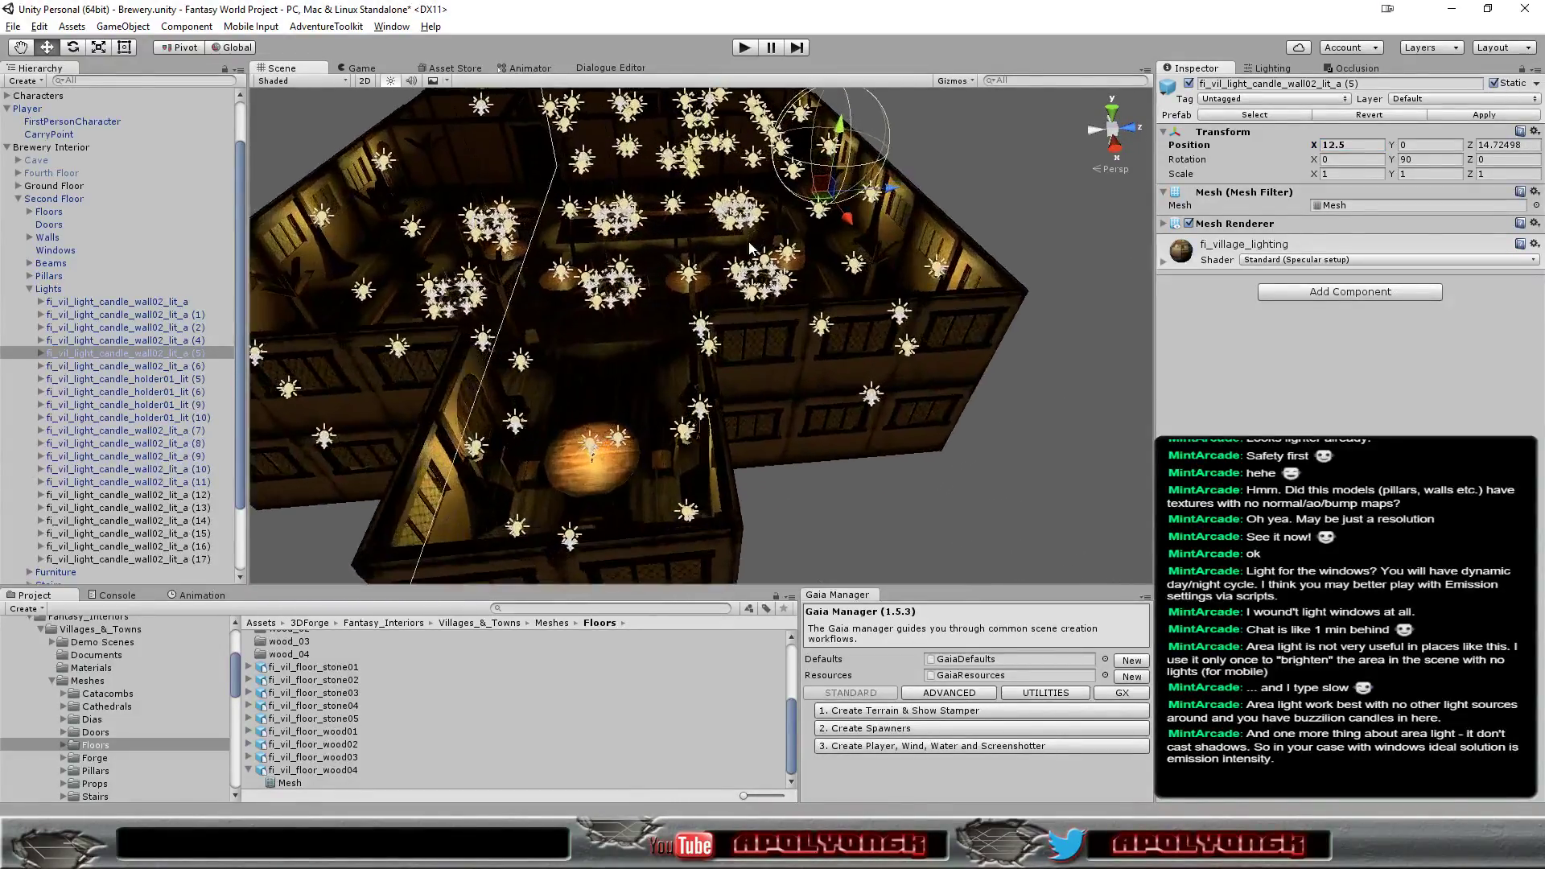
pyautogui.scroll(2, 705, 203)
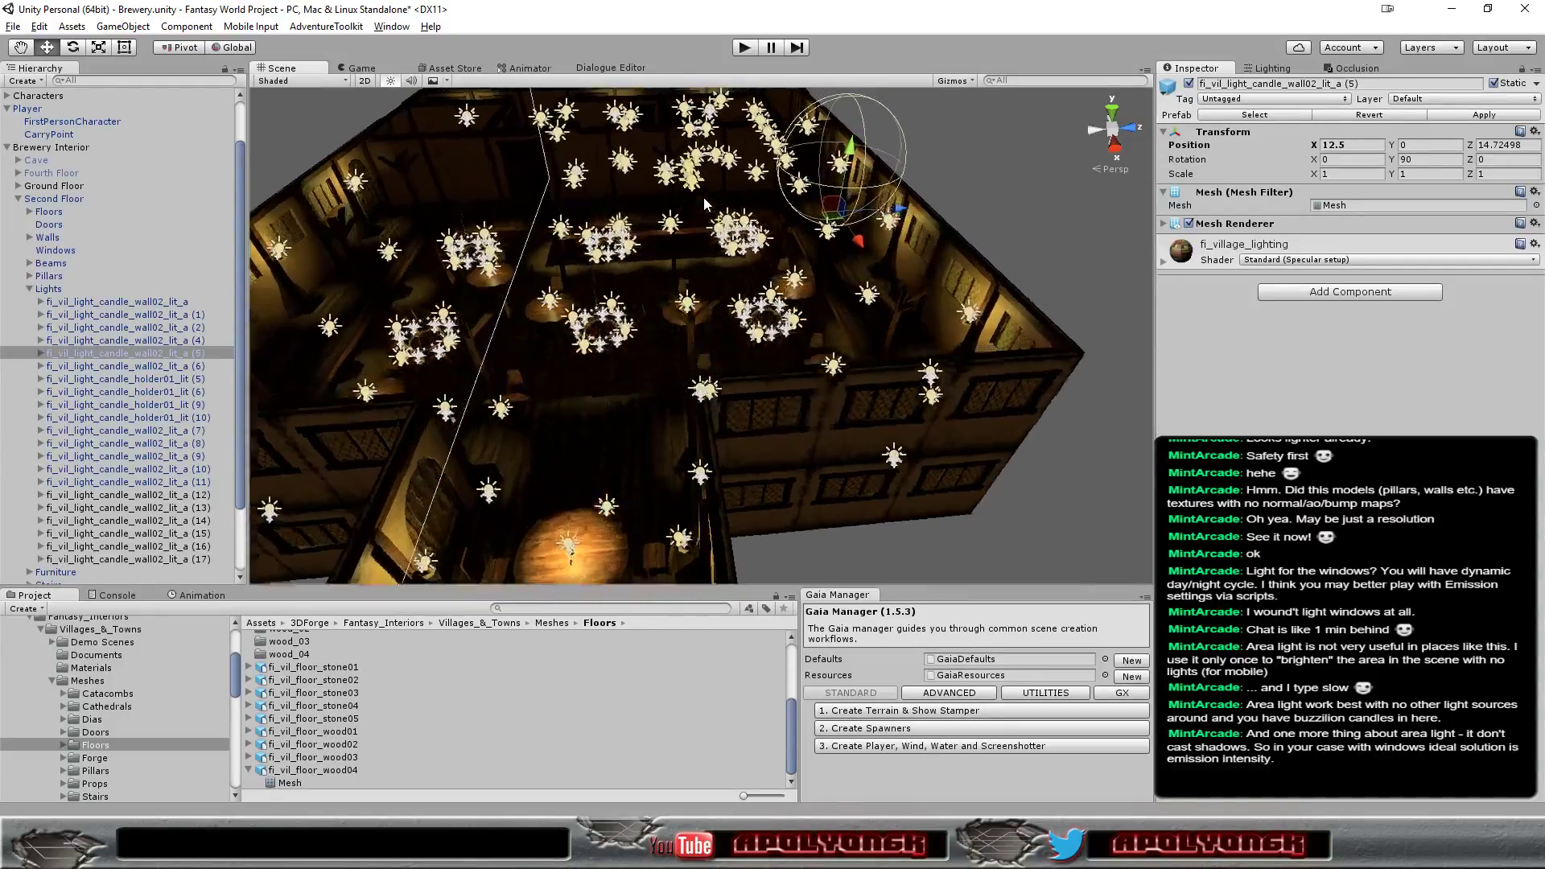
pyautogui.scroll(2, 705, 203)
pyautogui.scroll(2, 706, 203)
pyautogui.scroll(2, 705, 203)
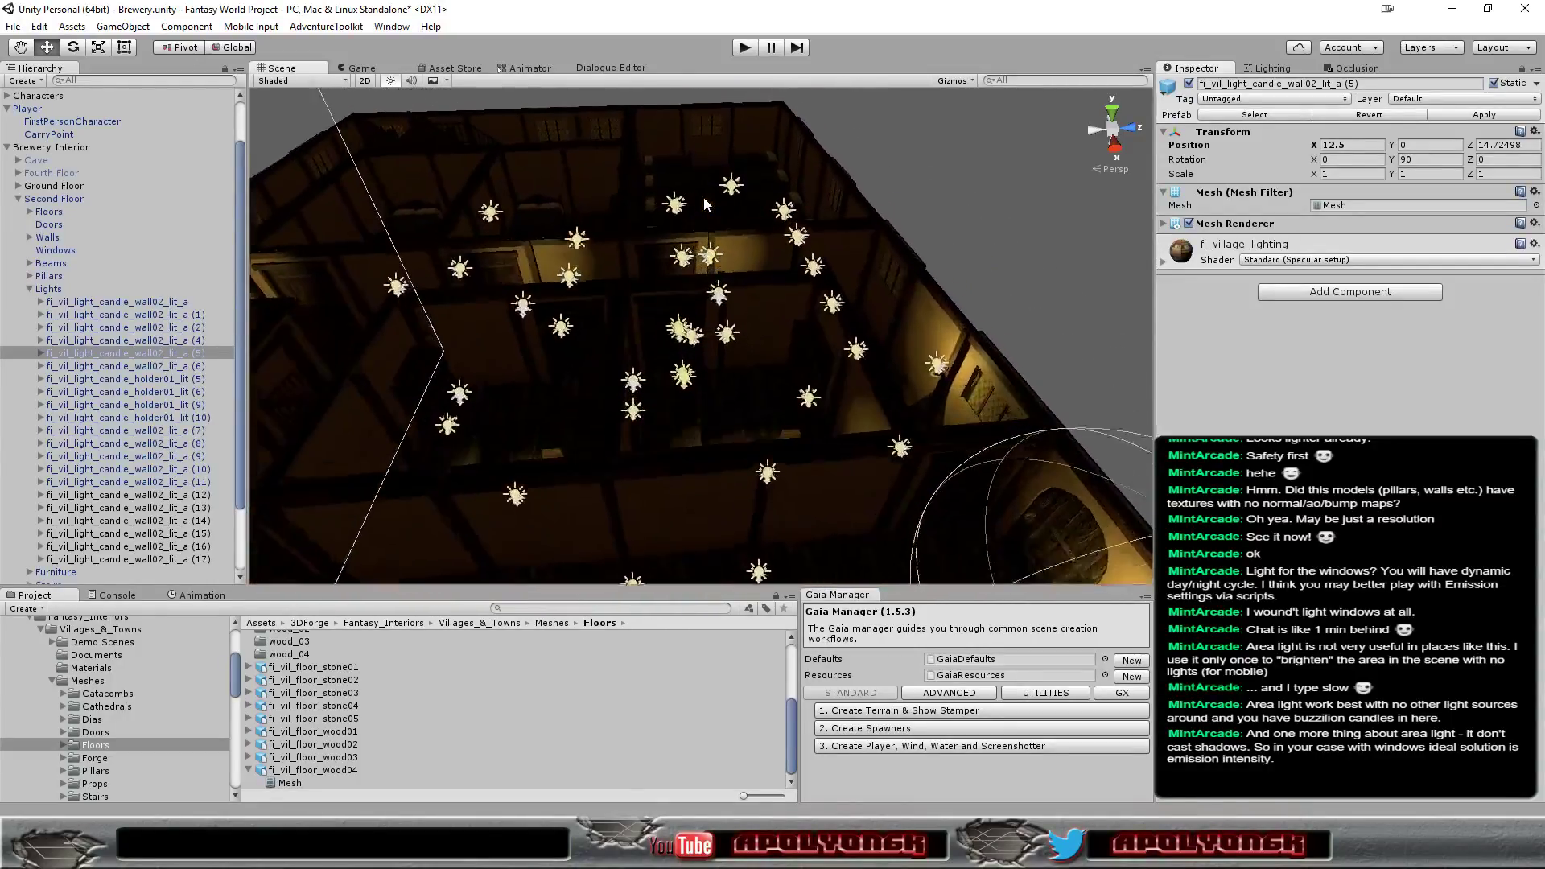
pyautogui.scroll(1, 706, 202)
pyautogui.scroll(2, 705, 203)
pyautogui.scroll(1, 705, 203)
pyautogui.scroll(2, 705, 203)
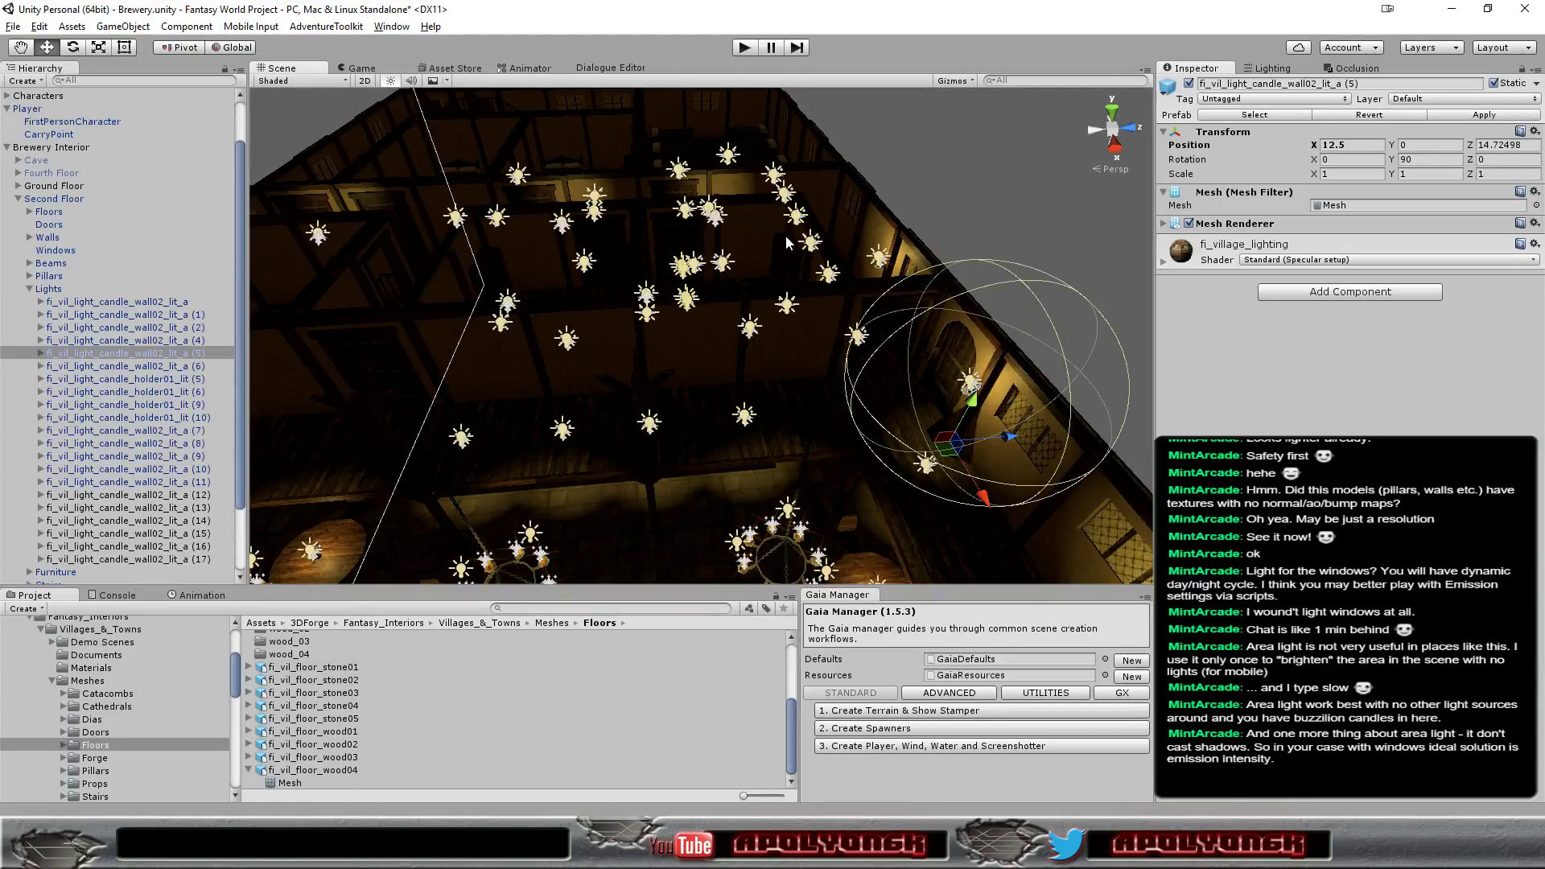
# Duplicate candle (5) as candle (18), zero its rotation and drag it near X 10.27, Z 12.53
pyautogui.hotkey('ctrl', 'd')
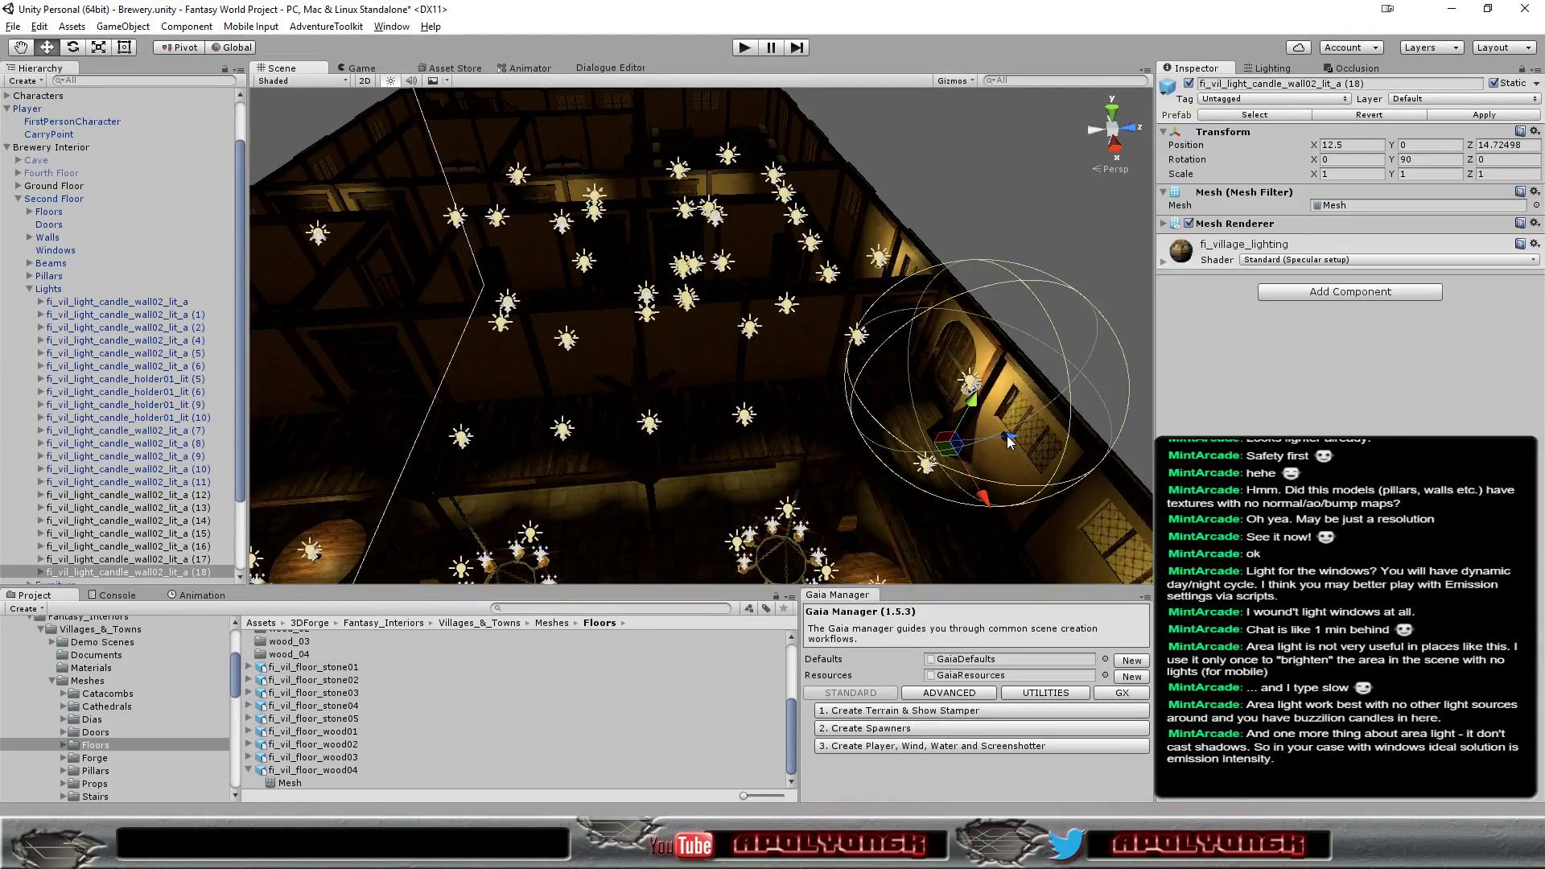
pyautogui.moveTo(1008, 441)
pyautogui.mouseDown()
pyautogui.moveTo(914, 483)
pyautogui.moveTo(863, 432)
pyautogui.mouseUp()
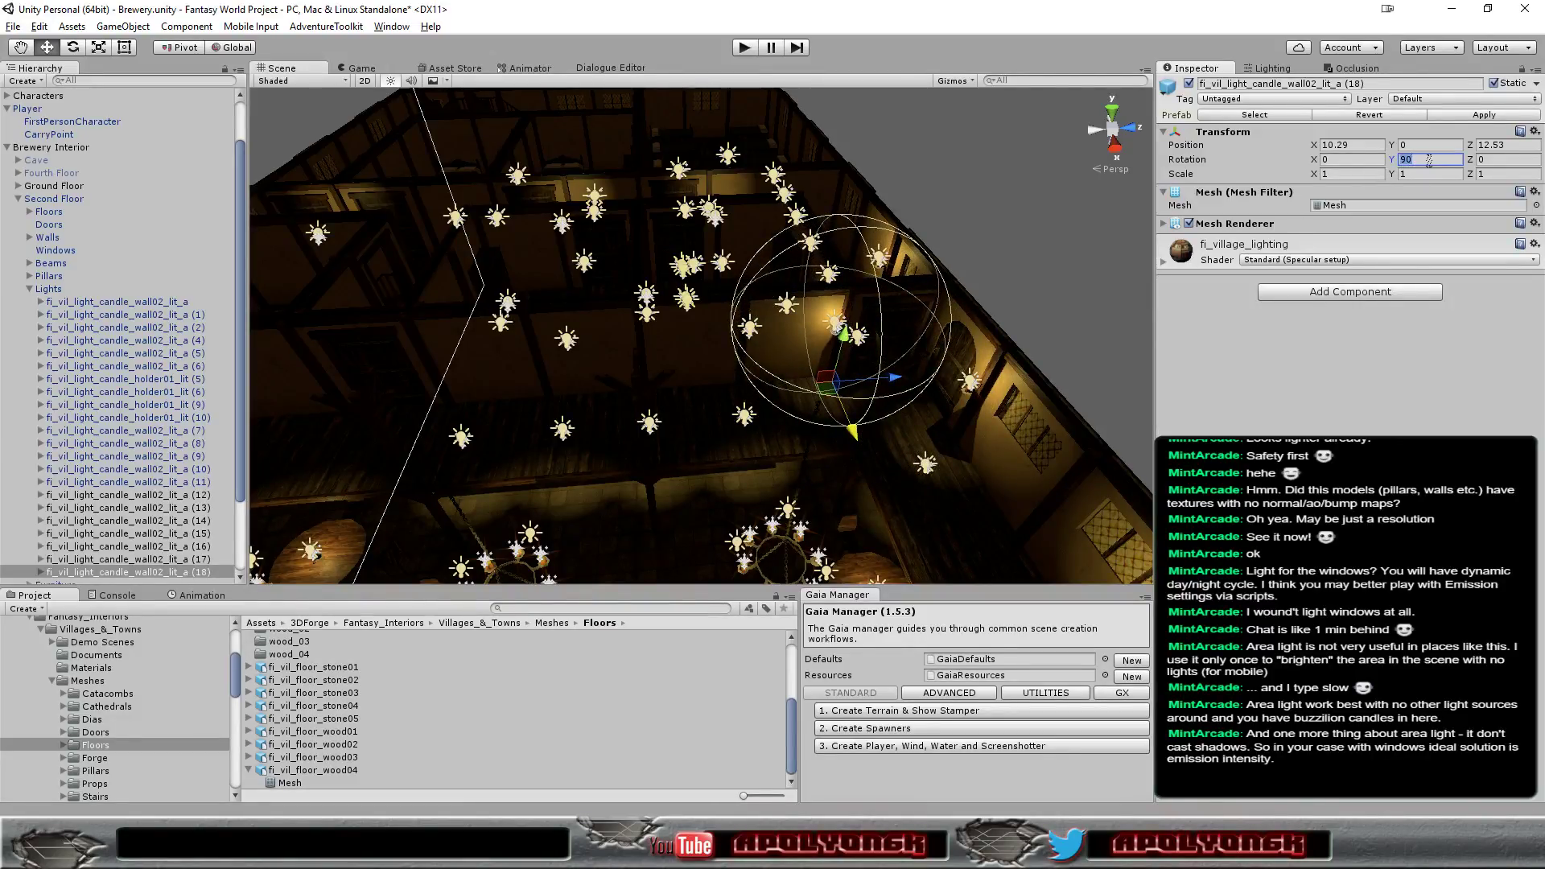
pyautogui.write('0')
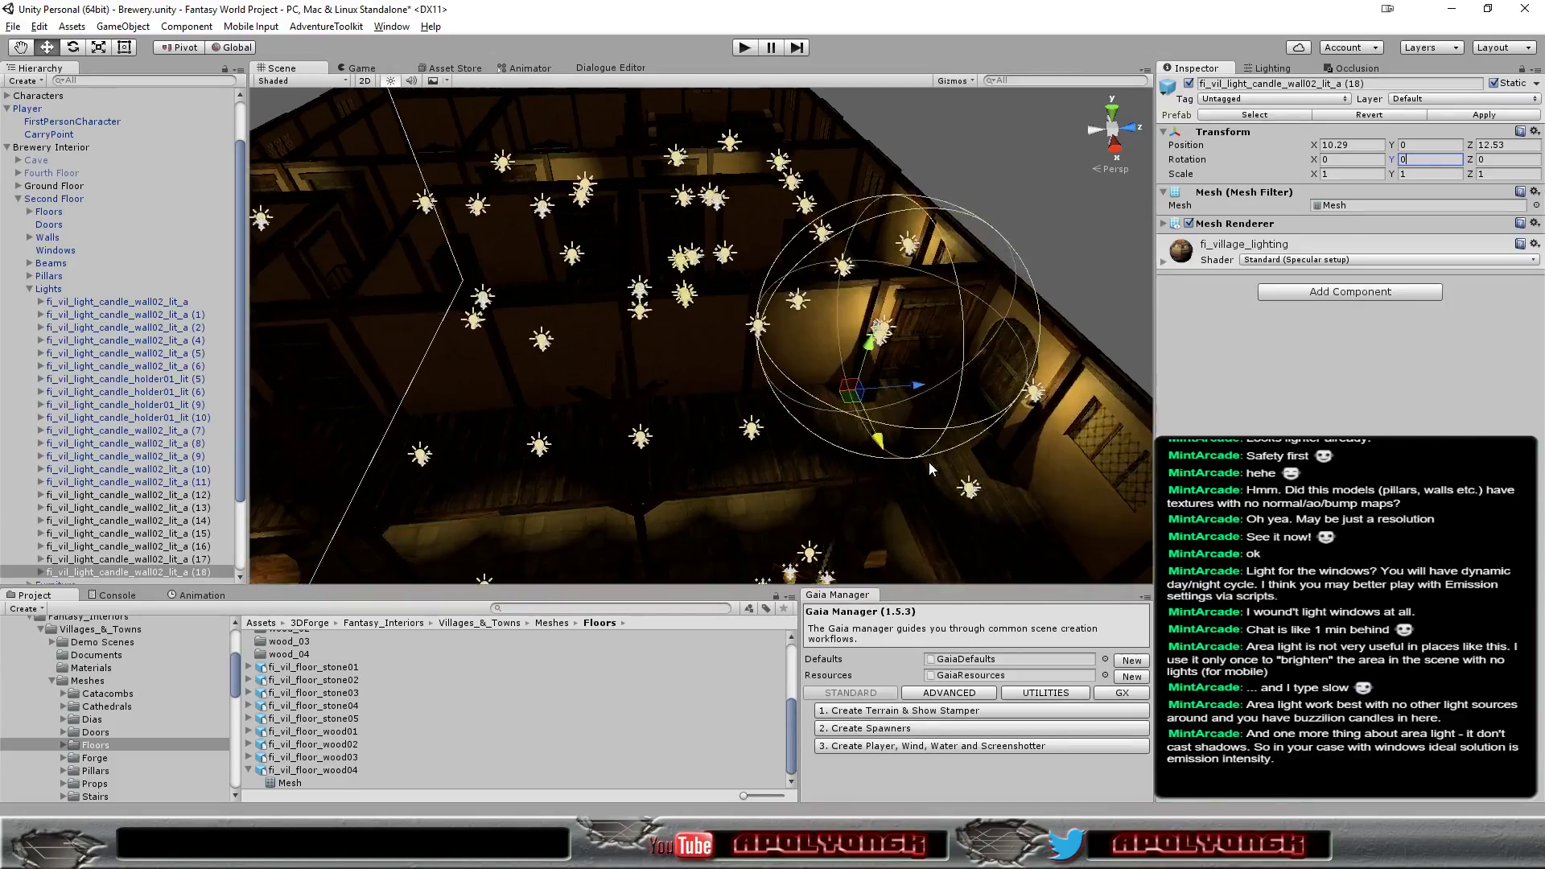
pyautogui.scroll(5, 932, 458)
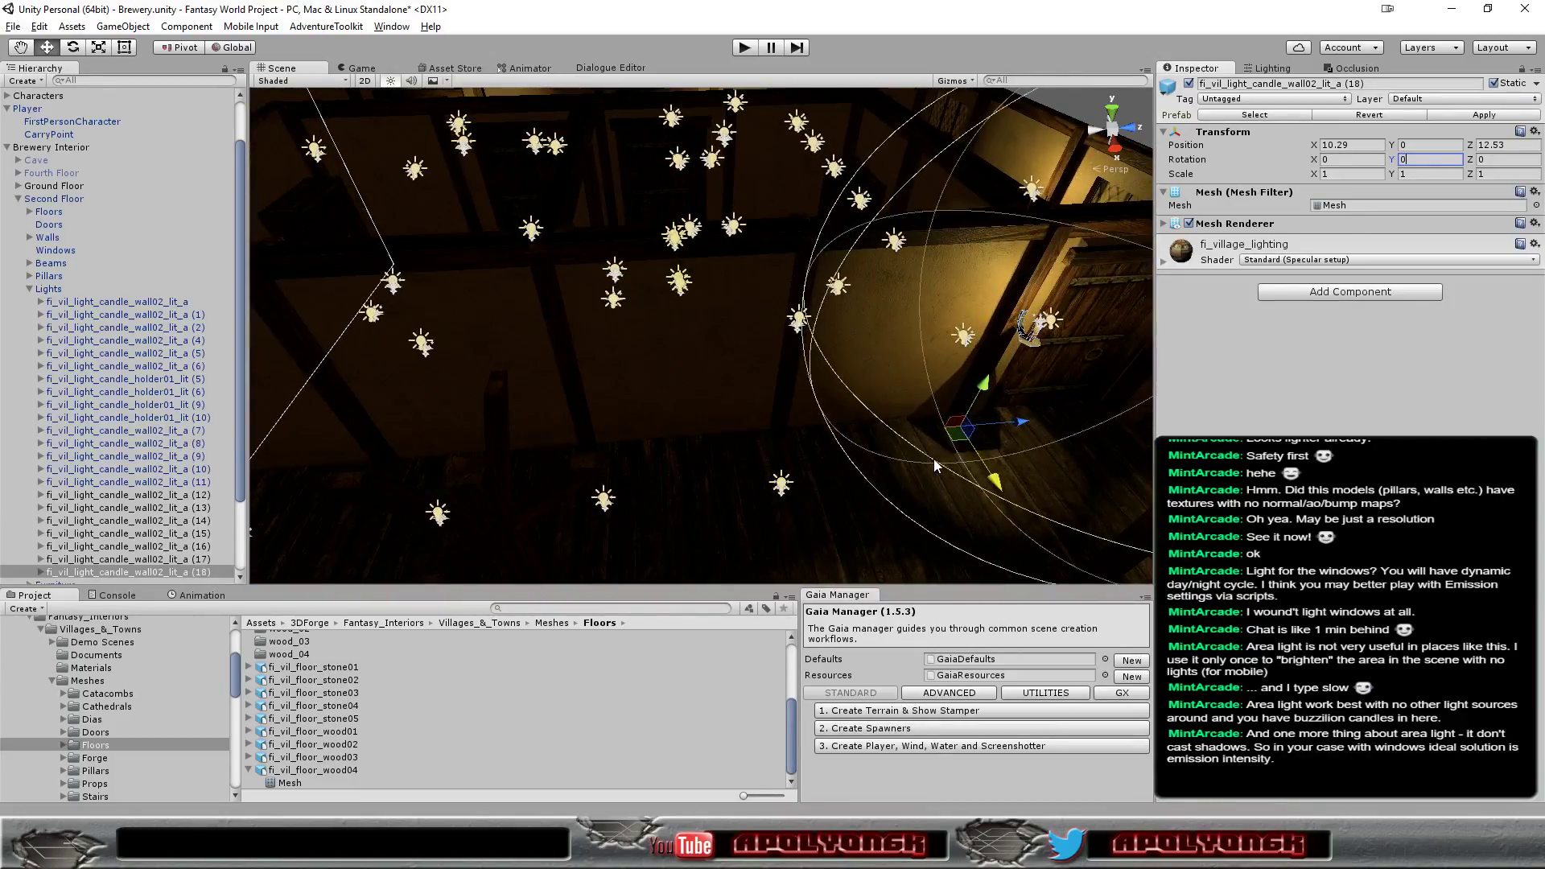
pyautogui.moveTo(995, 482); pyautogui.dragTo(998, 487)
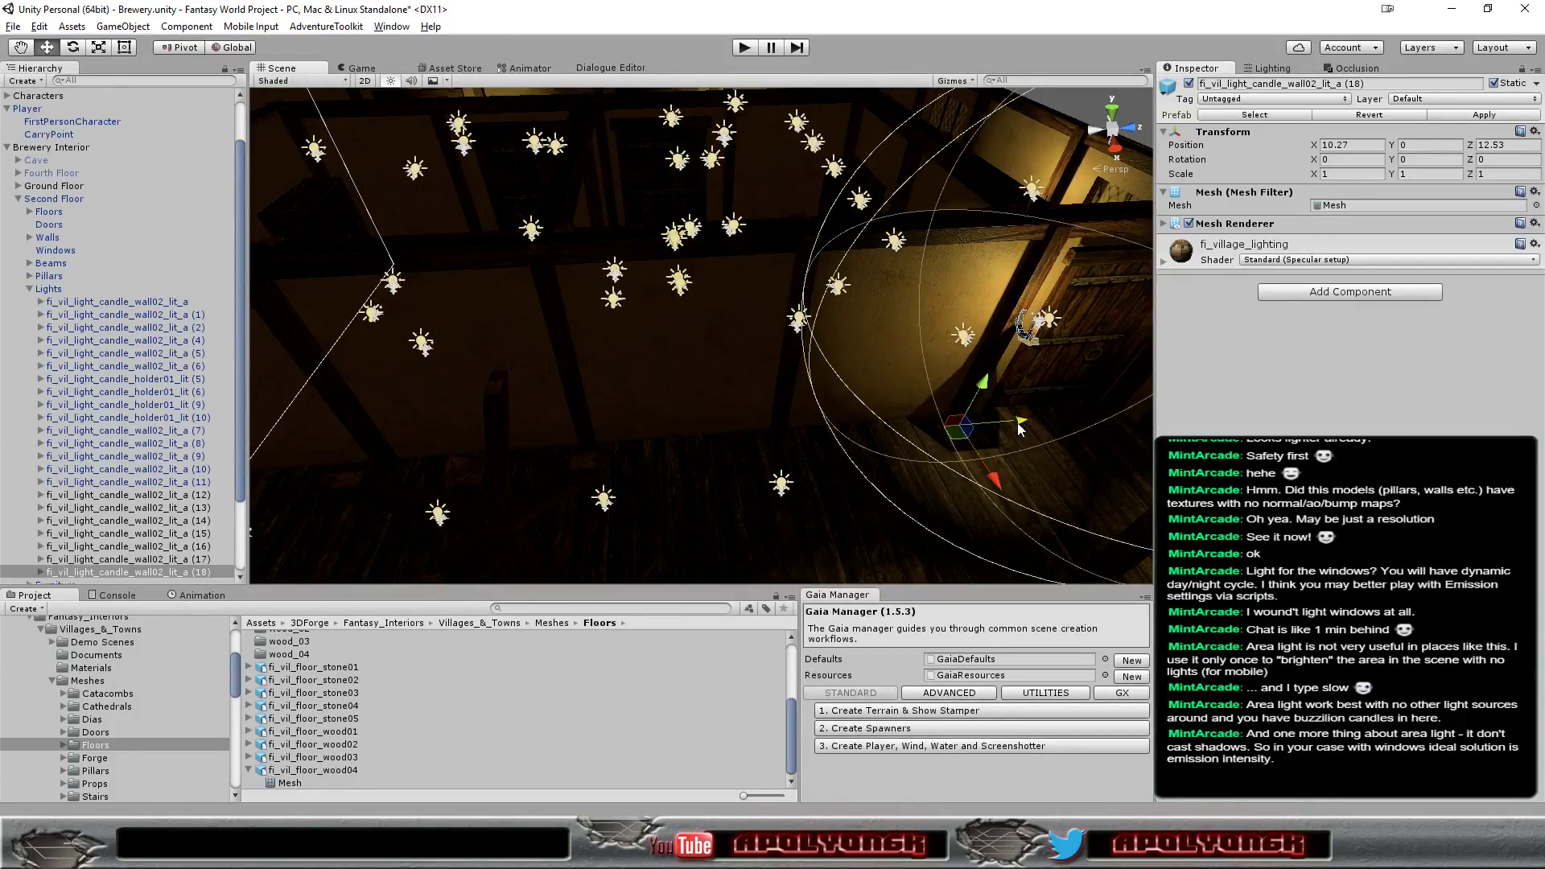
pyautogui.moveTo(1018, 428); pyautogui.dragTo(1015, 436)
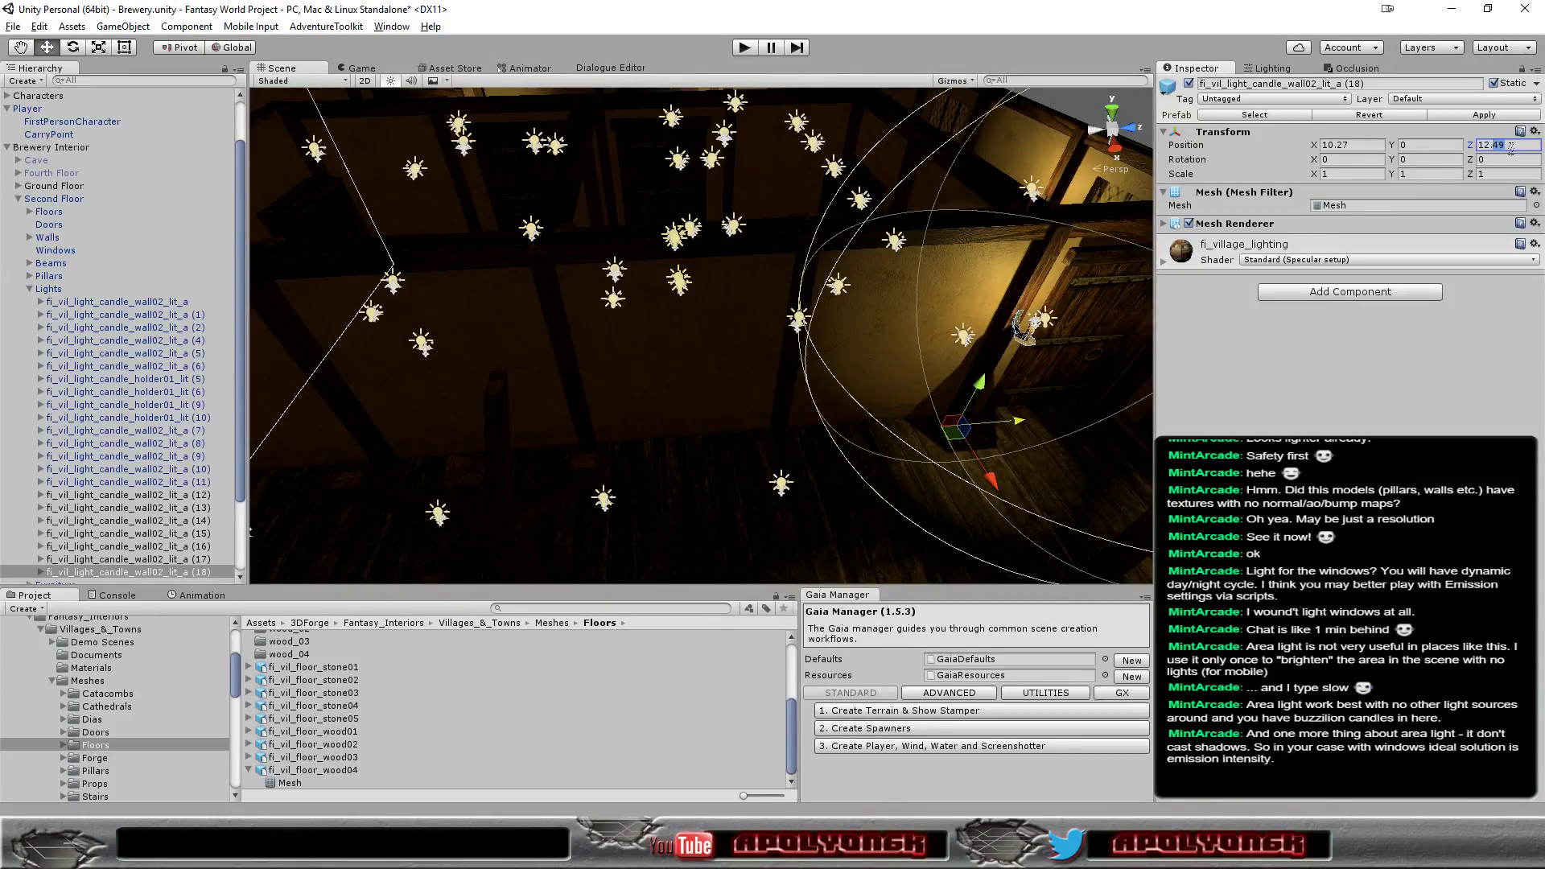
# Set candle (18)'s Position Z to exactly 12.5 and zoom to check its placement
pyautogui.write('12.5')
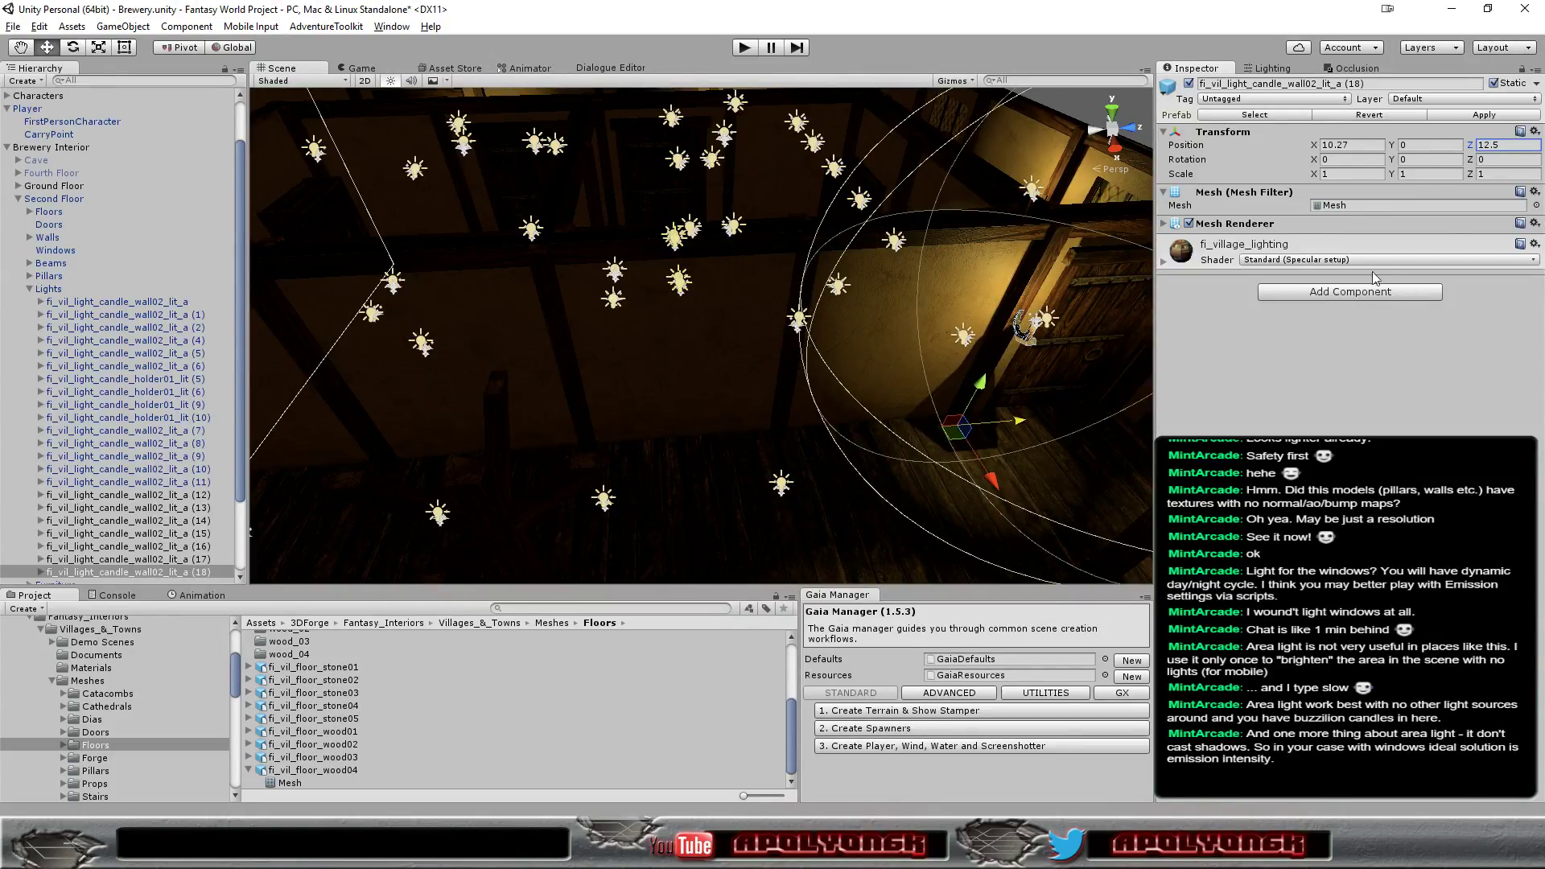
pyautogui.scroll(-2, 1003, 431)
pyautogui.scroll(-2, 1003, 431)
pyautogui.scroll(-2, 896, 436)
pyautogui.scroll(-2, 793, 421)
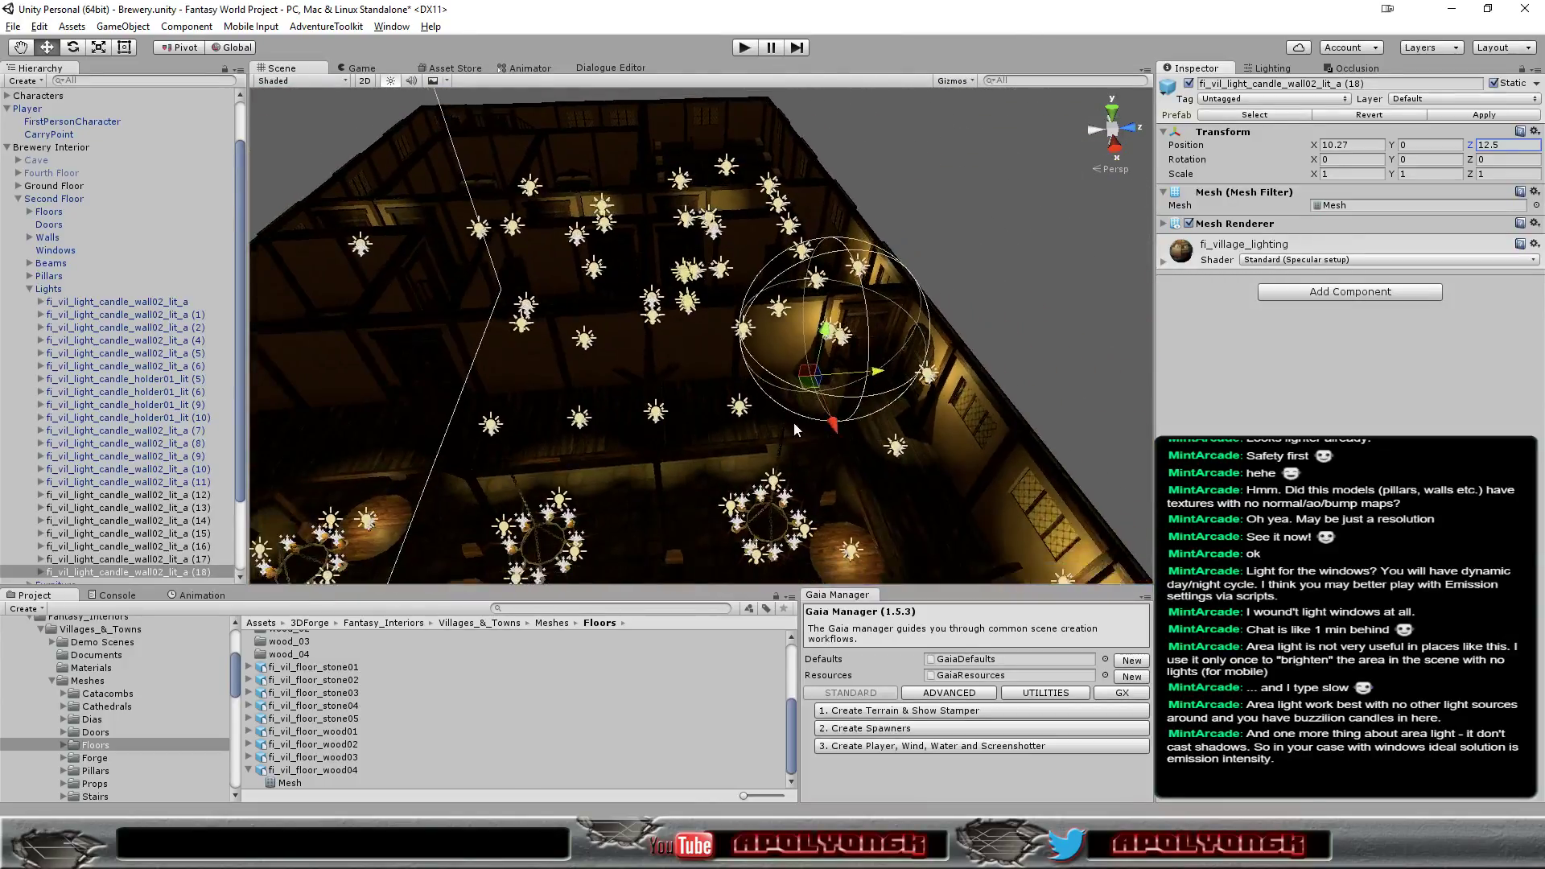
pyautogui.scroll(2, 789, 421)
pyautogui.scroll(2, 786, 421)
pyautogui.scroll(2, 786, 422)
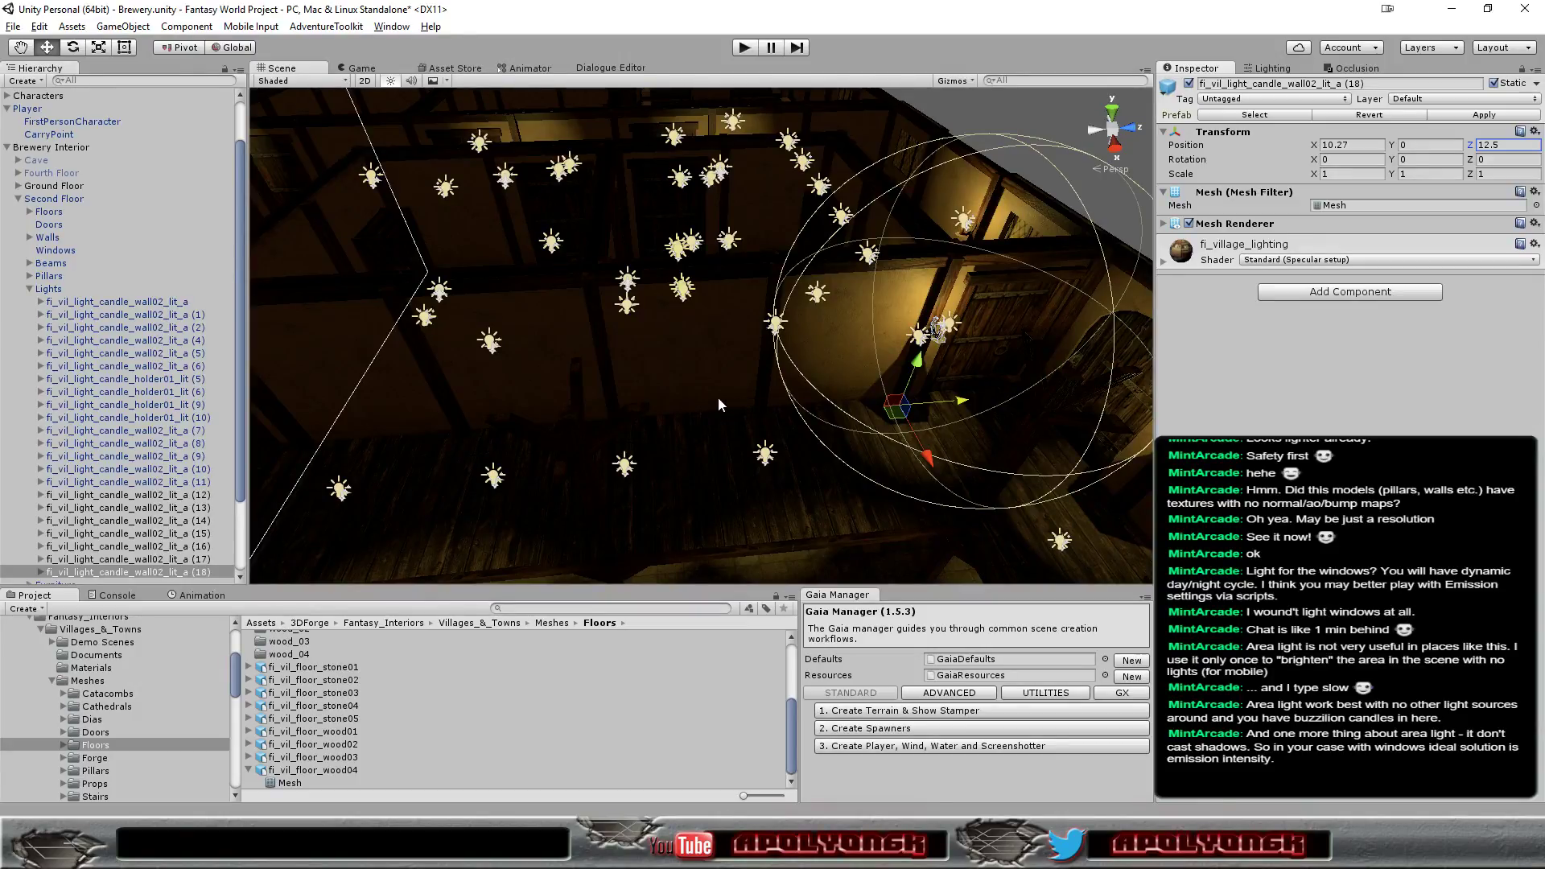
pyautogui.scroll(-2, 719, 399)
pyautogui.scroll(-1, 718, 399)
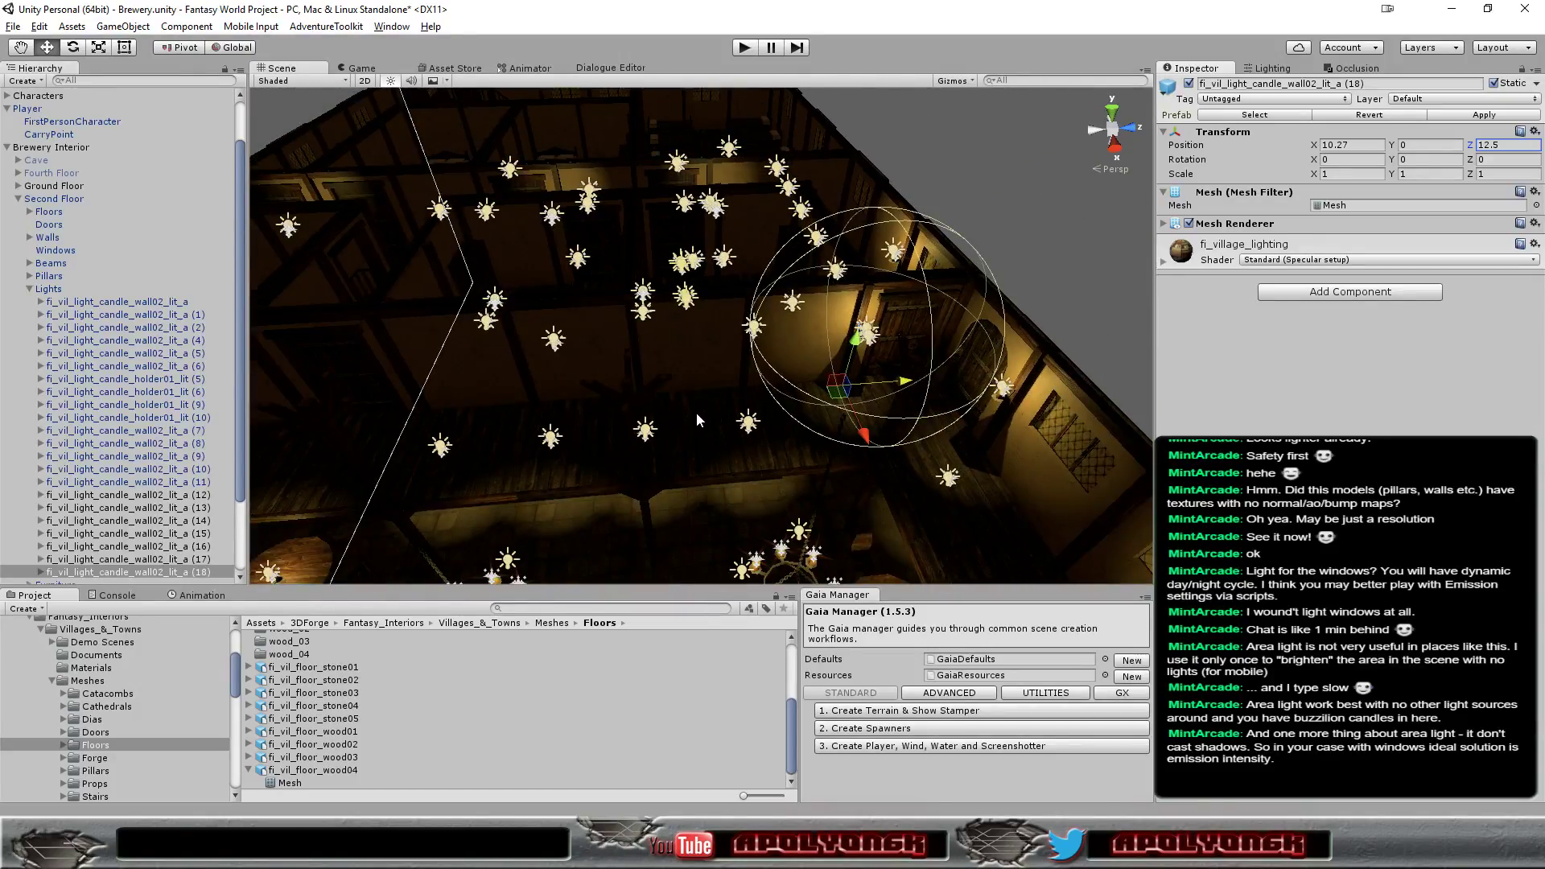
pyautogui.moveTo(678, 417)
pyautogui.keyDown('alt'); pyautogui.mouseDown()
pyautogui.moveTo(653, 384)
pyautogui.moveTo(638, 435)
pyautogui.moveTo(668, 441)
pyautogui.mouseUp(); pyautogui.keyUp('alt')
pyautogui.scroll(1, 788, 455)
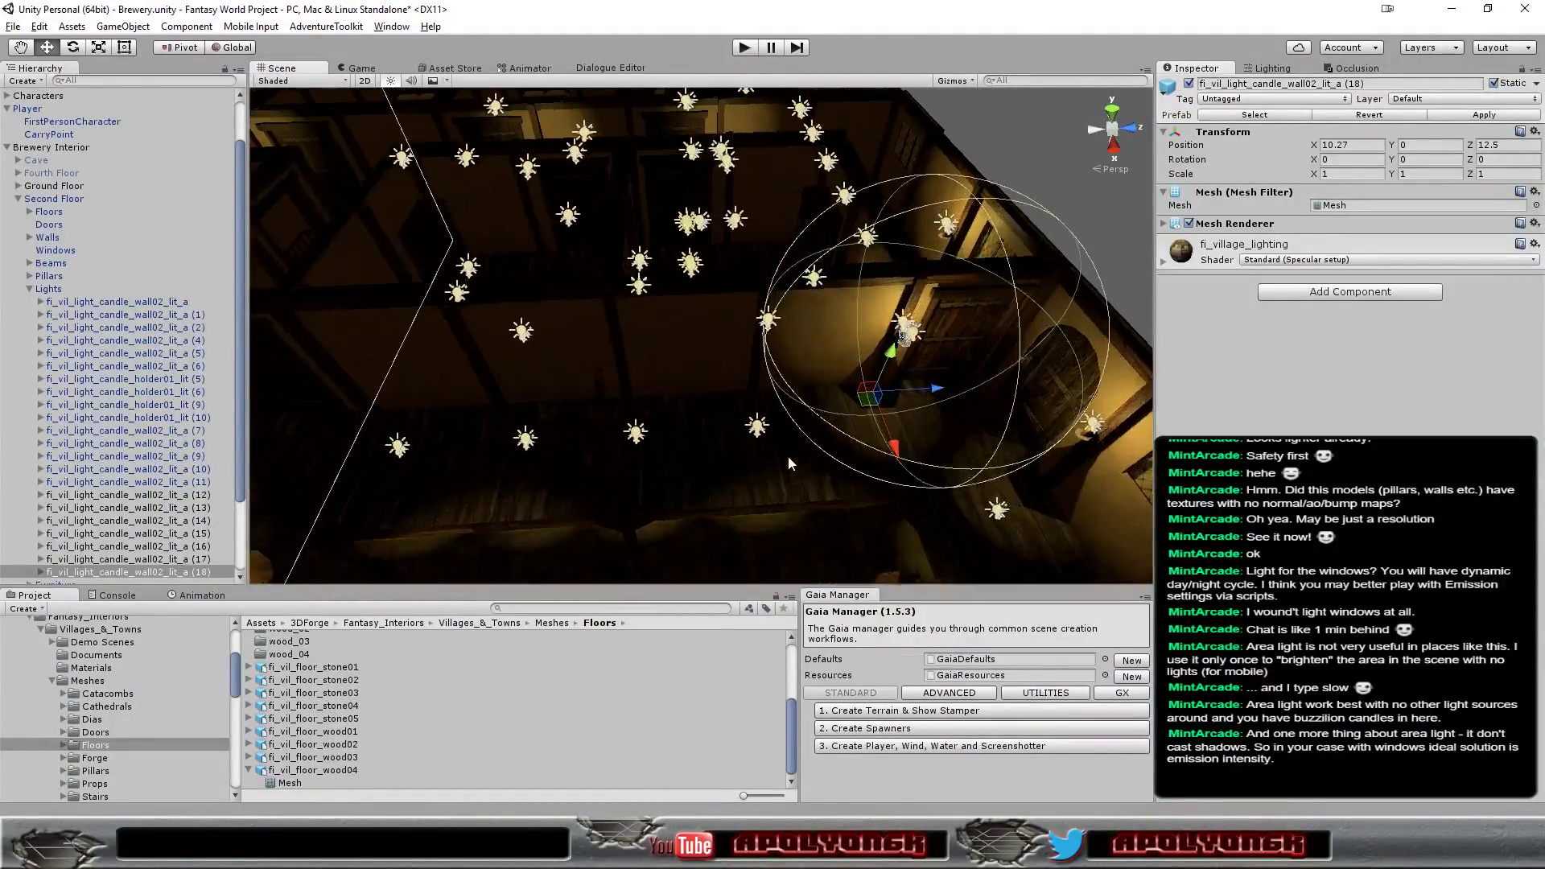
pyautogui.scroll(2, 789, 456)
pyautogui.scroll(1, 789, 460)
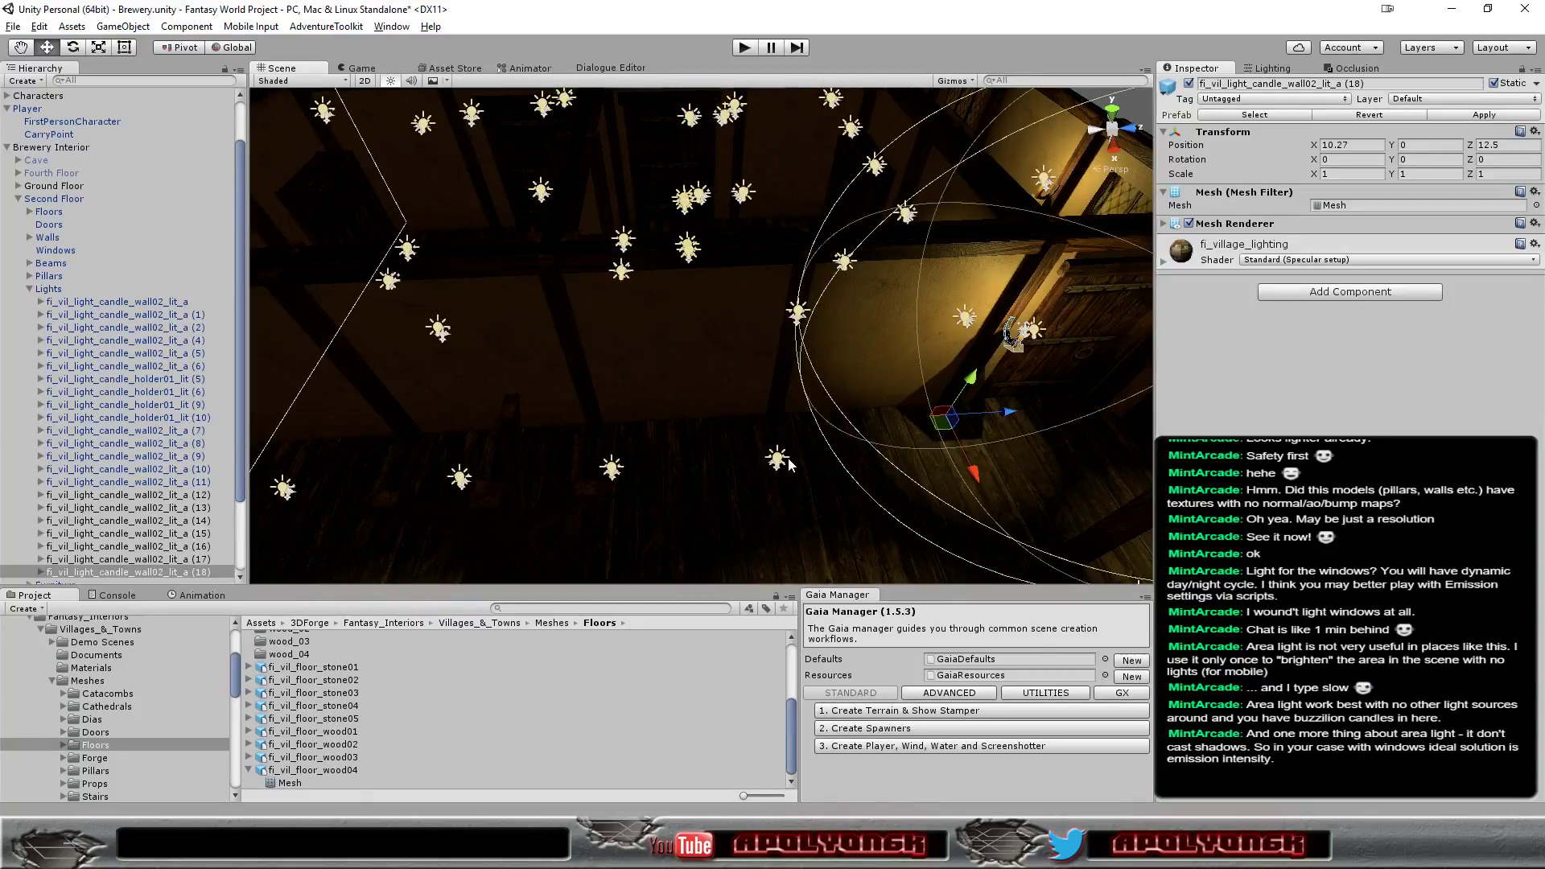
# Duplicate the wall candle as copies (19) and (20), placing them at Z 7.5 and 2.5
pyautogui.hotkey('ctrl', 'd')
pyautogui.moveTo(1012, 419)
pyautogui.mouseDown()
pyautogui.moveTo(668, 435)
pyautogui.moveTo(710, 422)
pyautogui.mouseUp()
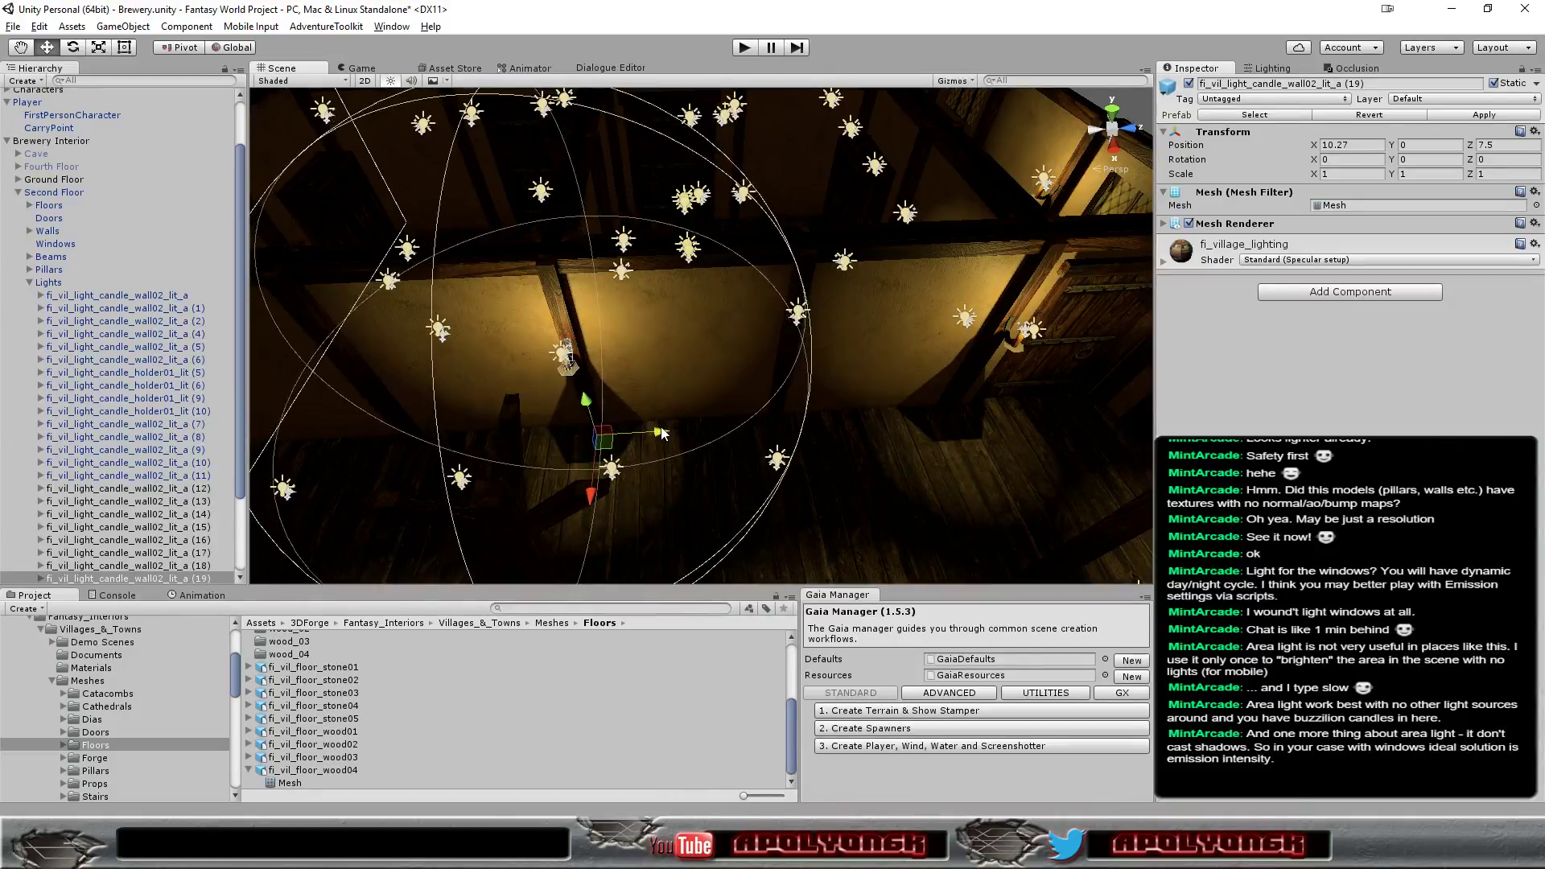
pyautogui.scroll(-5, 674, 446)
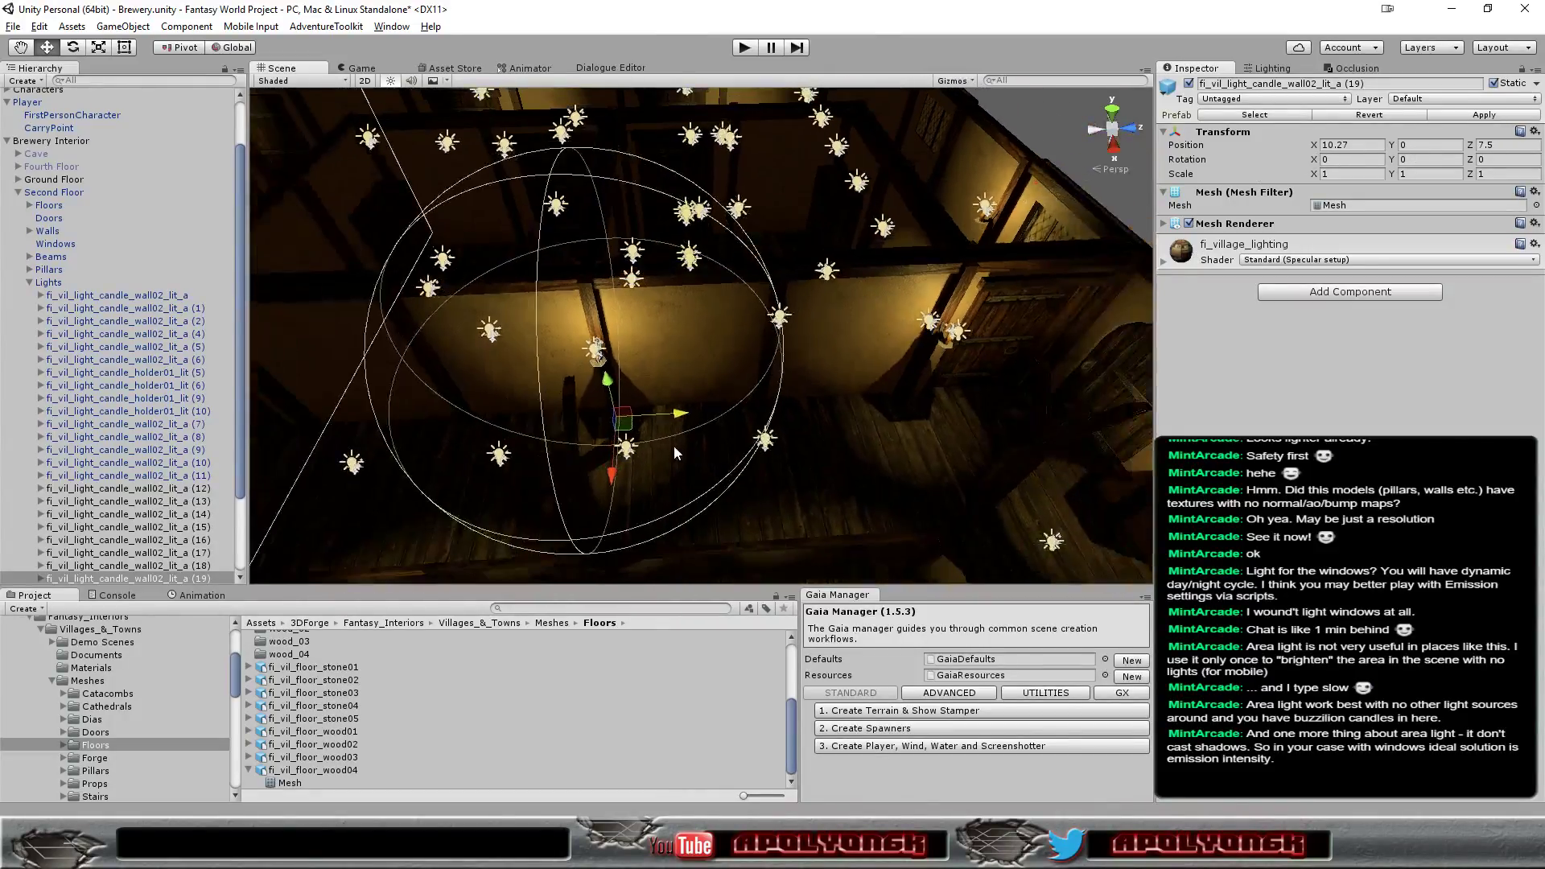
pyautogui.hotkey('ctrl', 'd')
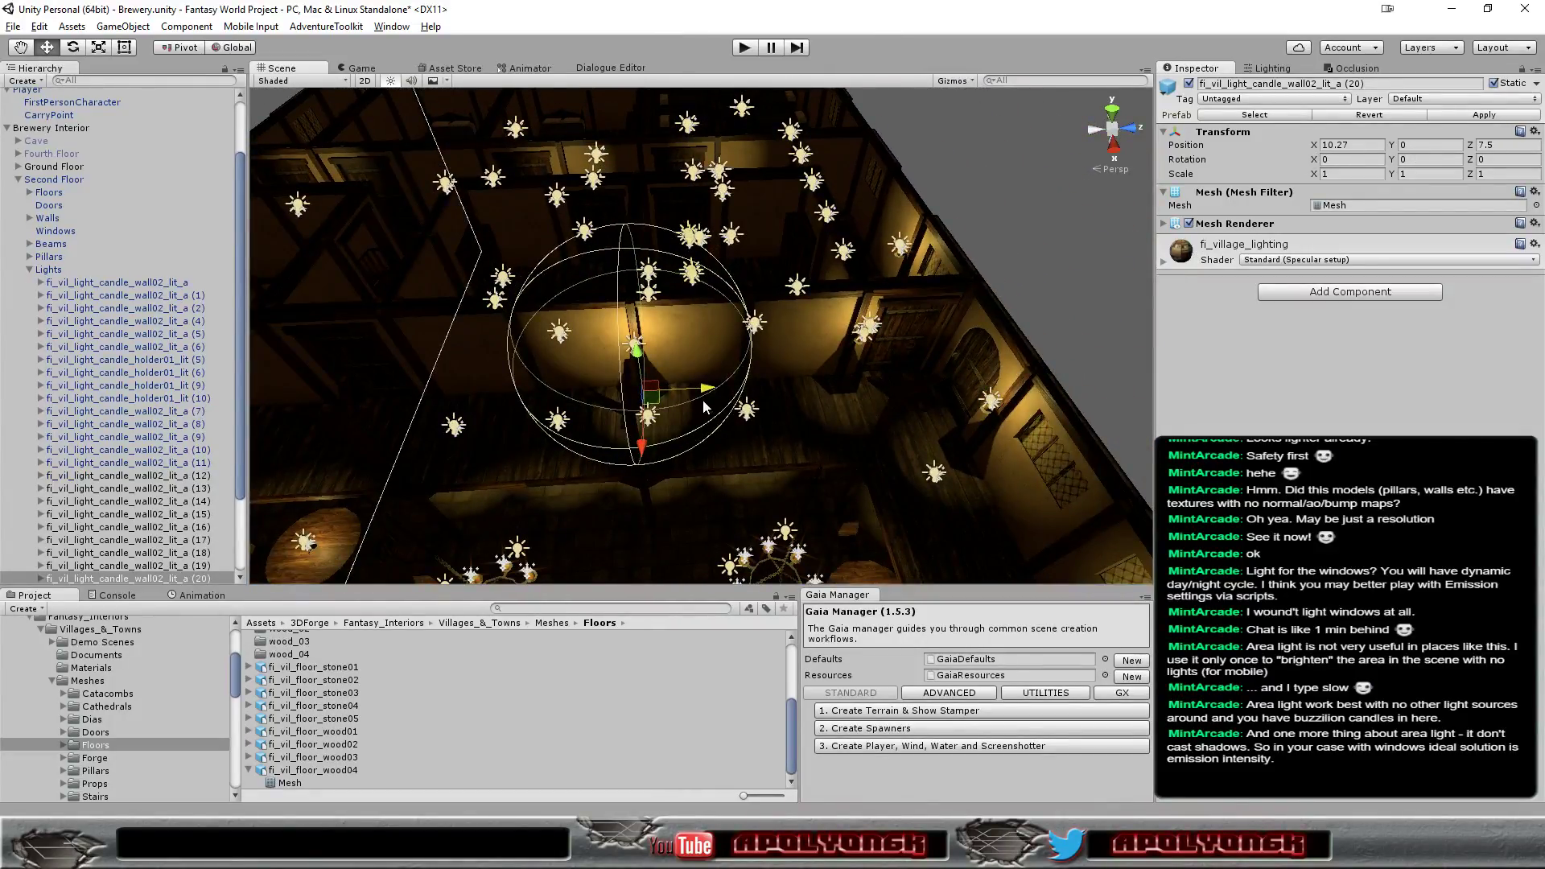
pyautogui.moveTo(706, 394); pyautogui.dragTo(510, 399)
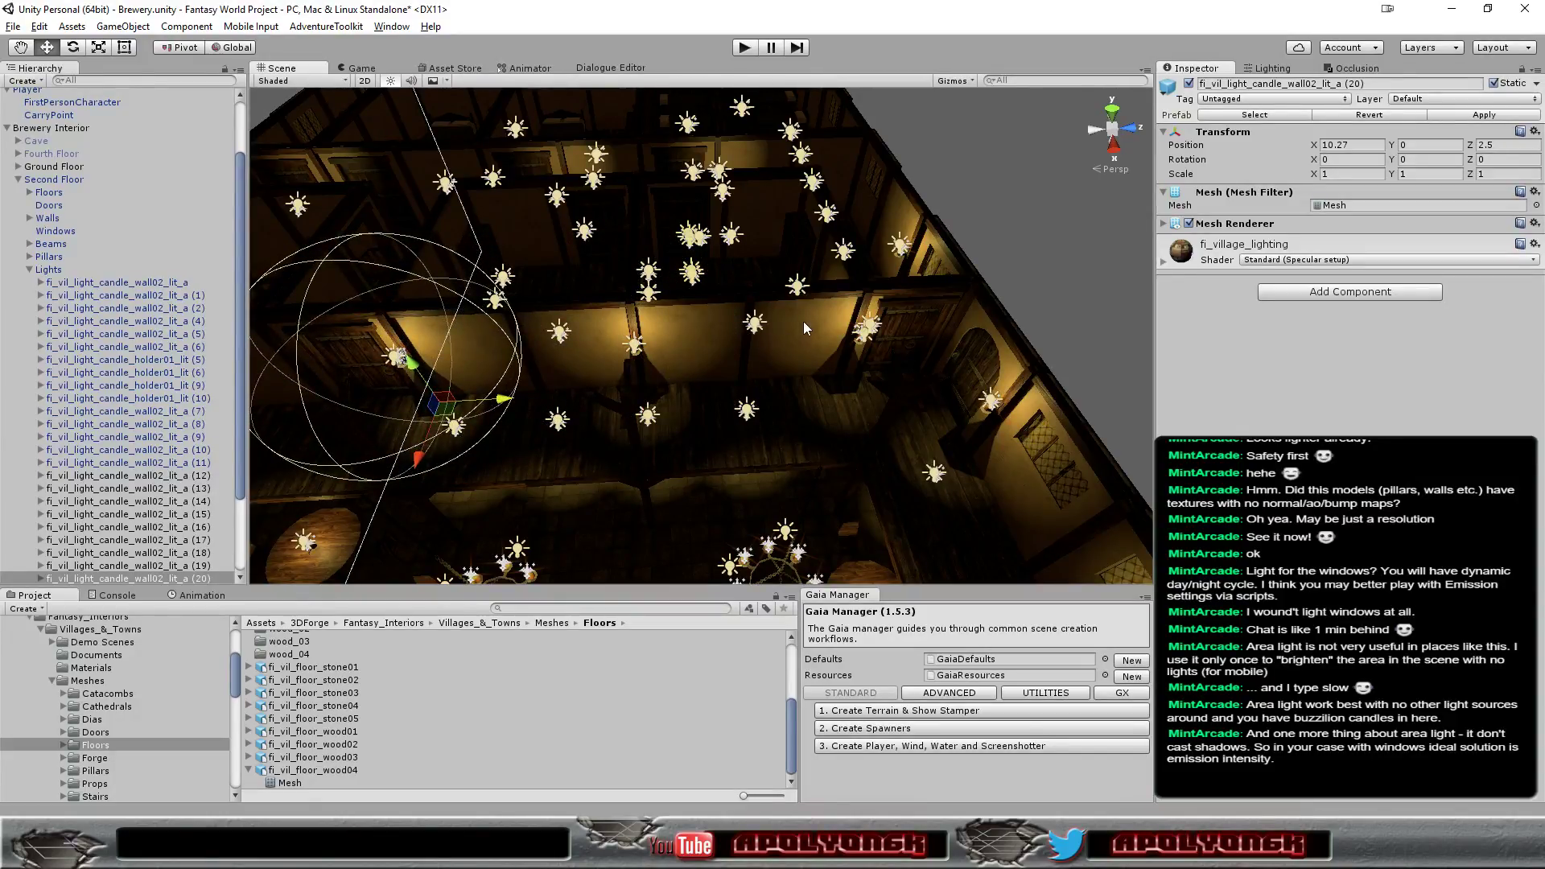
pyautogui.scroll(-2, 555, 406)
pyautogui.scroll(-2, 555, 407)
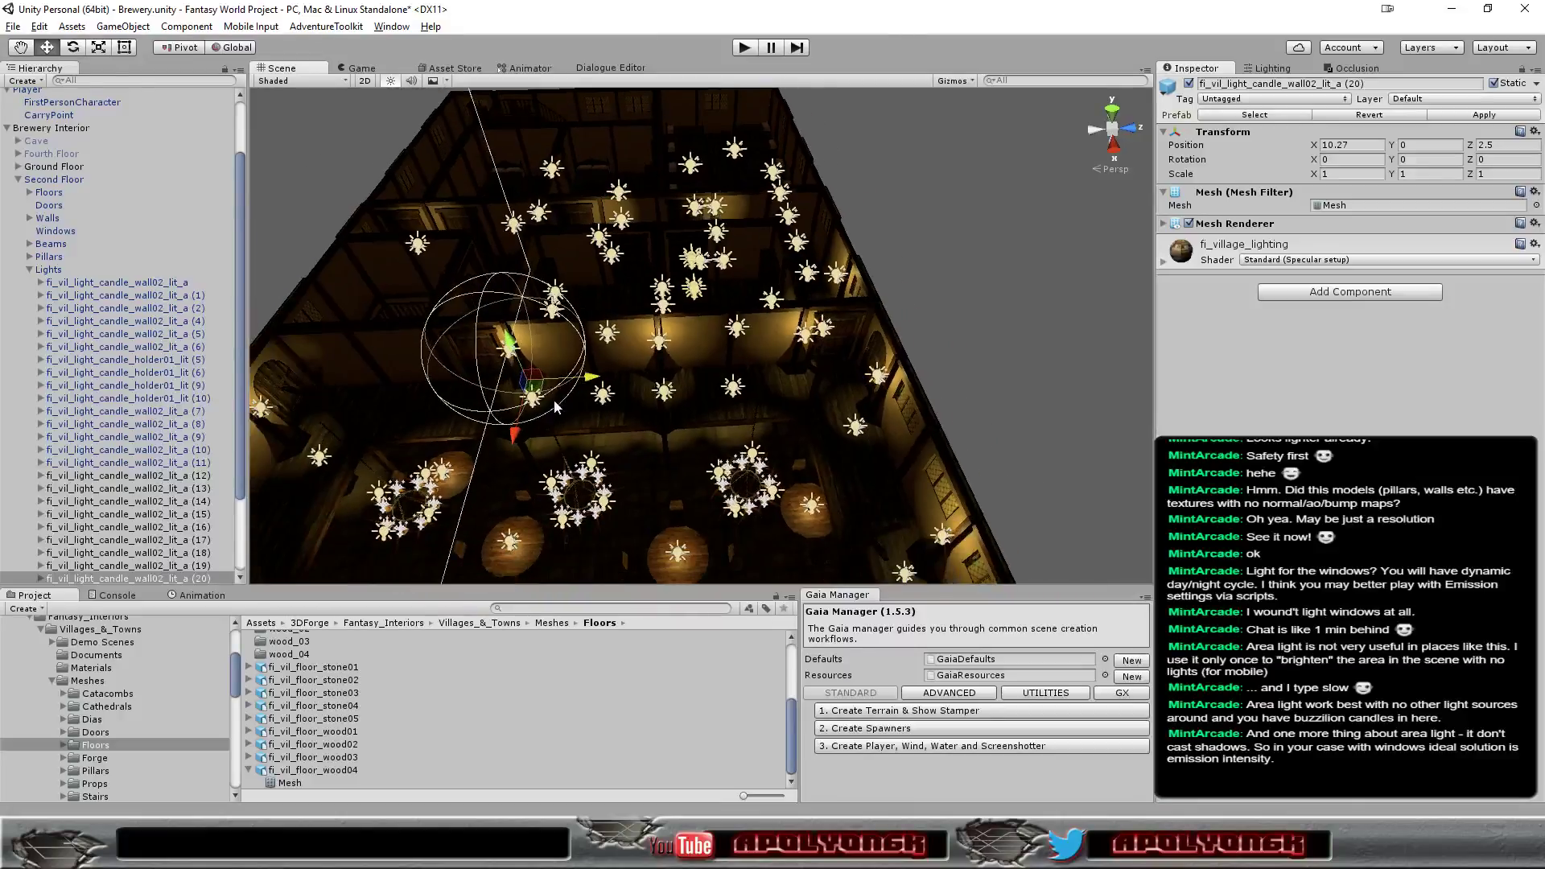
# Add copy (21) at Z -2.5, then zoom out and play-test the Brewery scene
pyautogui.hotkey('ctrl', 'd')
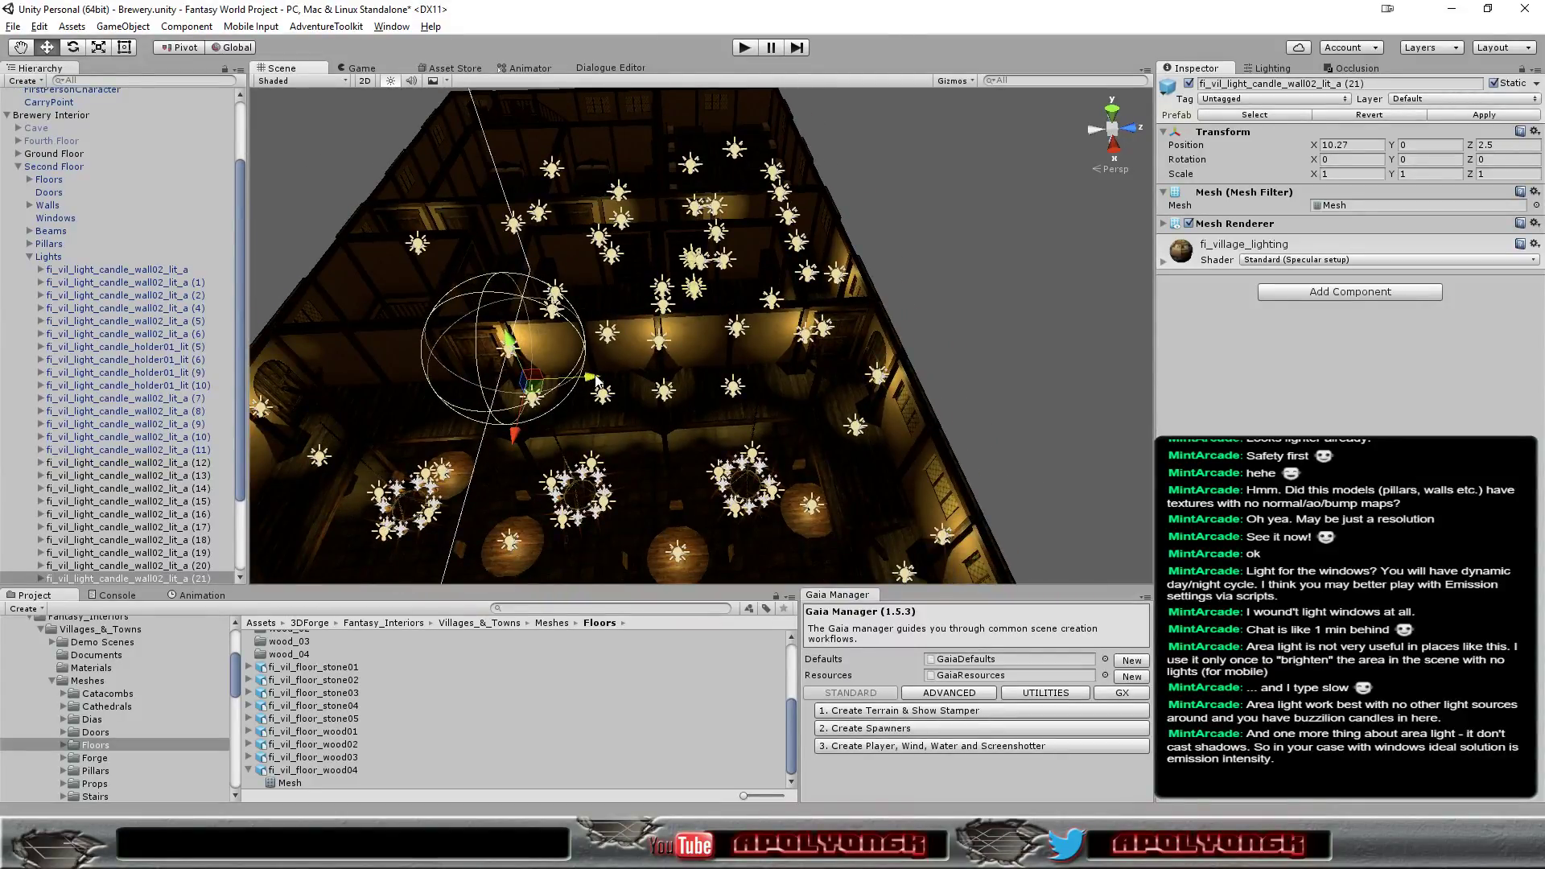
pyautogui.moveTo(597, 380); pyautogui.dragTo(459, 401)
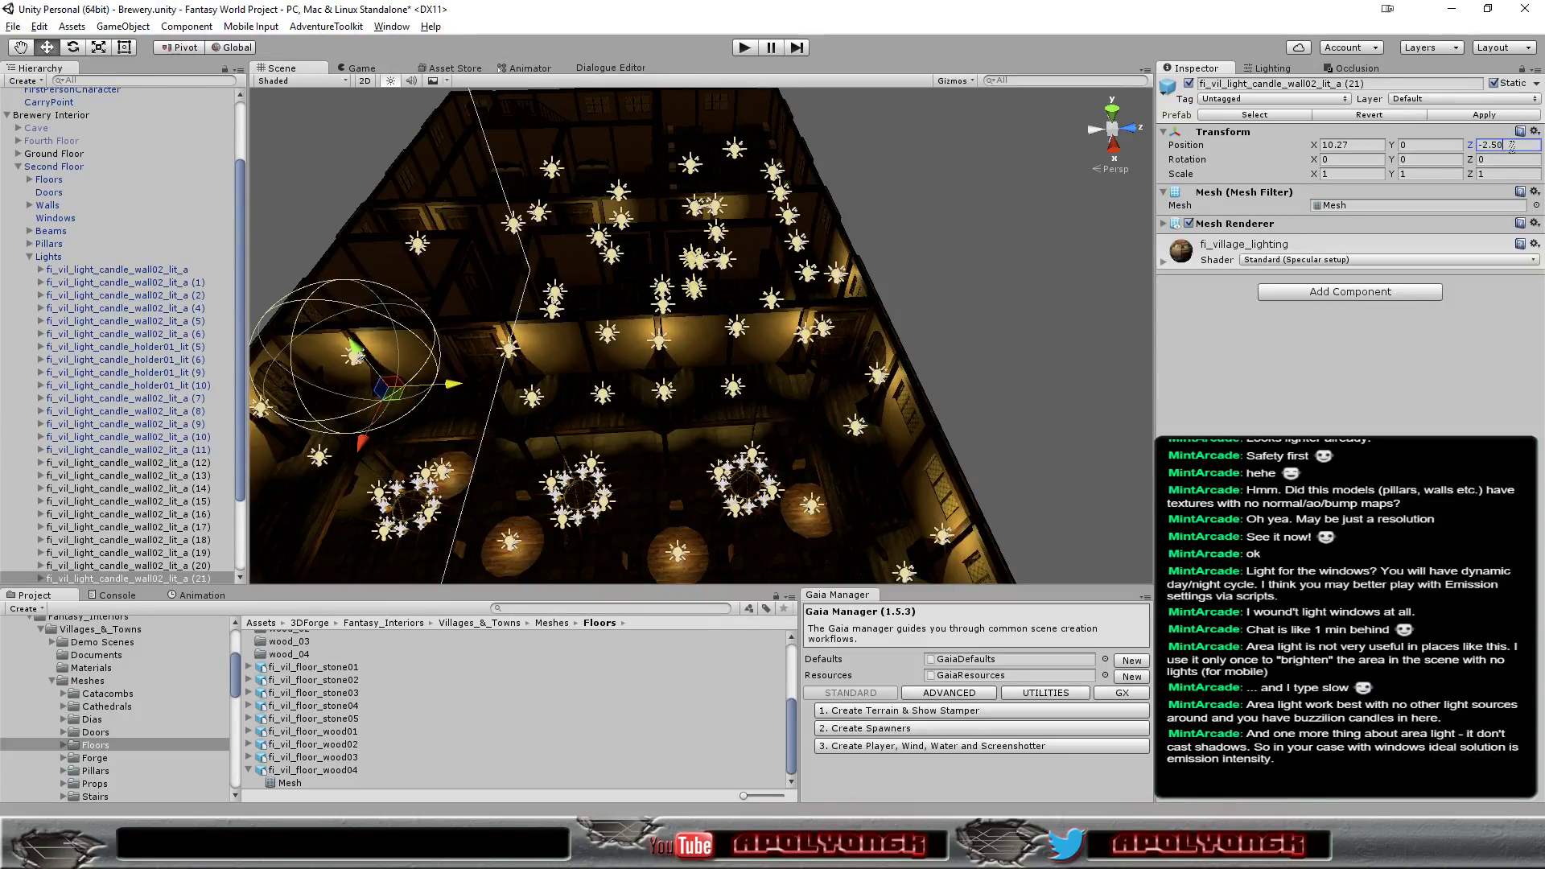
pyautogui.scroll(-2, 587, 418)
pyautogui.scroll(-2, 587, 418)
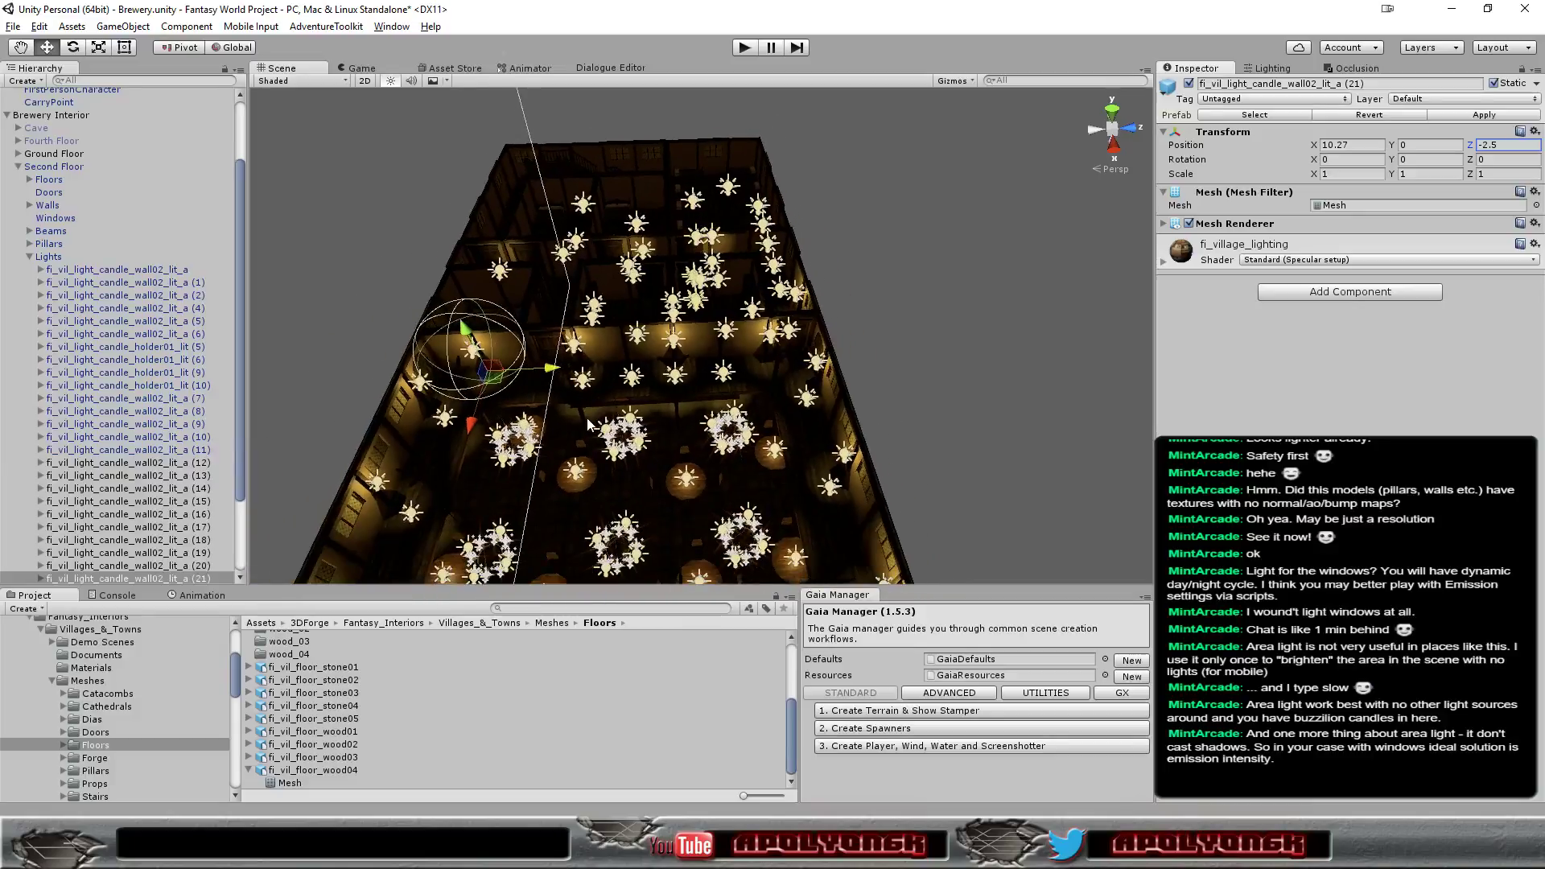
pyautogui.scroll(-2, 587, 417)
pyautogui.scroll(-2, 587, 443)
pyautogui.moveTo(586, 443)
pyautogui.keyDown('alt'); pyautogui.mouseDown()
pyautogui.moveTo(1097, 320)
pyautogui.moveTo(776, 185)
pyautogui.mouseUp(); pyautogui.keyUp('alt')
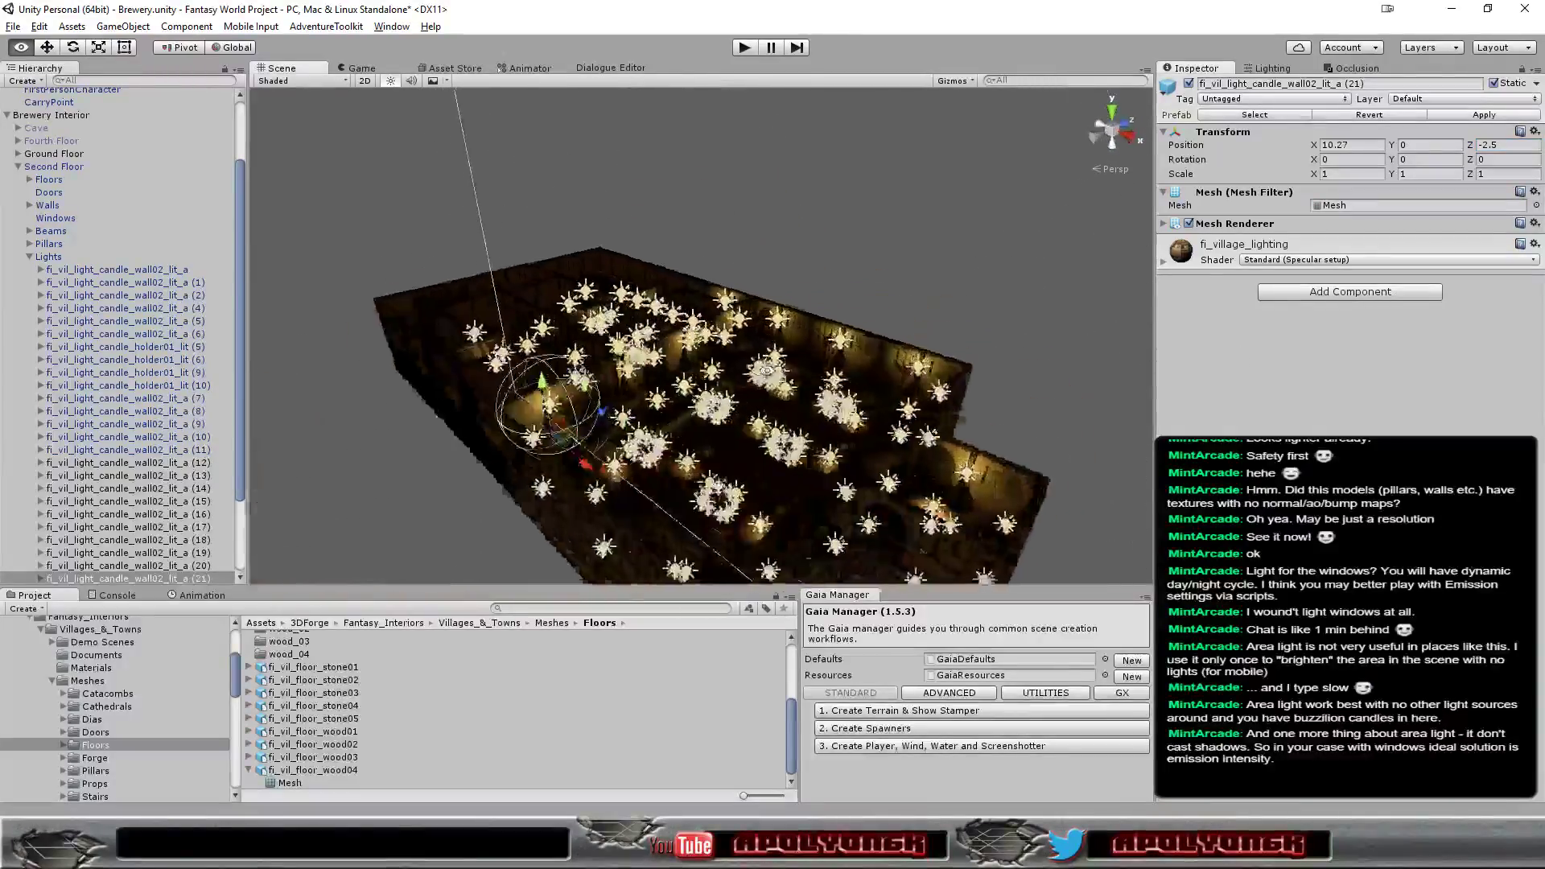
pyautogui.click(742, 50)
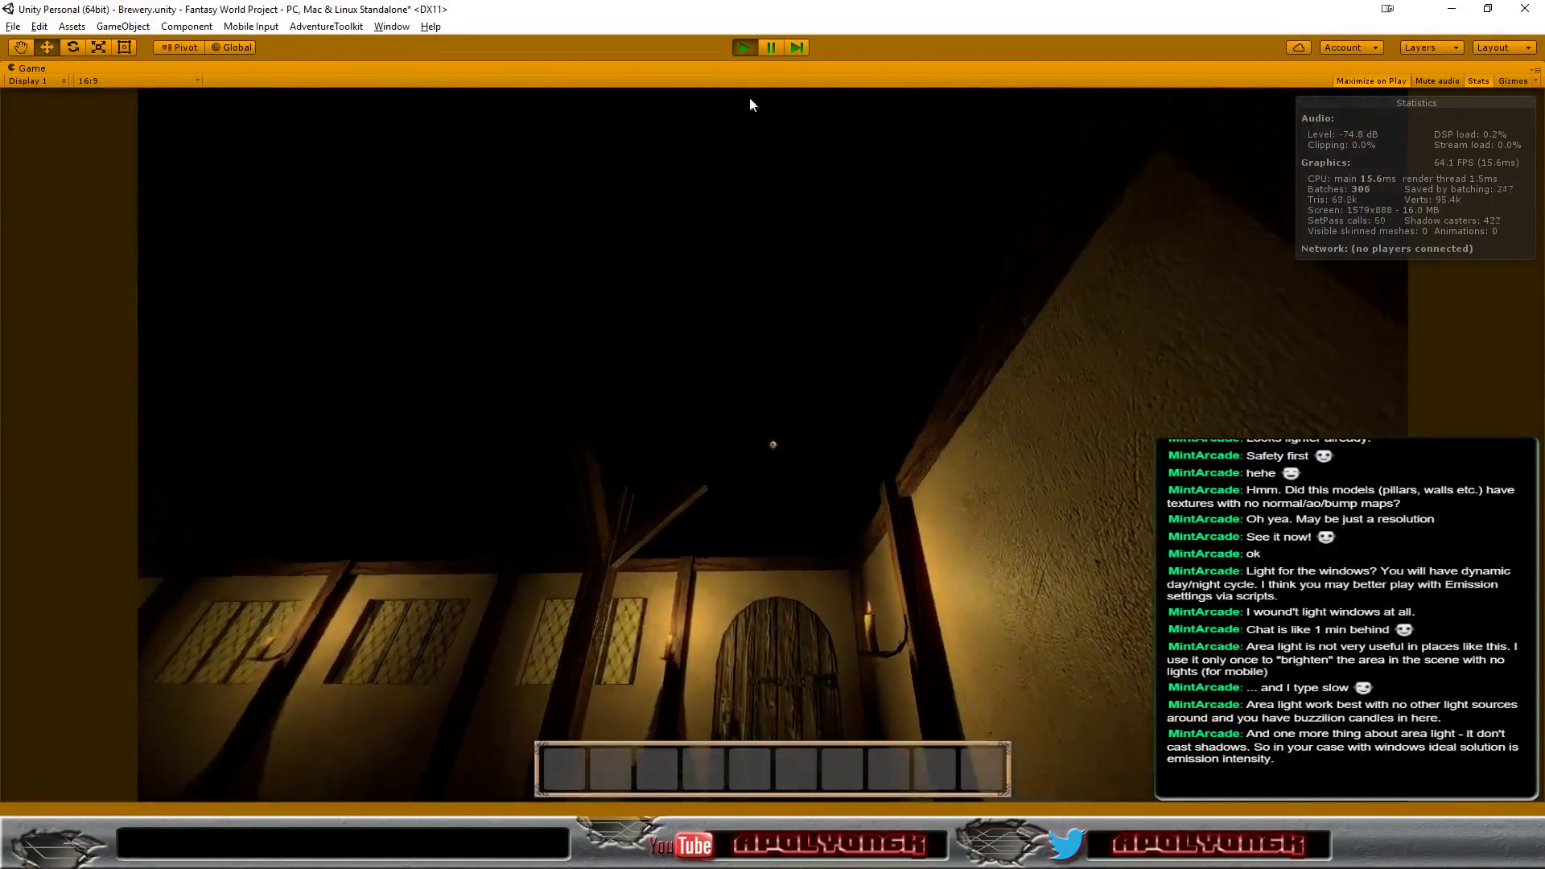
pyautogui.click(742, 49)
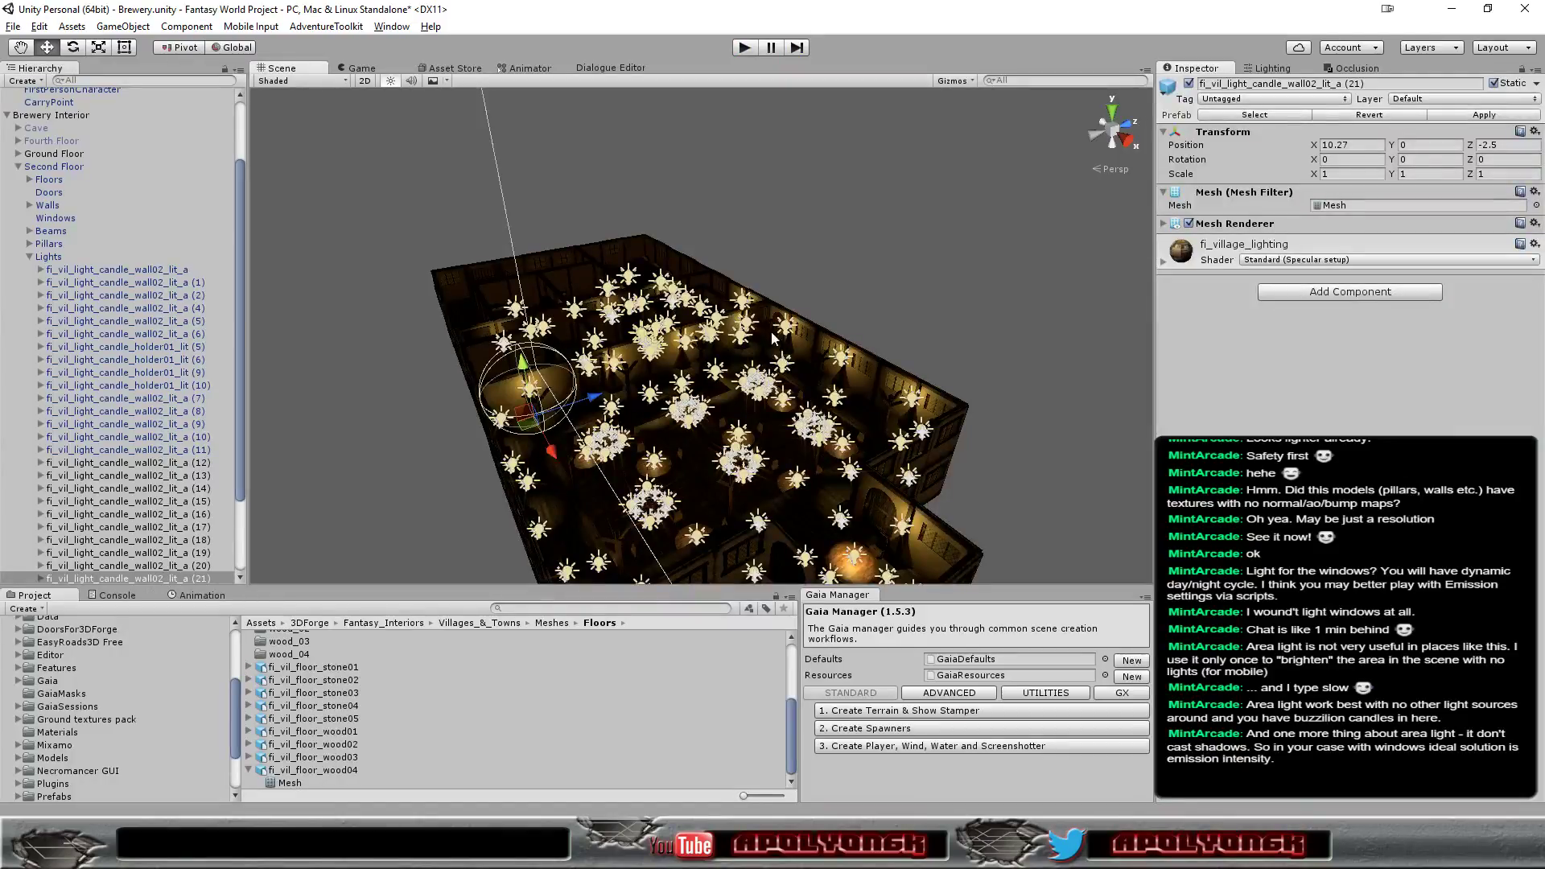
# Select candle light (9), duplicate it as copy (22) and move it along X to about 9.88
pyautogui.keyDown('alt'); pyautogui.moveTo(662, 443); pyautogui.dragTo(648, 441); pyautogui.keyUp('alt')
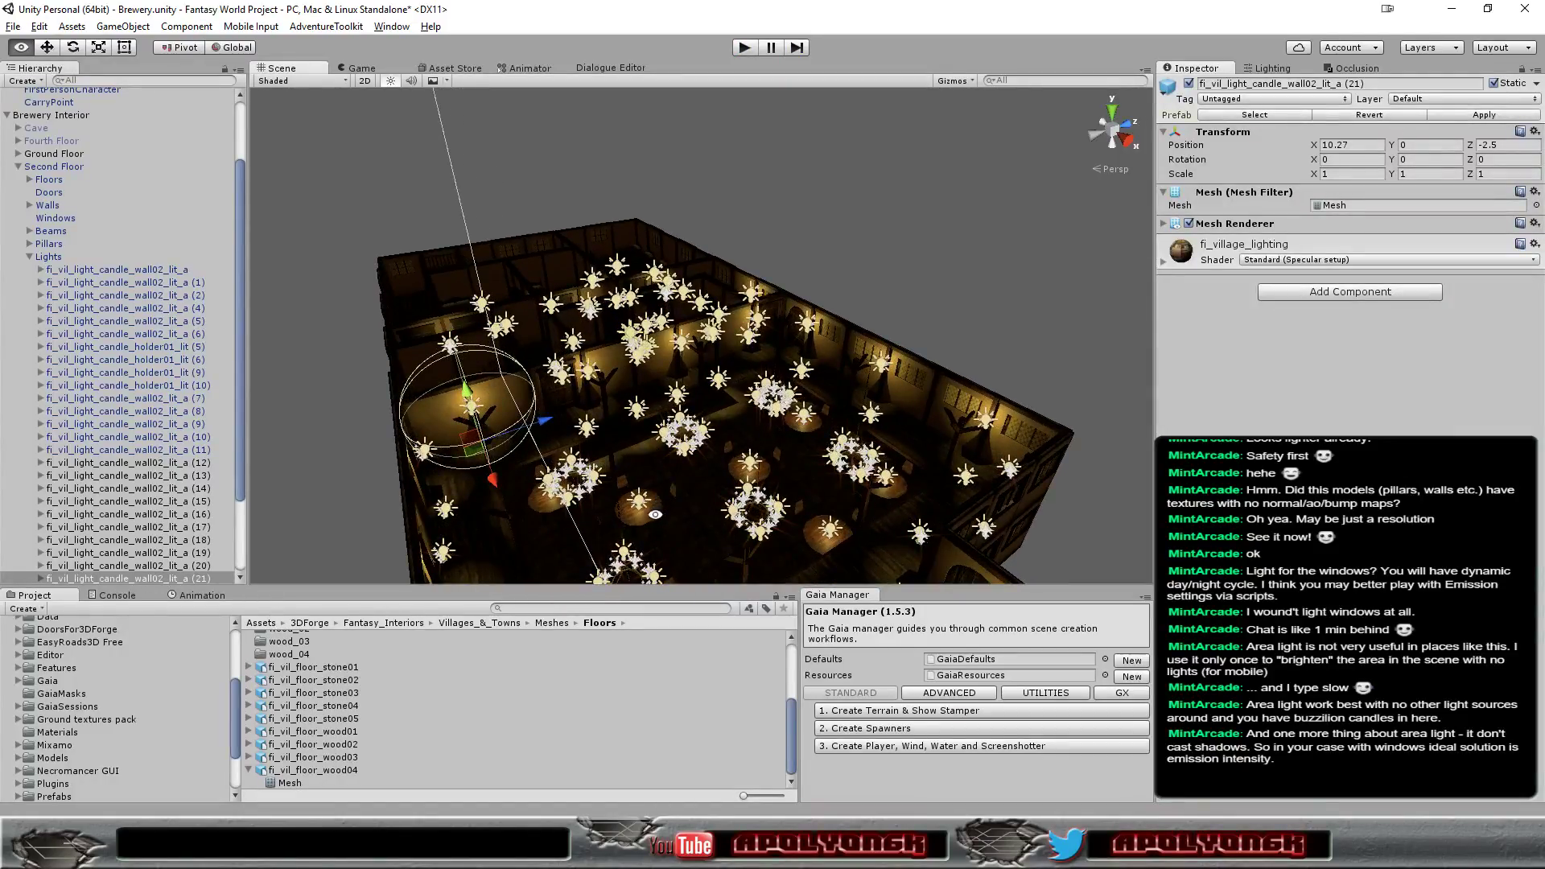
pyautogui.keyDown('alt'); pyautogui.moveTo(655, 515); pyautogui.dragTo(482, 503); pyautogui.keyUp('alt')
pyautogui.moveTo(1126, 525)
pyautogui.keyDown('alt'); pyautogui.mouseDown()
pyautogui.moveTo(1080, 421)
pyautogui.moveTo(992, 456)
pyautogui.mouseUp(); pyautogui.keyUp('alt')
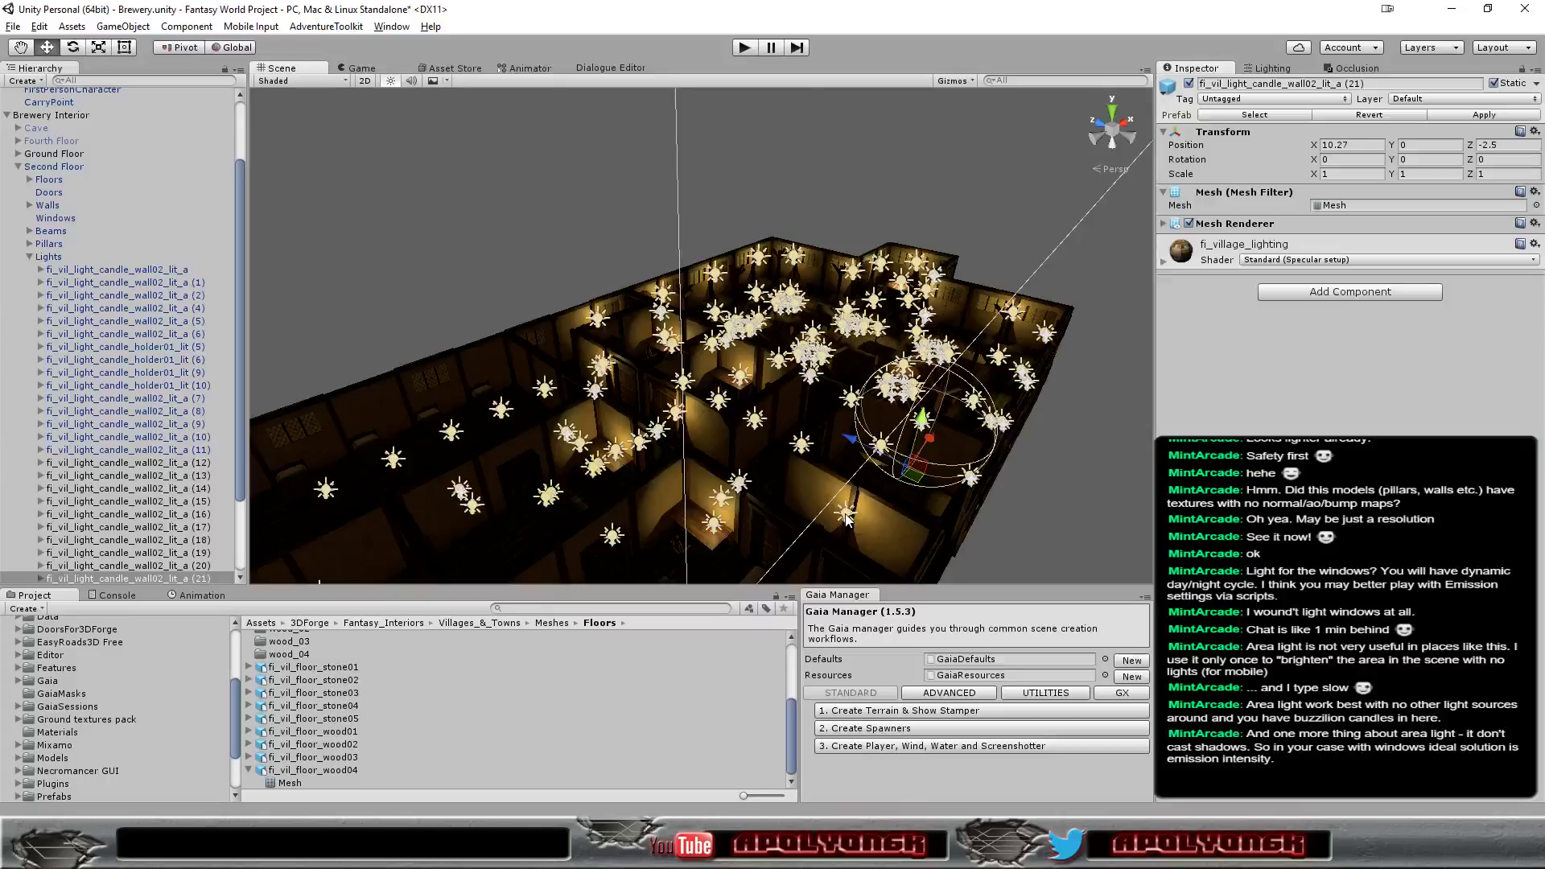
pyautogui.click(140, 272)
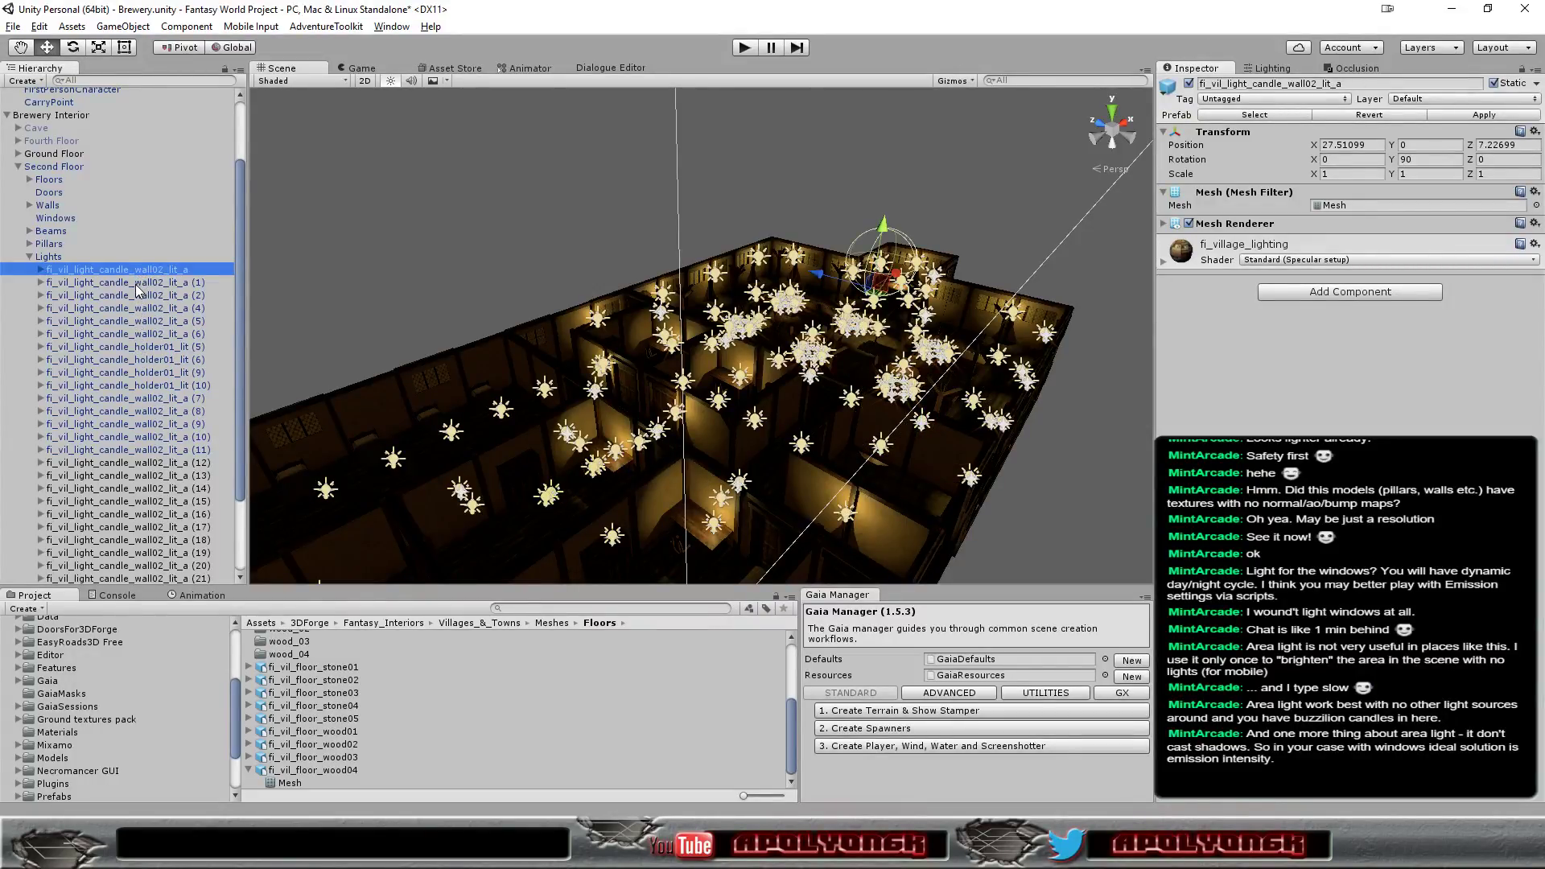
pyautogui.press('Down')
pyautogui.press('Down')
pyautogui.press('Down')
pyautogui.press('Down')
pyautogui.press('Down')
pyautogui.press('Down')
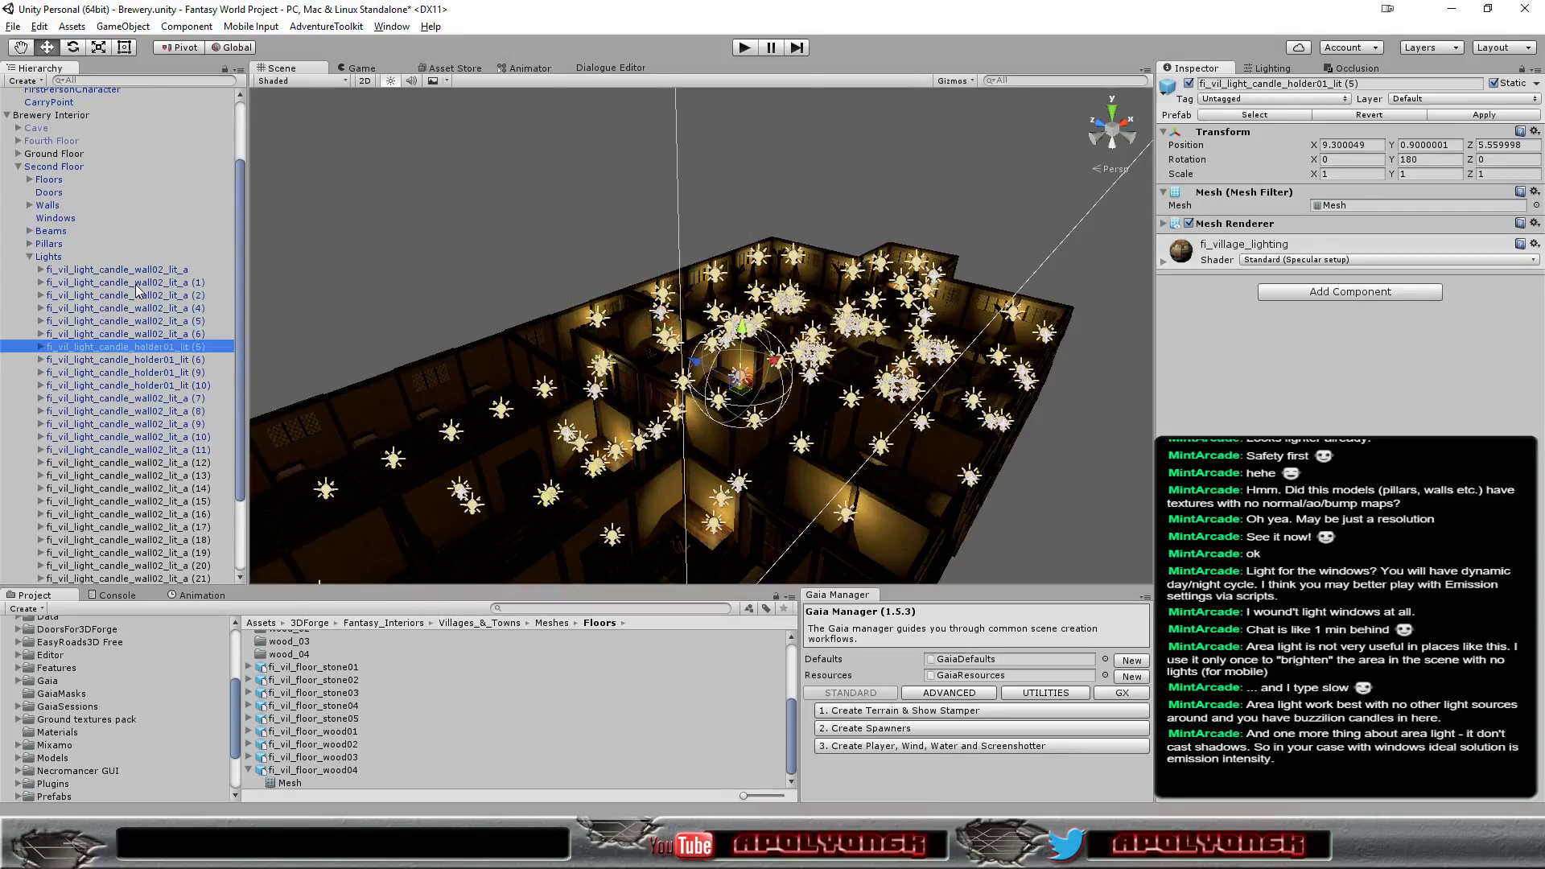
pyautogui.press('Down')
pyautogui.press('Down')
pyautogui.press('Down')
pyautogui.press('Down')
pyautogui.press('Down')
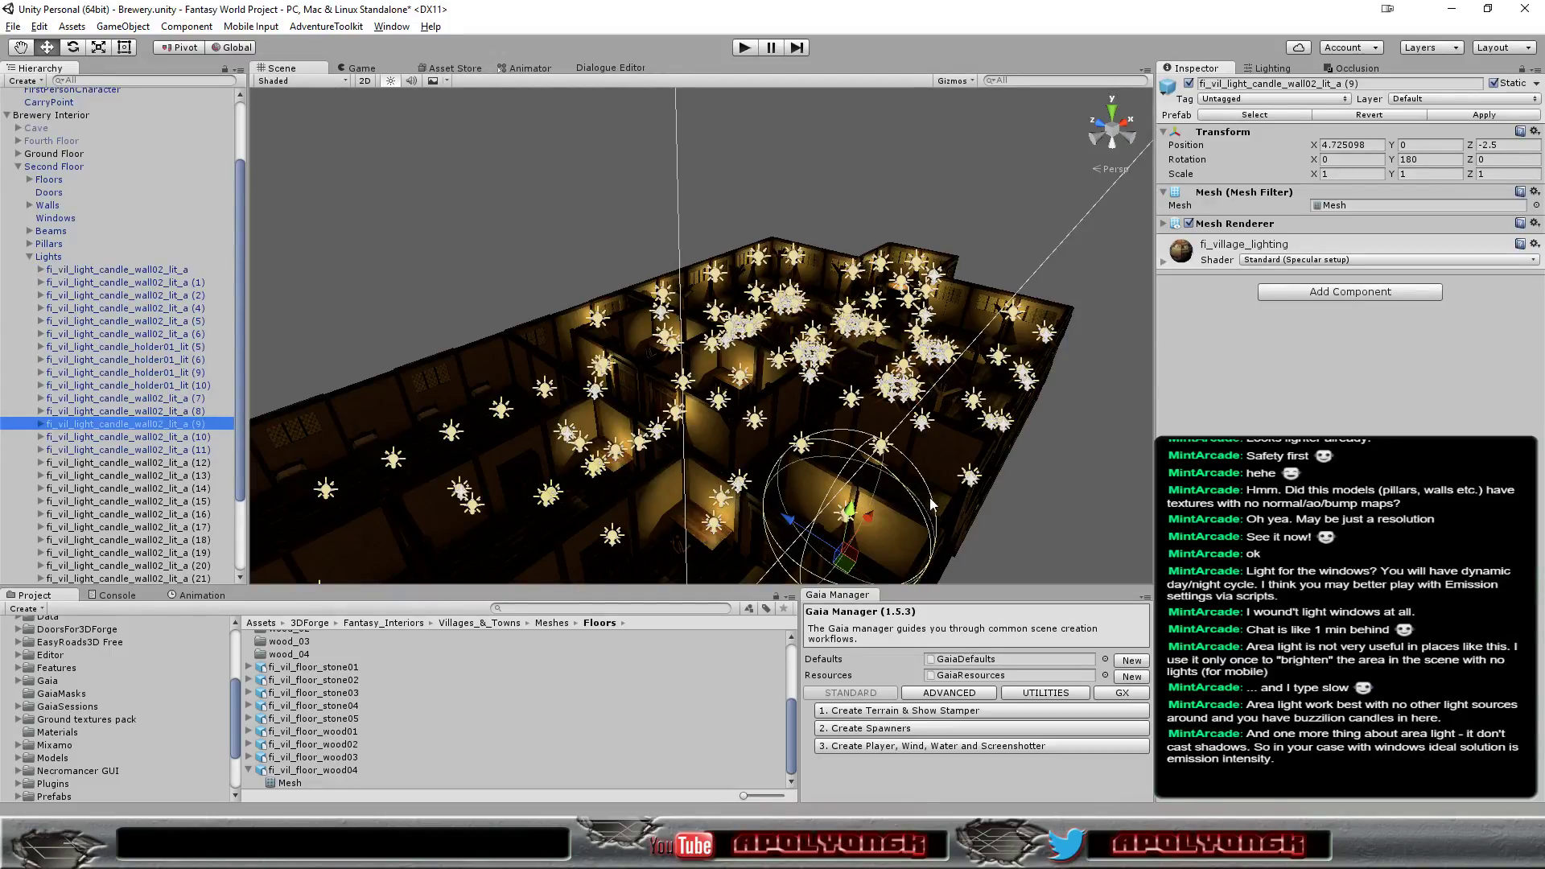
pyautogui.keyDown('alt'); pyautogui.moveTo(928, 525); pyautogui.dragTo(795, 511); pyautogui.keyUp('alt')
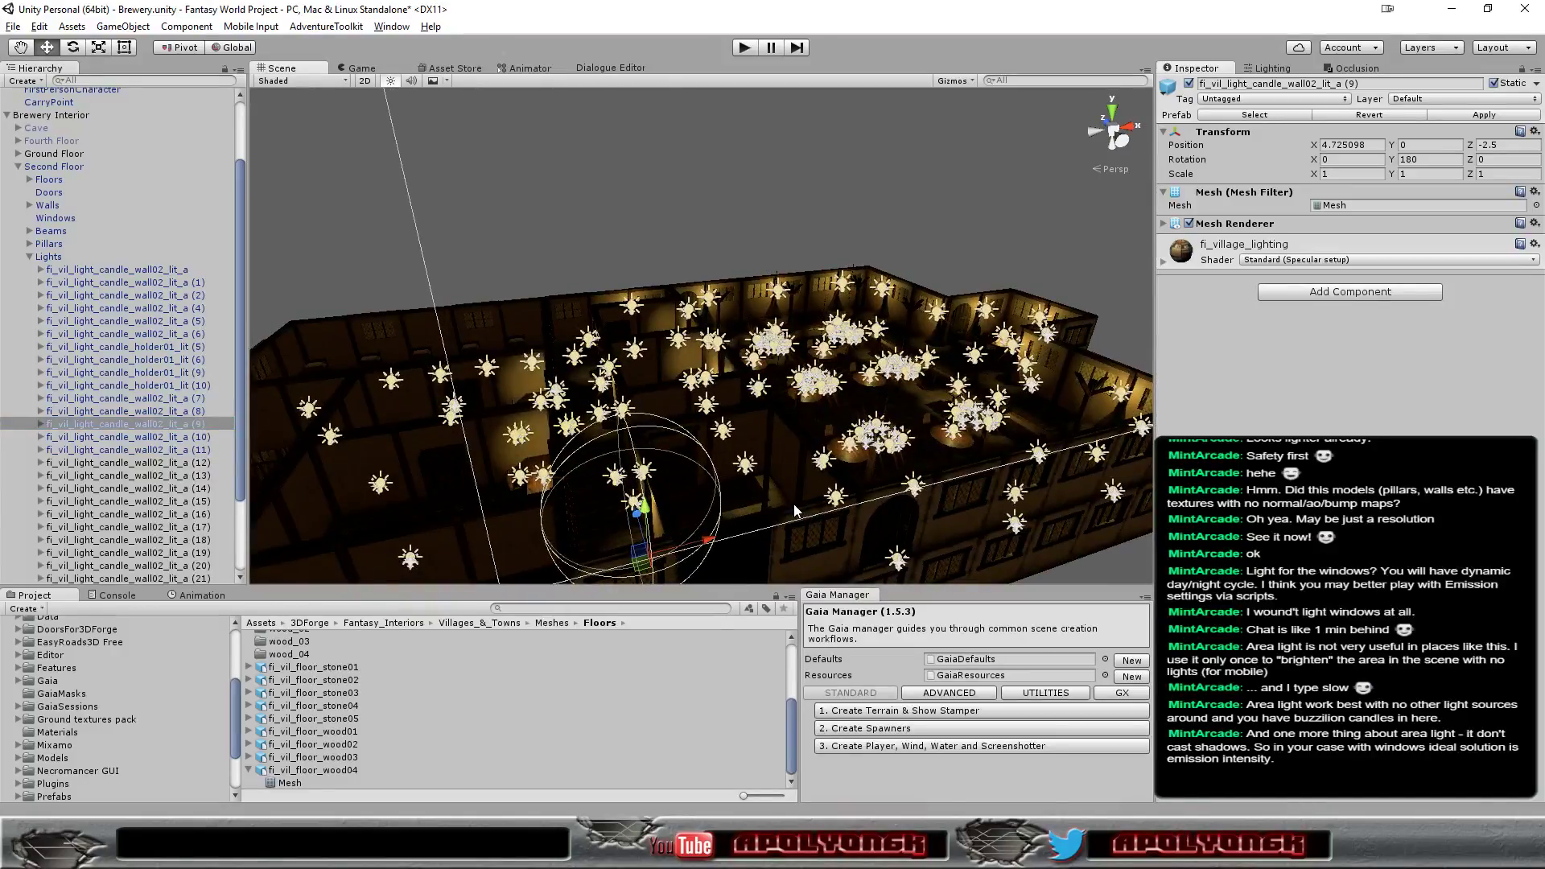
pyautogui.hotkey('ctrl', 'd')
pyautogui.moveTo(711, 539); pyautogui.dragTo(872, 504)
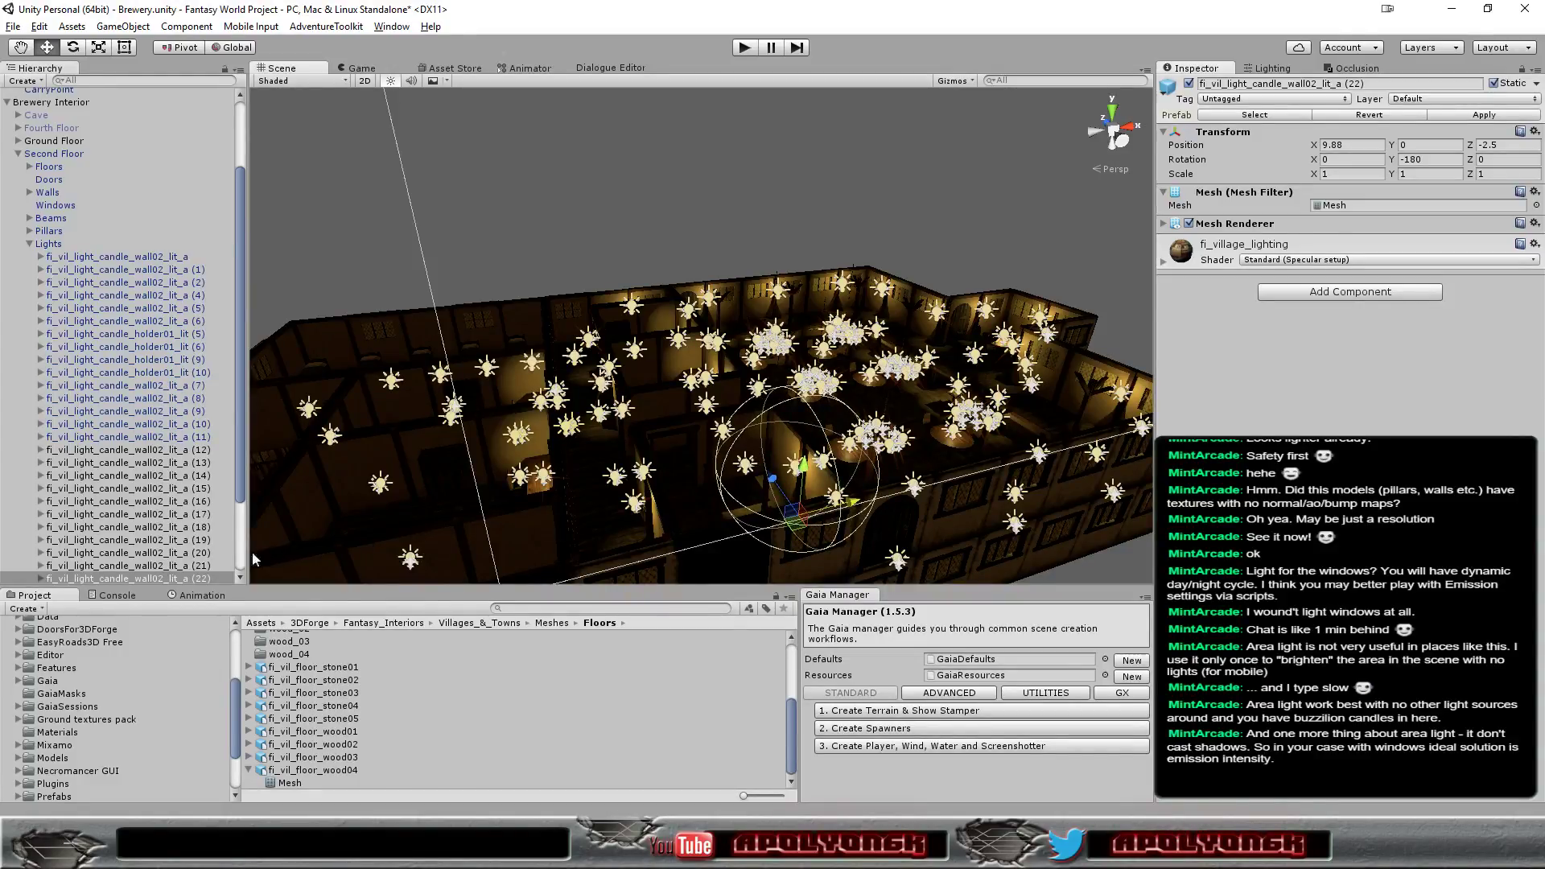
# Frame candle copy (22) in the Scene view and nudge it slightly along X
pyautogui.doubleClick(157, 577)
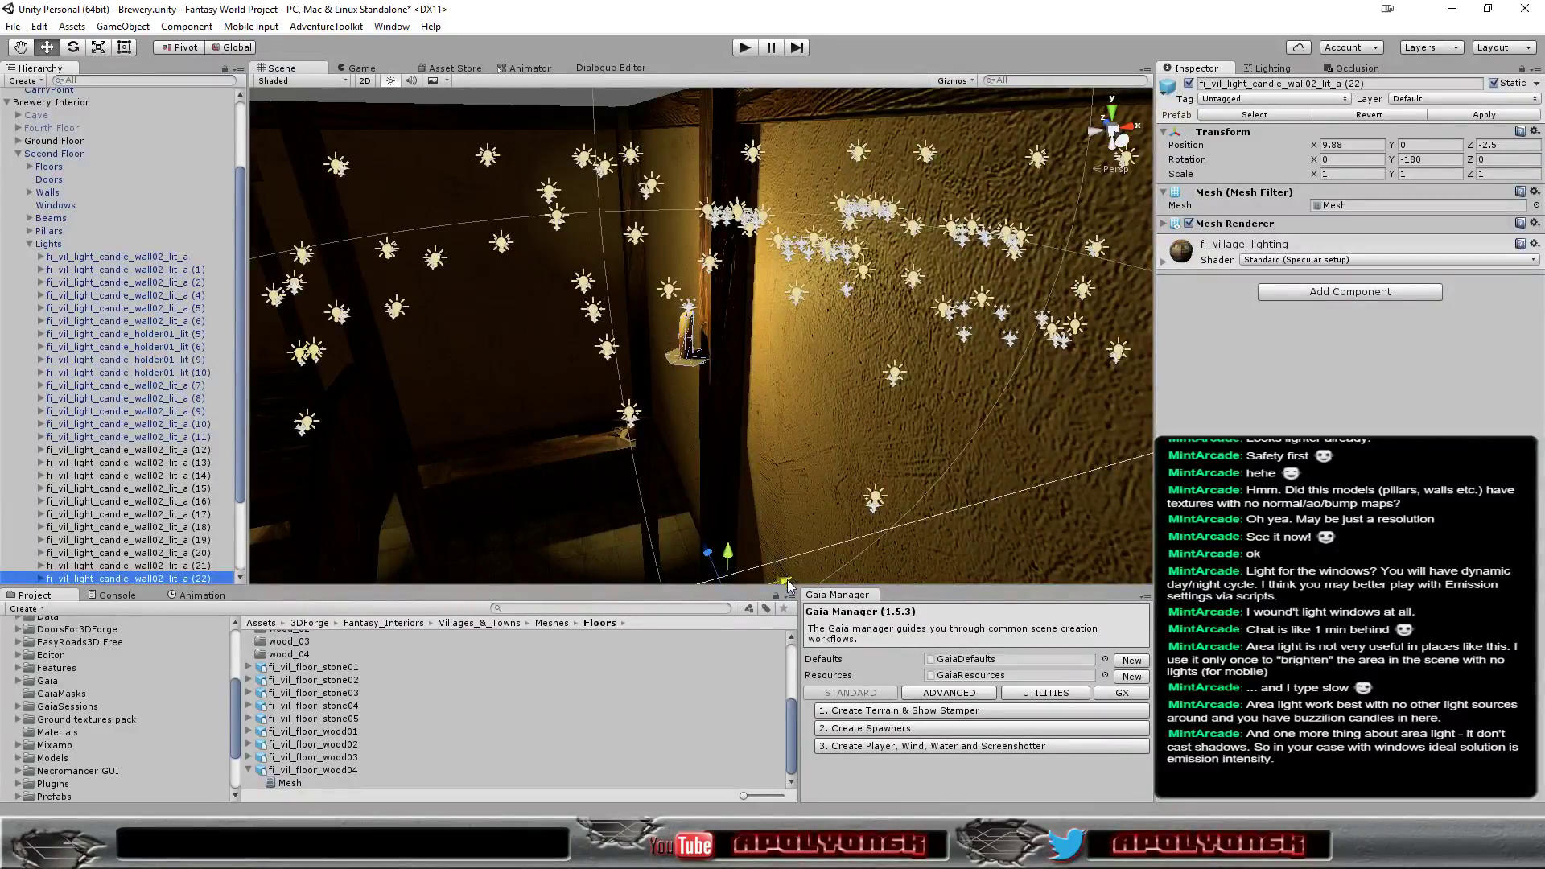
pyautogui.moveTo(785, 583); pyautogui.dragTo(773, 600)
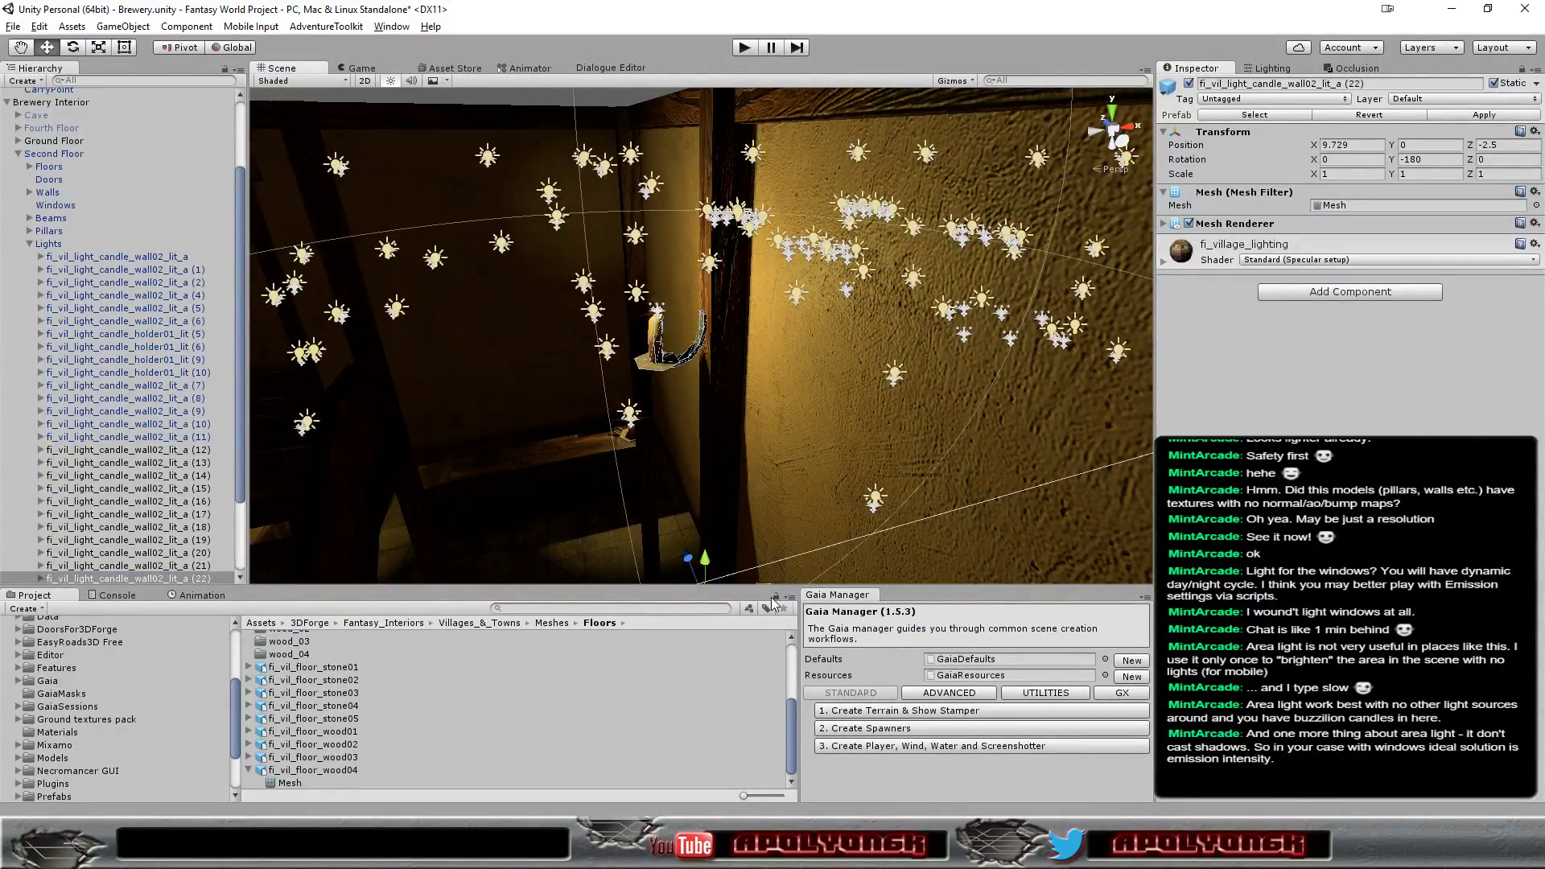
pyautogui.press('f')
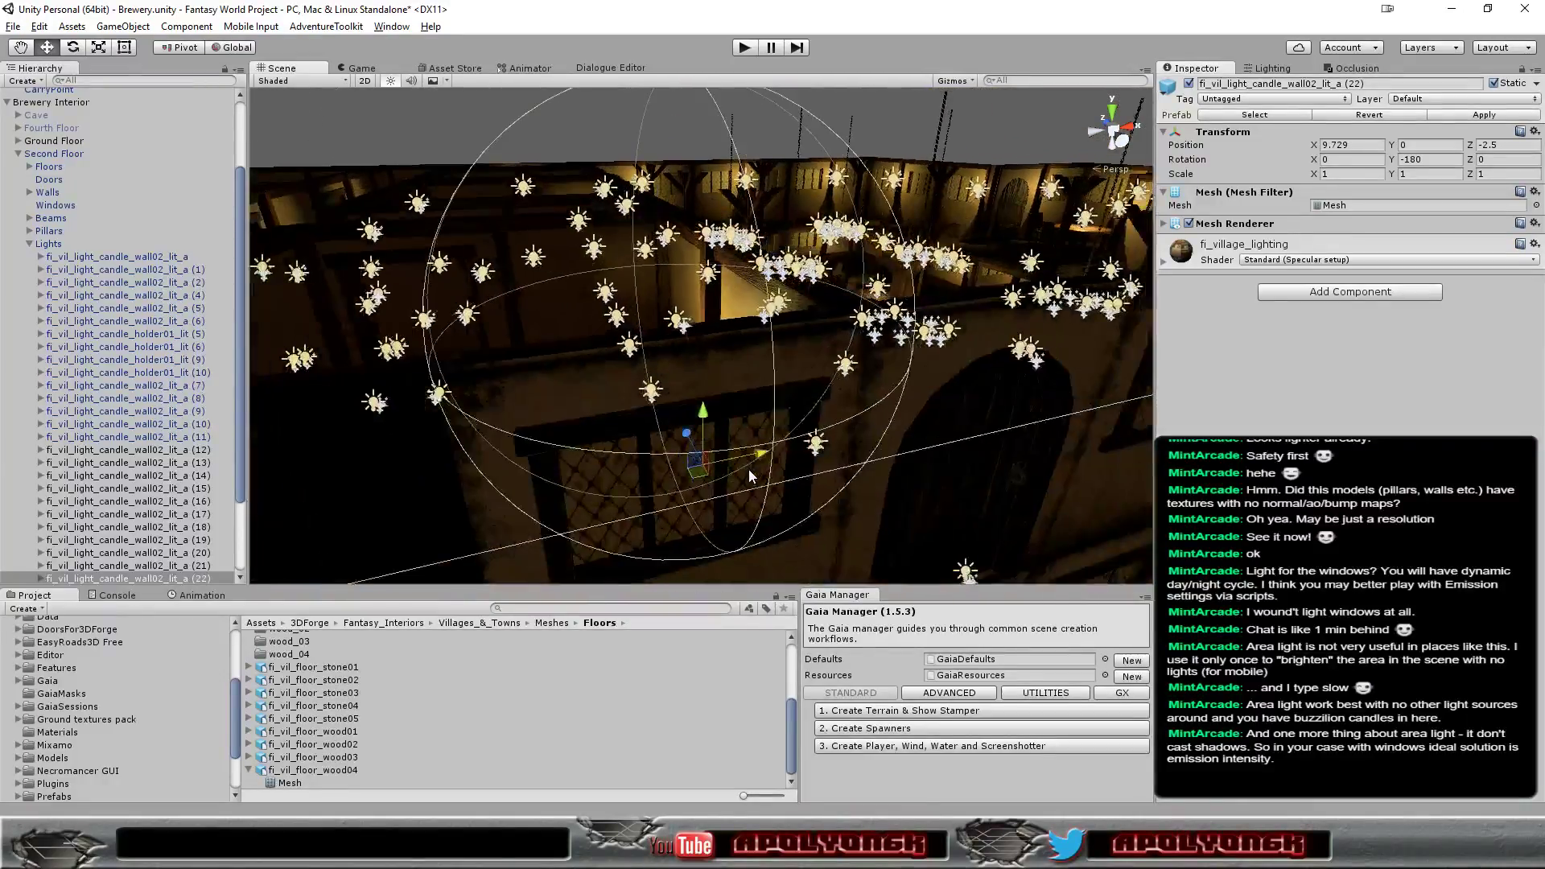
pyautogui.moveTo(748, 468)
pyautogui.keyDown('alt'); pyautogui.mouseDown()
pyautogui.moveTo(1014, 592)
pyautogui.moveTo(1055, 475)
pyautogui.mouseUp(); pyautogui.keyUp('alt')
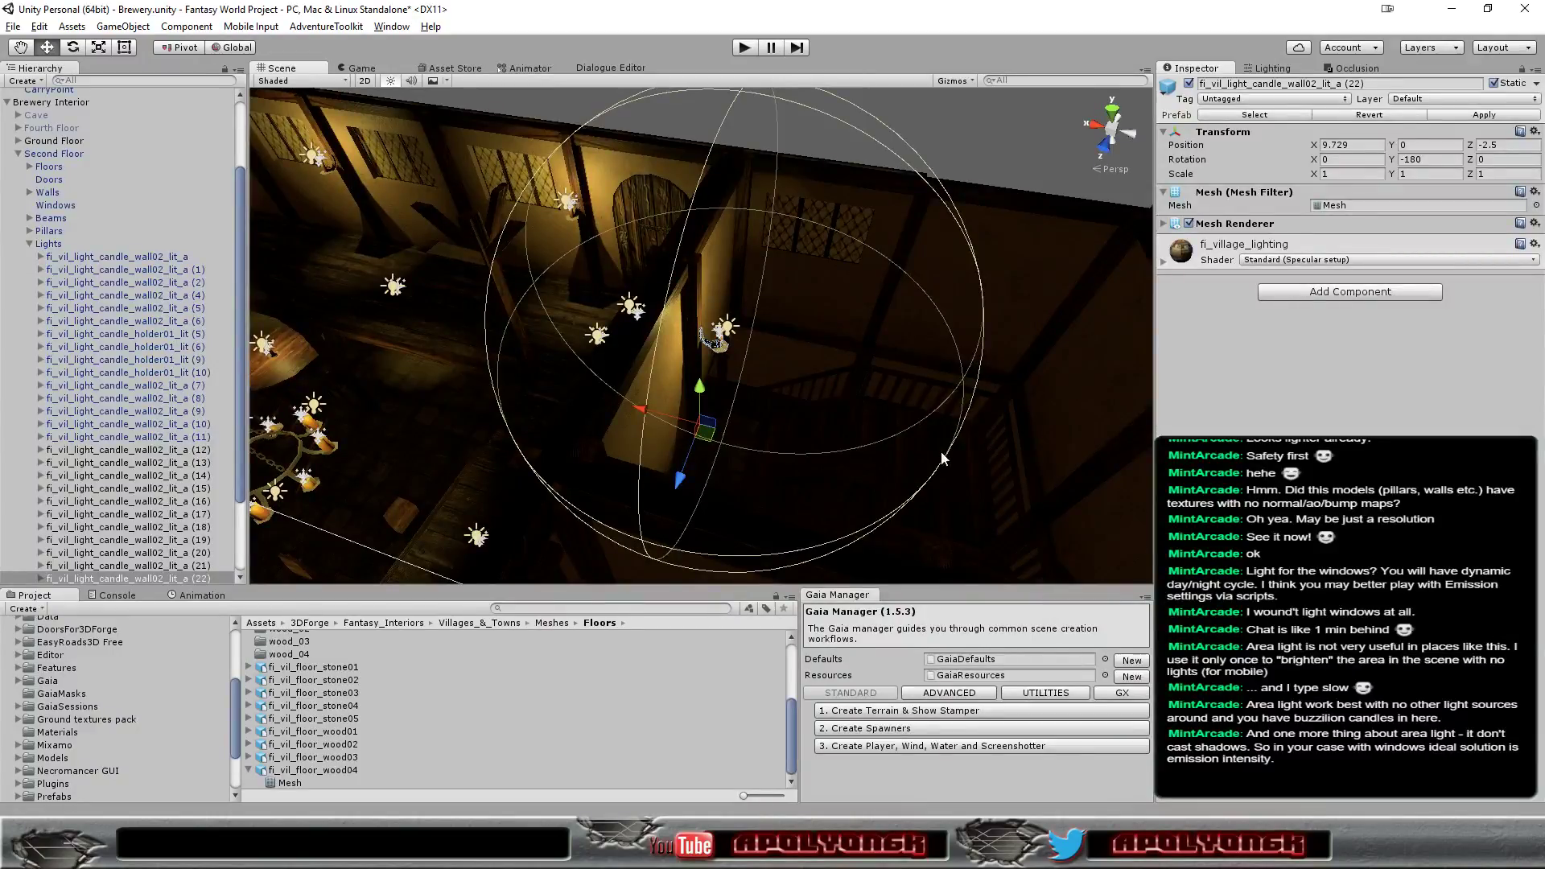
# Duplicate as copy (23), set Rotation Y to 0, slide to X 5.27, then duplicate again
pyautogui.hotkey('ctrl', 'd')
pyautogui.moveTo(649, 408); pyautogui.dragTo(905, 443)
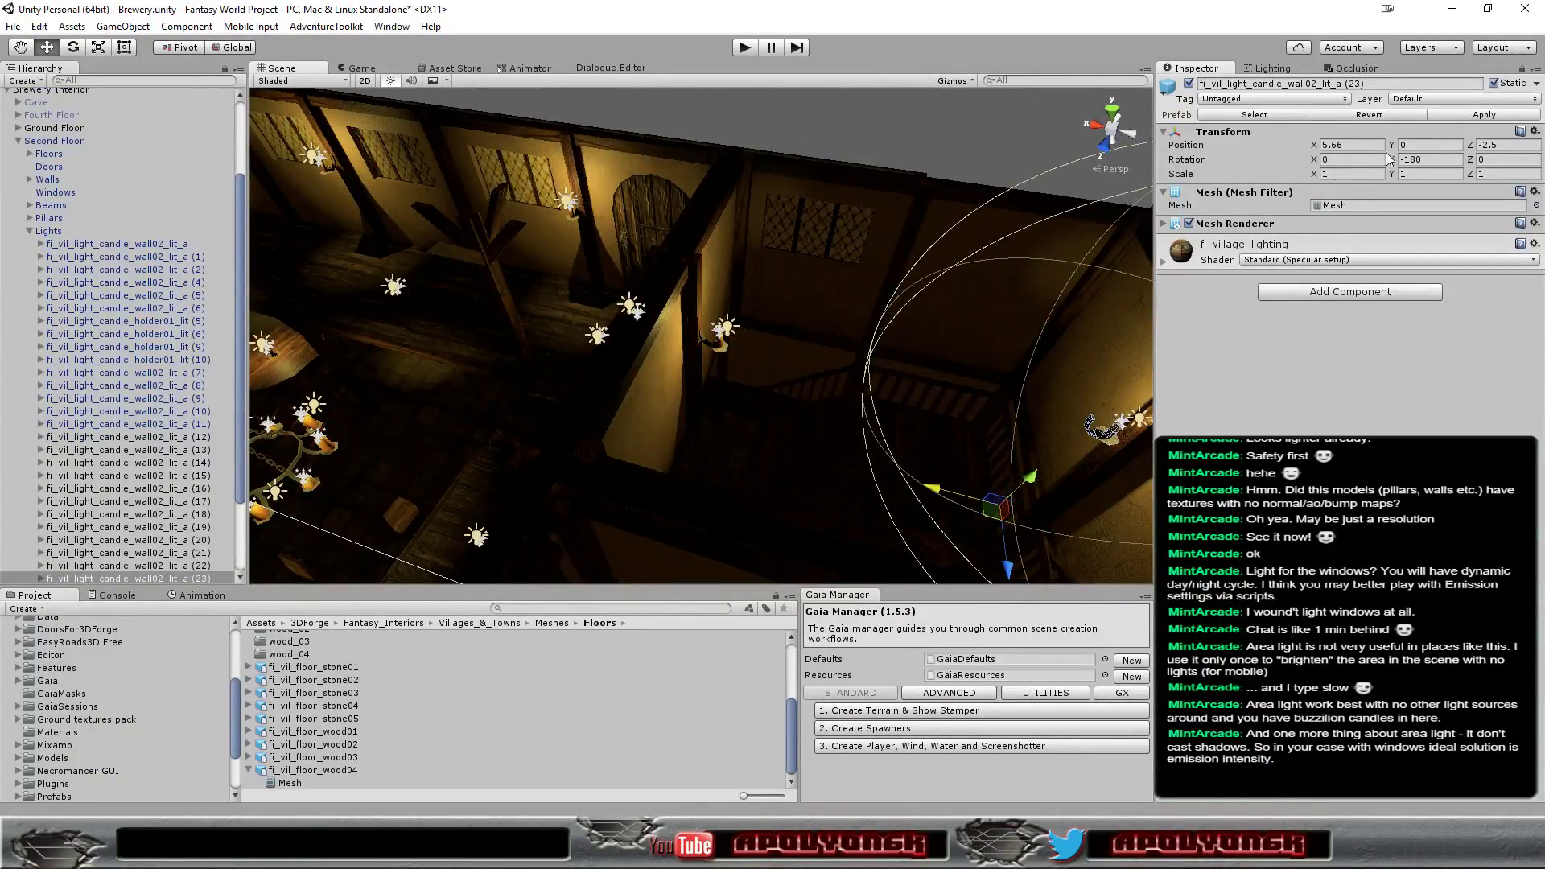
pyautogui.click(1431, 159)
pyautogui.write('0')
pyautogui.press('Return')
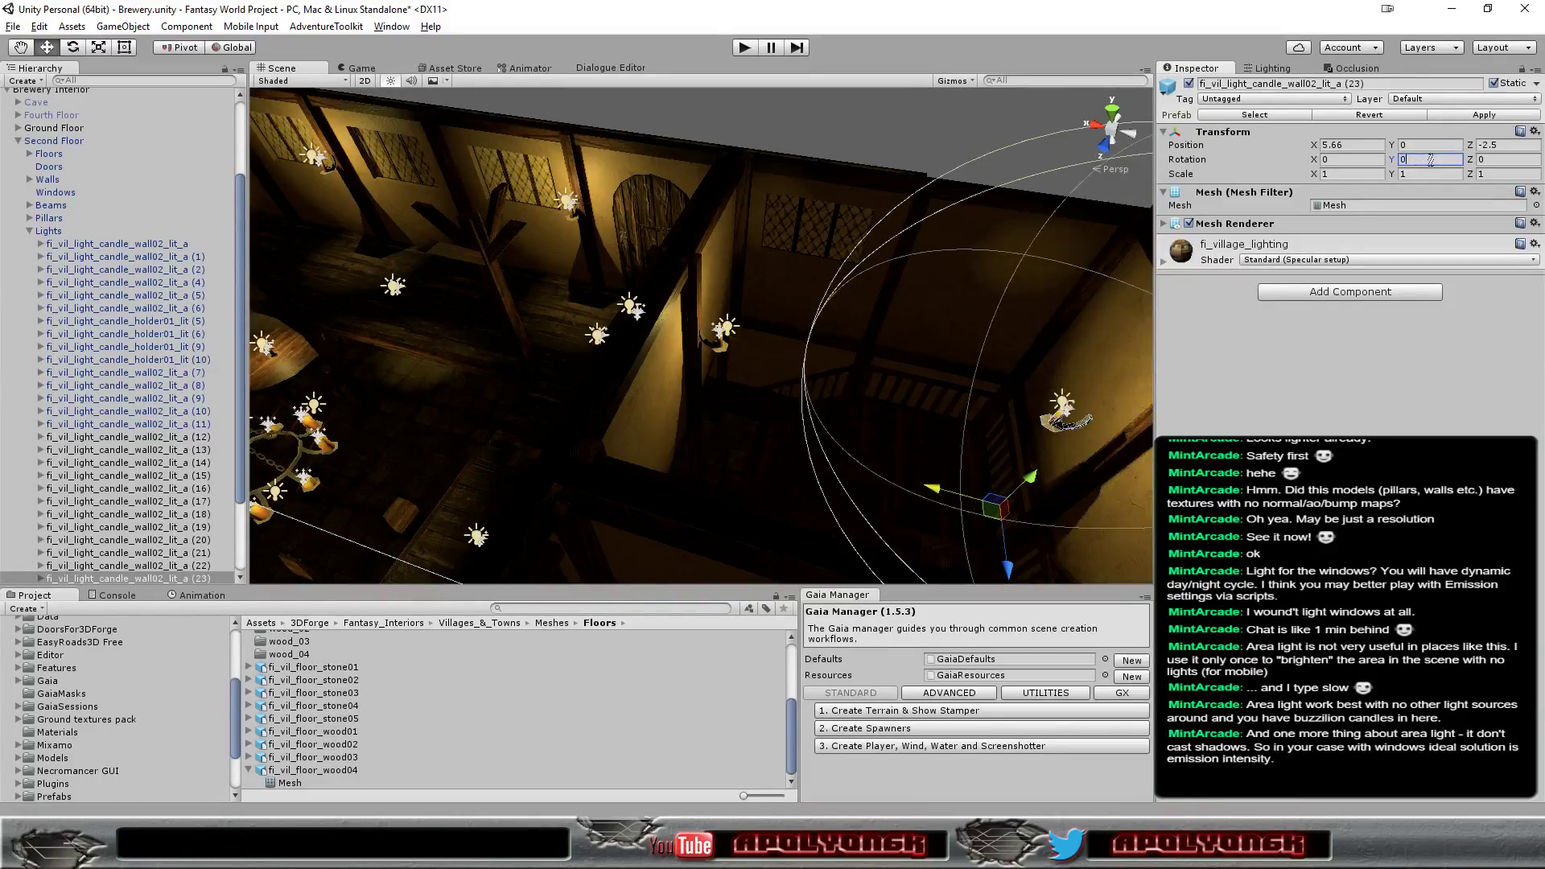
pyautogui.moveTo(935, 497); pyautogui.dragTo(962, 514)
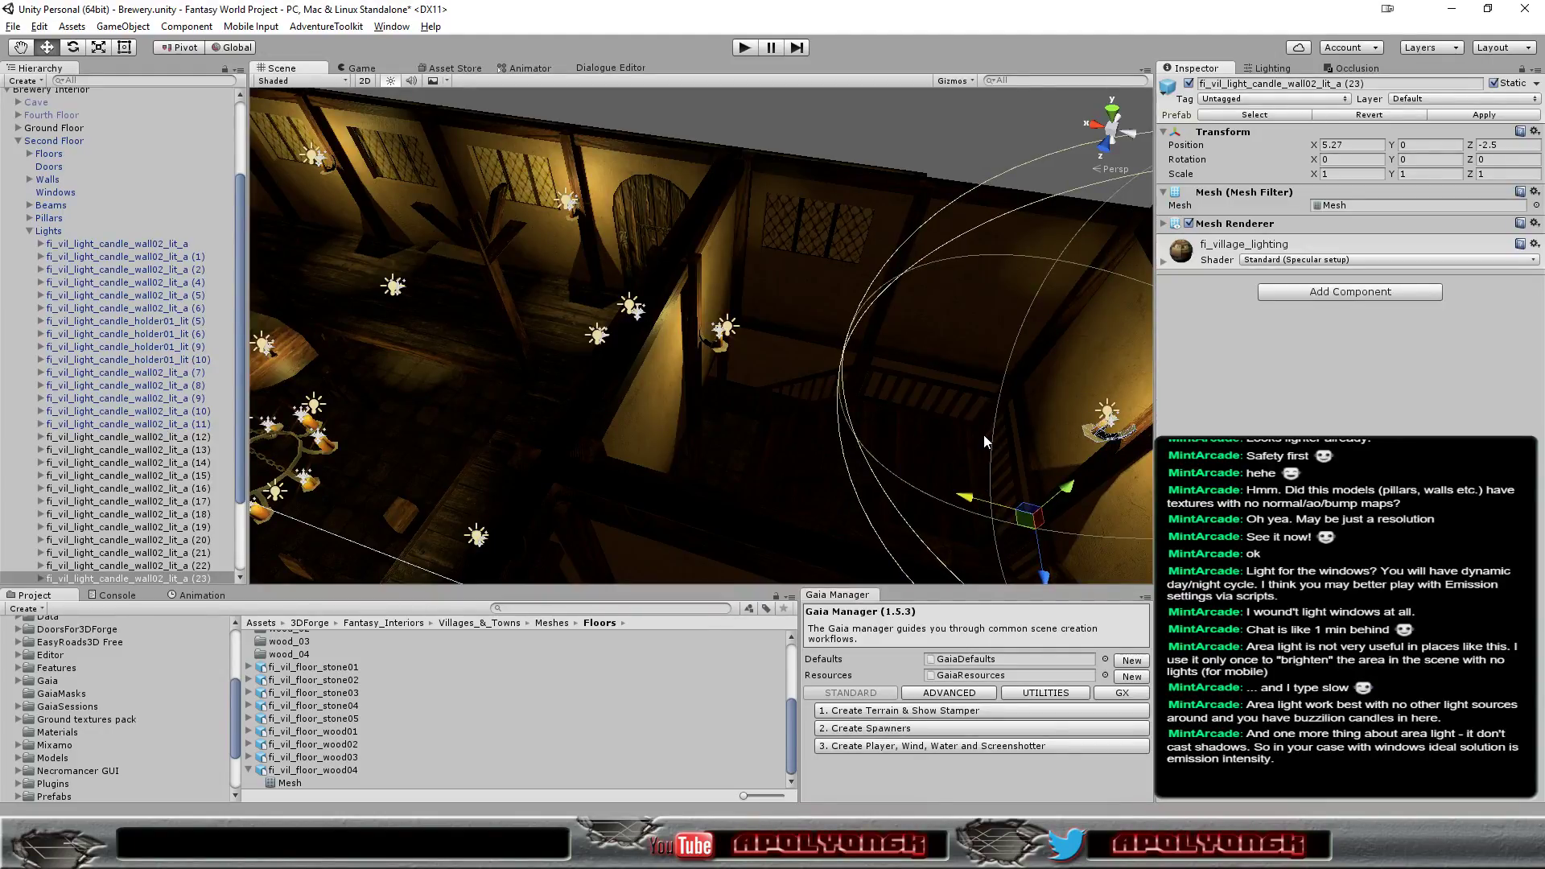
pyautogui.hotkey('ctrl', 'd')
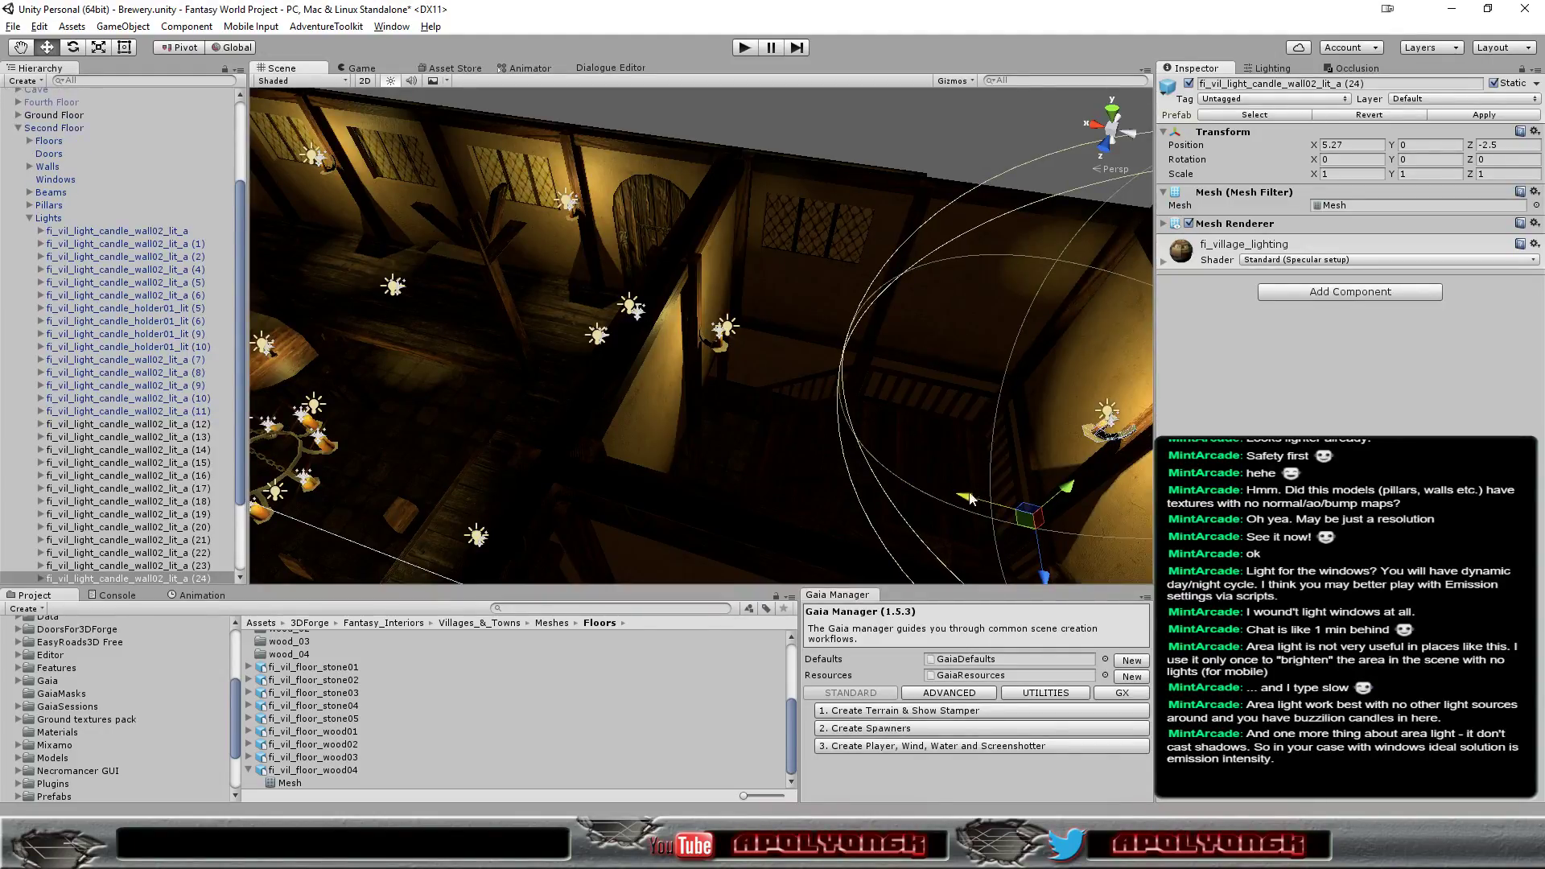
# Turn copy (24) to Rotation Y 90 and move it onto the adjacent wall
pyautogui.moveTo(950, 505); pyautogui.dragTo(766, 466)
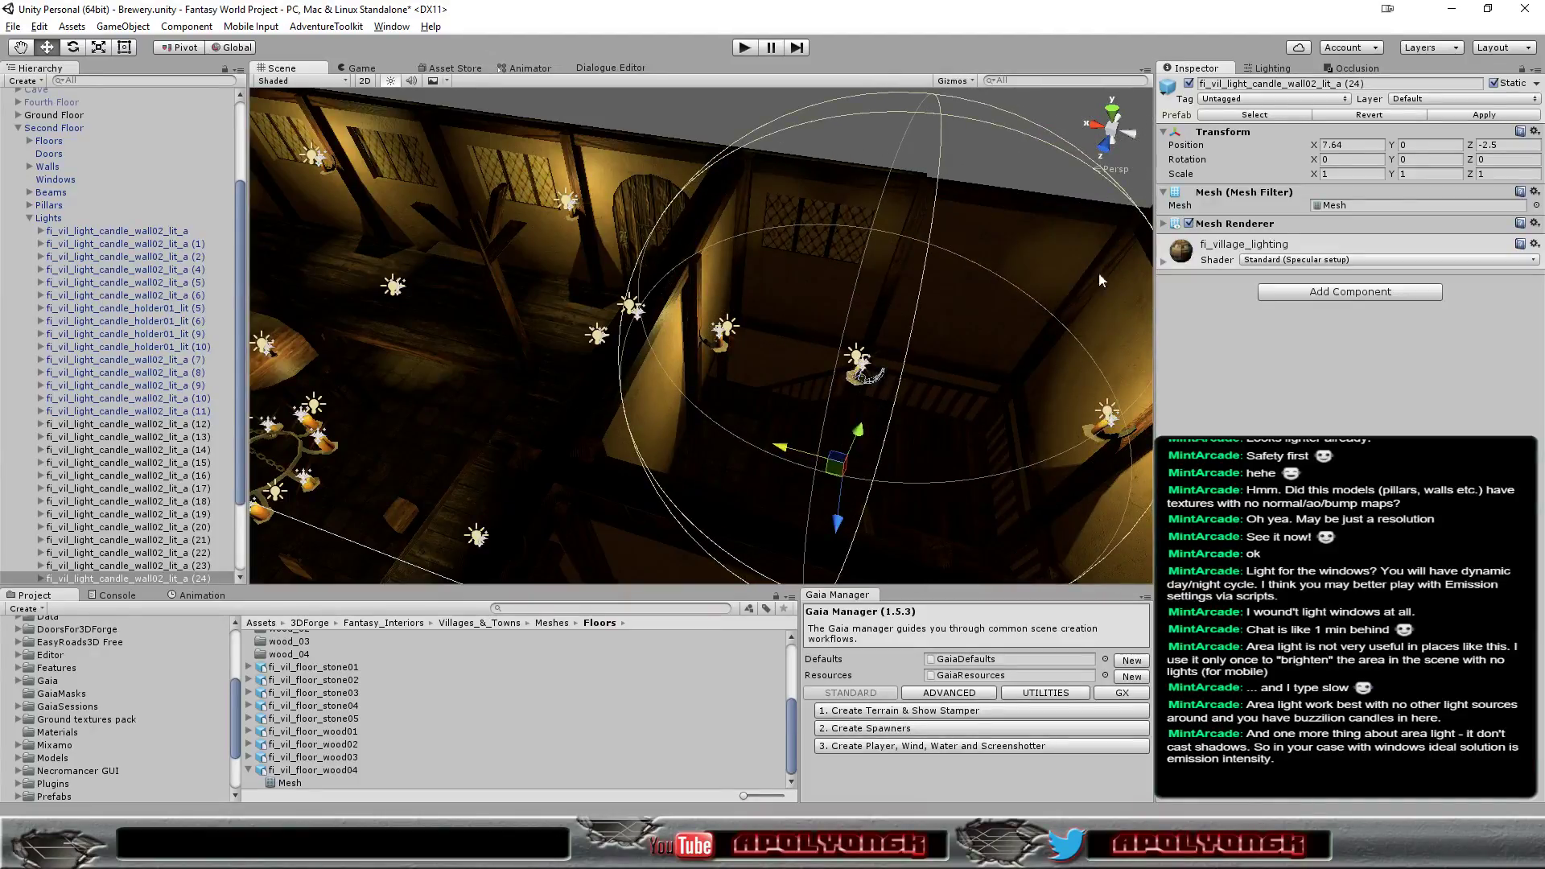
pyautogui.click(1438, 161)
pyautogui.write('9')
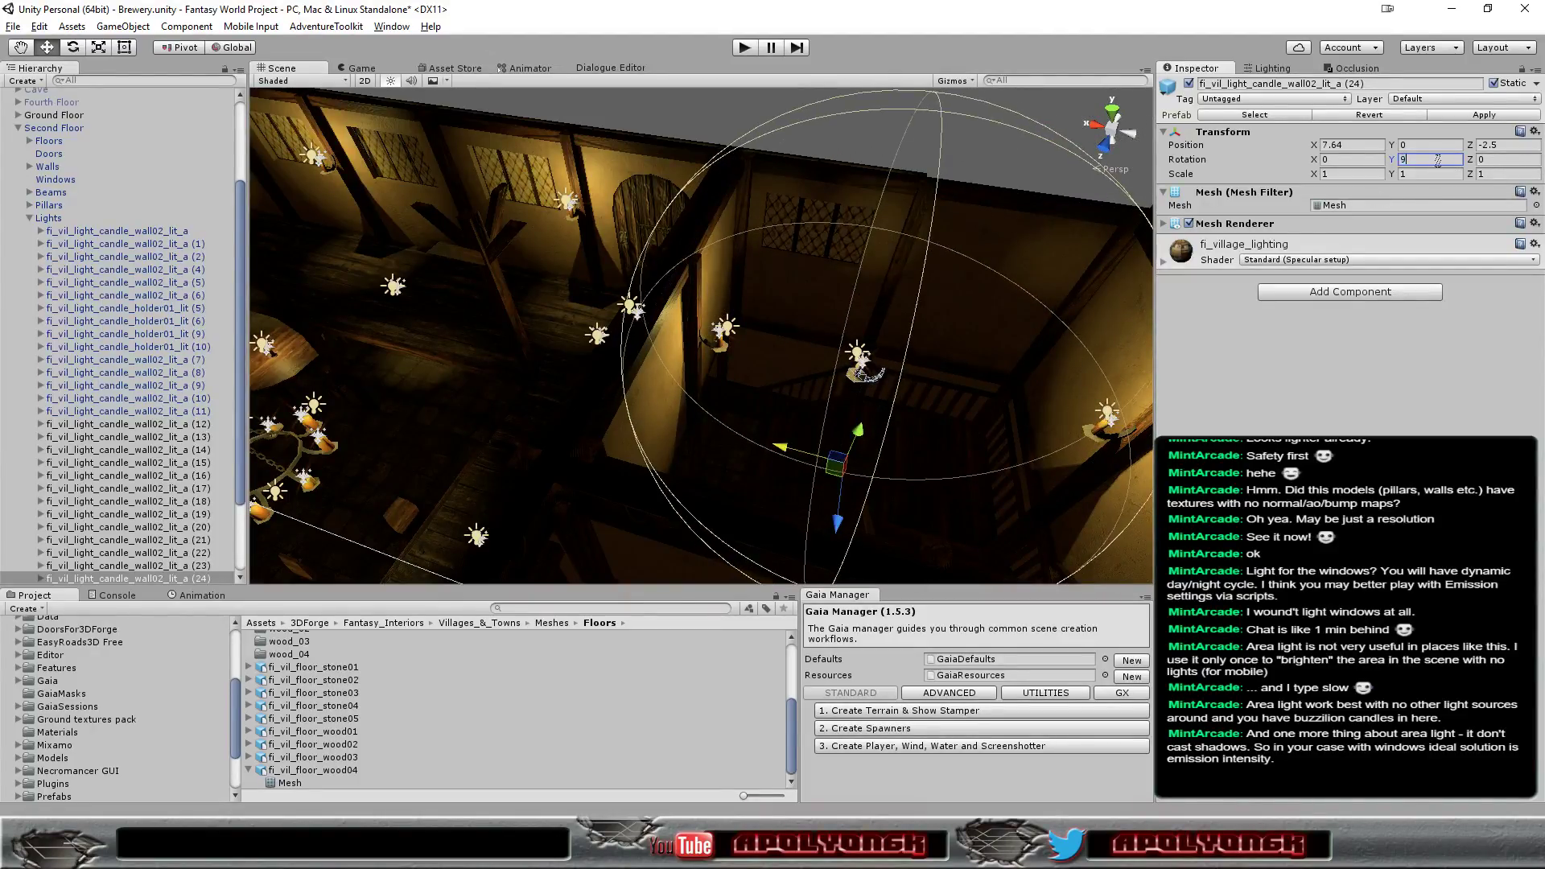
pyautogui.write('0')
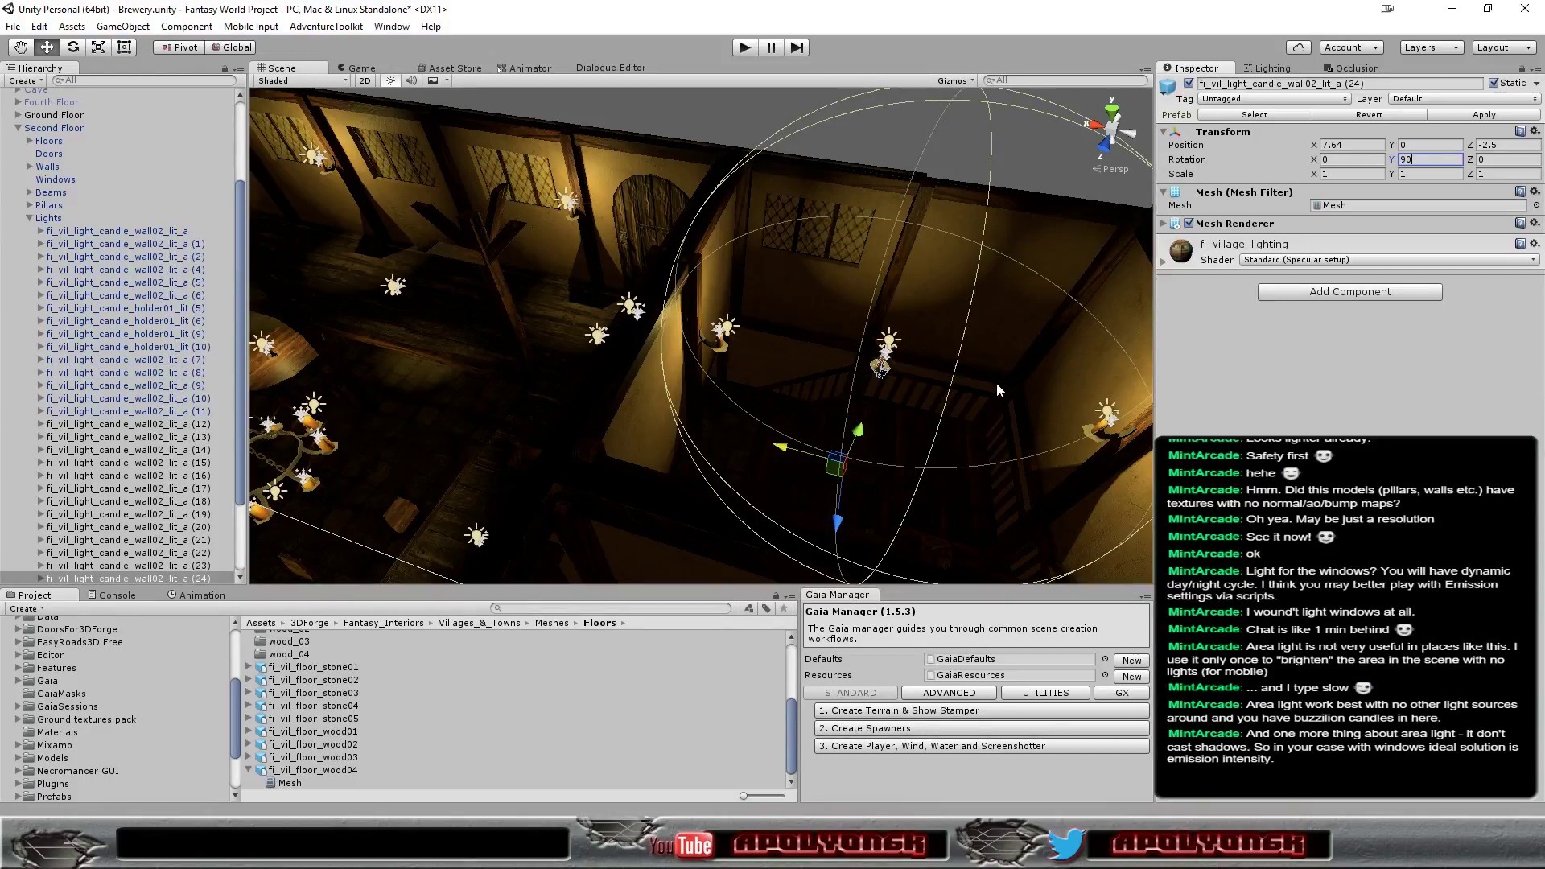
pyautogui.keyDown('alt'); pyautogui.moveTo(998, 391); pyautogui.dragTo(649, 544); pyautogui.keyUp('alt')
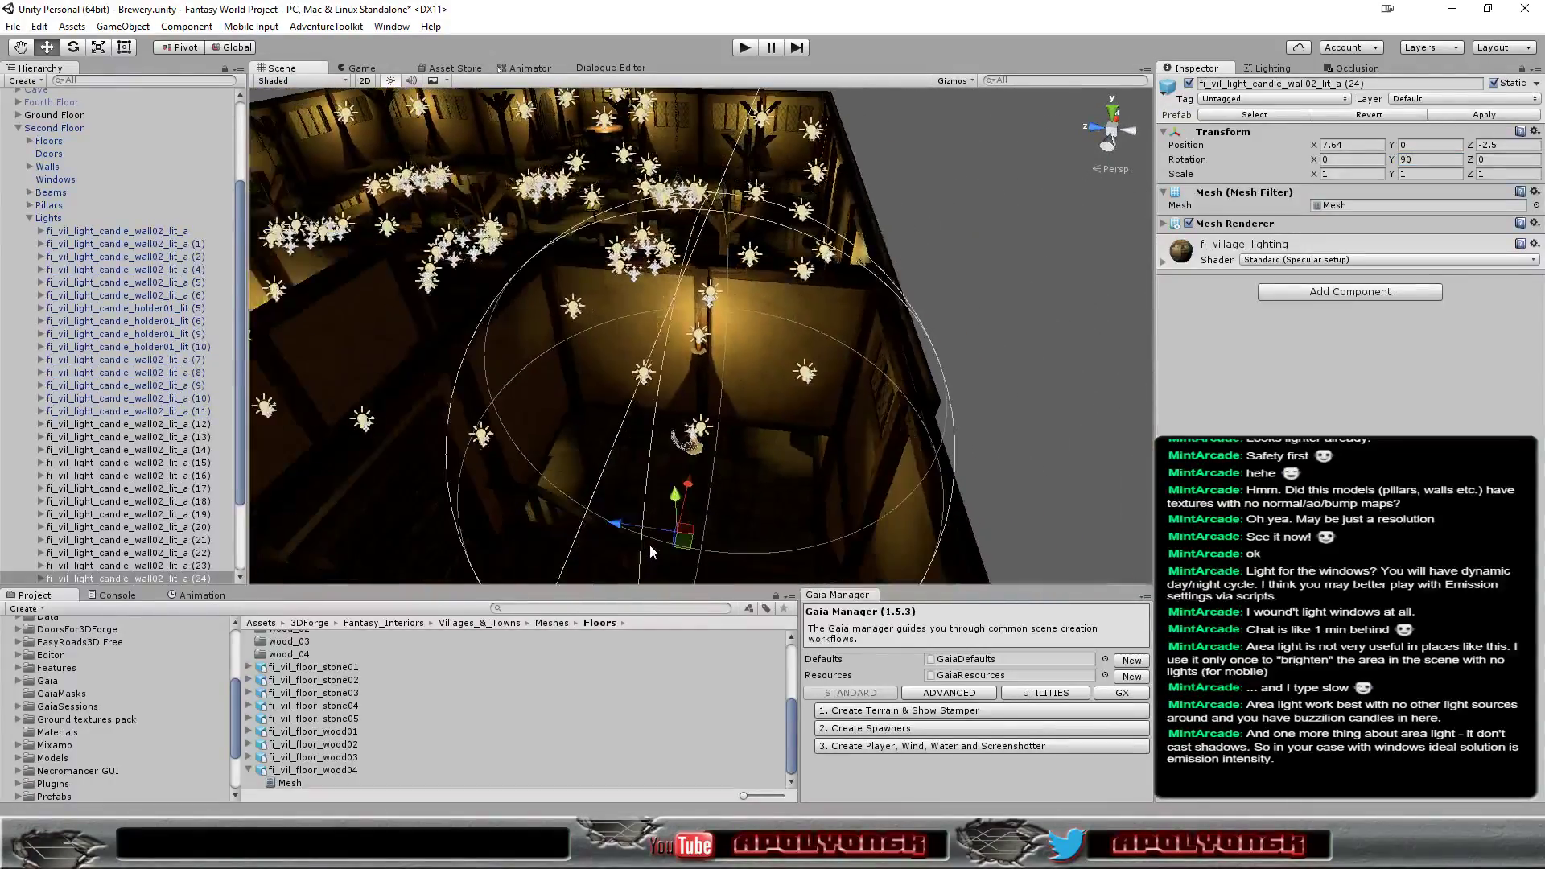
pyautogui.moveTo(622, 523); pyautogui.dragTo(456, 531)
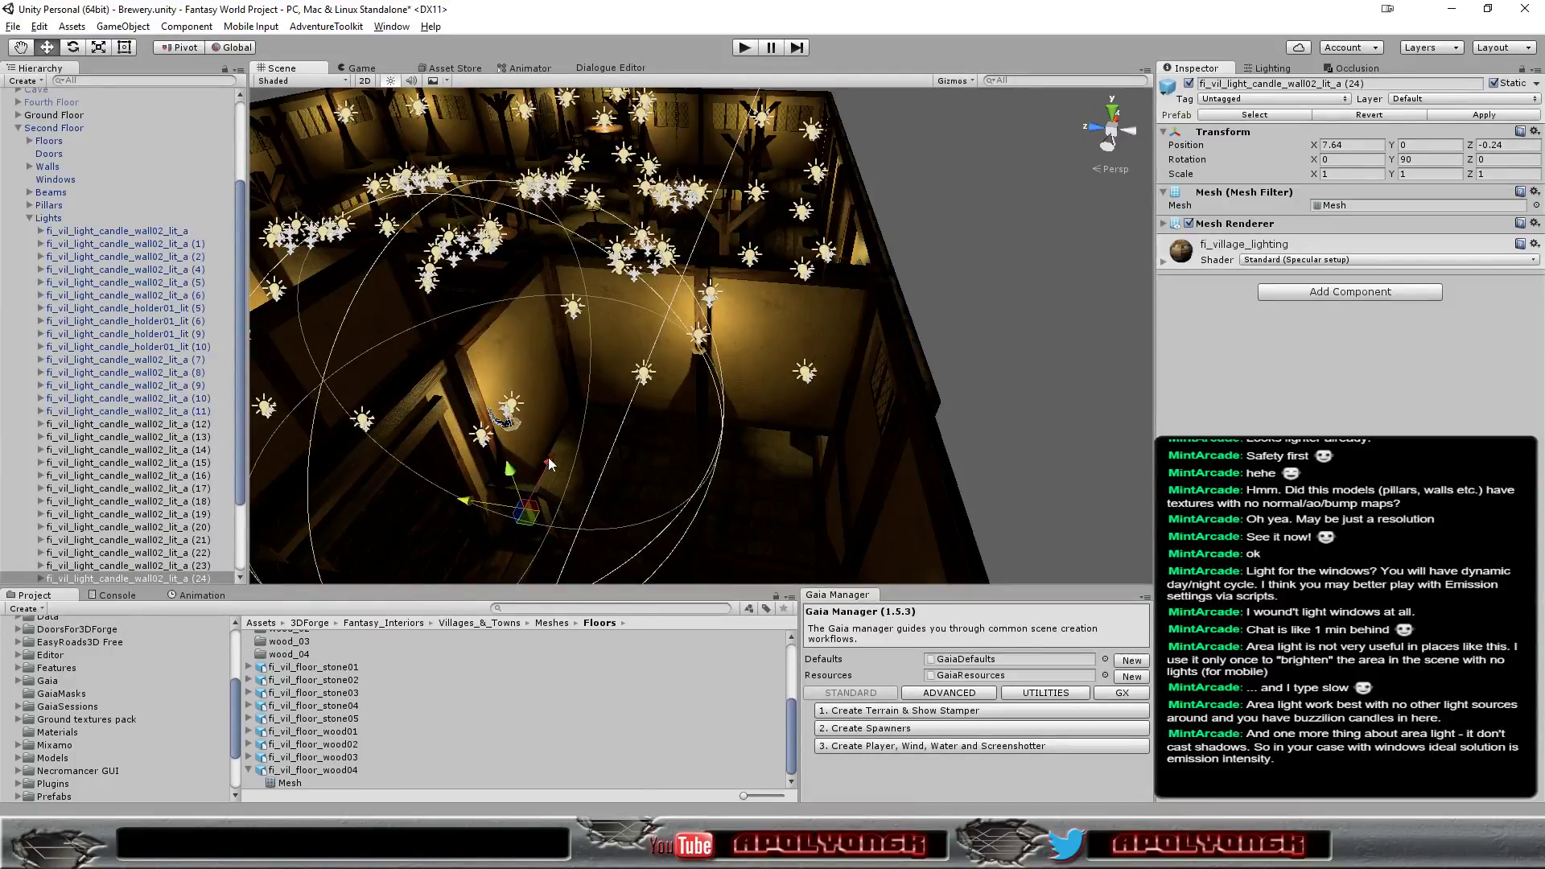
pyautogui.moveTo(548, 457); pyautogui.dragTo(547, 462)
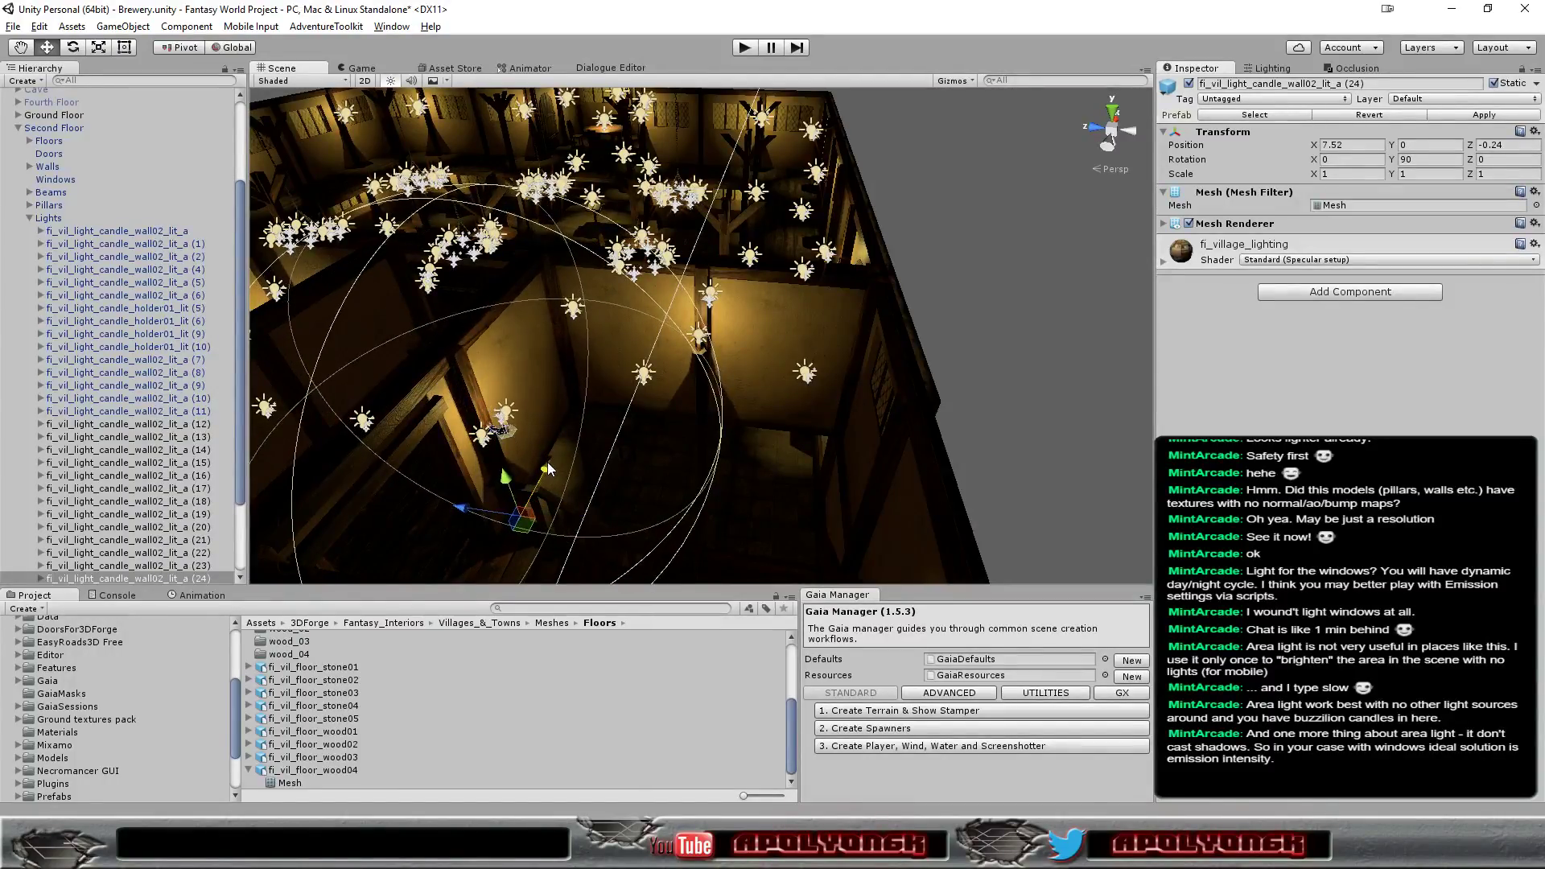
# Set copy (24) to X 7.5, then duplicate it as (25) further along at Z -4.32
pyautogui.click(1343, 147)
pyautogui.write('0')
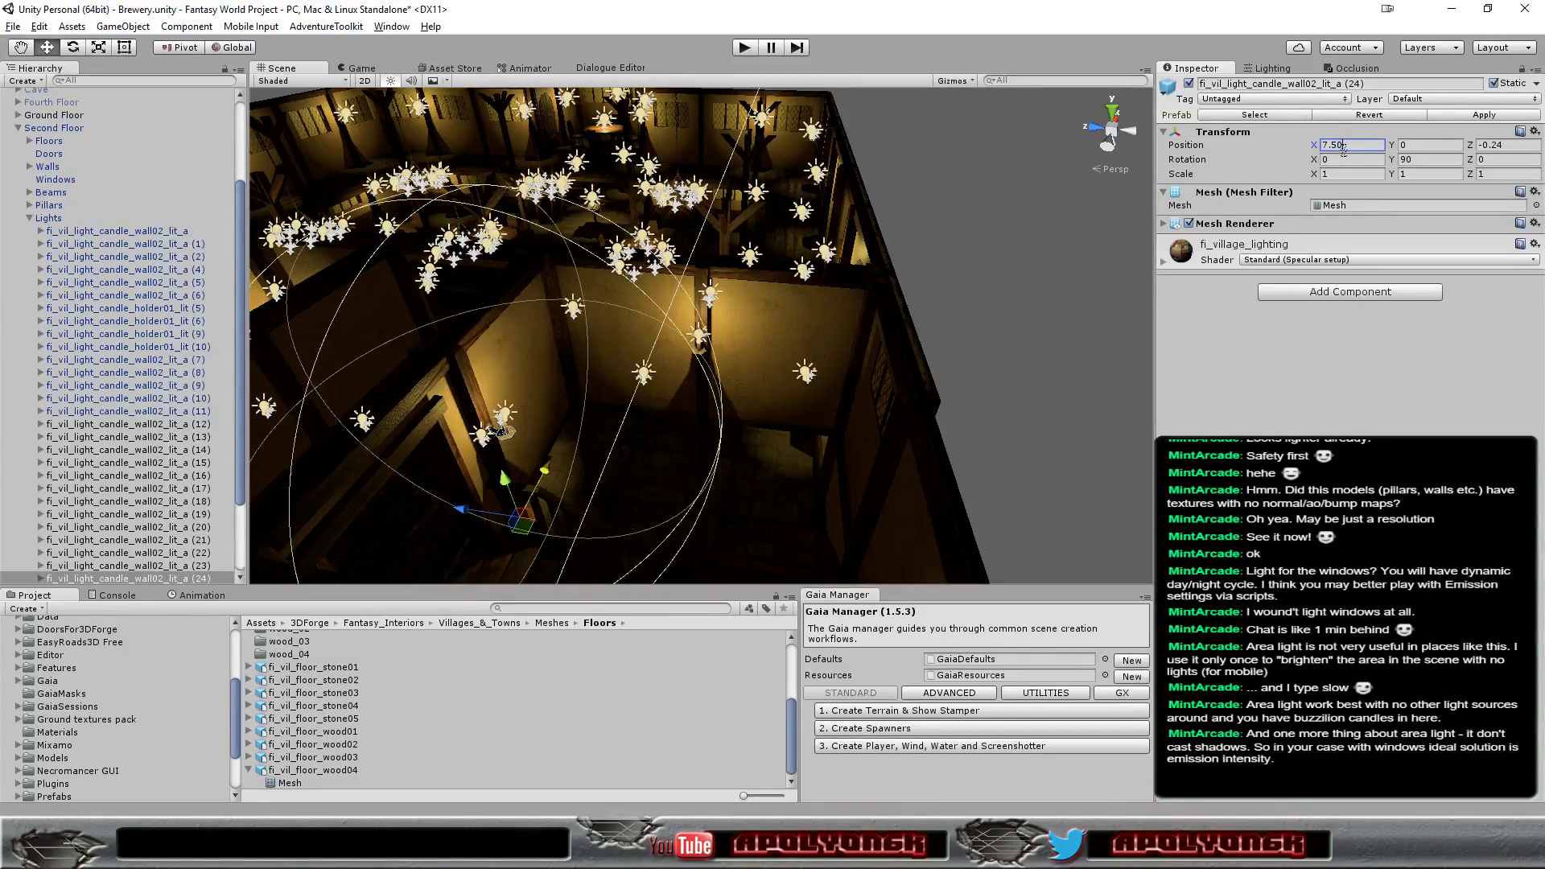
pyautogui.moveTo(452, 510); pyautogui.dragTo(461, 513)
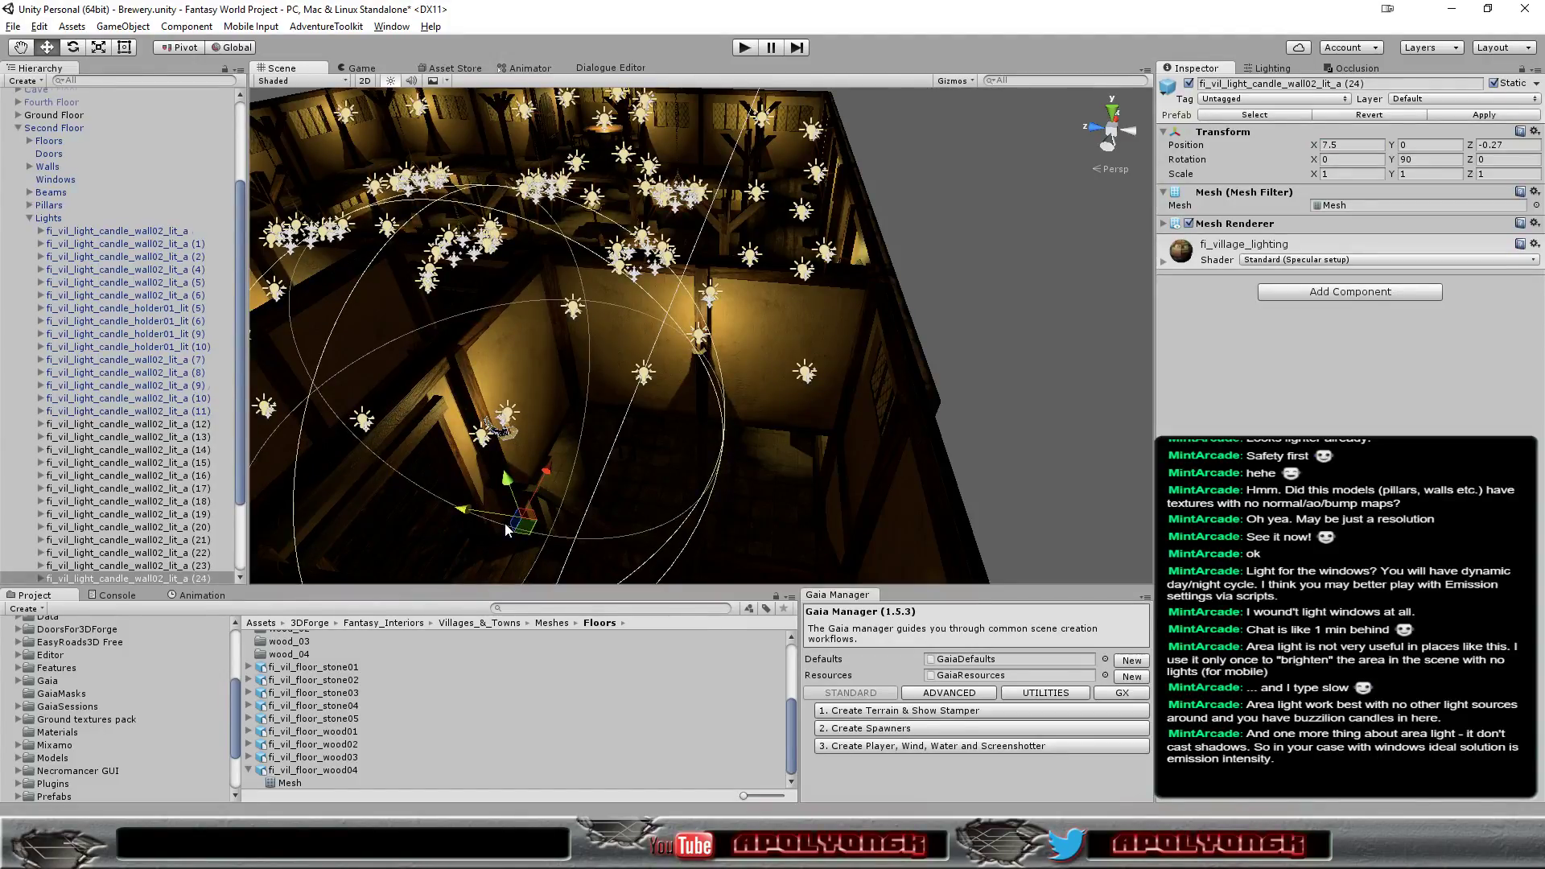
pyautogui.hotkey('ctrl', 'd')
pyautogui.moveTo(466, 511); pyautogui.dragTo(732, 543)
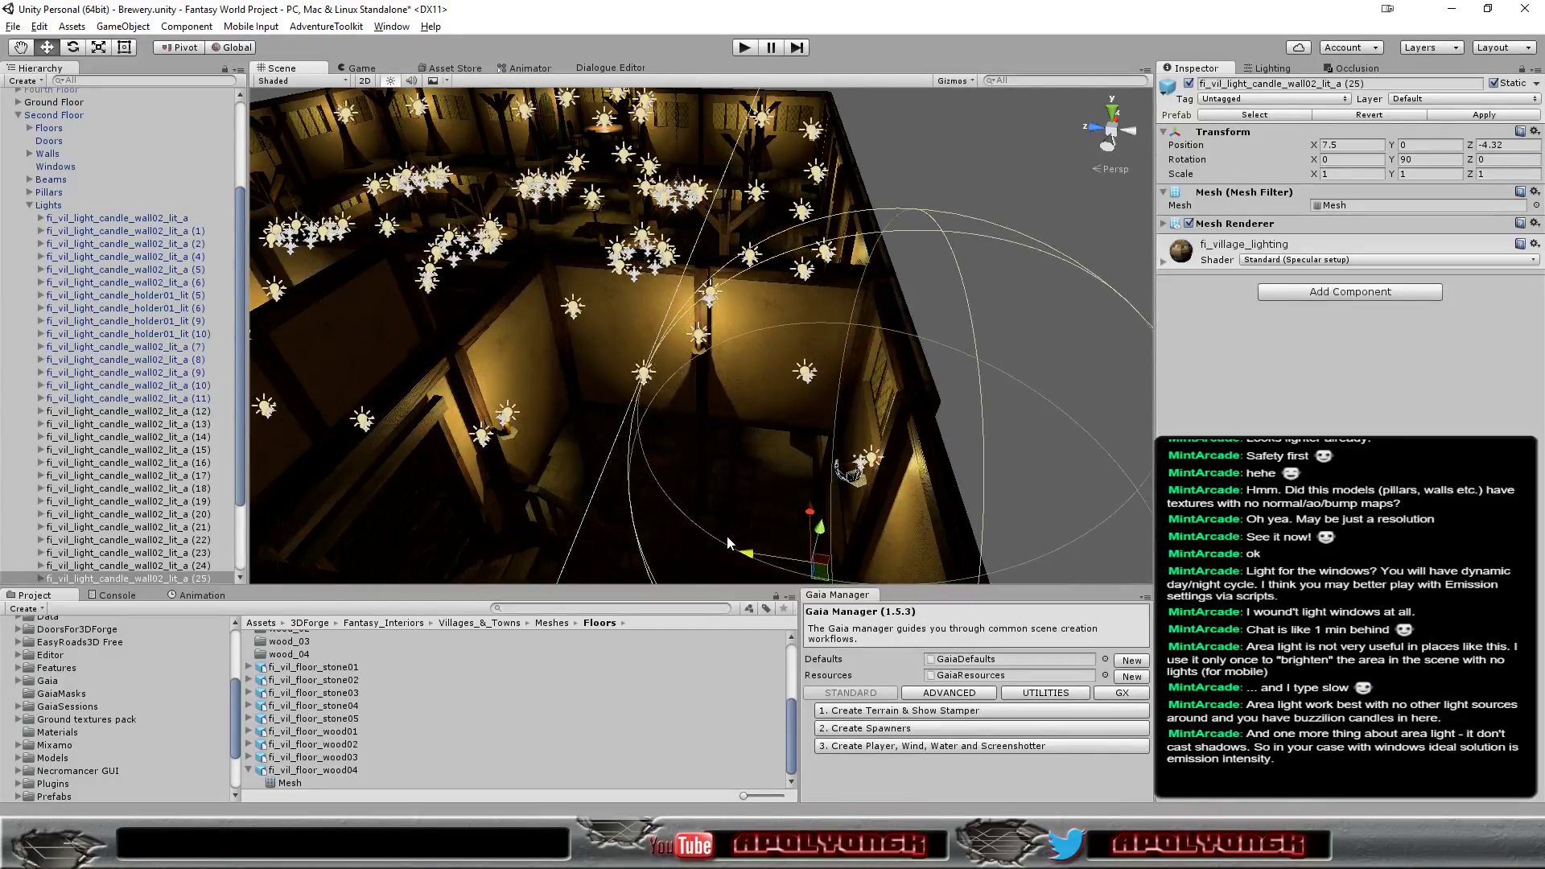
# Set candle (25) to Rotation Y -90 and shift it along Z to -4.72
pyautogui.click(1404, 161)
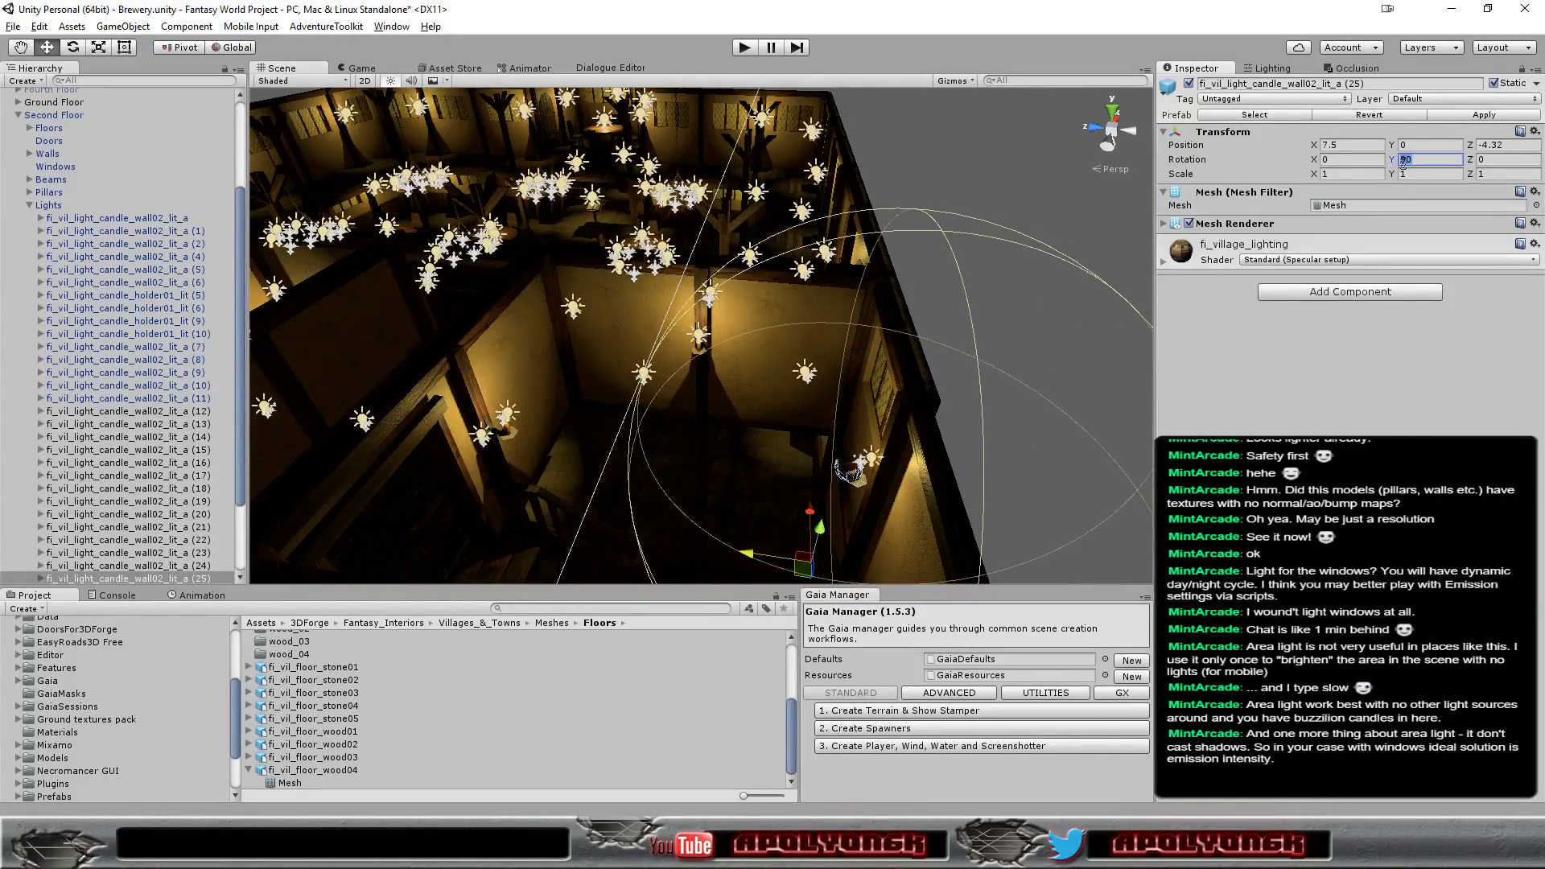
pyautogui.write('-')
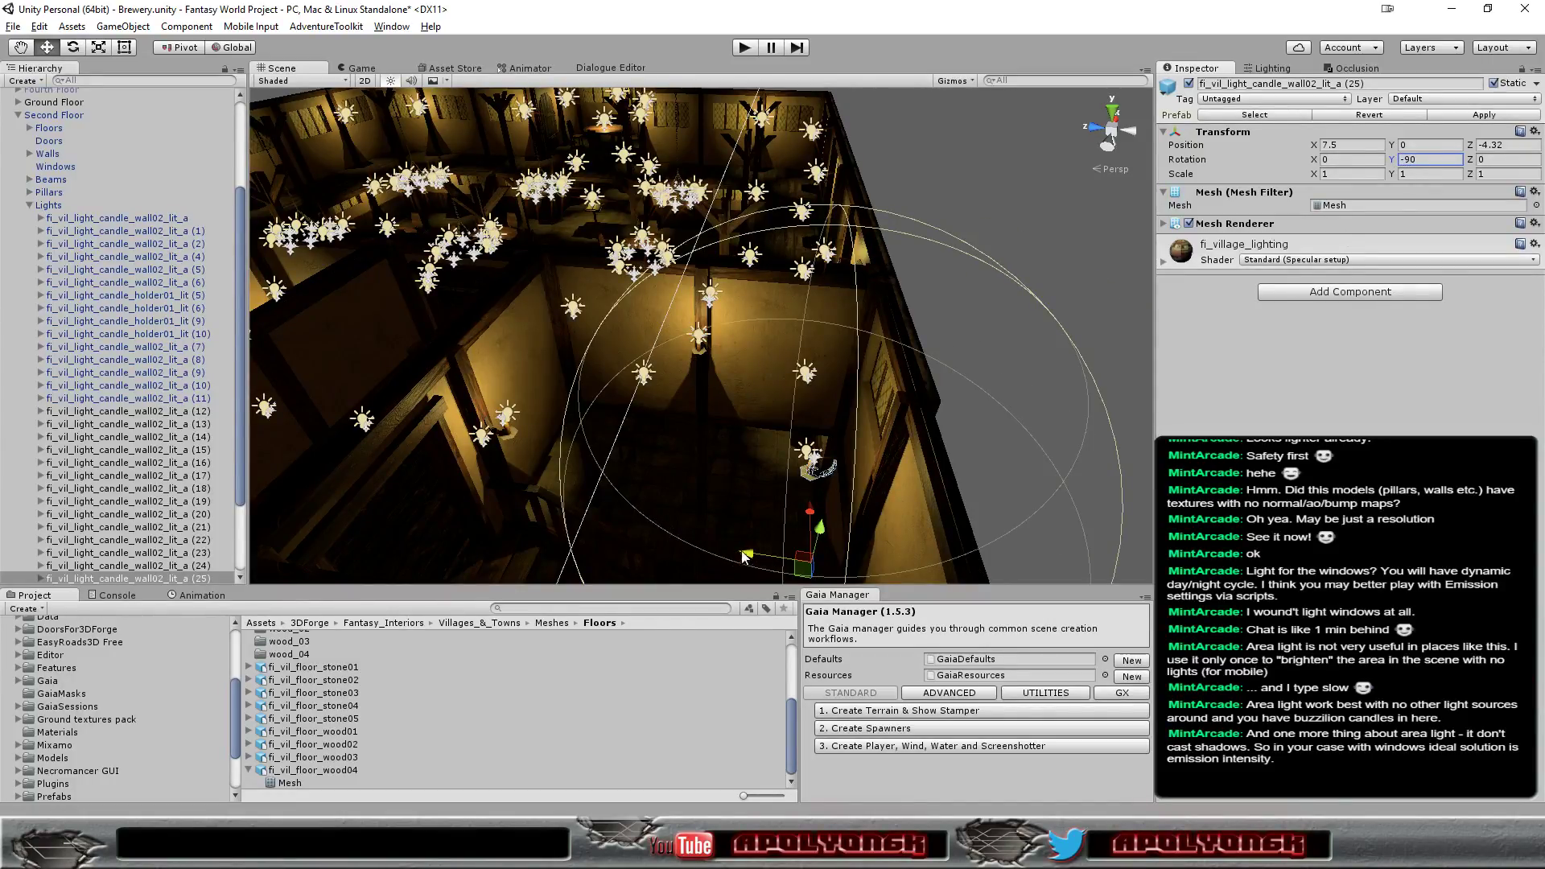
pyautogui.moveTo(742, 556); pyautogui.dragTo(782, 561)
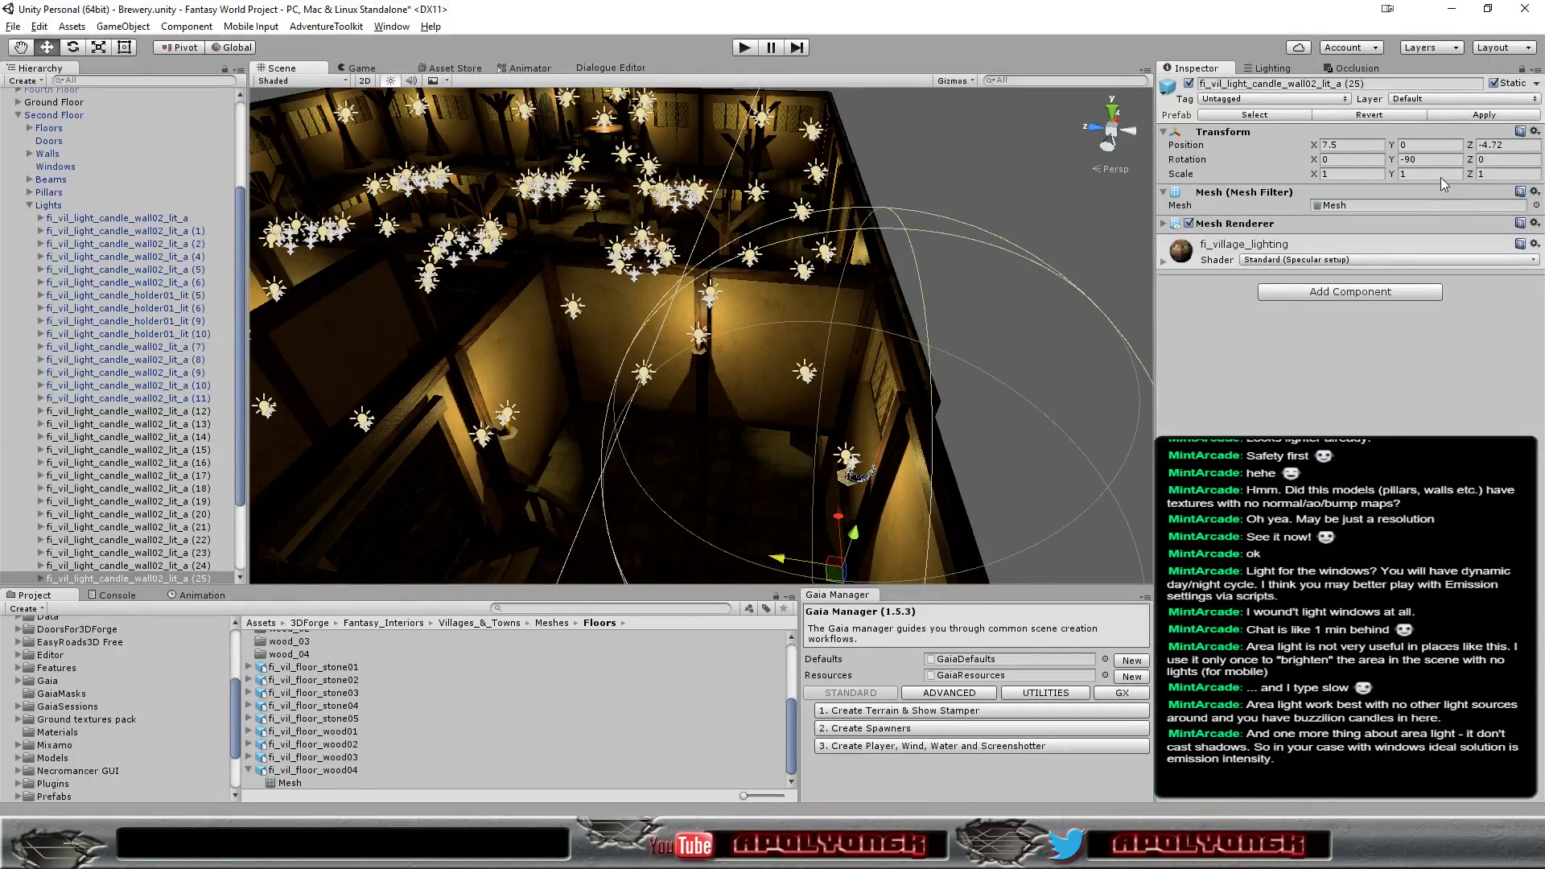
pyautogui.scroll(5, 916, 524)
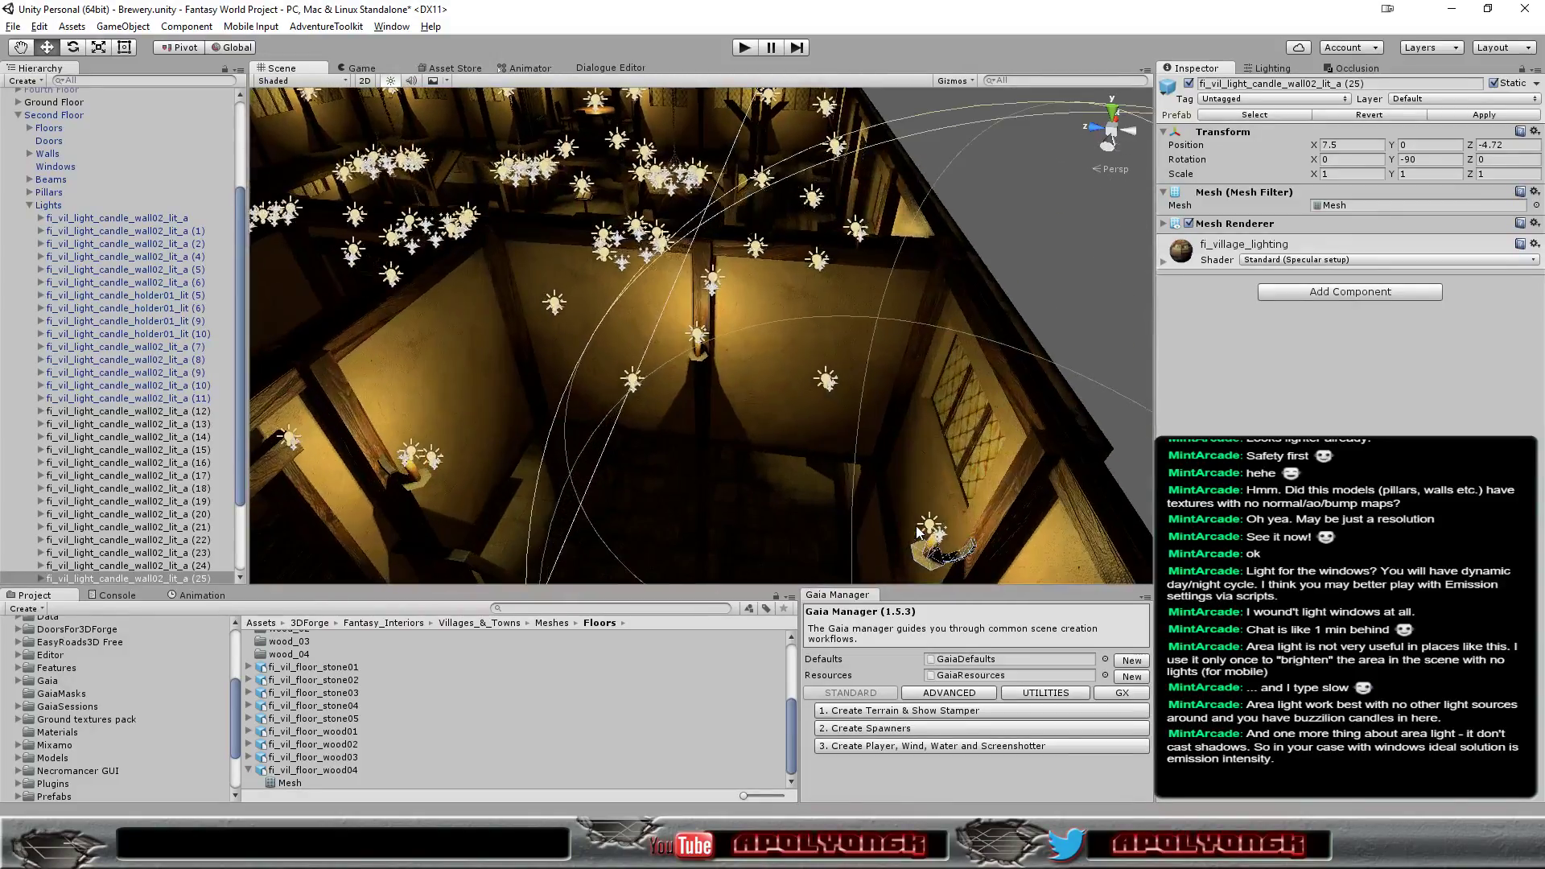
pyautogui.scroll(-2, 932, 580)
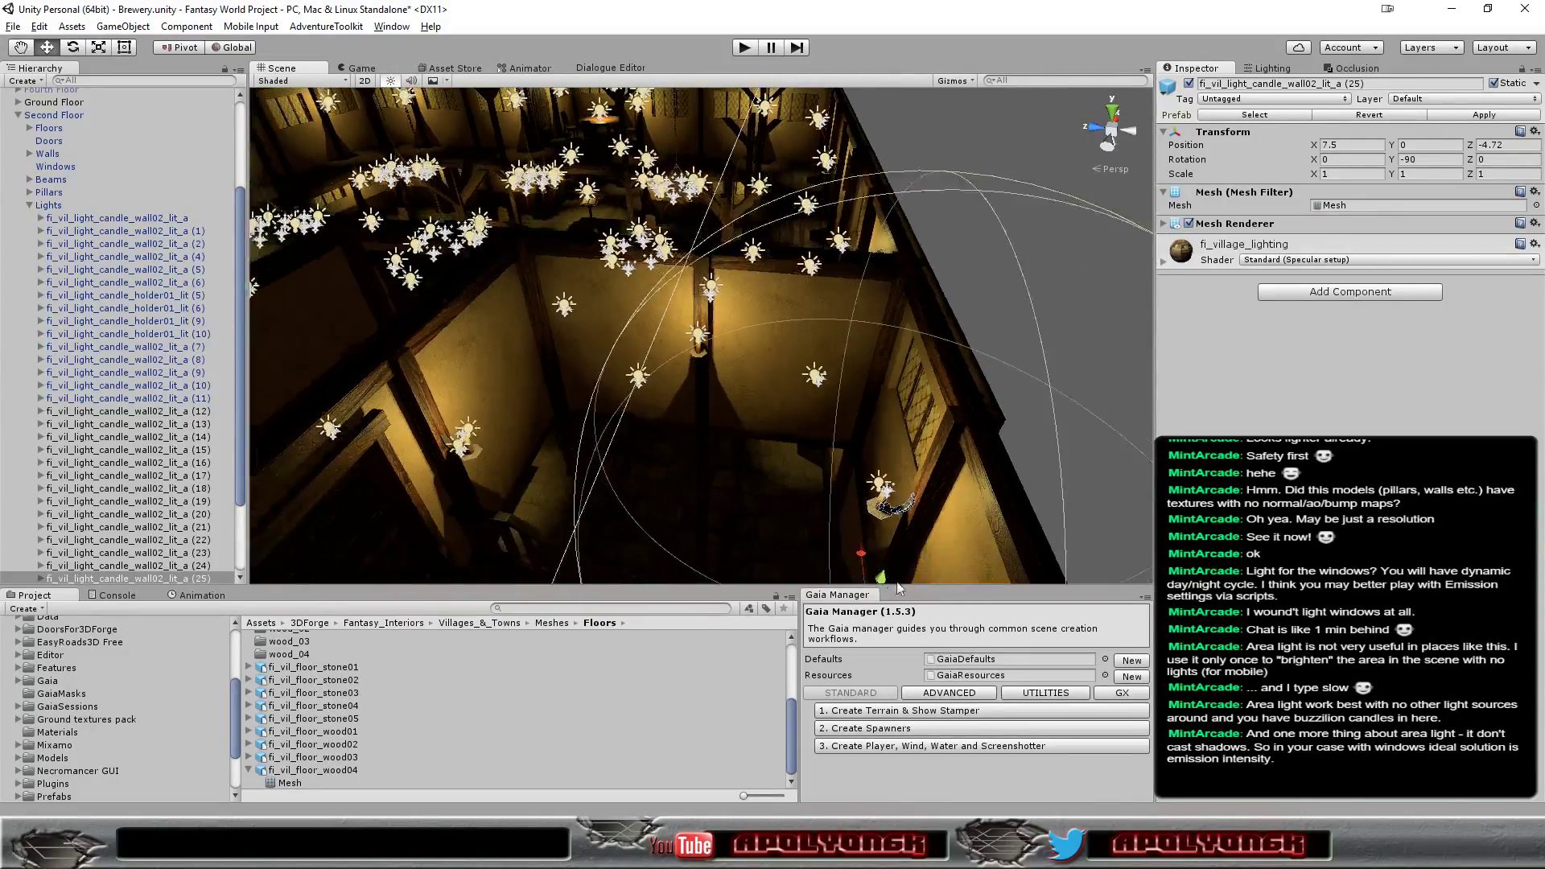
pyautogui.scroll(-2, 807, 568)
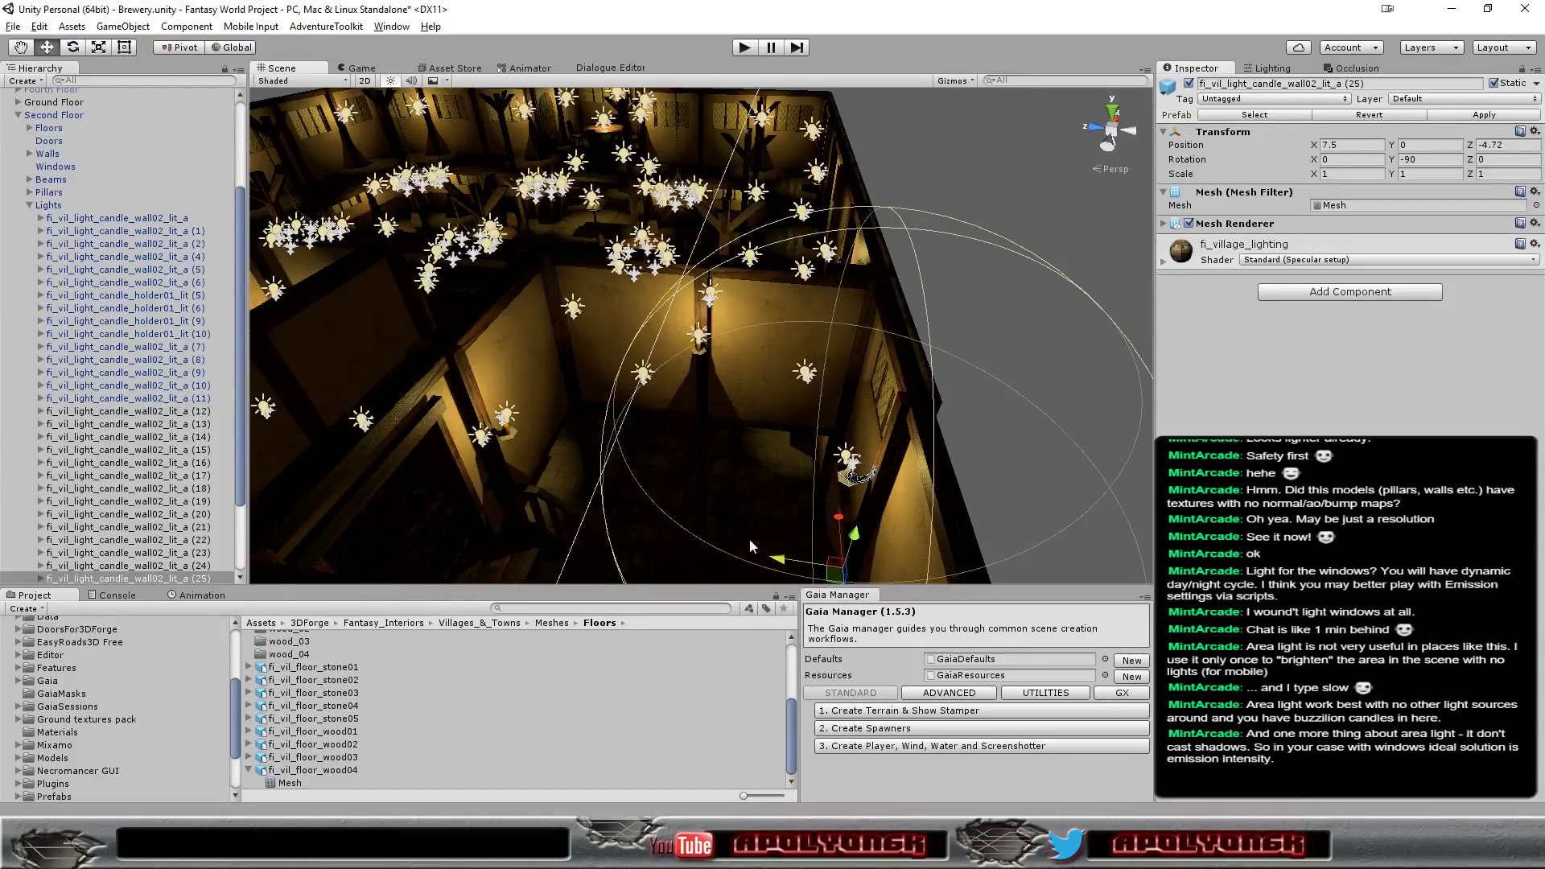
pyautogui.scroll(-2, 665, 475)
pyautogui.scroll(-2, 665, 476)
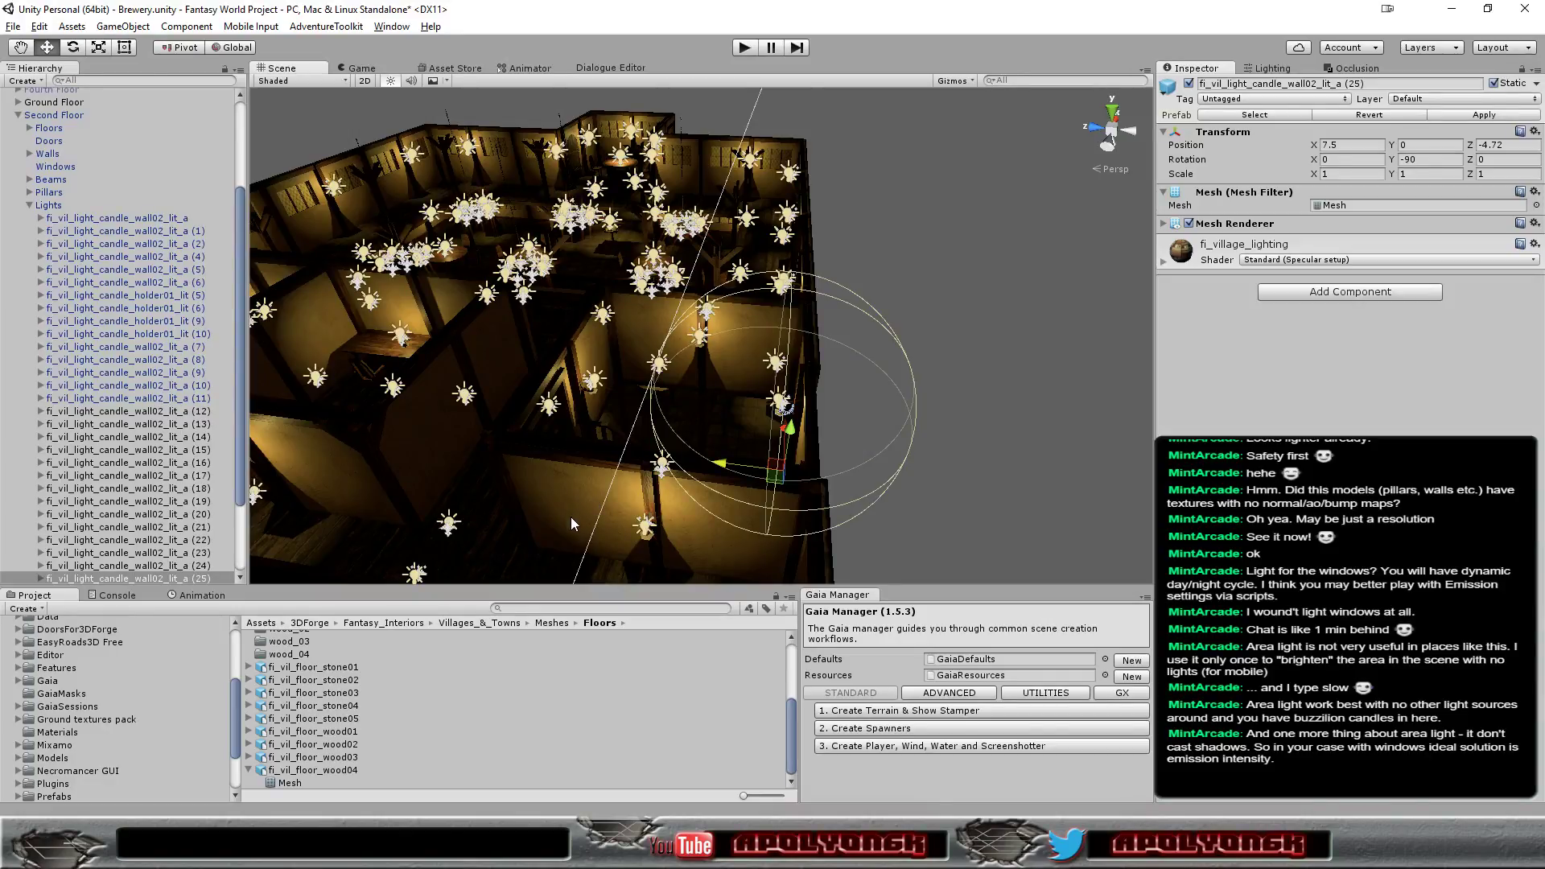
pyautogui.keyDown('alt'); pyautogui.moveTo(571, 517); pyautogui.dragTo(731, 500); pyautogui.keyUp('alt')
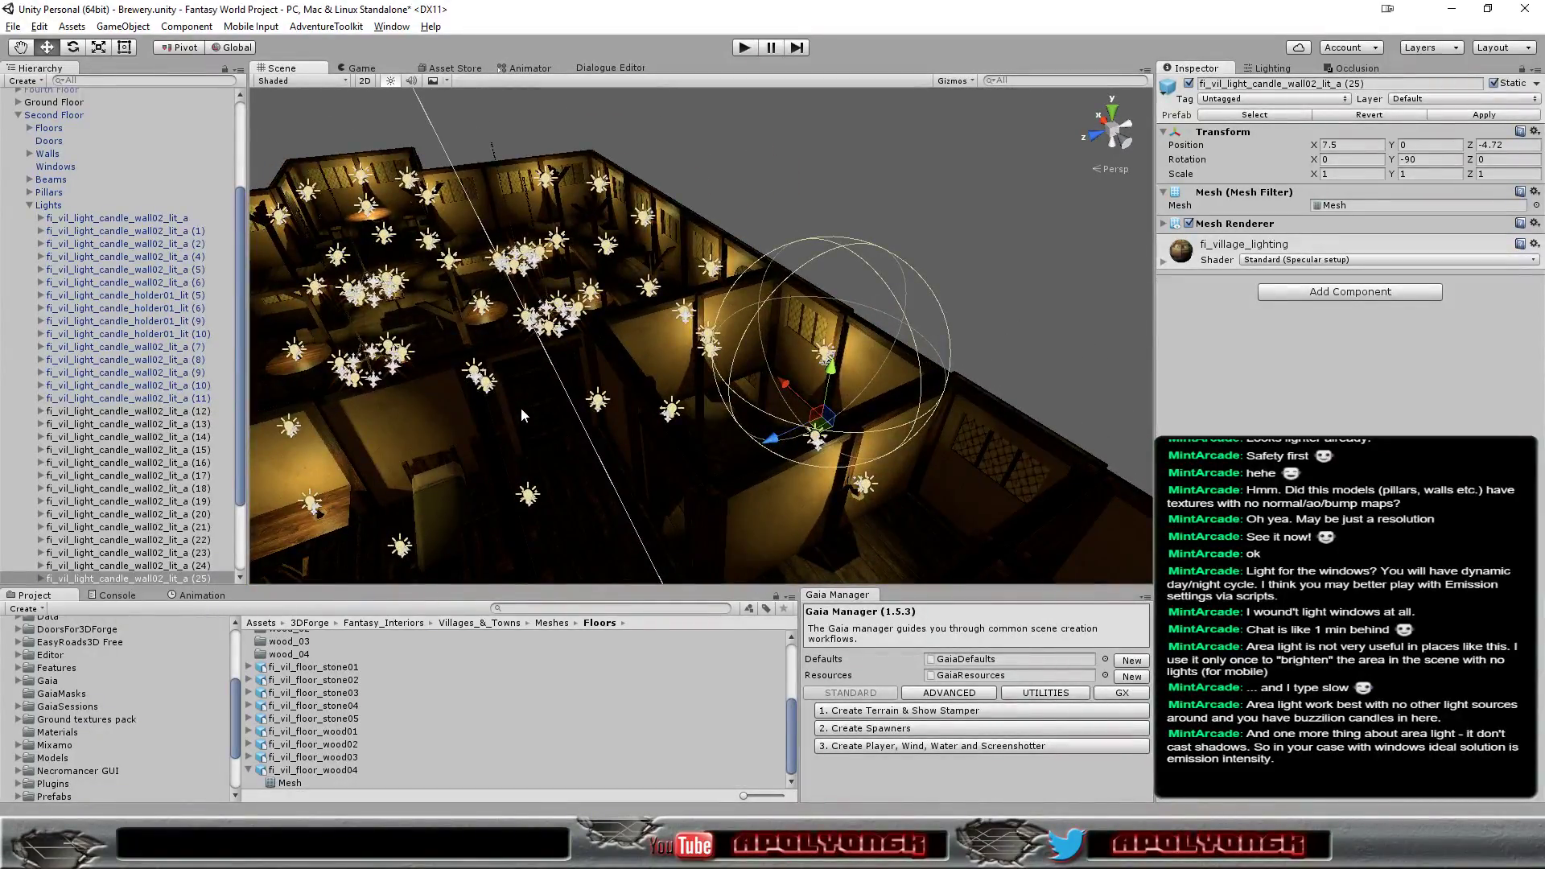
# Duplicate the candle as copy (26) and move it along the wall to Z 0.27
pyautogui.hotkey('ctrl', 'd')
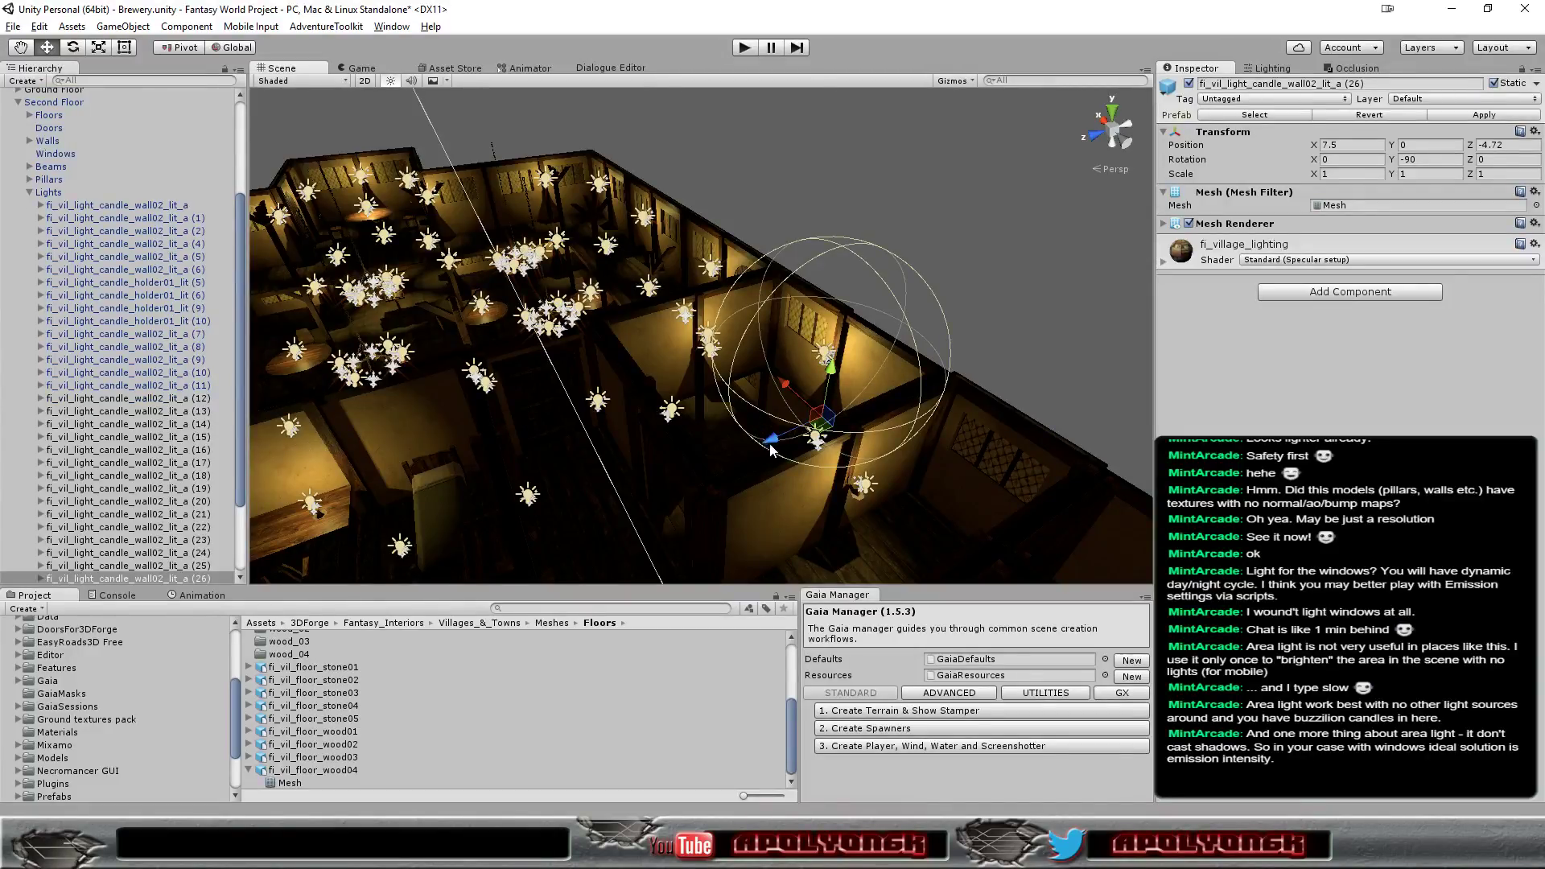
pyautogui.moveTo(770, 438); pyautogui.dragTo(622, 501)
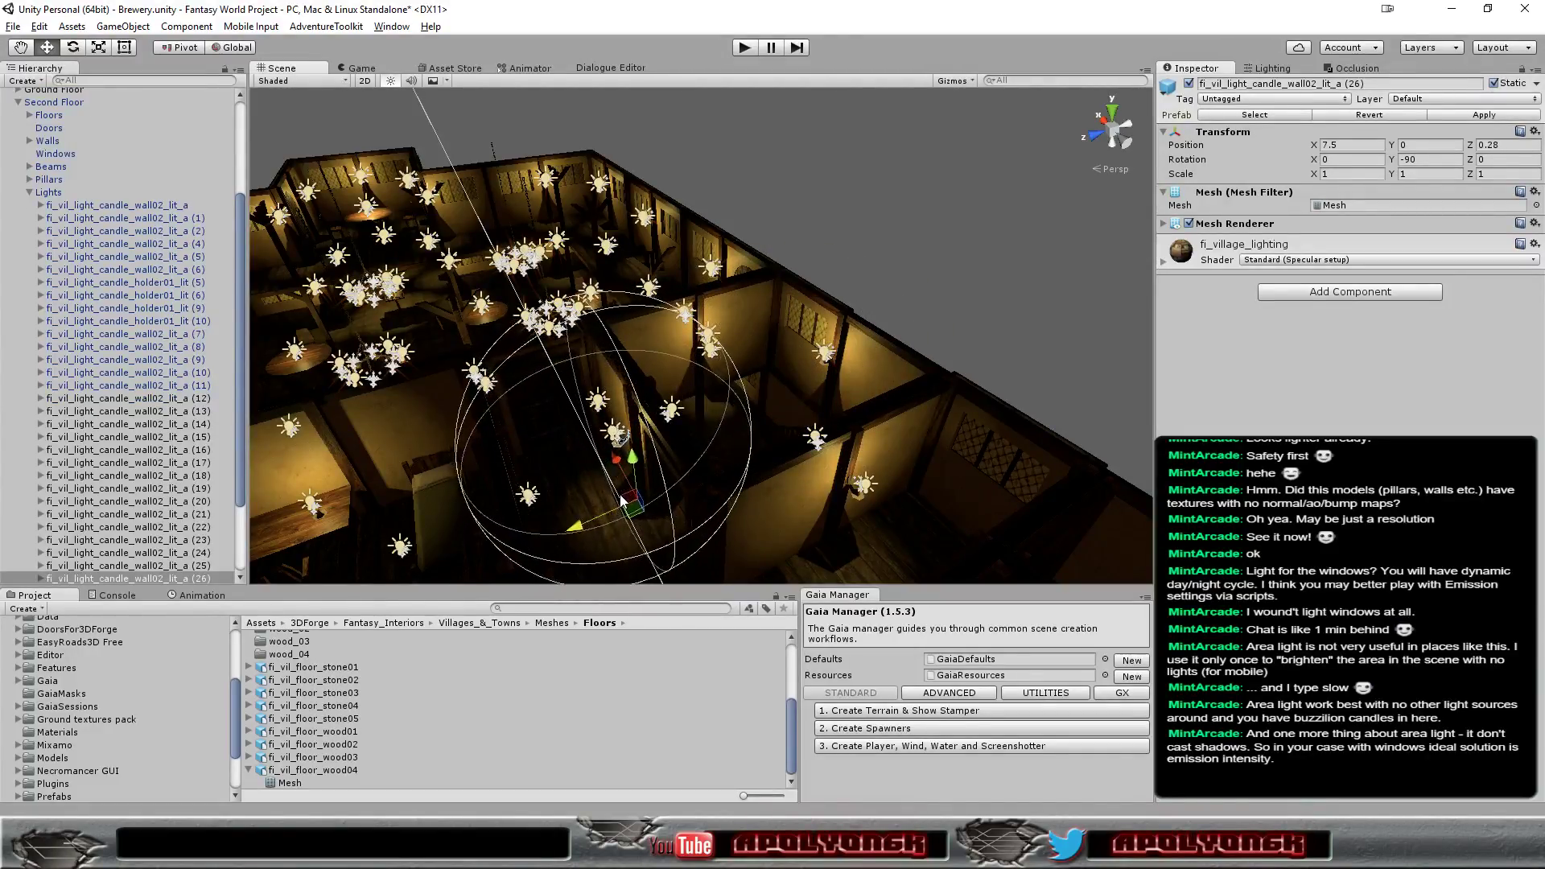
pyautogui.moveTo(622, 500)
pyautogui.mouseDown(button='right')
pyautogui.moveTo(611, 569)
pyautogui.moveTo(631, 484)
pyautogui.moveTo(1020, 604)
pyautogui.moveTo(922, 502)
pyautogui.moveTo(624, 432)
pyautogui.moveTo(483, 499)
pyautogui.mouseUp(button='right')
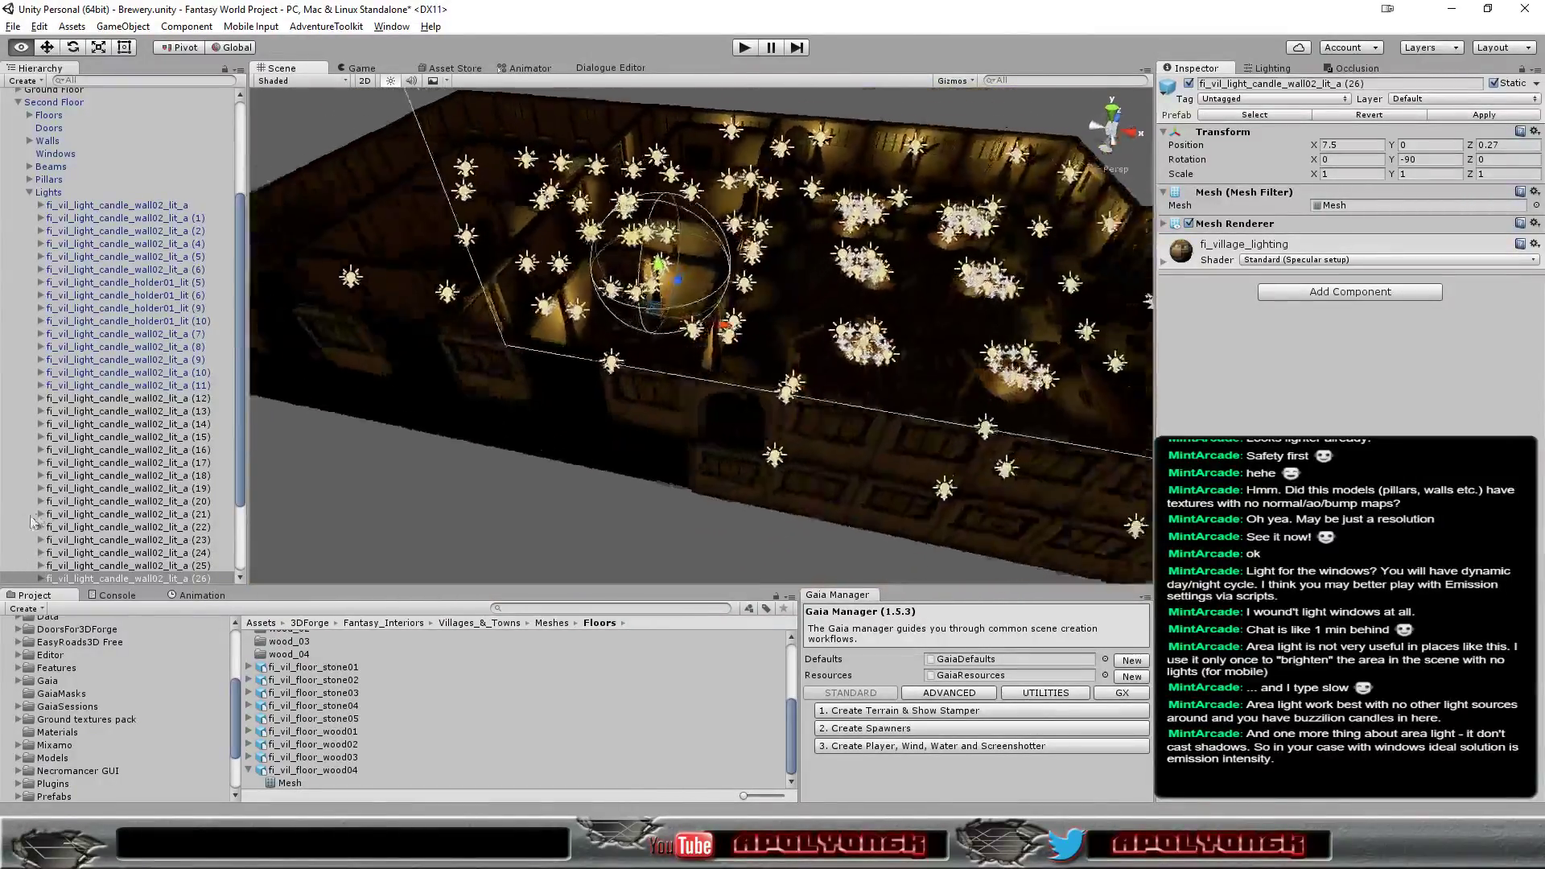
pyautogui.moveTo(483, 499); pyautogui.dragTo(491, 386, button='right')
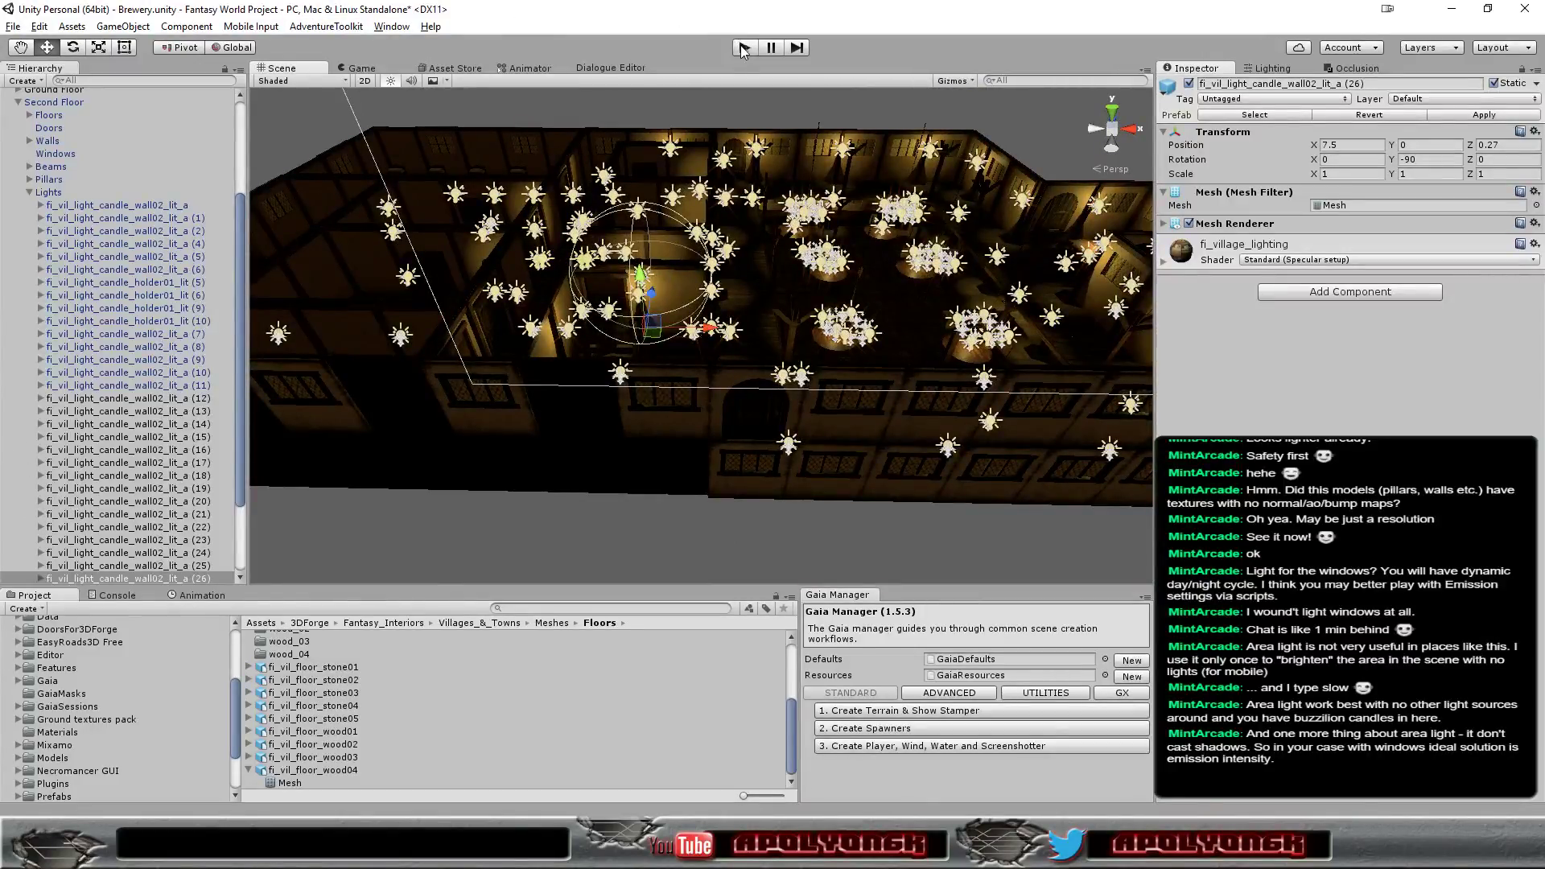